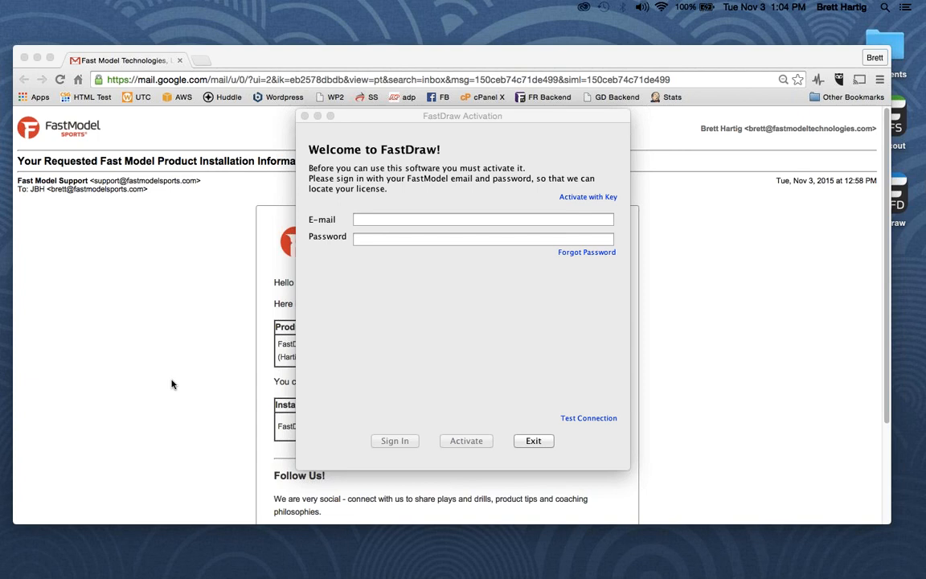
Bring up the installation email with the licence key, then reopen activation and select the E-mail field.
{"action": "left_click", "coordinate": [172, 384]}
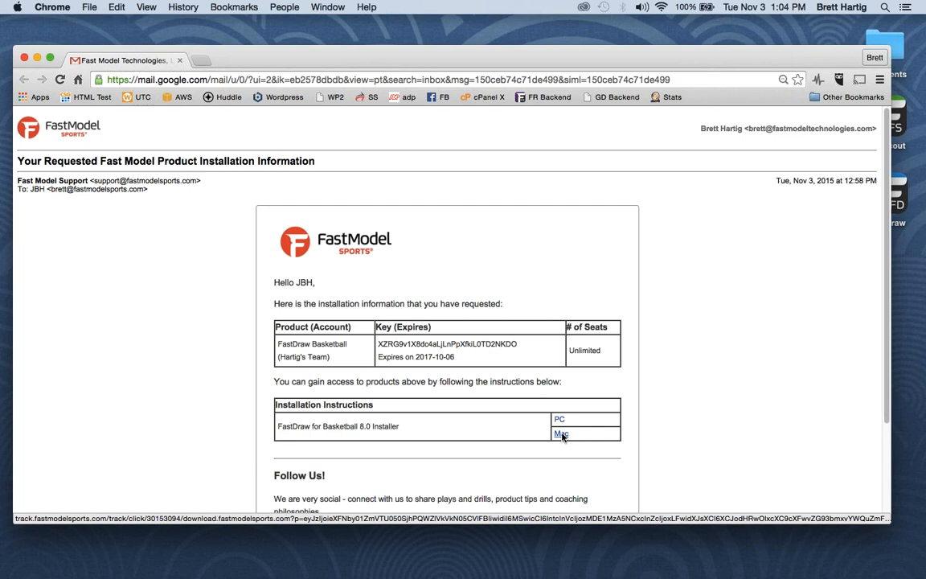
{"action": "left_click", "coordinate": [683, 555]}
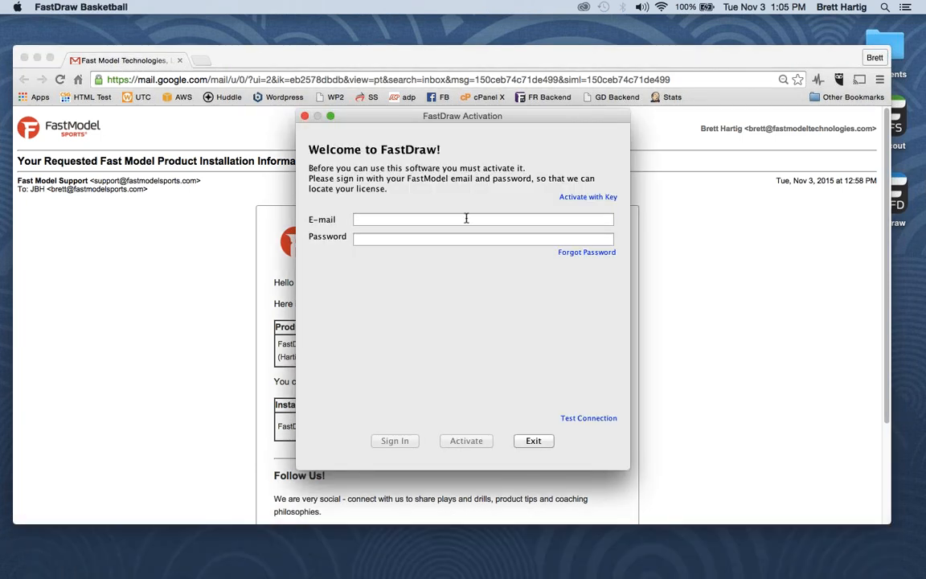
{"action": "left_click", "coordinate": [466, 218]}
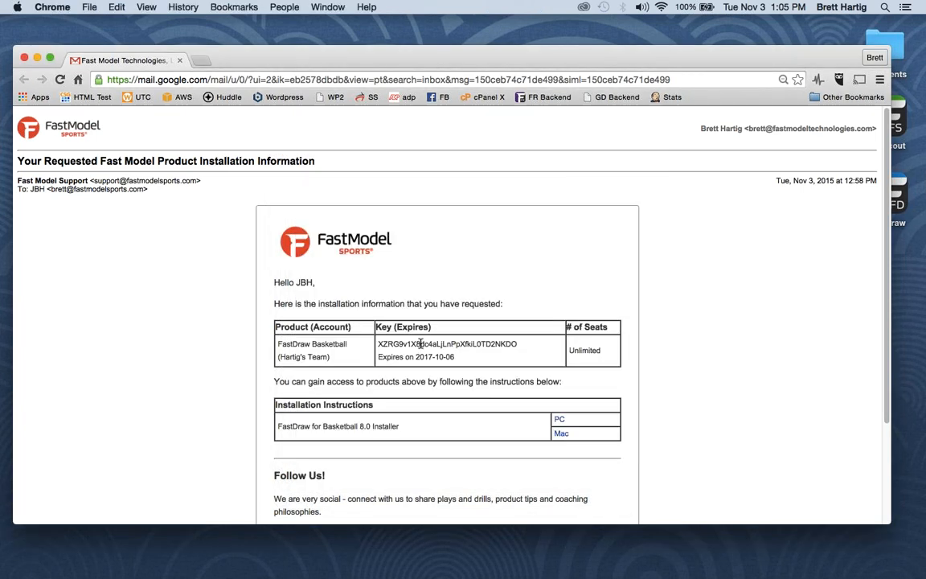
Copy the FastDraw Basketball licence key from the installation email.
{"action": "double_click", "coordinate": [420, 343]}
{"action": "right_click", "coordinate": [420, 345]}
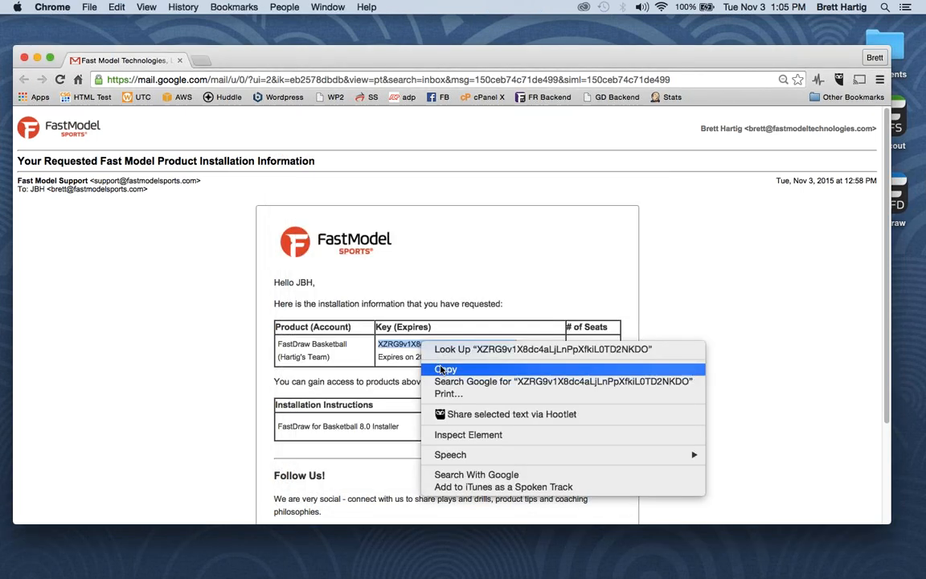
{"action": "left_click", "coordinate": [439, 369]}
Activate FastDraw with the pasted licence key and acknowledge the activation message.
{"action": "left_click", "coordinate": [702, 554]}
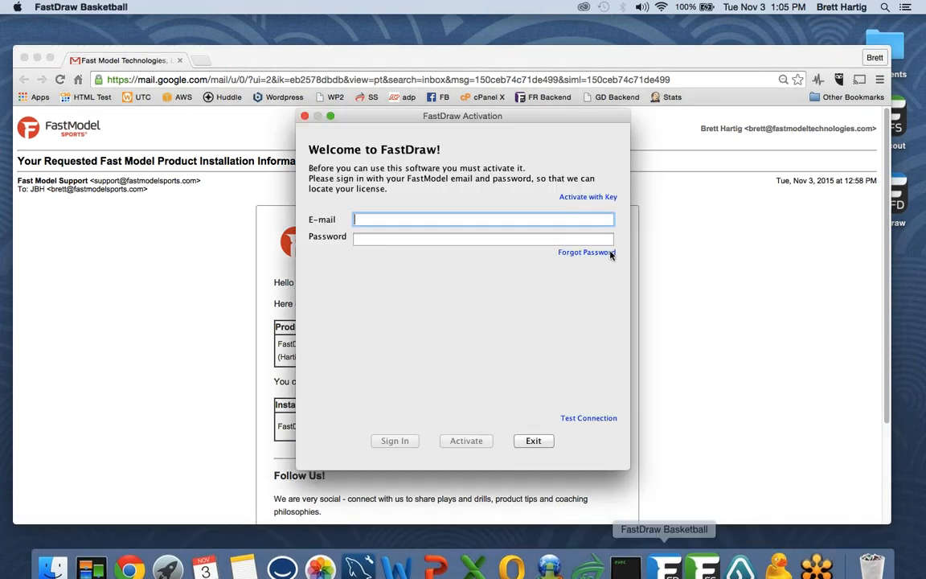
{"action": "left_click", "coordinate": [591, 198]}
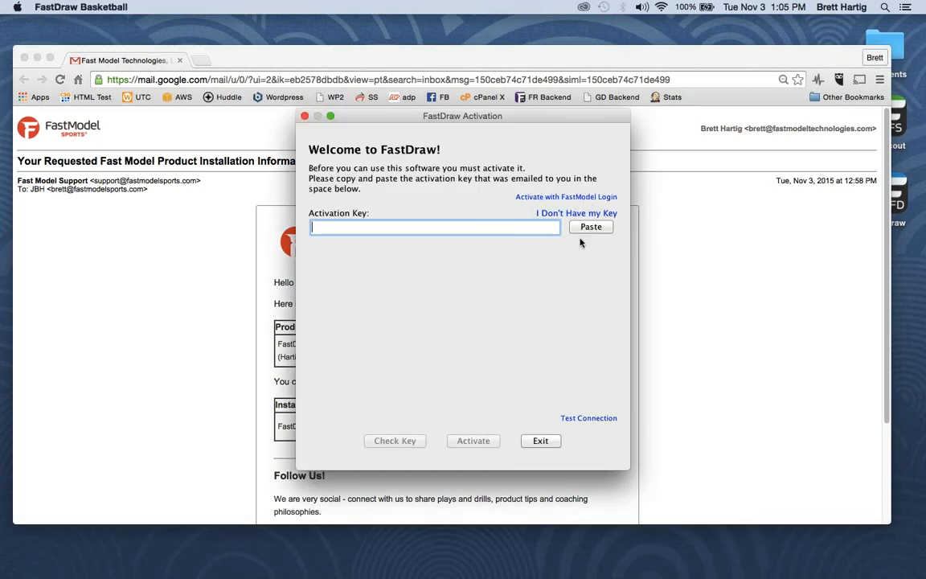
{"action": "left_click", "coordinate": [591, 226]}
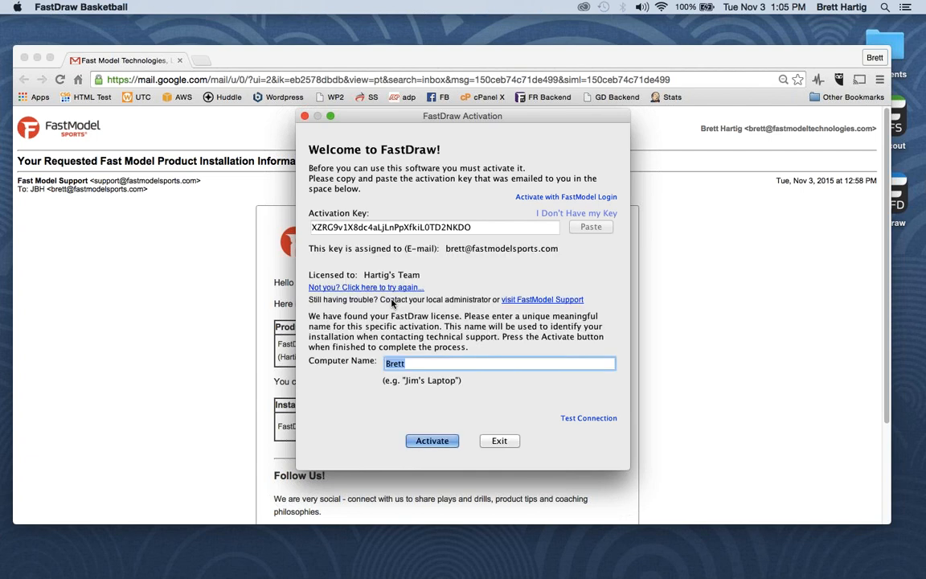
{"action": "left_click", "coordinate": [441, 442]}
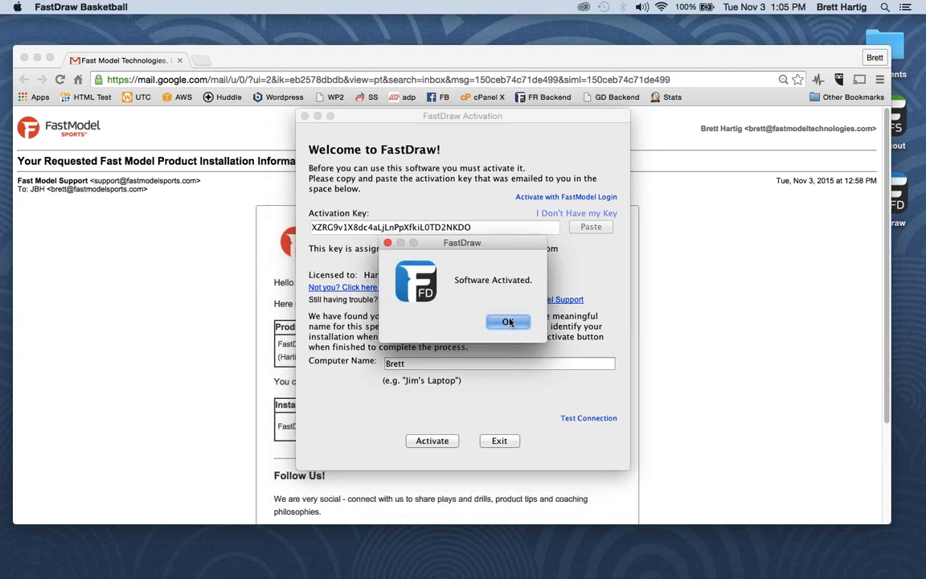
{"action": "left_click", "coordinate": [507, 322]}
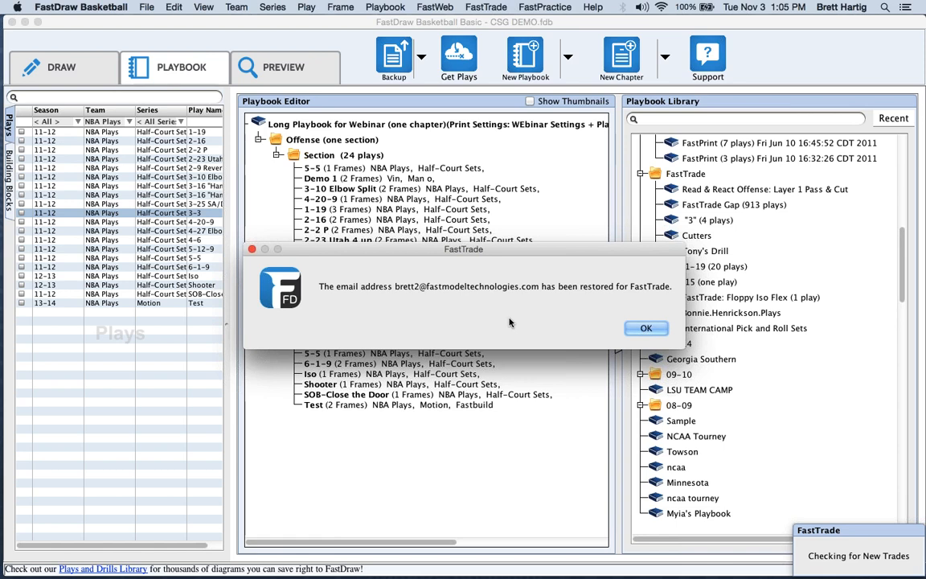
Dismiss the three FastTrade notices and open FastModel Help & Support from the DRAW workspace.
{"action": "left_click", "coordinate": [647, 328]}
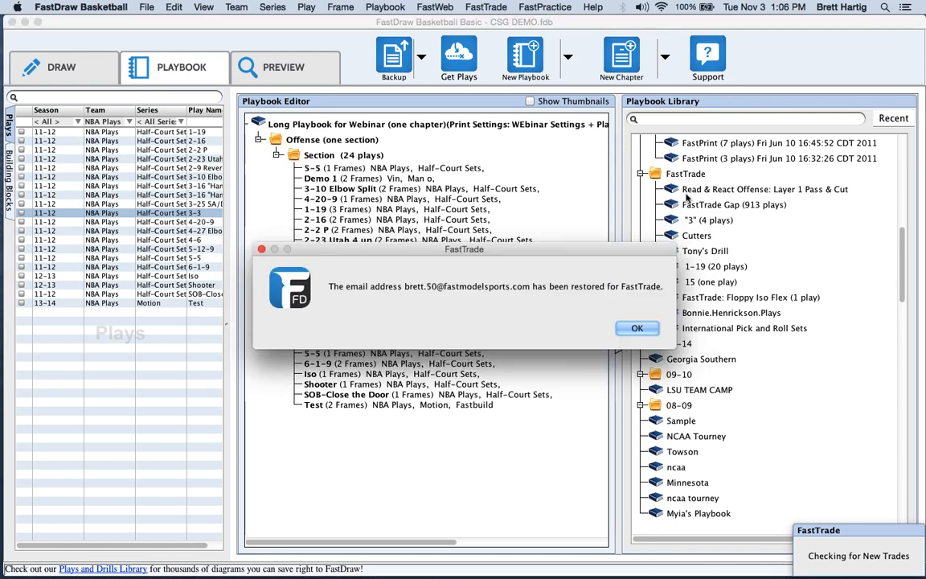
{"action": "left_click", "coordinate": [644, 329]}
{"action": "left_click", "coordinate": [616, 330]}
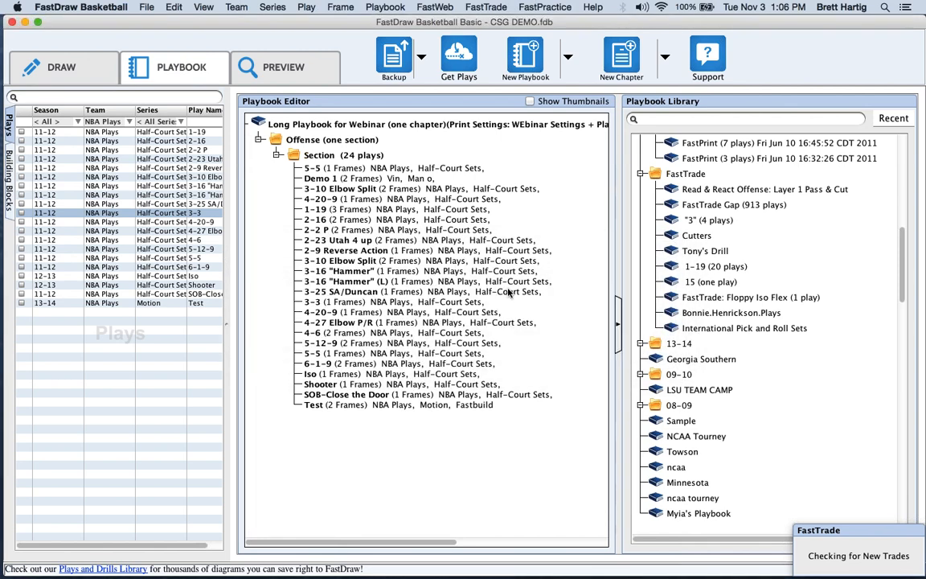
{"action": "left_click", "coordinate": [70, 72]}
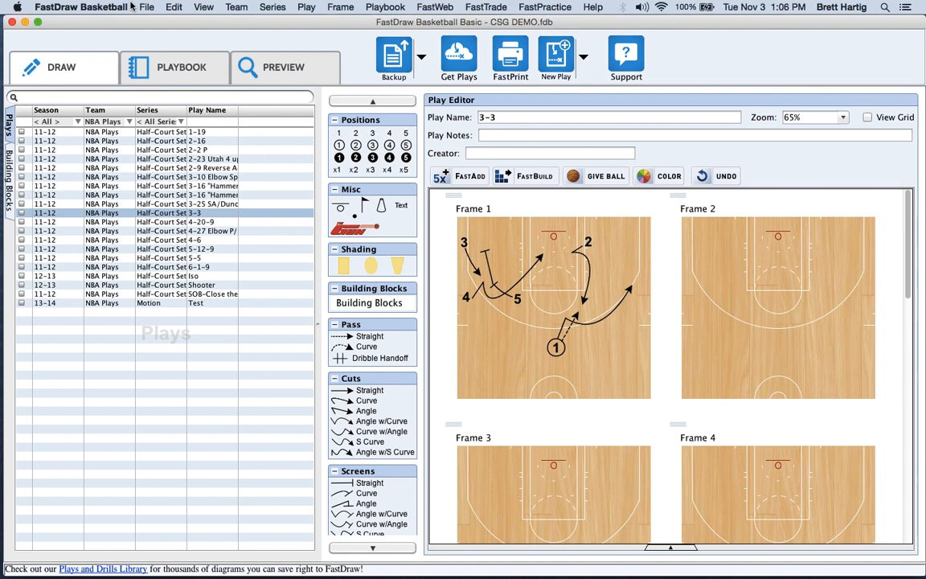
{"action": "left_click", "coordinate": [627, 70]}
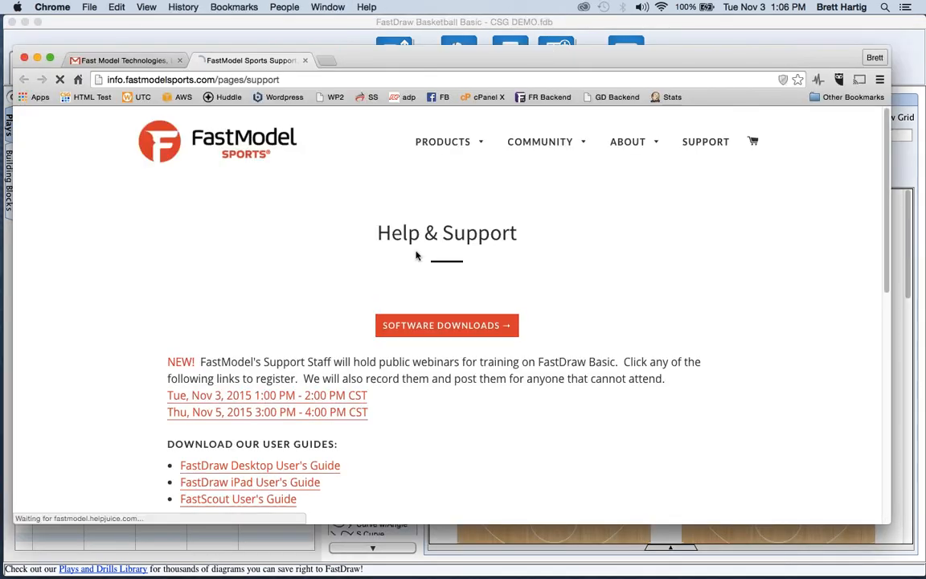
Browse the support page, trying its search box, and bring up the Contact Support form.
{"action": "scroll", "coordinate": [416, 255], "scroll_direction": "down", "scroll_amount": 5}
{"action": "left_click", "coordinate": [329, 332]}
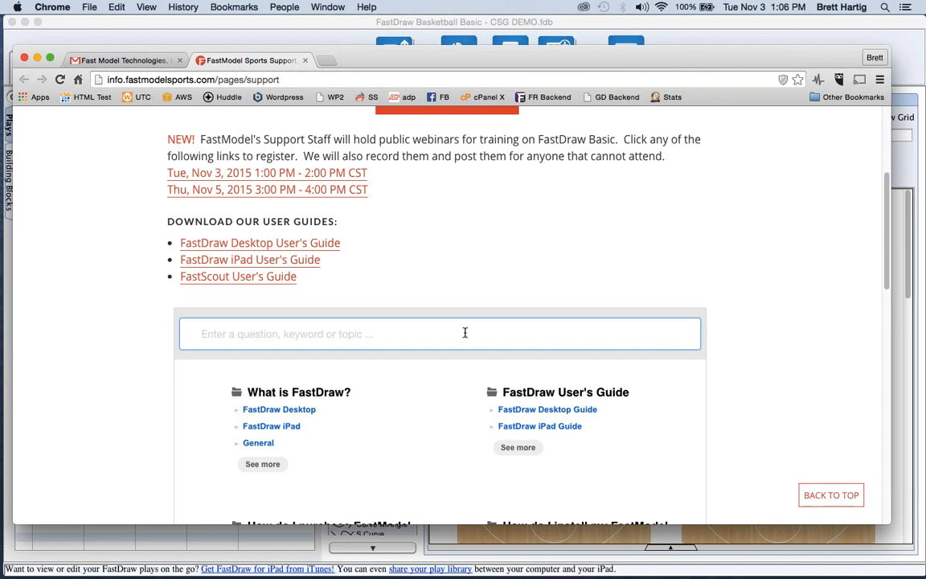
{"action": "scroll", "coordinate": [465, 332], "scroll_direction": "down", "scroll_amount": 5}
{"action": "scroll", "coordinate": [464, 332], "scroll_direction": "up", "scroll_amount": 3}
{"action": "scroll", "coordinate": [465, 332], "scroll_direction": "down", "scroll_amount": 2}
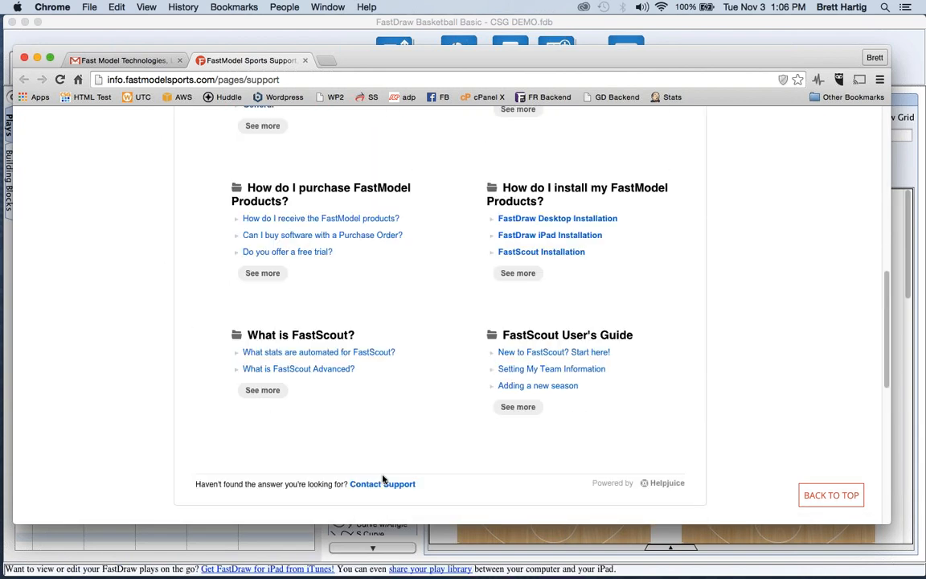
{"action": "left_click", "coordinate": [381, 484]}
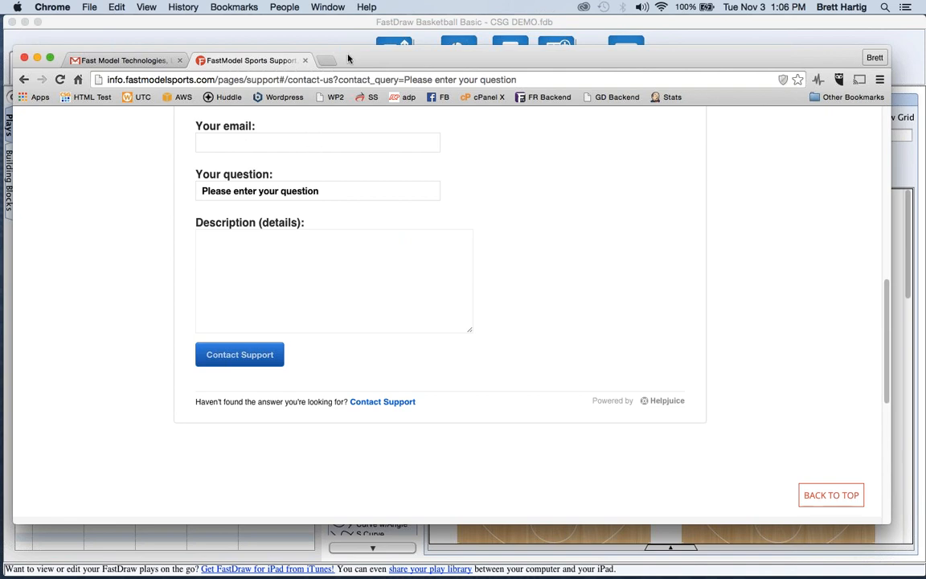
Scroll back up the support page and return to the FastDraw play editor.
{"action": "scroll", "coordinate": [341, 213], "scroll_direction": "up", "scroll_amount": 6}
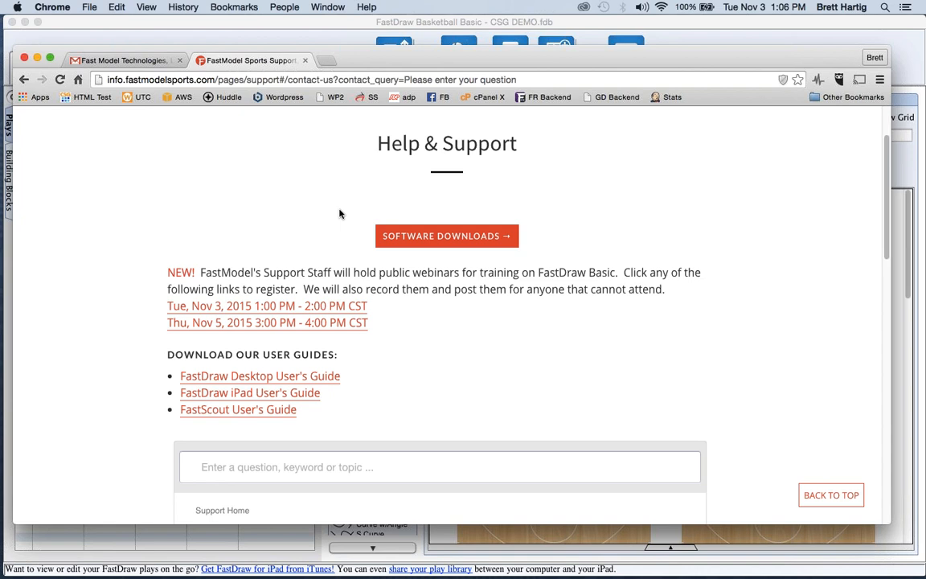
{"action": "scroll", "coordinate": [341, 213], "scroll_direction": "down", "scroll_amount": 3}
{"action": "left_click", "coordinate": [270, 252]}
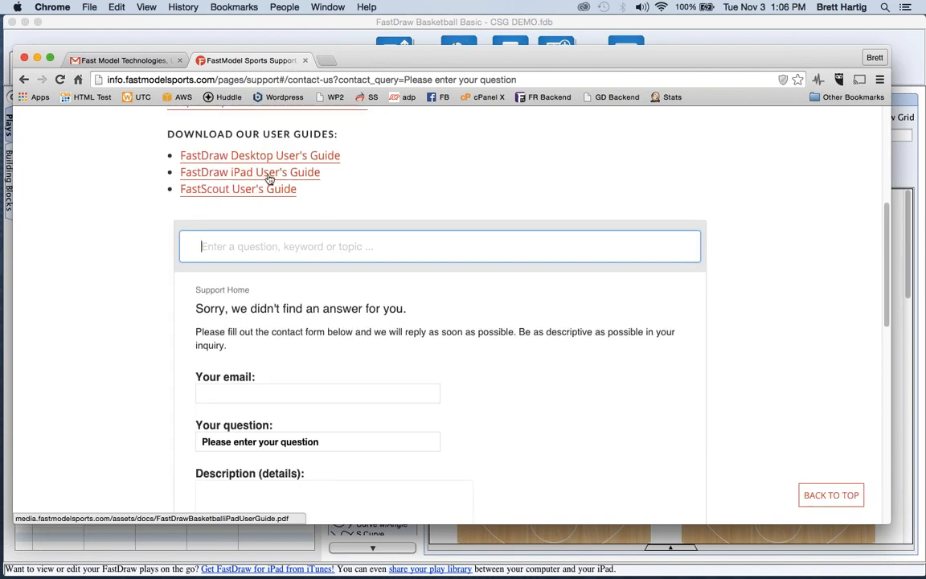
{"action": "scroll", "coordinate": [269, 197], "scroll_direction": "up", "scroll_amount": 3}
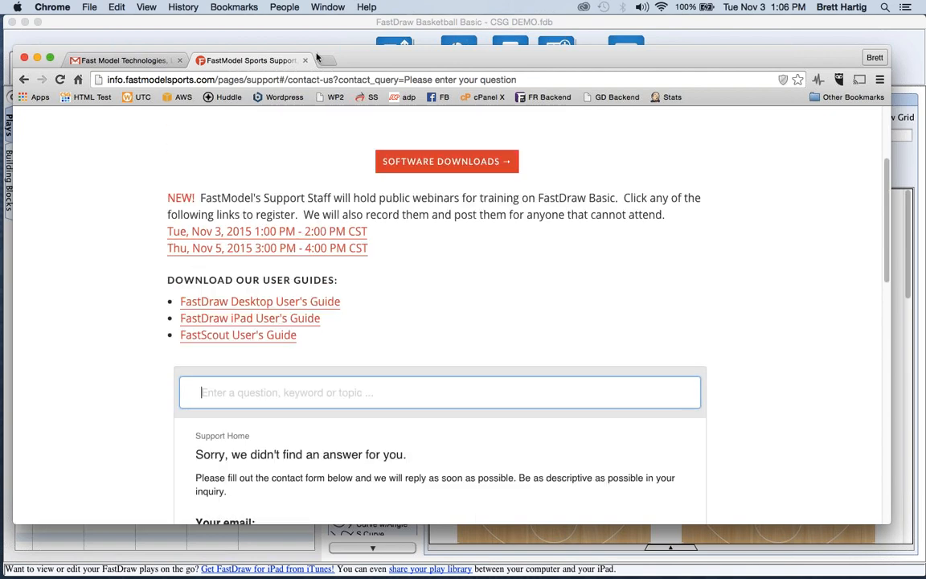
{"action": "left_click", "coordinate": [246, 25]}
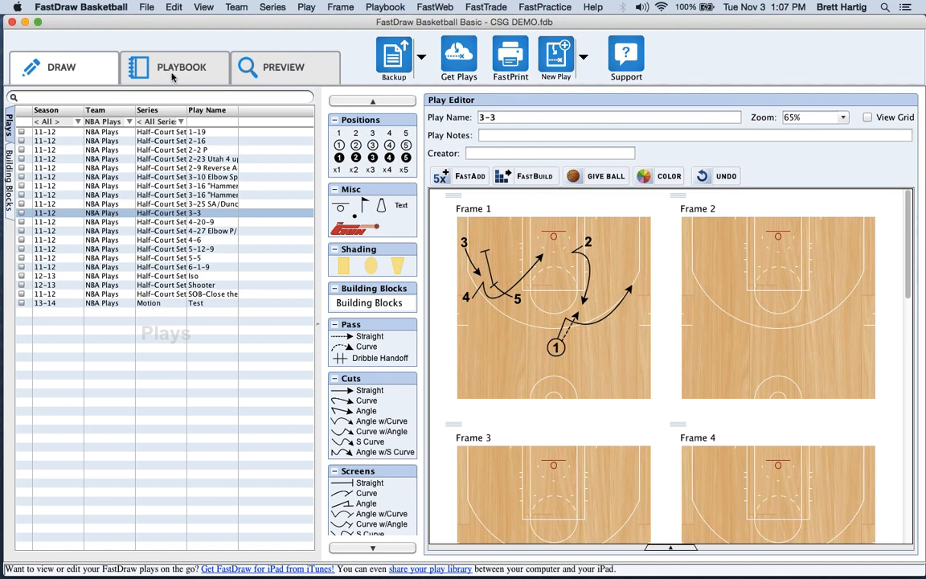
Show the Playbook view with the Long Playbook for Webinar and its 24-play Offense section.
{"action": "left_click", "coordinate": [172, 74]}
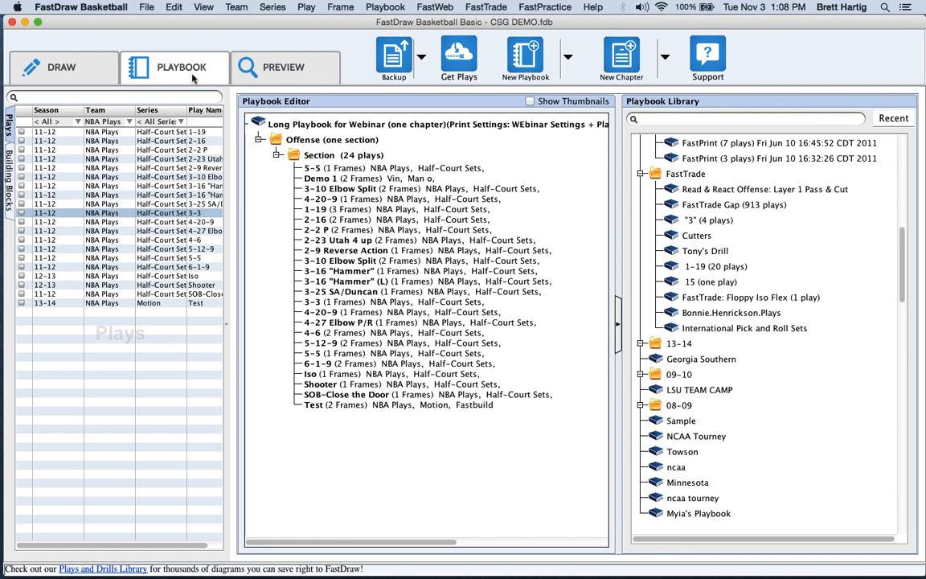
Preview the playbook as formatted pages, then go back to drawing play 3-3.
{"action": "left_click", "coordinate": [263, 71]}
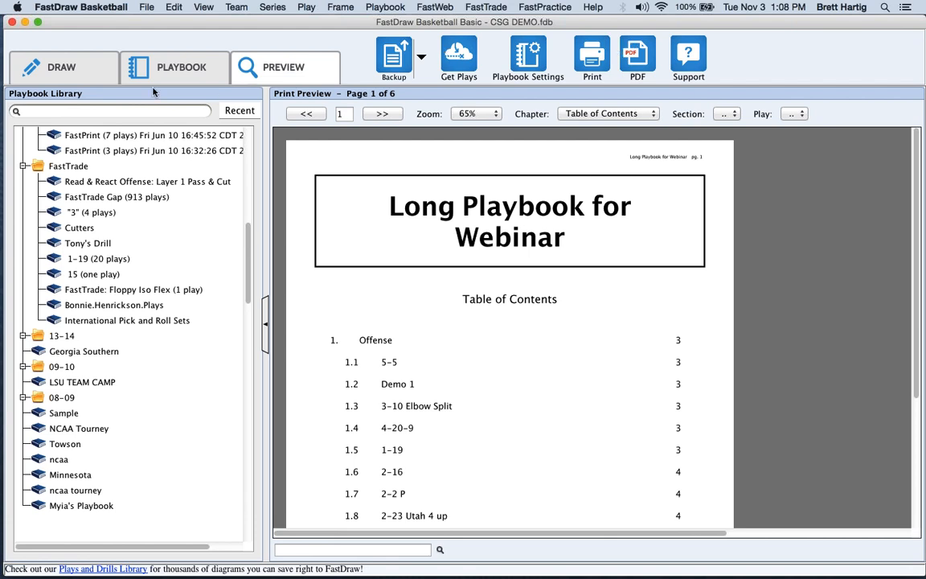
{"action": "left_click", "coordinate": [67, 72]}
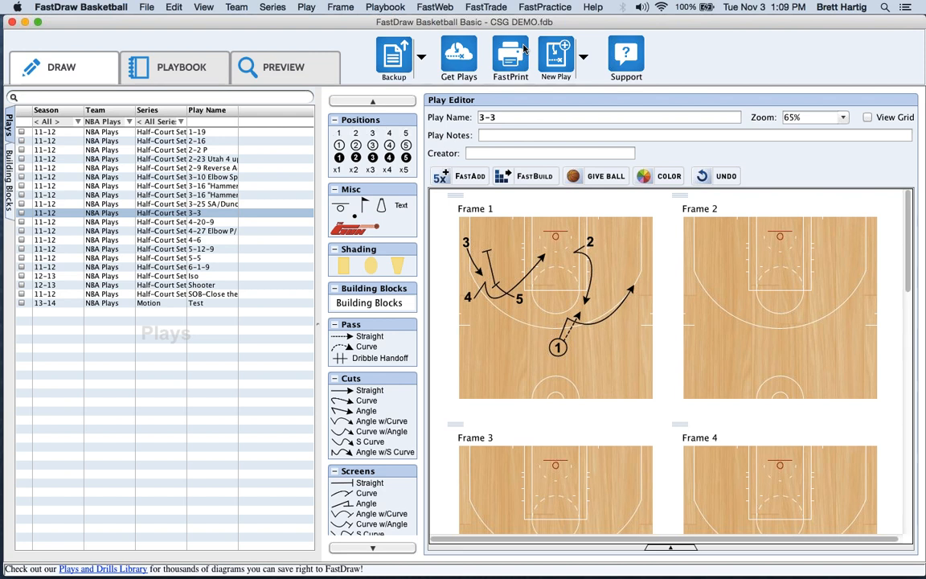
Create a new play named 'Test for Webinar' for the All star team in Half-Court Sets.
{"action": "left_click", "coordinate": [560, 64]}
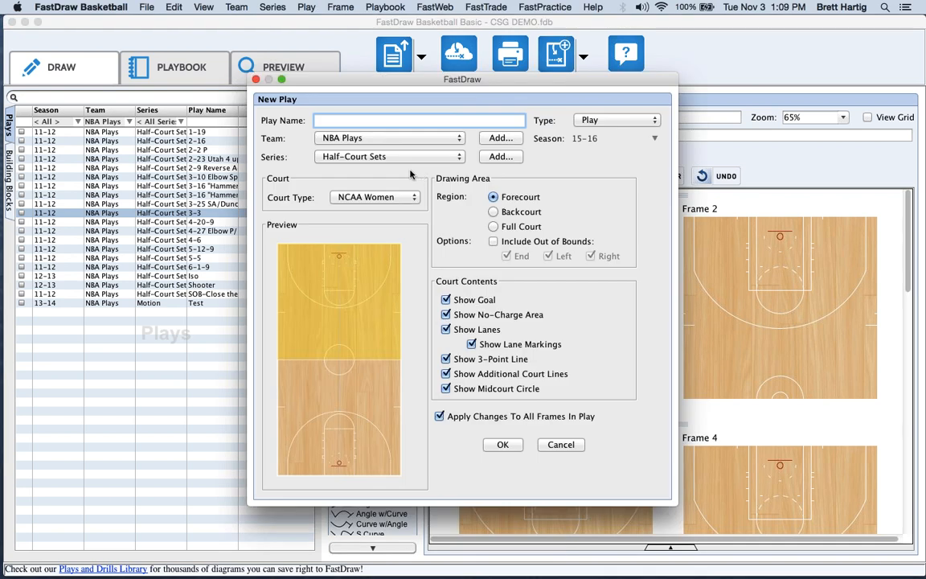
{"action": "type", "text": "Test for Webinar"}
{"action": "left_click", "coordinate": [387, 140]}
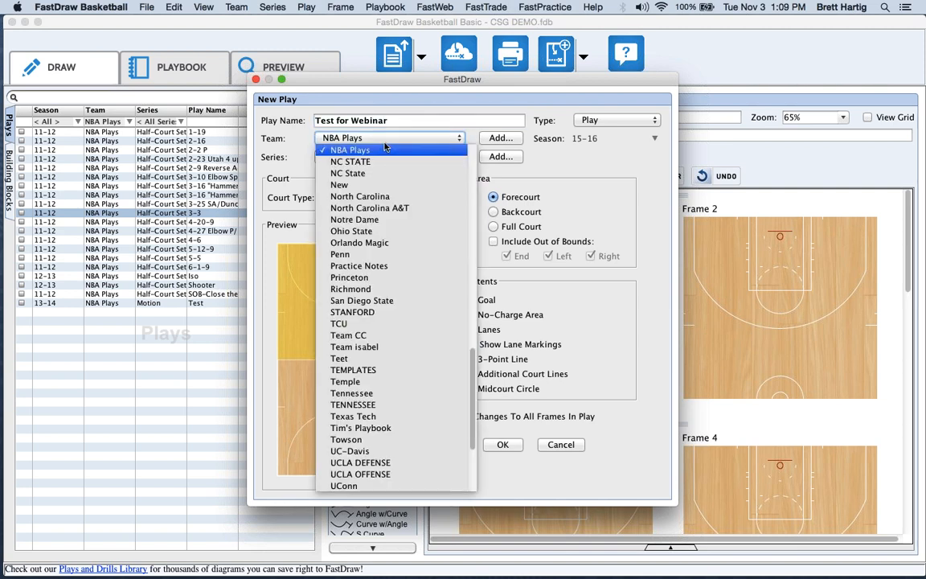
{"action": "scroll", "coordinate": [384, 172], "scroll_direction": "up", "scroll_amount": 5}
{"action": "scroll", "coordinate": [385, 173], "scroll_direction": "up", "scroll_amount": 10}
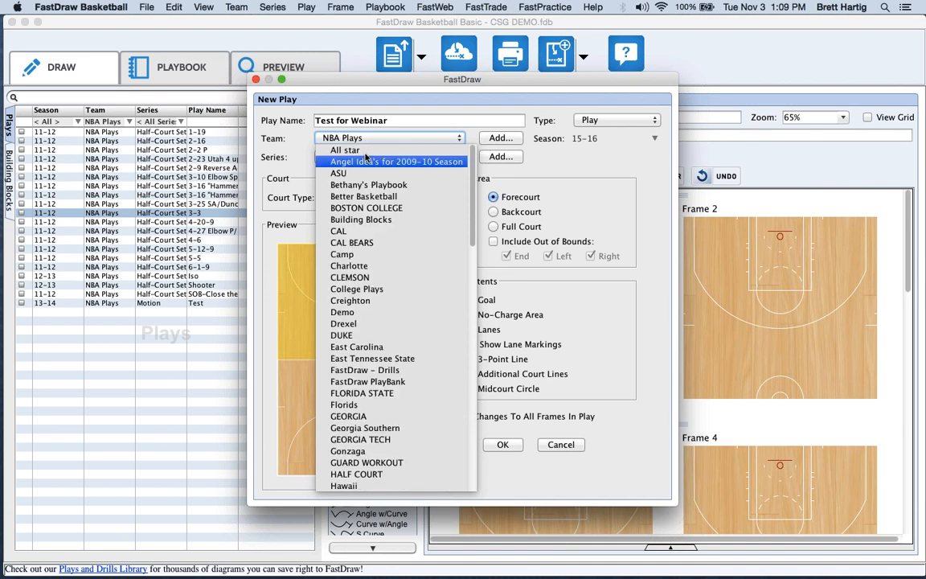
{"action": "left_click", "coordinate": [346, 150]}
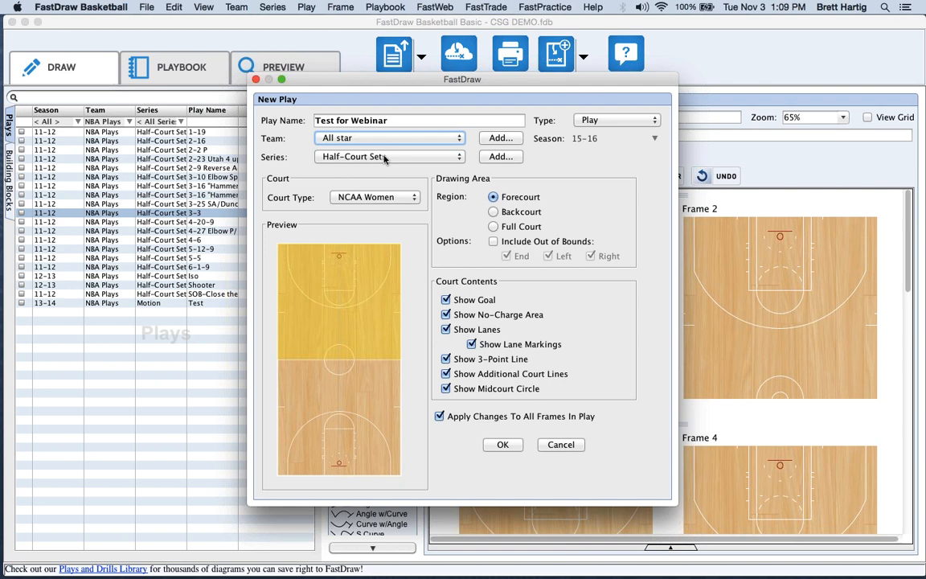
{"action": "left_click", "coordinate": [378, 157]}
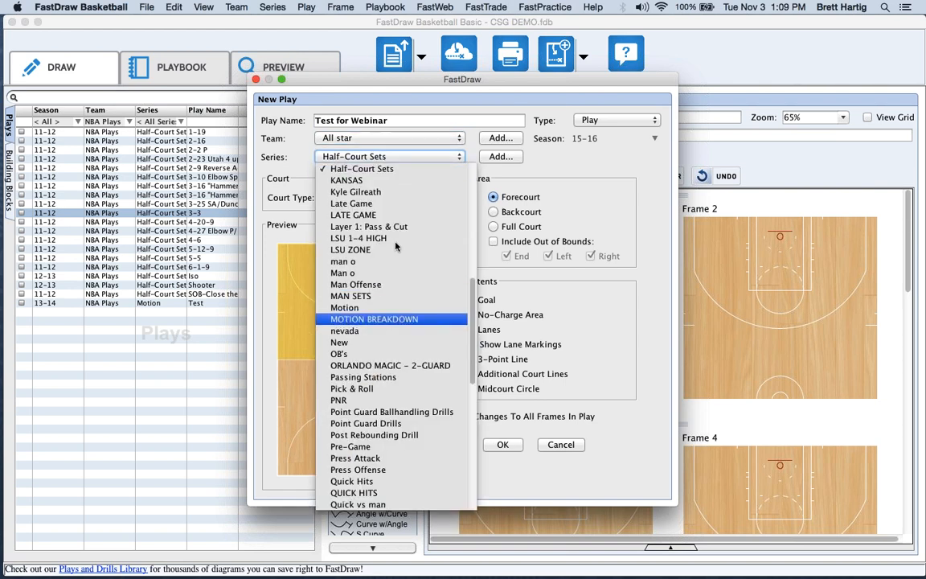
{"action": "left_click", "coordinate": [385, 168]}
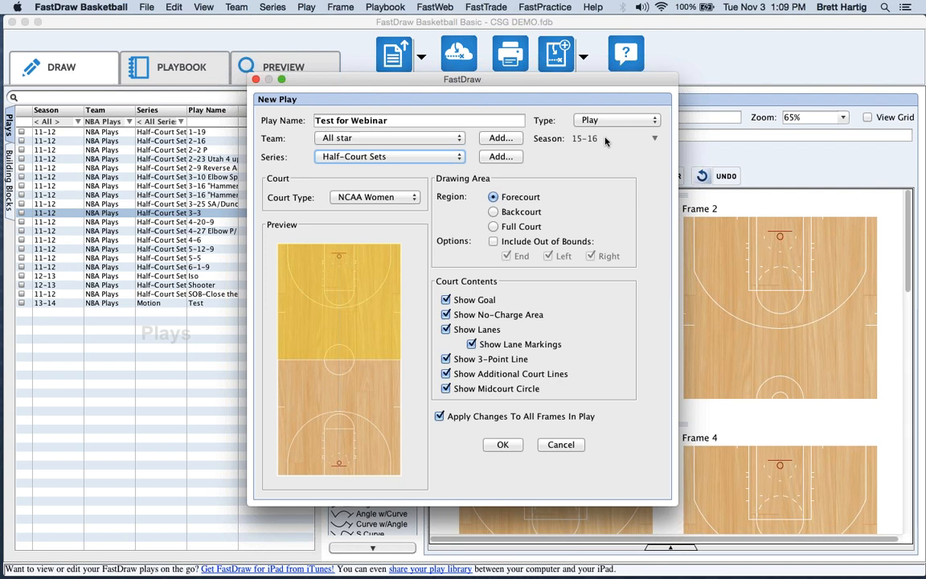
Keep season 15-16, choose a High School court without out-of-bounds, and confirm the play.
{"action": "left_click", "coordinate": [606, 141]}
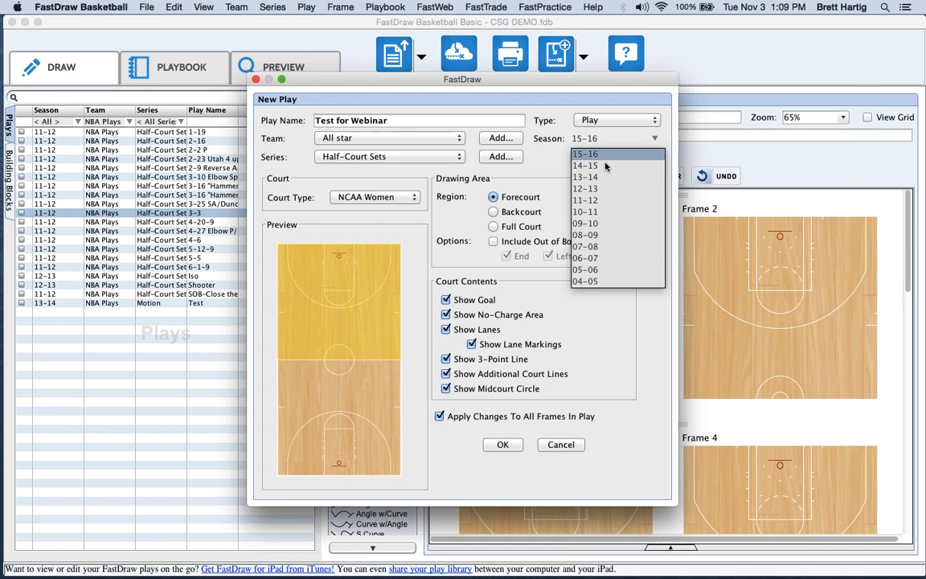
{"action": "left_click", "coordinate": [533, 180]}
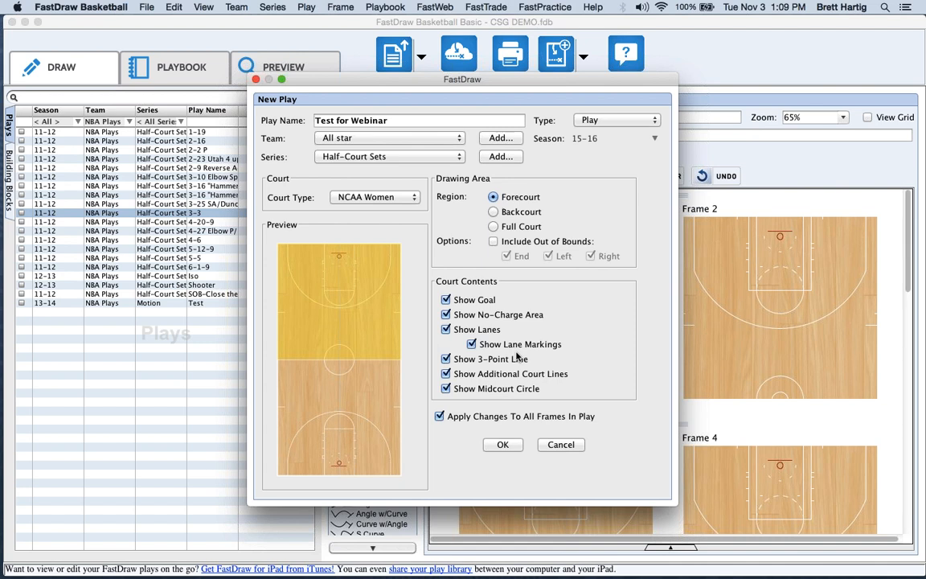
{"action": "left_click", "coordinate": [366, 198]}
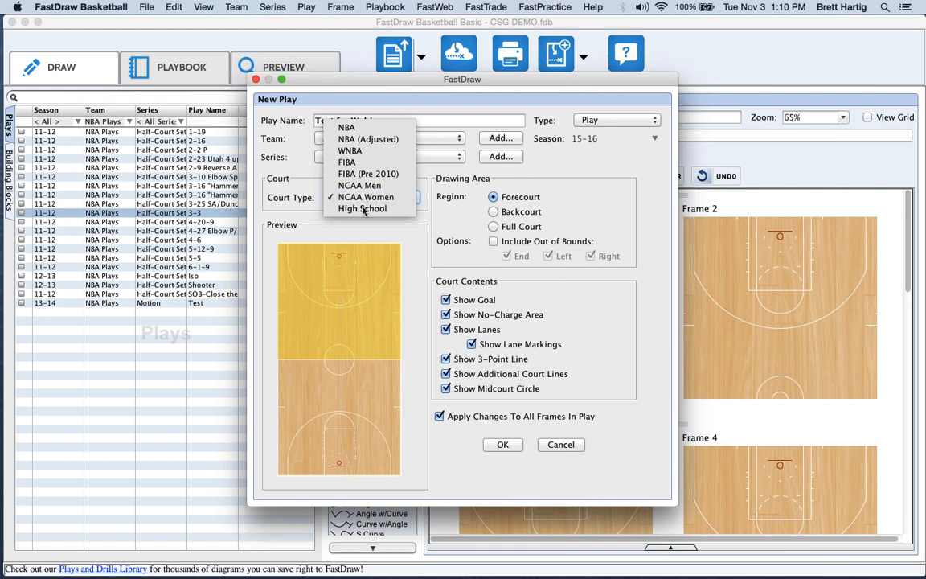
{"action": "left_click", "coordinate": [363, 209]}
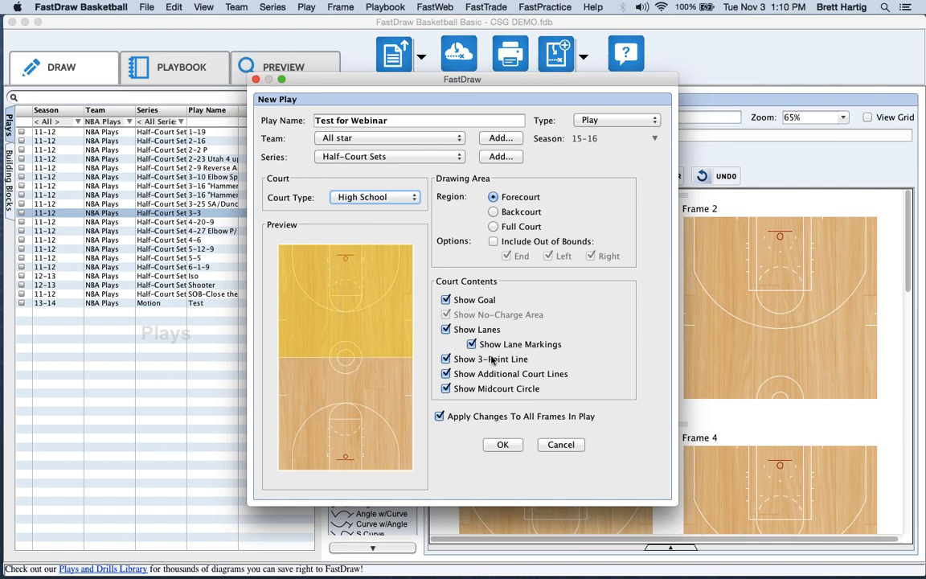
{"action": "left_click", "coordinate": [493, 242]}
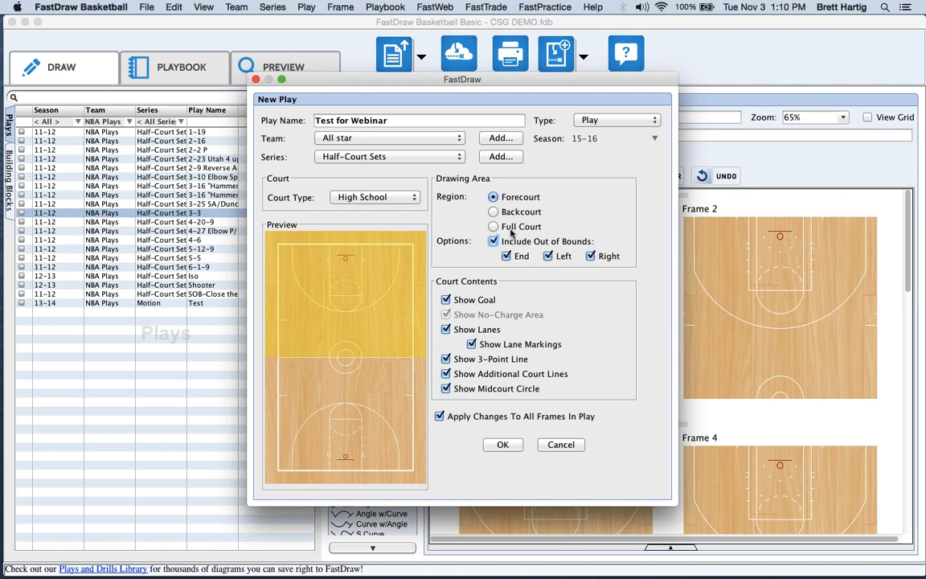
{"action": "left_click", "coordinate": [493, 242]}
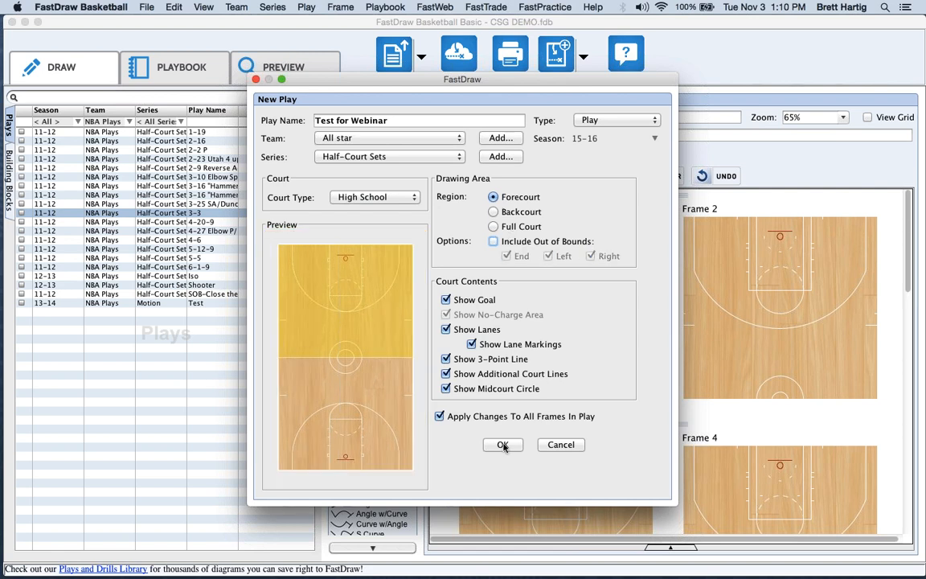
{"action": "left_click", "coordinate": [502, 445]}
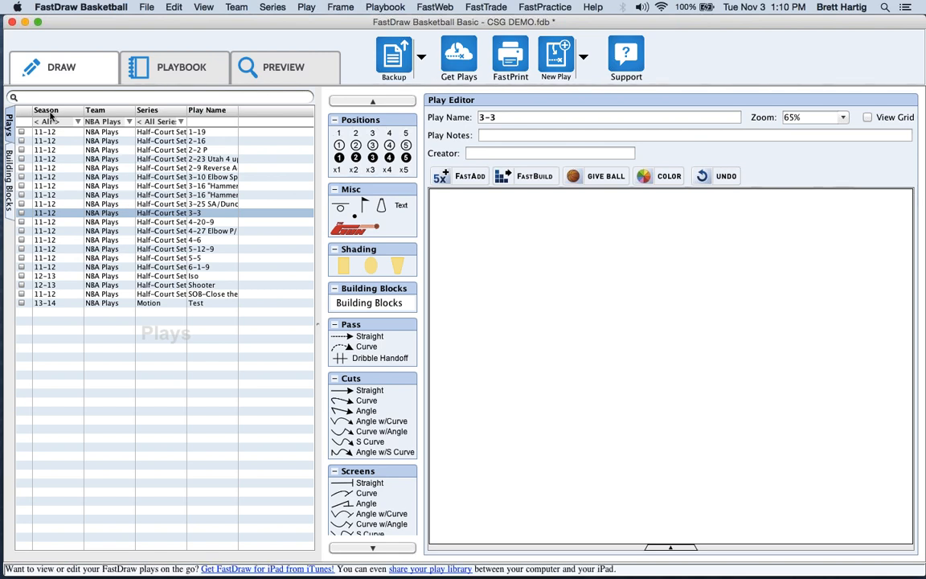
Filter the play list to All star, decline the backup reminder, and open Test for Webinar.
{"action": "left_click", "coordinate": [122, 122]}
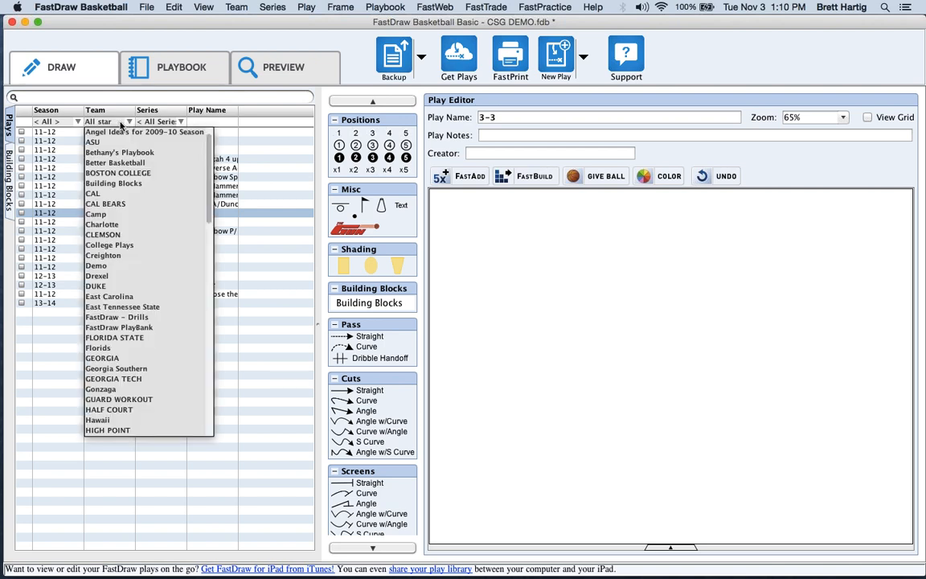
{"action": "left_click", "coordinate": [123, 125]}
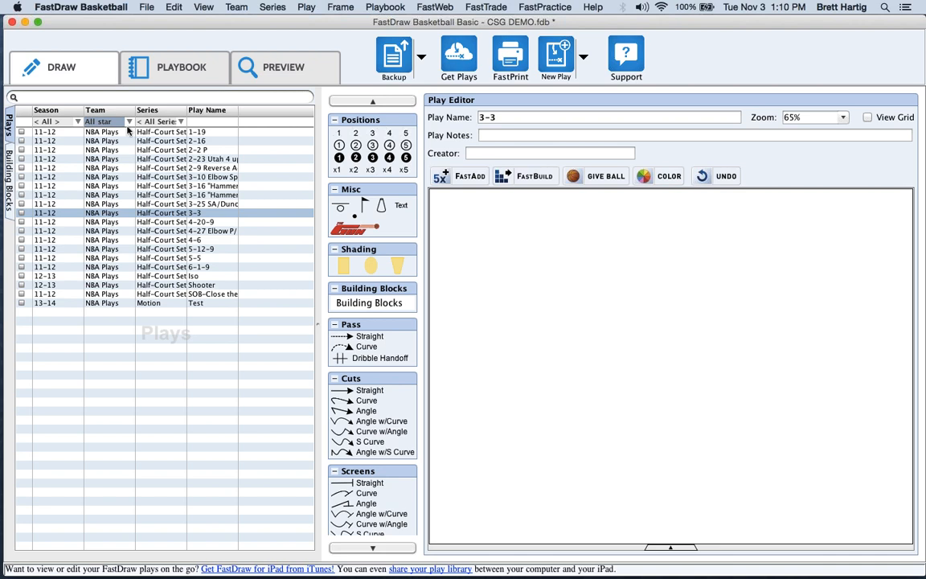
{"action": "left_click", "coordinate": [127, 130]}
{"action": "left_click", "coordinate": [126, 131]}
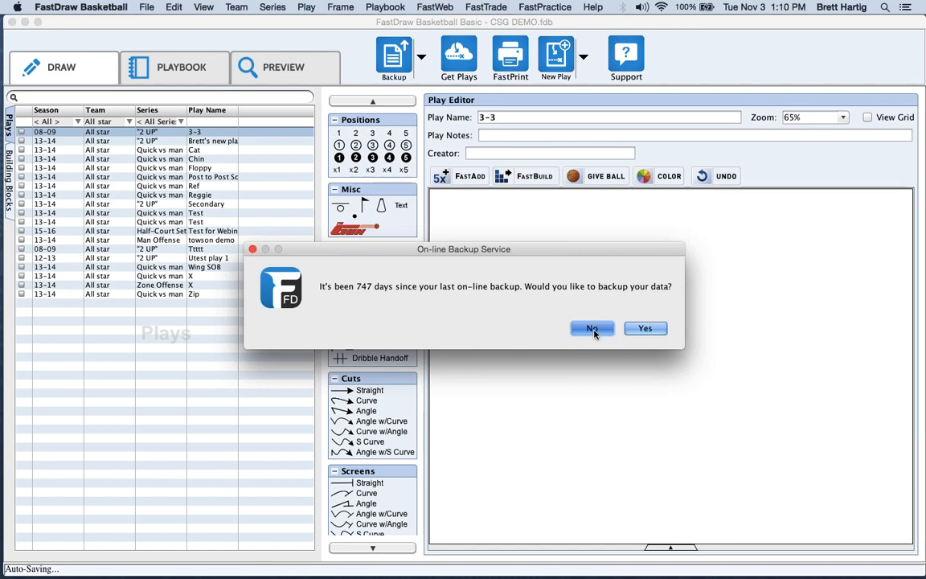
{"action": "left_click", "coordinate": [593, 326]}
{"action": "left_click", "coordinate": [209, 232]}
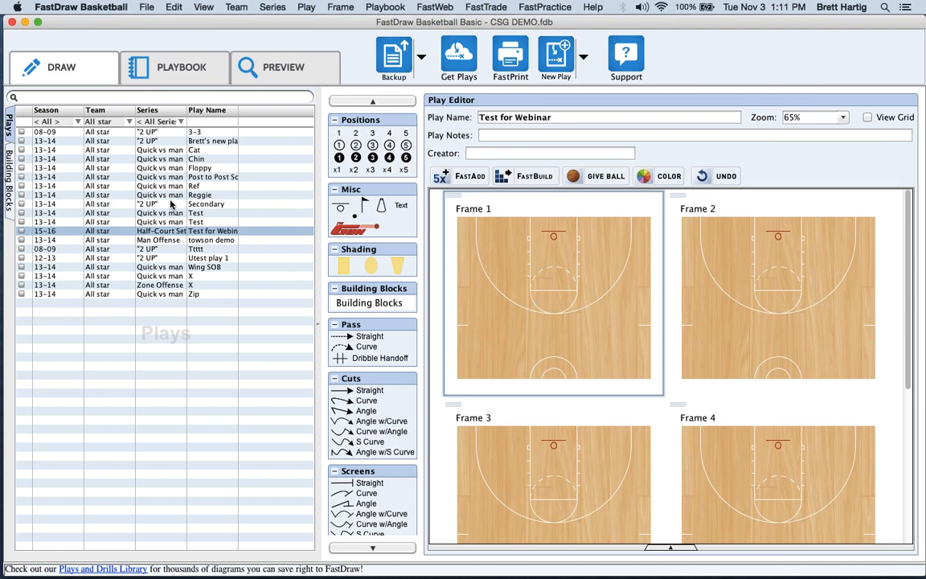
{"action": "left_click", "coordinate": [115, 123]}
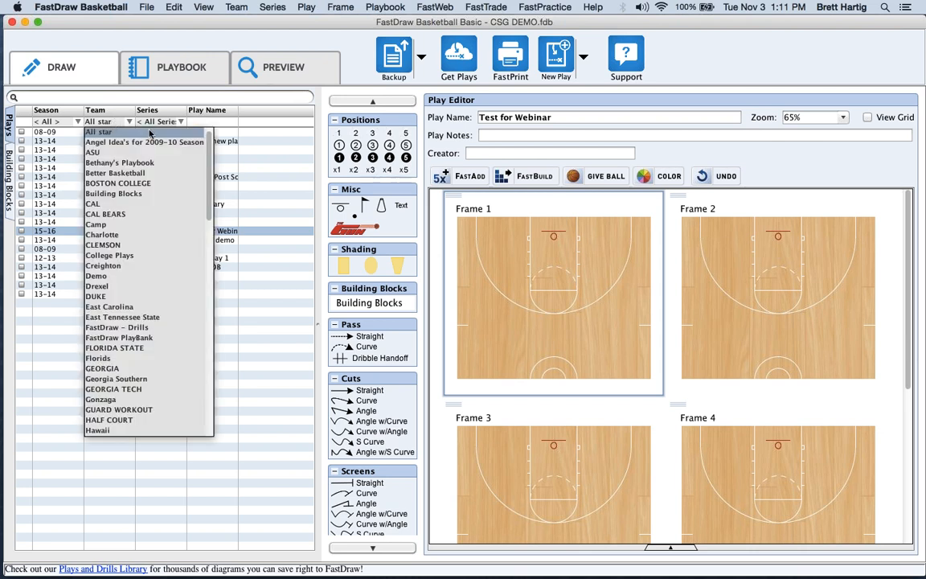
{"action": "scroll", "coordinate": [211, 148], "scroll_direction": "up", "scroll_amount": 1}
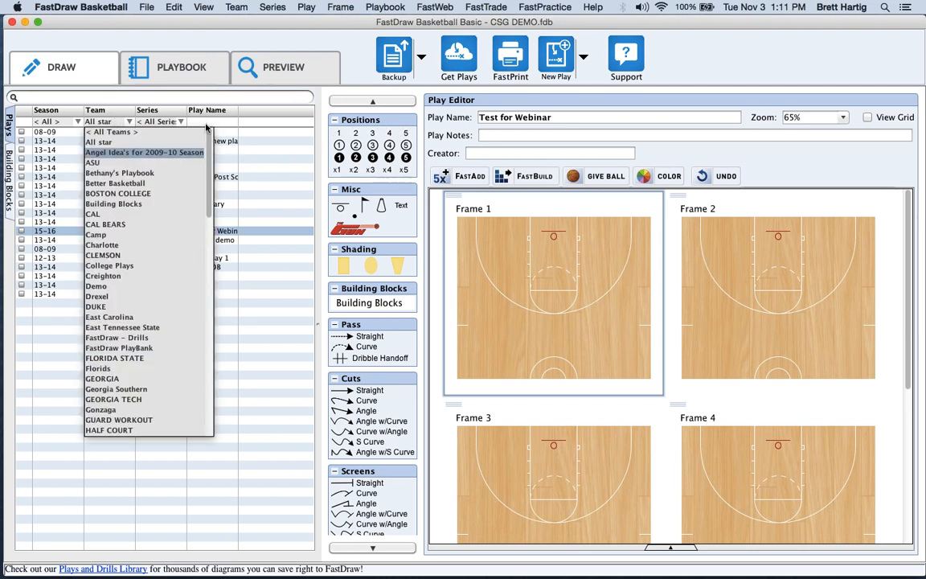
{"action": "left_click", "coordinate": [63, 121]}
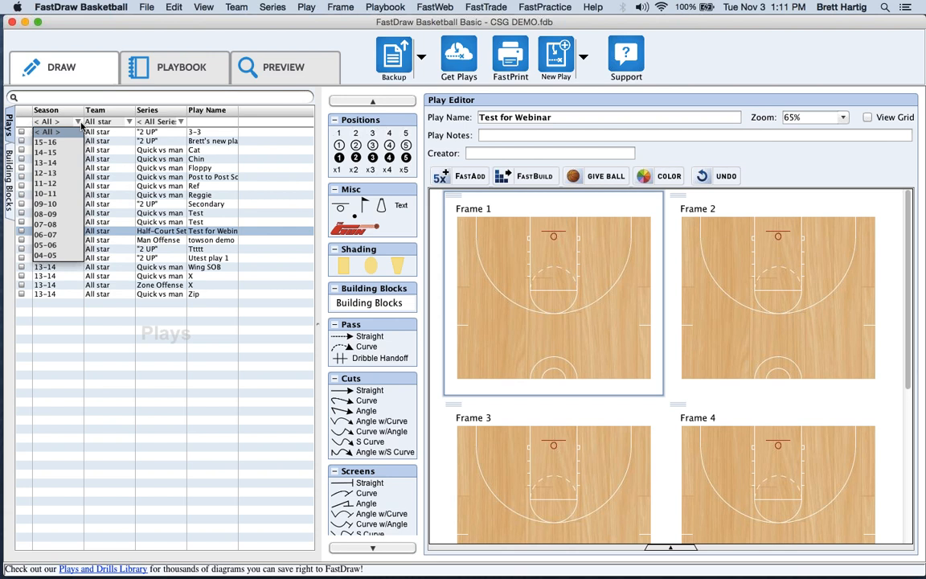
{"action": "left_click", "coordinate": [68, 129]}
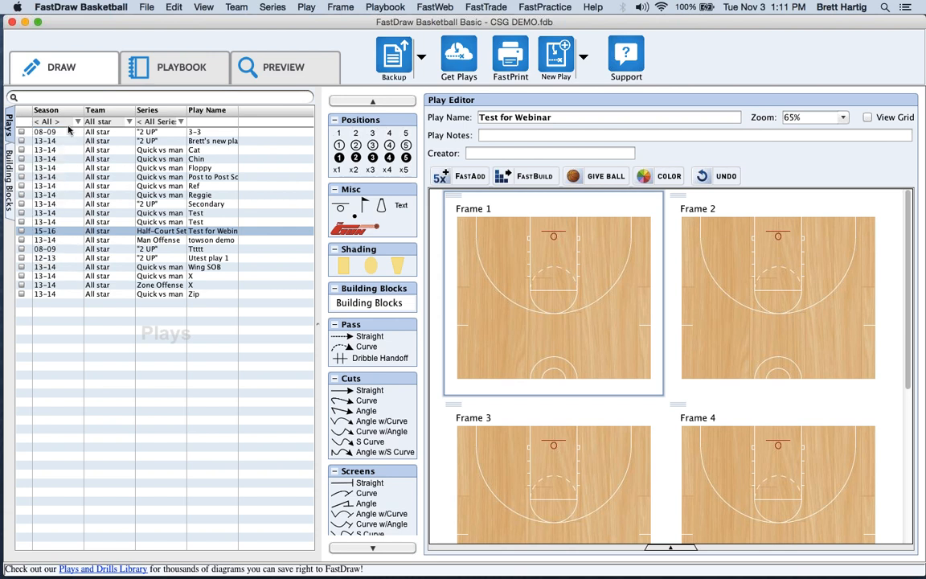
{"action": "left_click", "coordinate": [123, 122]}
{"action": "left_click", "coordinate": [113, 132]}
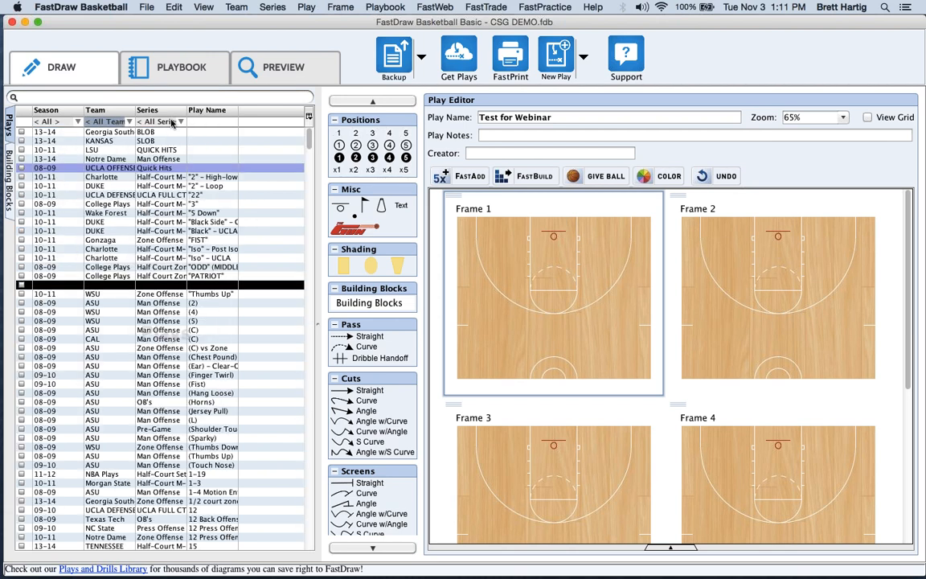
{"action": "left_click", "coordinate": [155, 121]}
{"action": "left_click", "coordinate": [180, 122]}
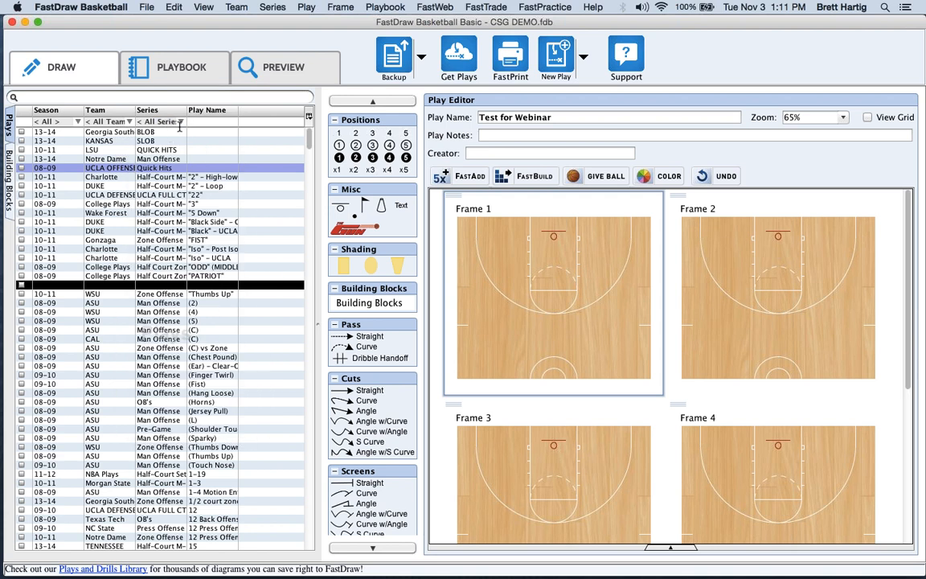
{"action": "left_click", "coordinate": [208, 122]}
{"action": "type", "text": "webin"}
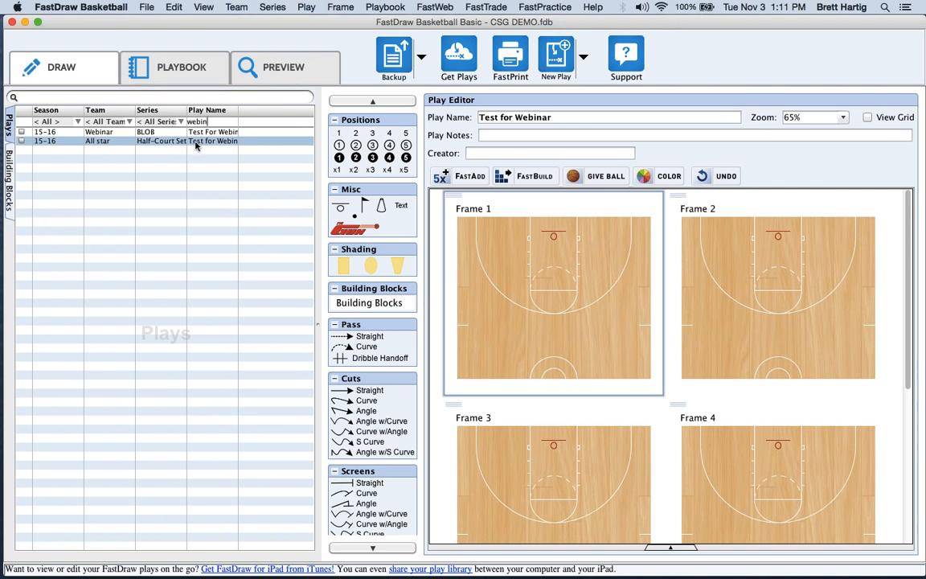
{"action": "left_click", "coordinate": [155, 98]}
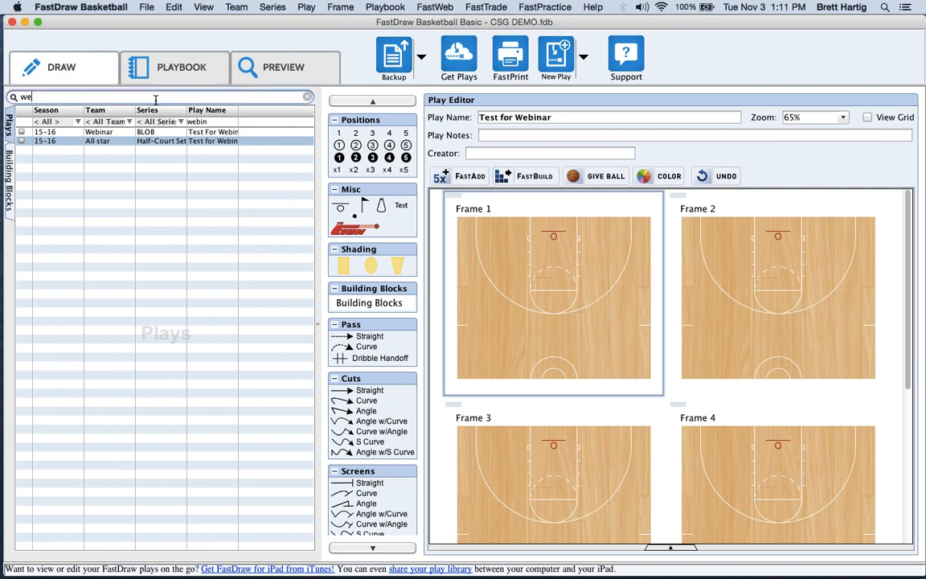
{"action": "type", "text": "webin"}
{"action": "left_click", "coordinate": [307, 96]}
{"action": "left_click", "coordinate": [914, 50]}
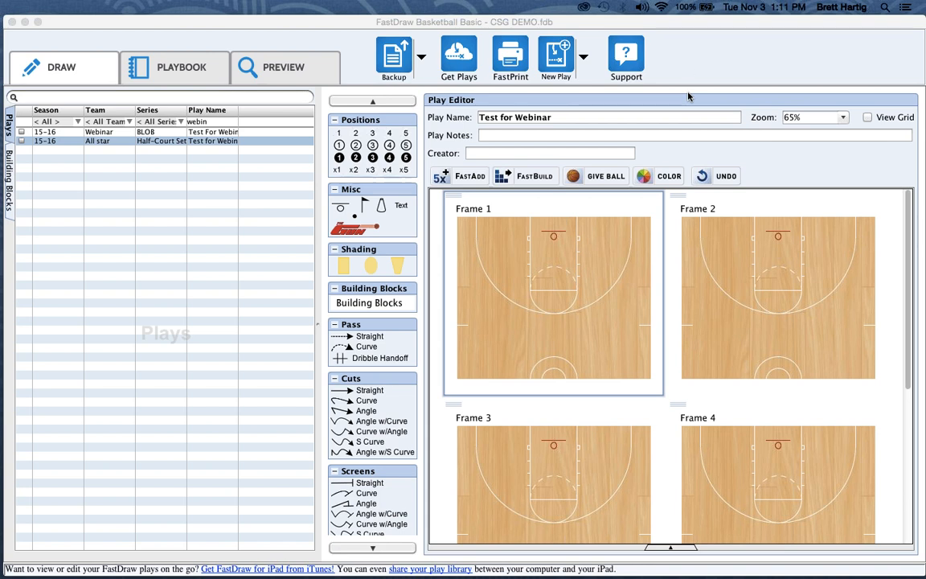
{"action": "left_click", "coordinate": [162, 142]}
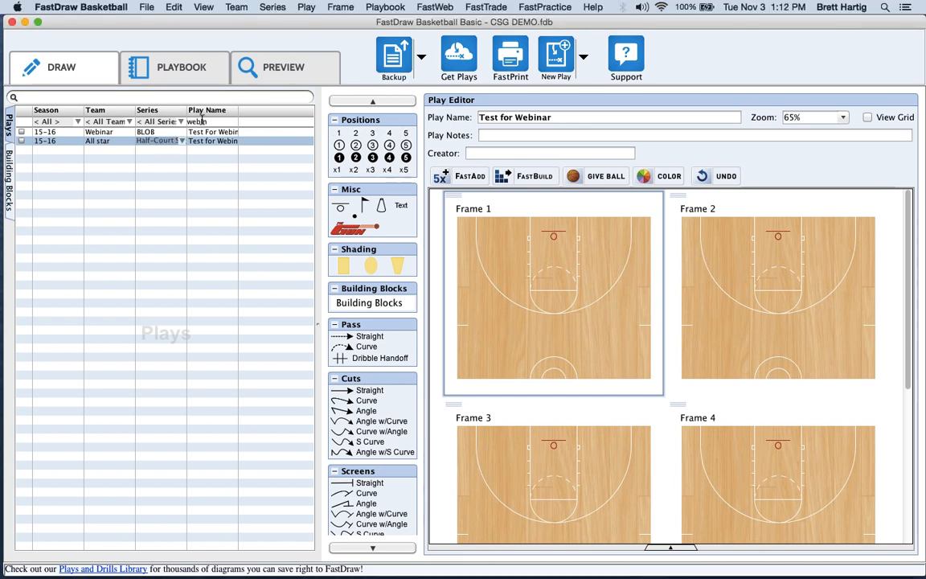
{"action": "double_click", "coordinate": [202, 120]}
{"action": "key", "text": "BackSpace"}
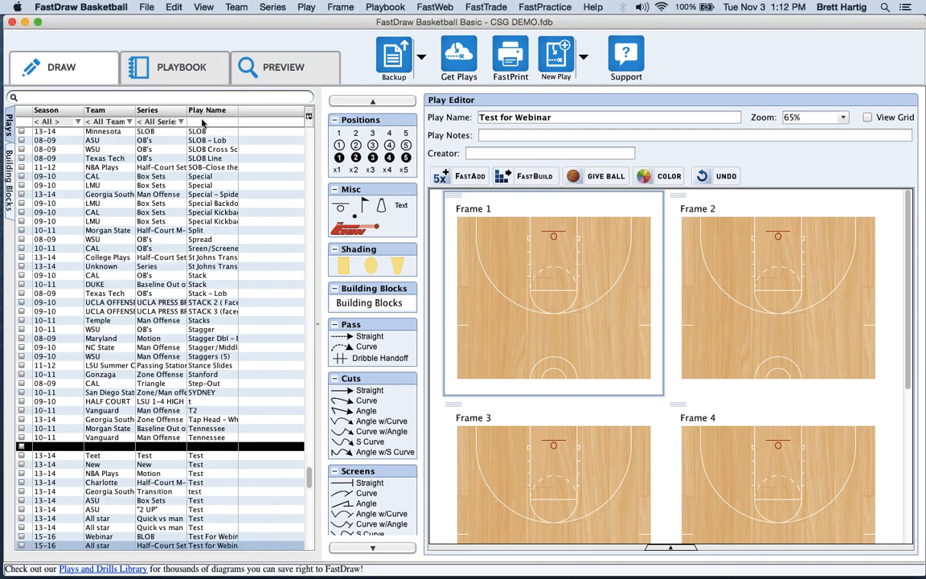
{"action": "left_click", "coordinate": [108, 122]}
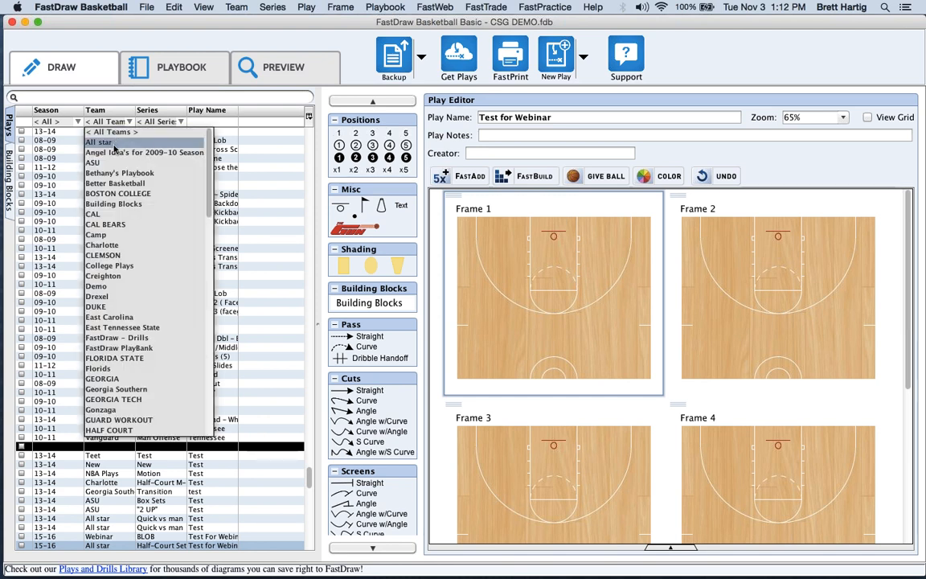
{"action": "left_click", "coordinate": [114, 145]}
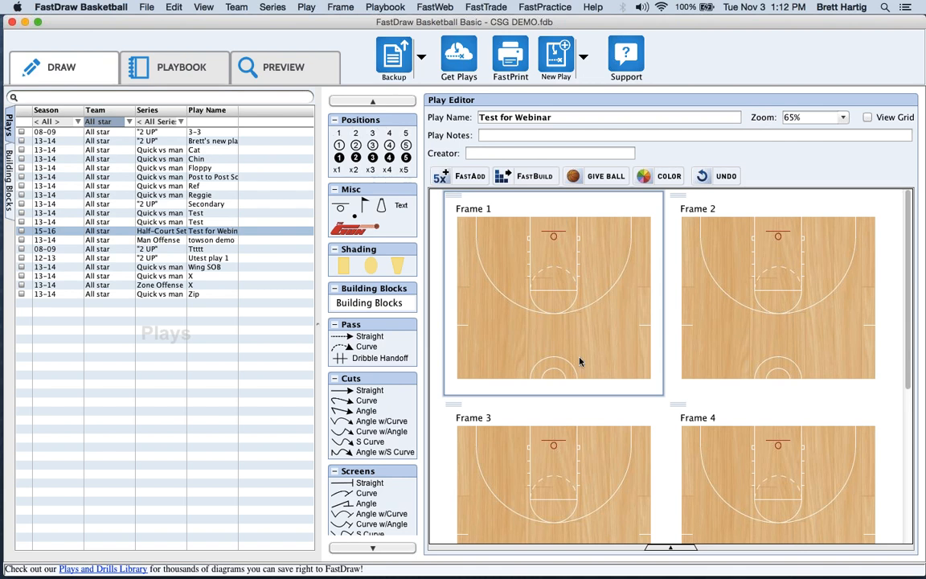
Check Frame 1's court settings in Edit Play and cancel without changes.
{"action": "right_click", "coordinate": [534, 289]}
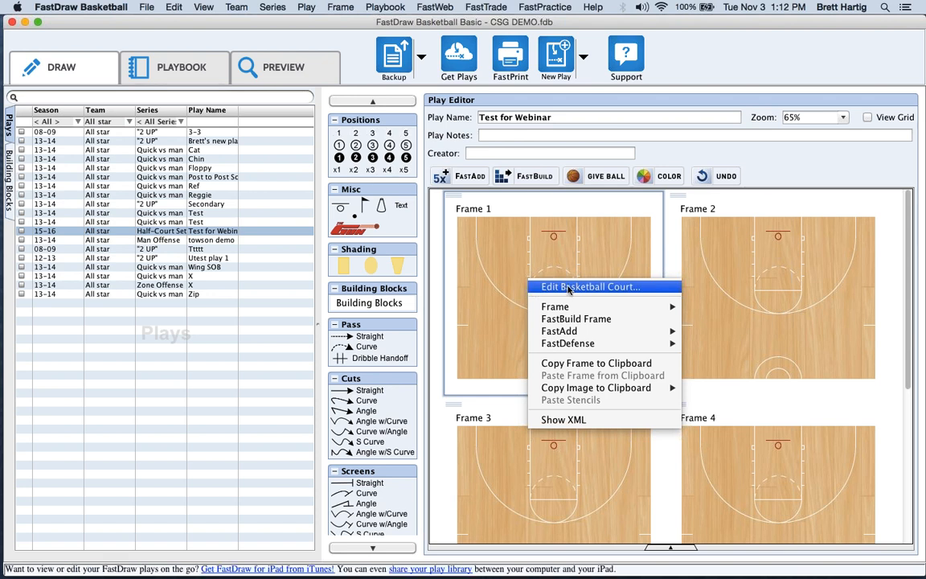
{"action": "left_click", "coordinate": [569, 288]}
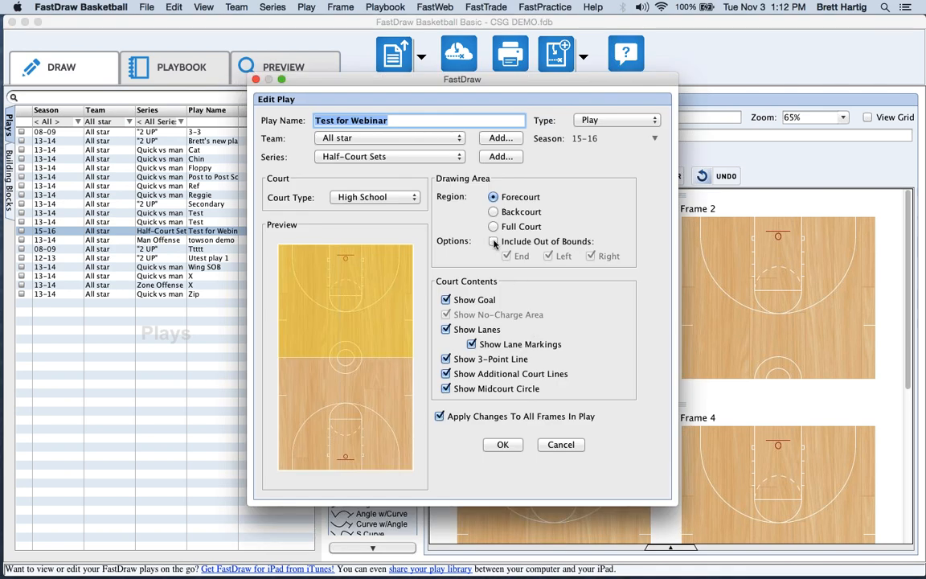
{"action": "left_click", "coordinate": [561, 445]}
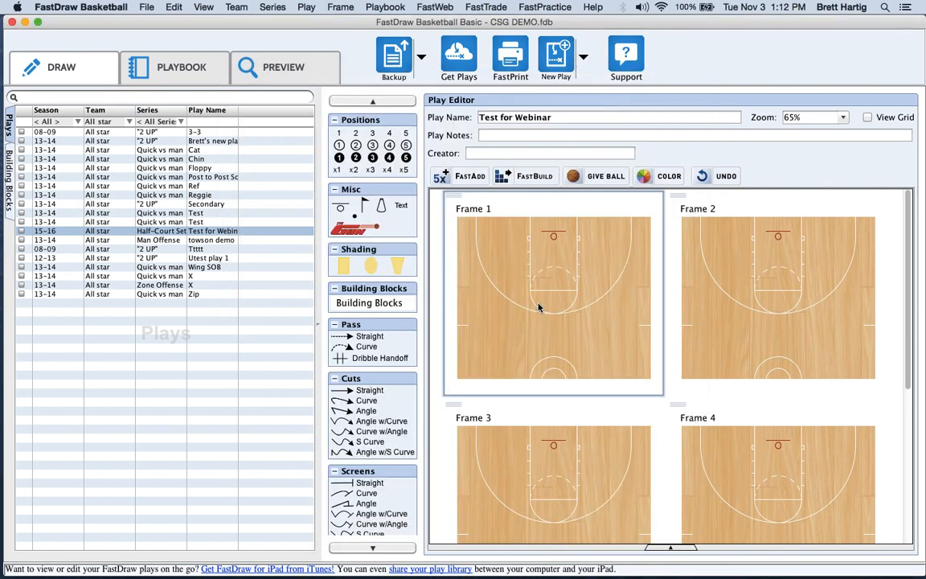
Look at Frame 1's FastAdd options, then close the menu without adding anything.
{"action": "right_click", "coordinate": [542, 306]}
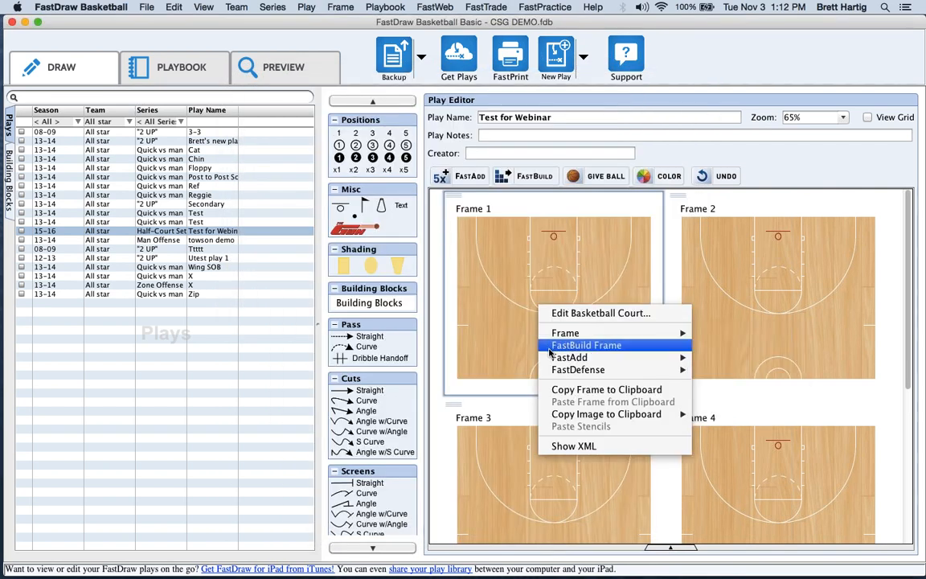
{"action": "mouse_move", "coordinate": [550, 360]}
{"action": "left_click", "coordinate": [500, 345]}
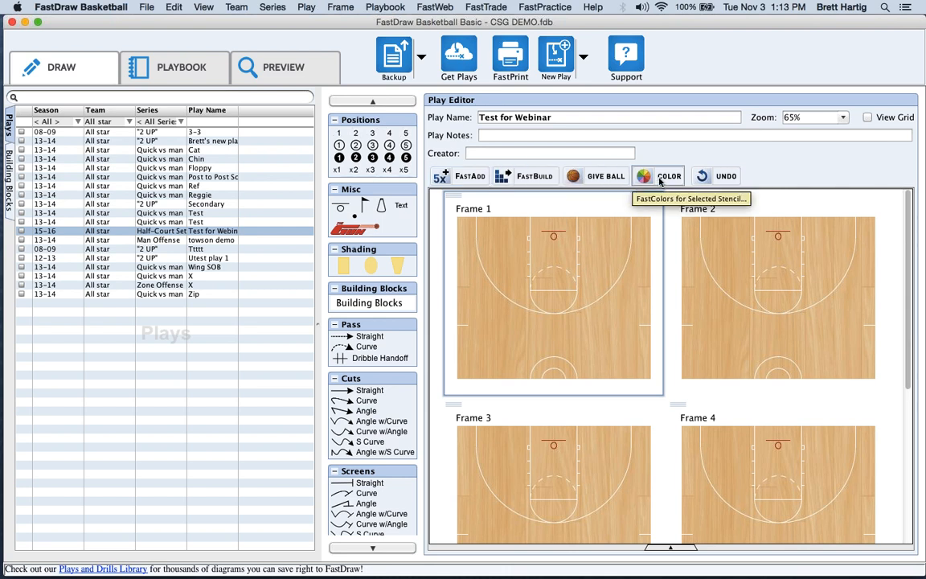
Add players 1–5 with player 1 holding the ball, and spread them around the half court.
{"action": "left_click", "coordinate": [457, 178]}
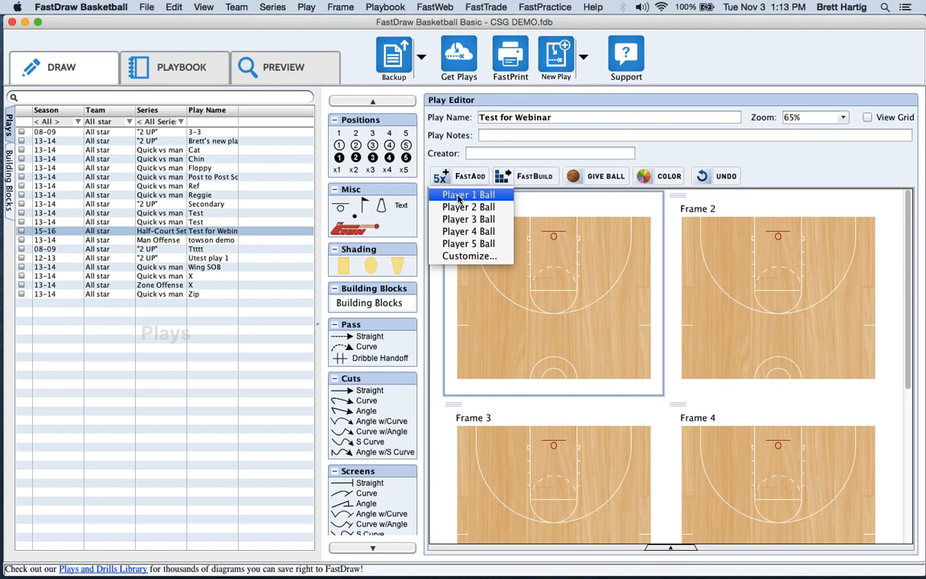
{"action": "left_click", "coordinate": [460, 196]}
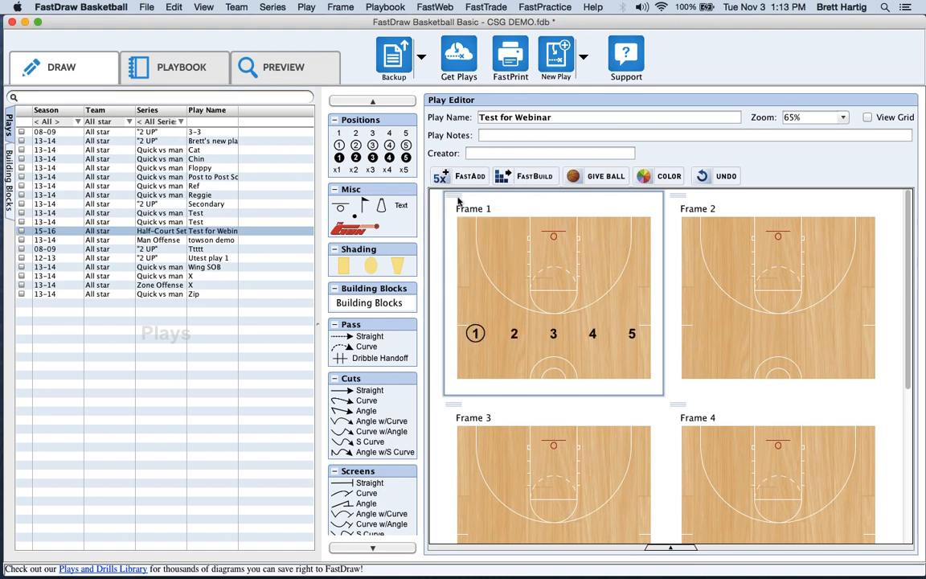
{"action": "left_click", "coordinate": [476, 334]}
{"action": "left_click_drag", "start_coordinate": [516, 294], "coordinate": [595, 320]}
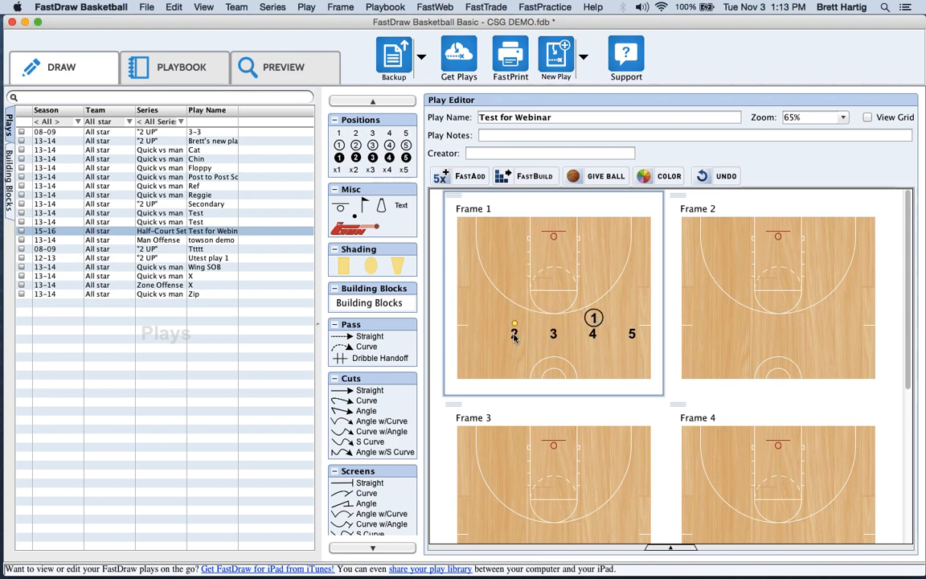
{"action": "left_click_drag", "start_coordinate": [515, 332], "coordinate": [478, 265]}
{"action": "left_click_drag", "start_coordinate": [553, 331], "coordinate": [634, 281]}
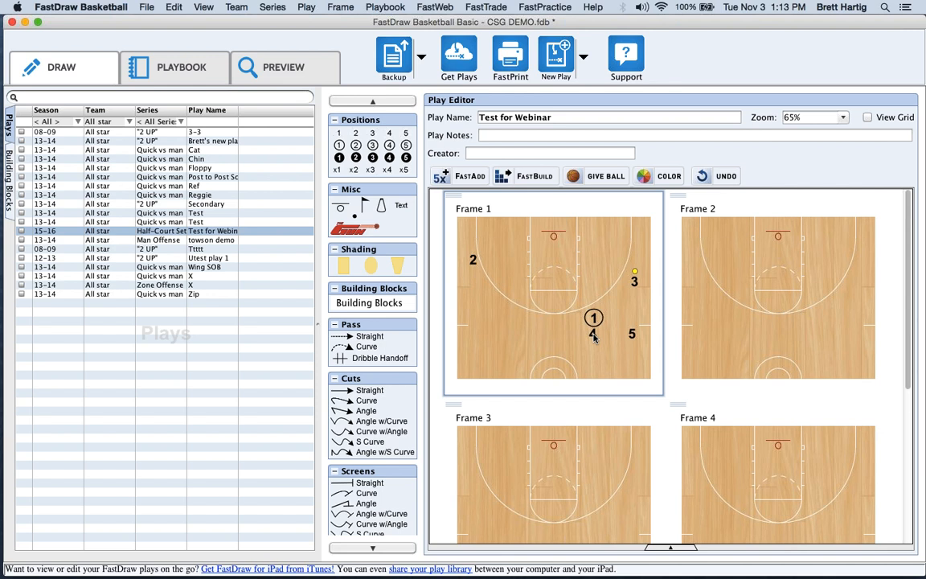
{"action": "left_click_drag", "start_coordinate": [594, 336], "coordinate": [526, 250]}
{"action": "left_click_drag", "start_coordinate": [630, 333], "coordinate": [581, 249]}
Draw a straight dribble from player 1 toward the left.
{"action": "scroll", "coordinate": [364, 526], "scroll_direction": "down", "scroll_amount": 3}
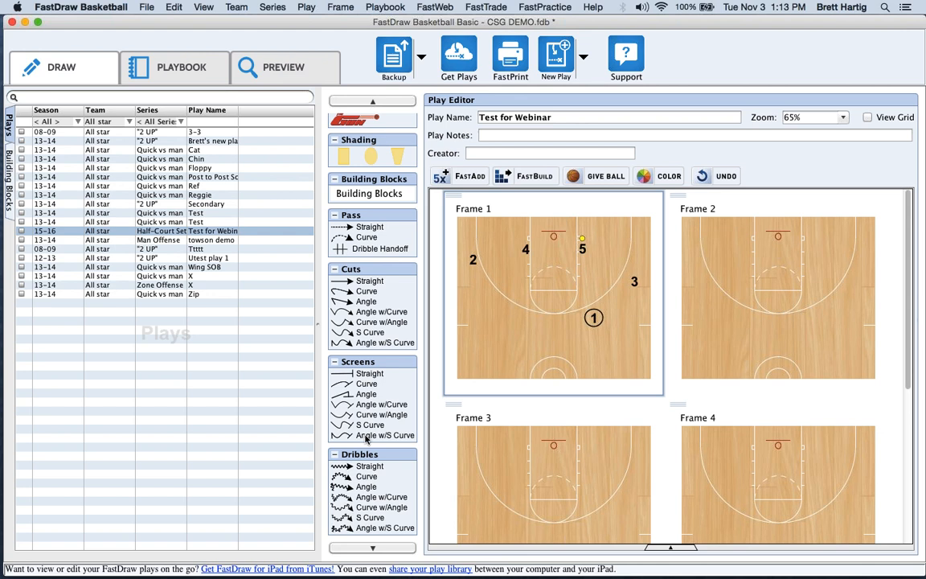
{"action": "left_click", "coordinate": [362, 102]}
{"action": "left_click", "coordinate": [362, 102]}
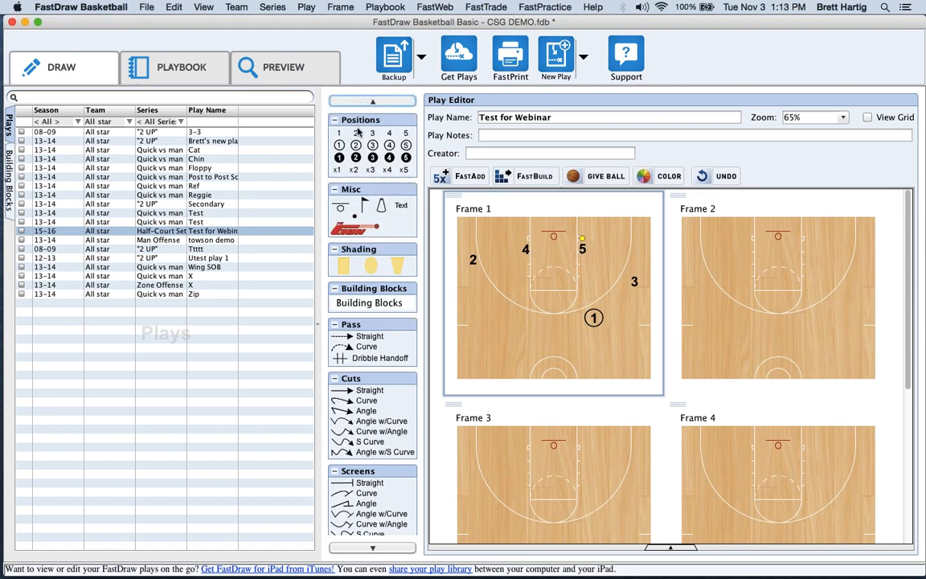
{"action": "left_click", "coordinate": [371, 550]}
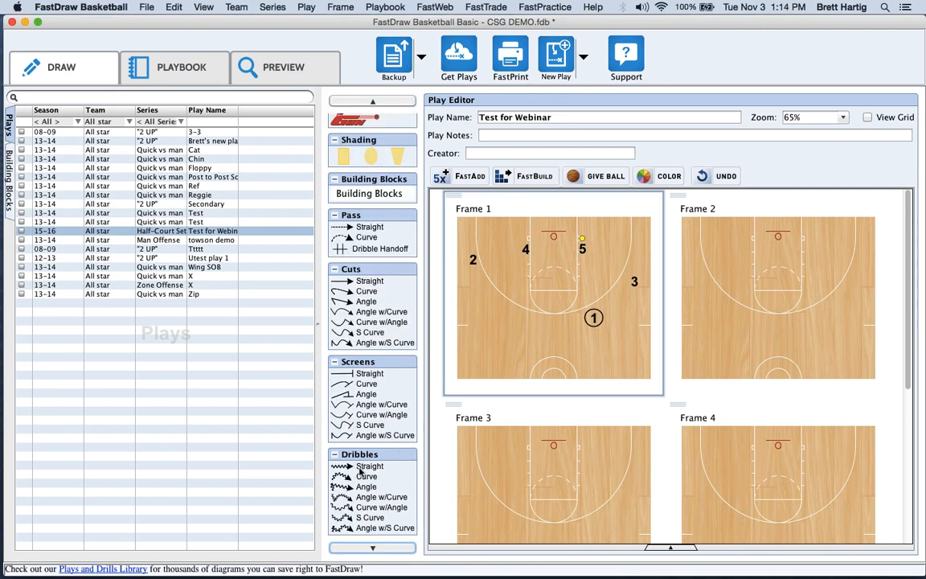
{"action": "left_click_drag", "start_coordinate": [360, 472], "coordinate": [517, 314]}
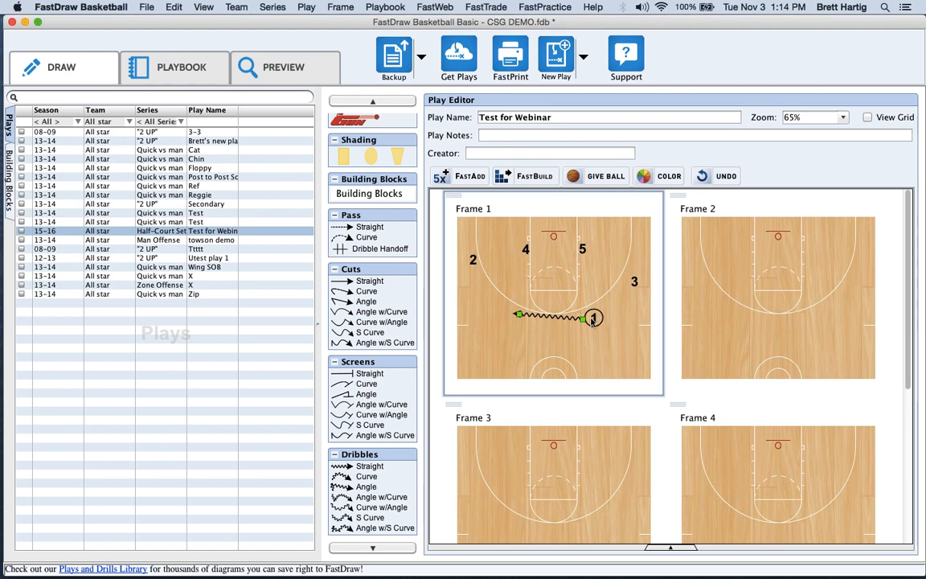
Replace player 1's straight dribble with a curved dribble that sweeps left to end beside player 2.
{"action": "mouse_move", "coordinate": [584, 320]}
{"action": "left_mouse_down"}
{"action": "mouse_move", "coordinate": [491, 332]}
{"action": "mouse_move", "coordinate": [550, 317]}
{"action": "mouse_move", "coordinate": [585, 320]}
{"action": "left_mouse_up"}
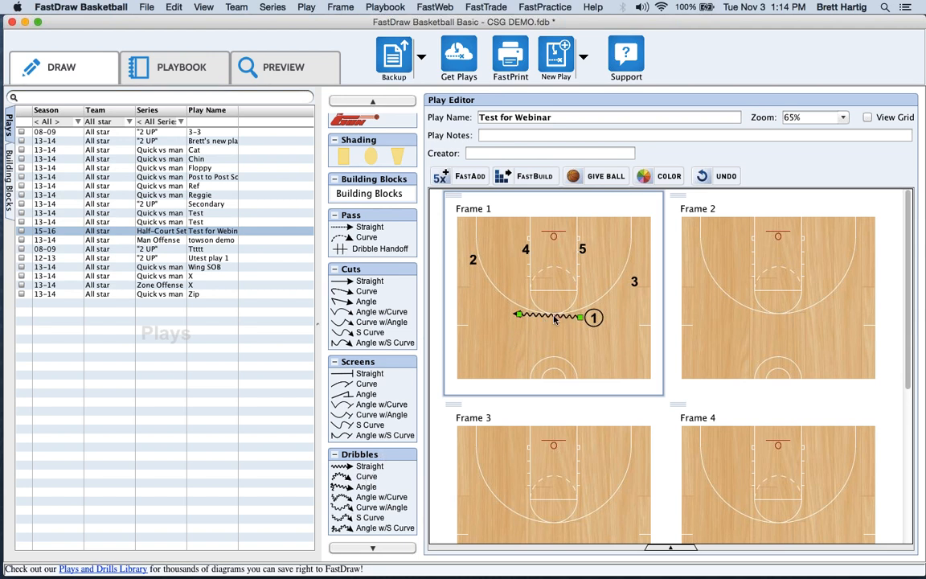
{"action": "key", "text": "Delete"}
{"action": "left_click_drag", "start_coordinate": [361, 479], "coordinate": [587, 318]}
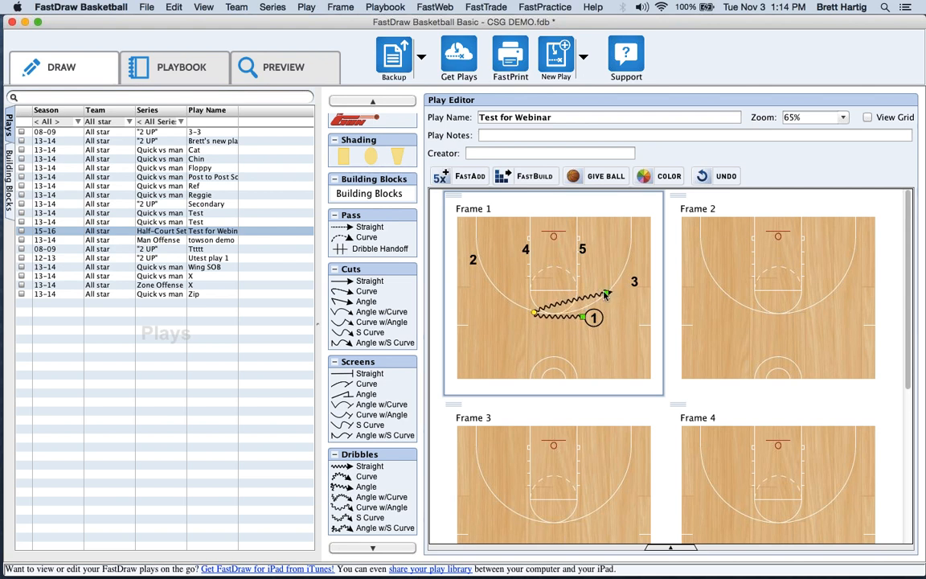
{"action": "left_click_drag", "start_coordinate": [611, 295], "coordinate": [540, 282]}
{"action": "mouse_move", "coordinate": [470, 287]}
{"action": "left_mouse_down"}
{"action": "mouse_move", "coordinate": [492, 290]}
{"action": "mouse_move", "coordinate": [484, 288]}
{"action": "left_mouse_up"}
{"action": "left_click_drag", "start_coordinate": [538, 324], "coordinate": [520, 338]}
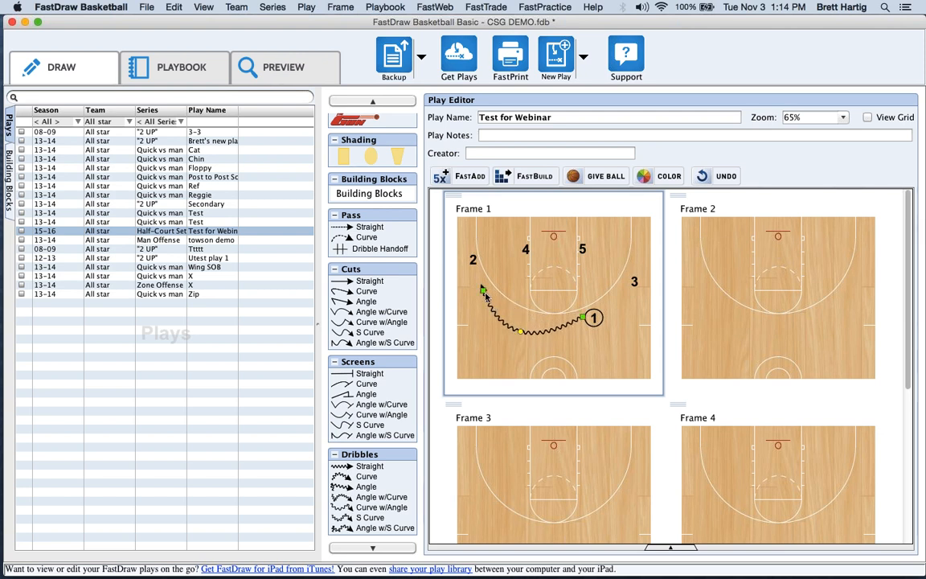
{"action": "left_click_drag", "start_coordinate": [483, 289], "coordinate": [494, 273]}
Move player 4 down to the top of the key and add a straight screen from 4 toward player 1.
{"action": "left_click", "coordinate": [526, 252]}
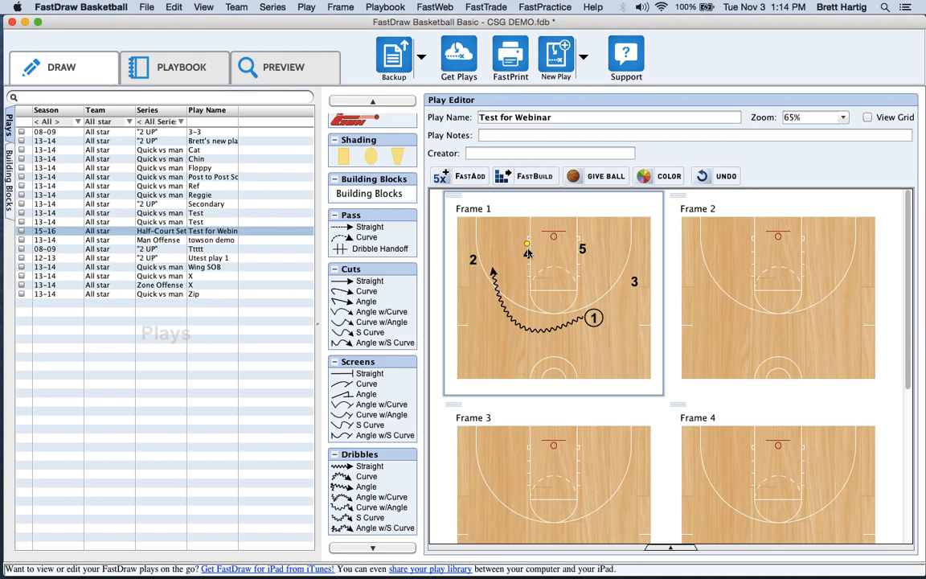
{"action": "left_click_drag", "start_coordinate": [528, 253], "coordinate": [536, 298]}
{"action": "left_click_drag", "start_coordinate": [369, 375], "coordinate": [568, 320]}
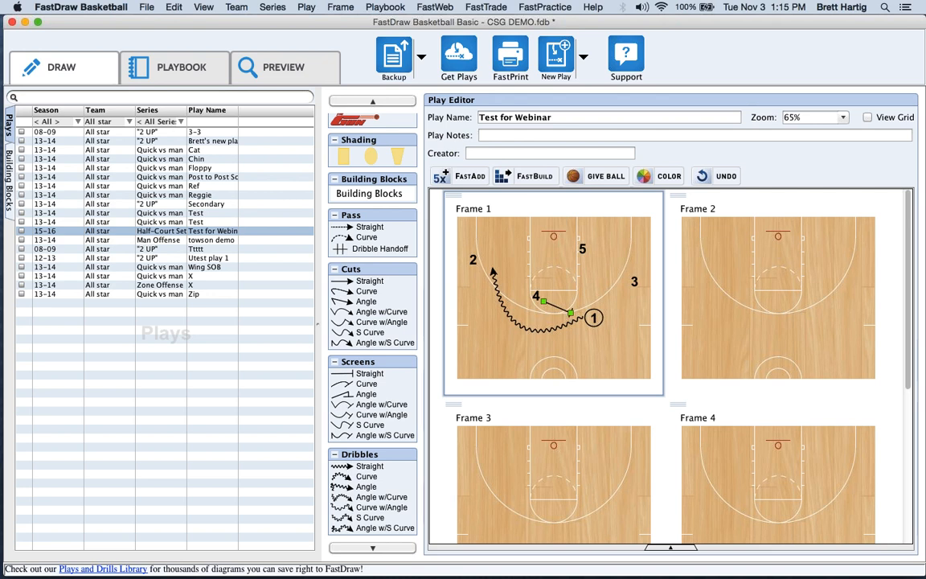
{"action": "left_click", "coordinate": [583, 250]}
{"action": "left_click", "coordinate": [560, 313]}
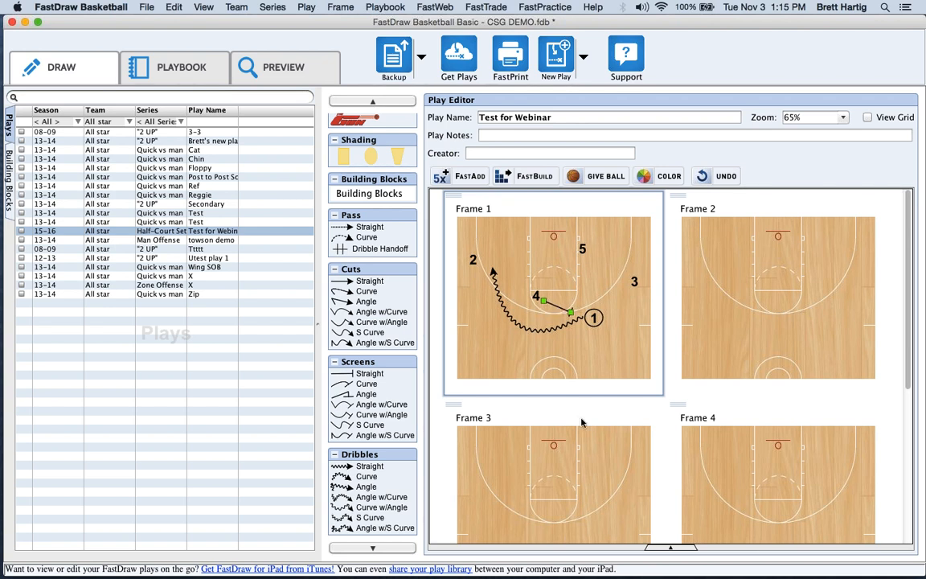
{"action": "left_click", "coordinate": [562, 311]}
{"action": "left_click", "coordinate": [562, 310]}
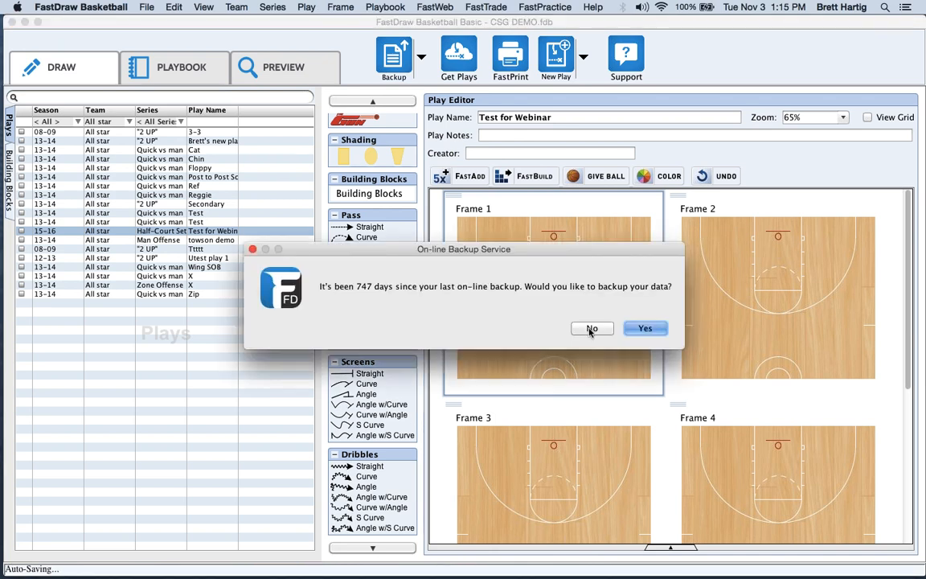
Decline the On-line Backup Service reminder by choosing No.
{"action": "left_click", "coordinate": [592, 329]}
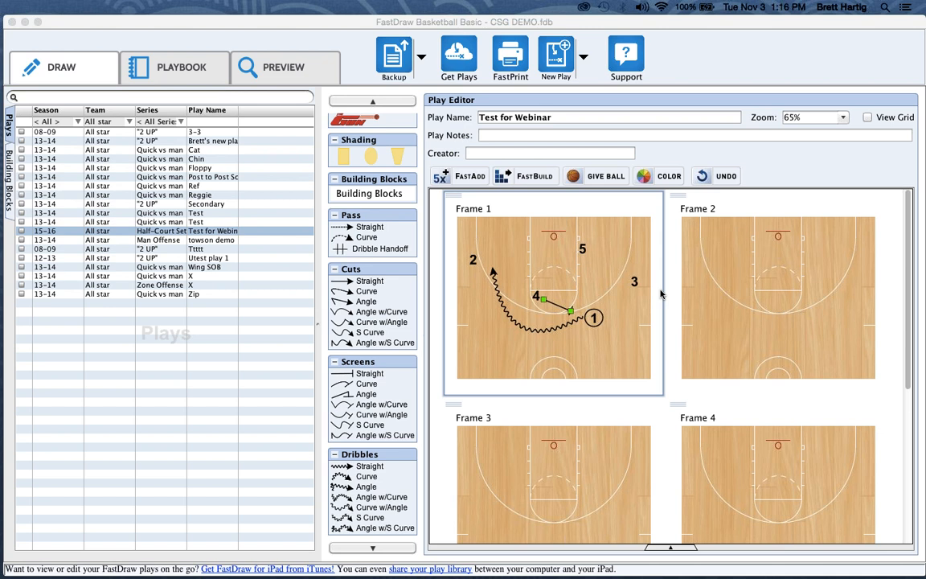
{"action": "right_click", "coordinate": [561, 309]}
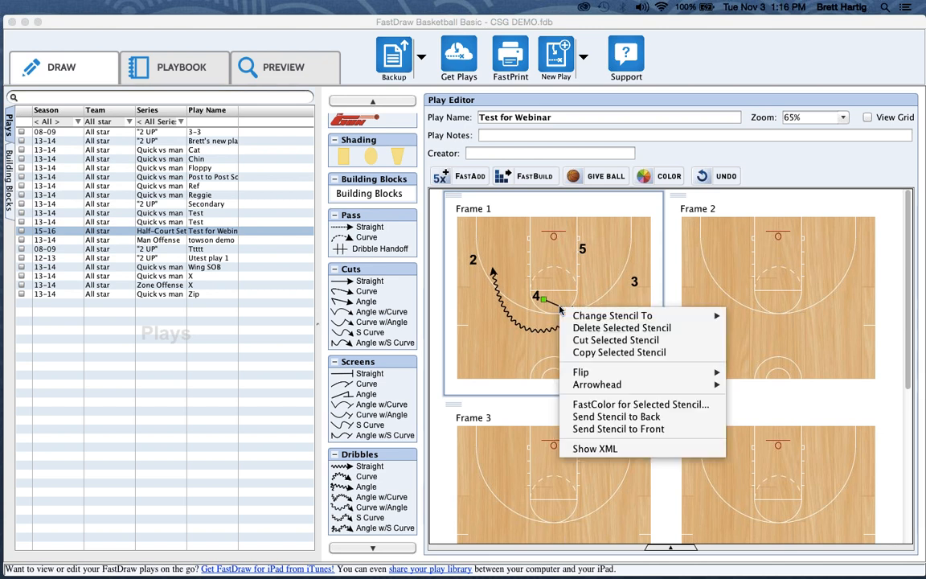
{"action": "right_click", "coordinate": [561, 310]}
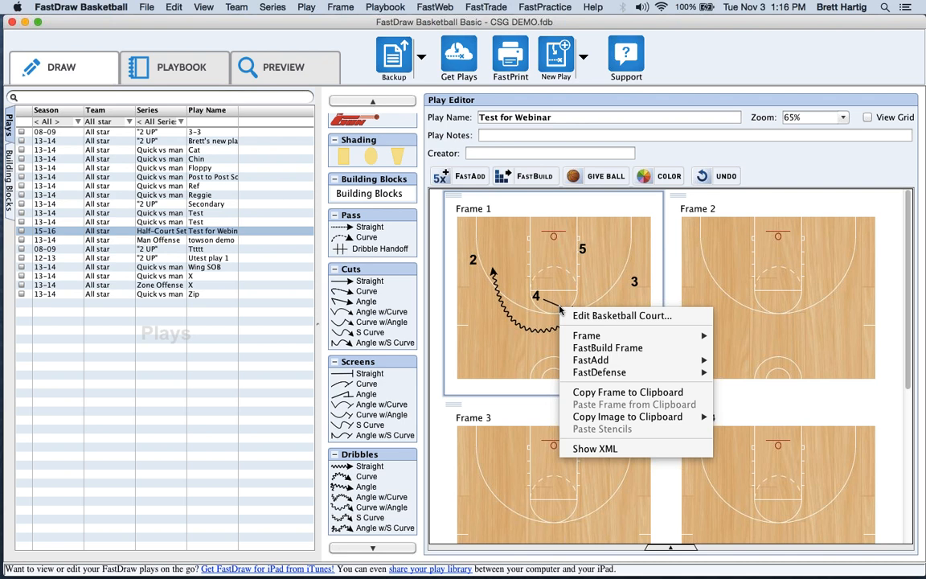
{"action": "left_click", "coordinate": [590, 270]}
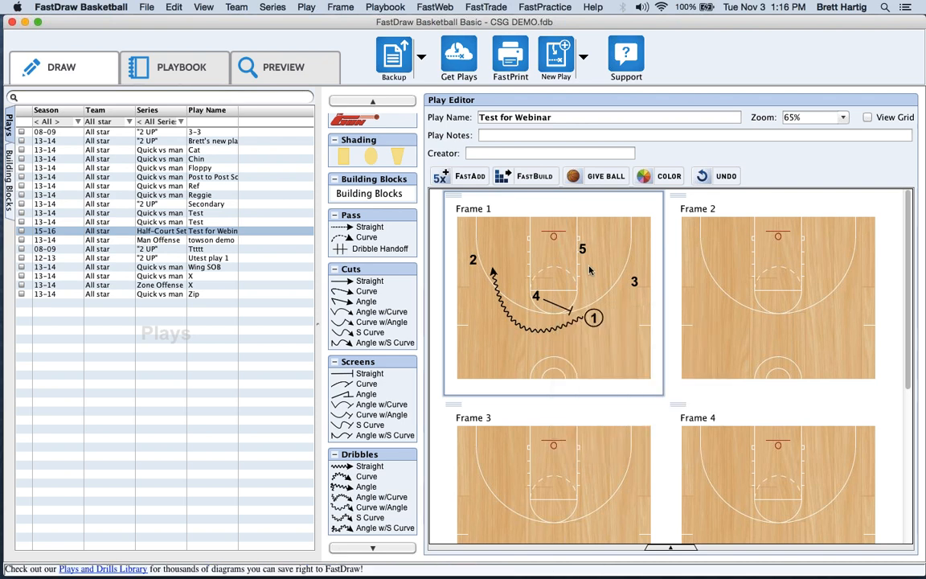
{"action": "right_click", "coordinate": [590, 270]}
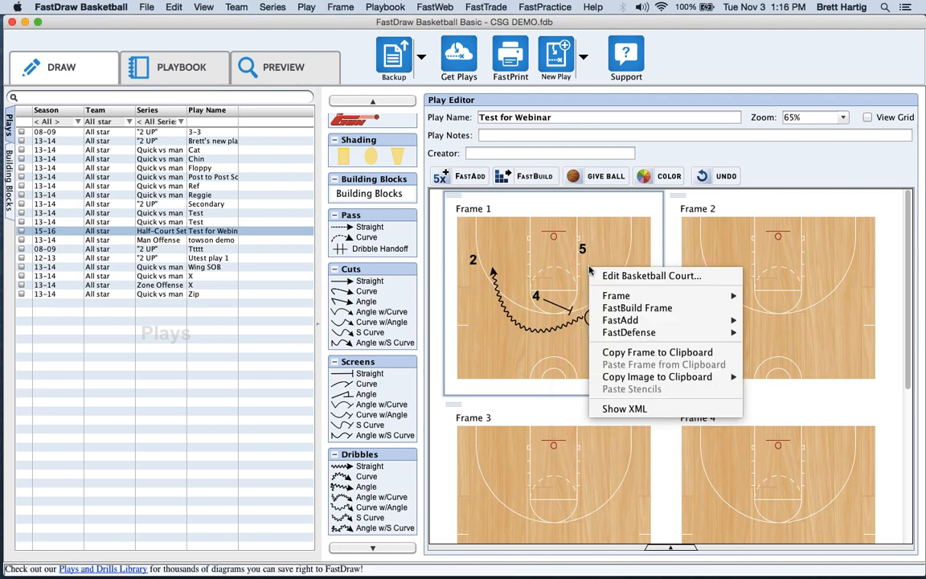
{"action": "left_click", "coordinate": [588, 271]}
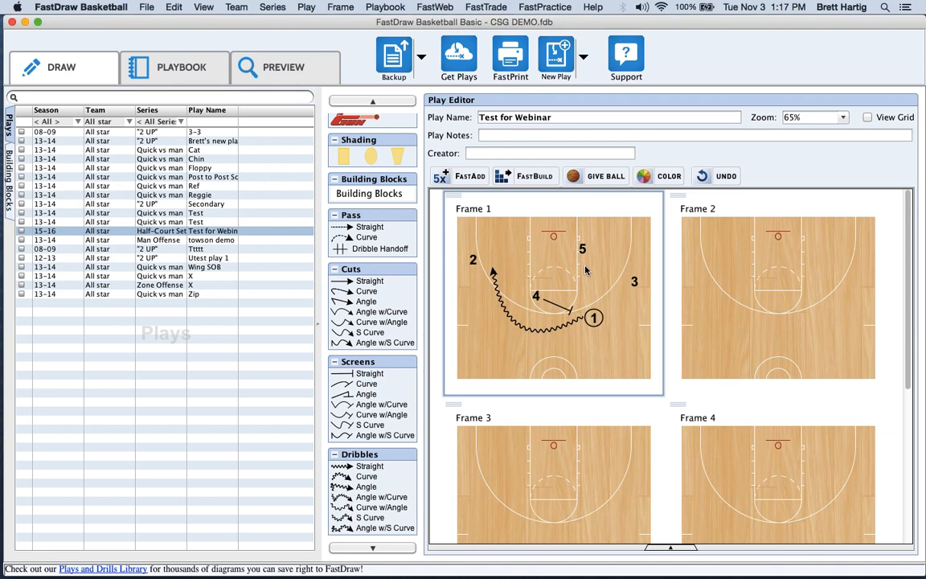
{"action": "right_click", "coordinate": [586, 271]}
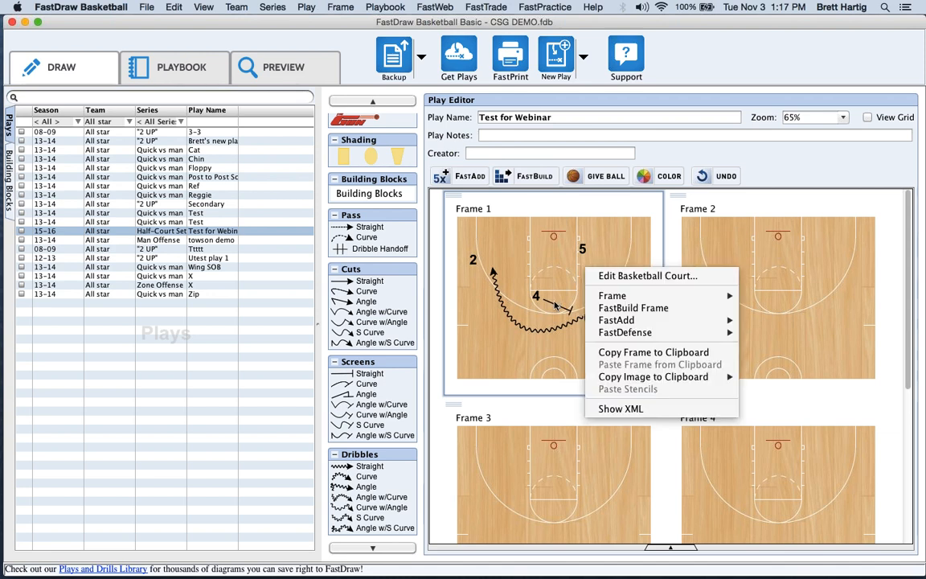
{"action": "left_click", "coordinate": [555, 304]}
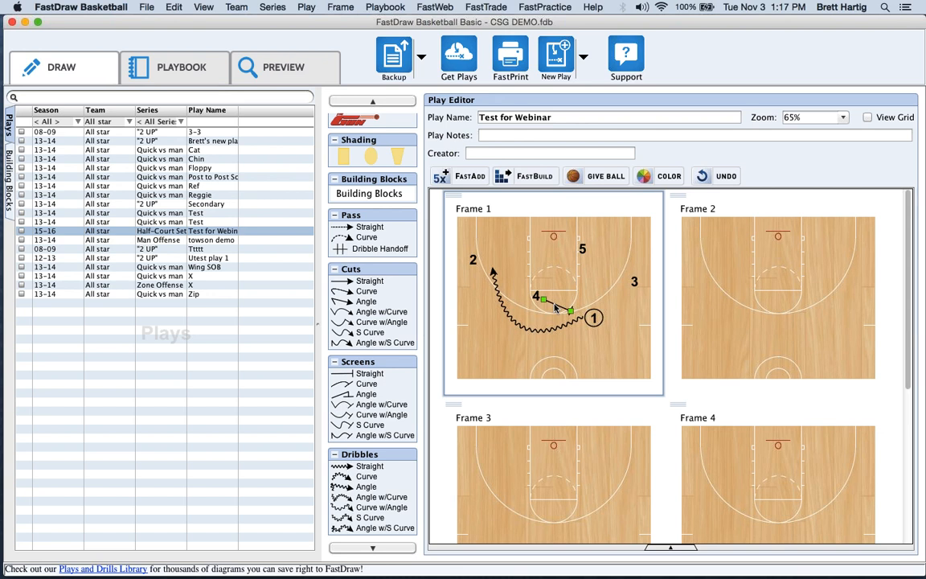
{"action": "right_click", "coordinate": [554, 307]}
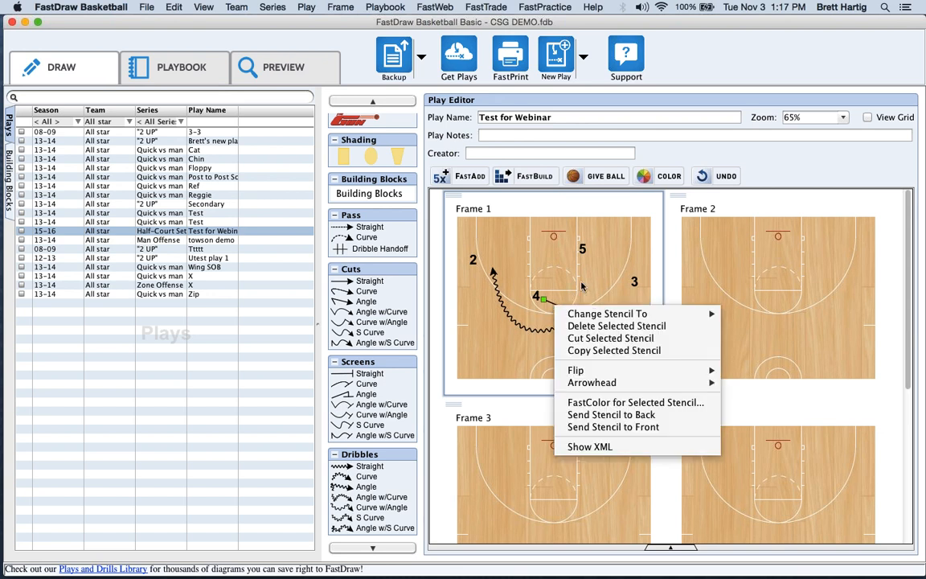
{"action": "left_click", "coordinate": [567, 290]}
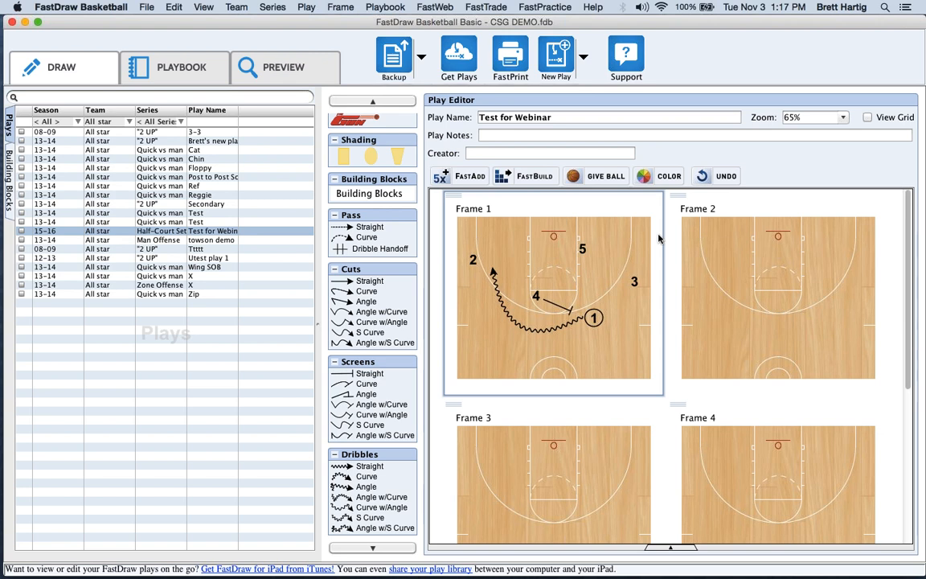
FastBuild Frame 2 from Frame 1, then undo it so Frame 2 is empty again.
{"action": "left_click", "coordinate": [522, 177]}
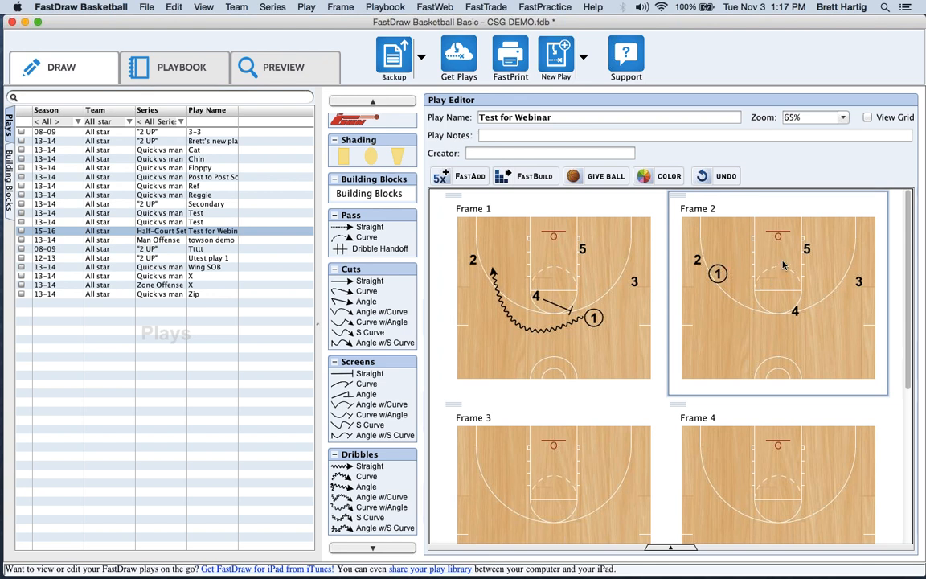
{"action": "left_click", "coordinate": [715, 177]}
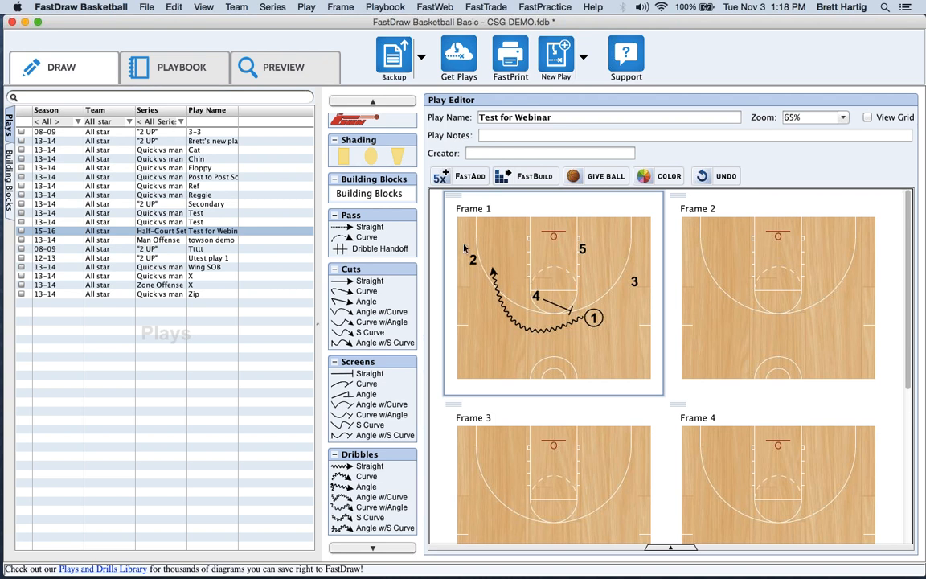
Add a straight cut taking player 5 left across the lane and a curved cut from player 3 toward 5's spot.
{"action": "left_click", "coordinate": [359, 281]}
{"action": "left_click", "coordinate": [578, 250]}
{"action": "left_click_drag", "start_coordinate": [608, 250], "coordinate": [533, 252]}
{"action": "left_click", "coordinate": [532, 251]}
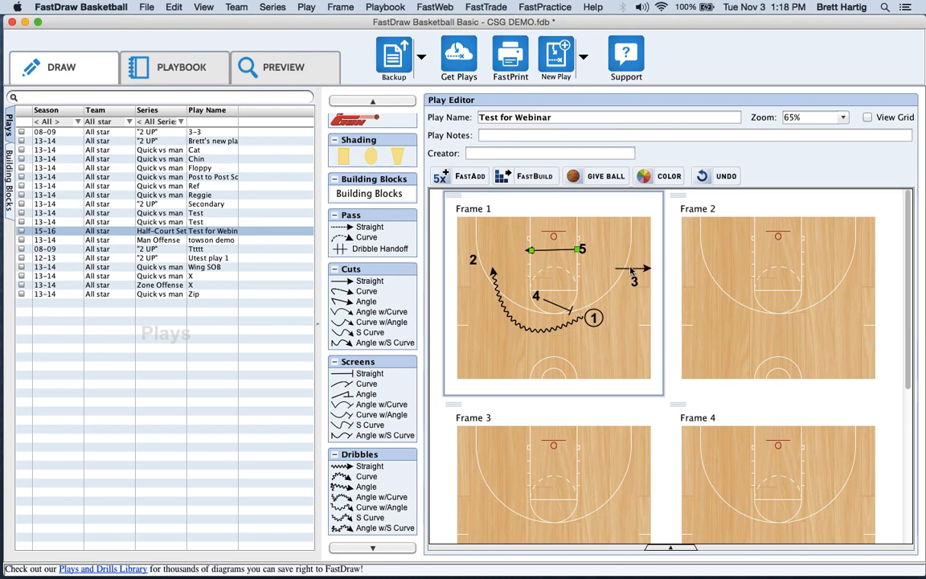
{"action": "left_click_drag", "start_coordinate": [366, 294], "coordinate": [585, 241]}
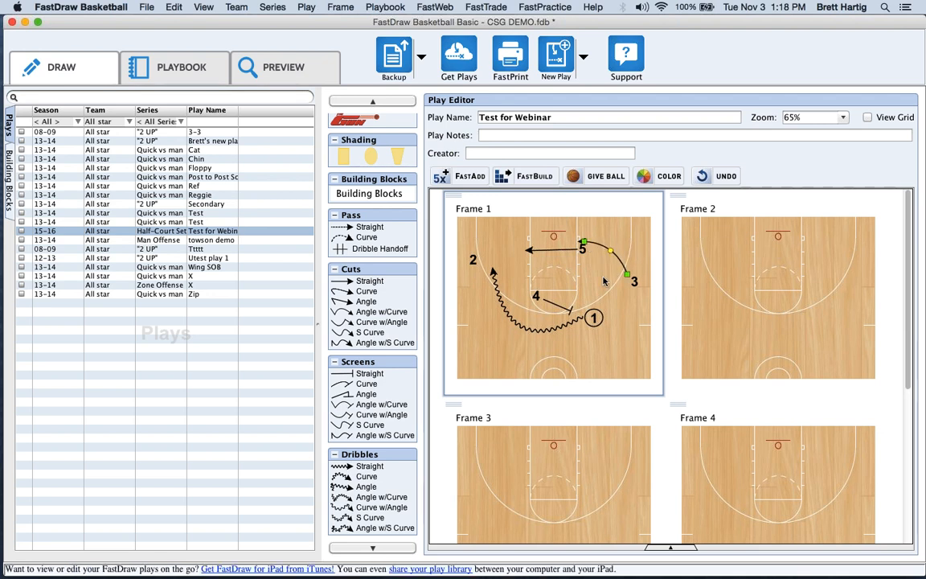
{"action": "left_click", "coordinate": [611, 288]}
FastBuild Frame 2 from Frame 1's ending positions, then scroll the palette up to Positions and Misc.
{"action": "left_click", "coordinate": [530, 181]}
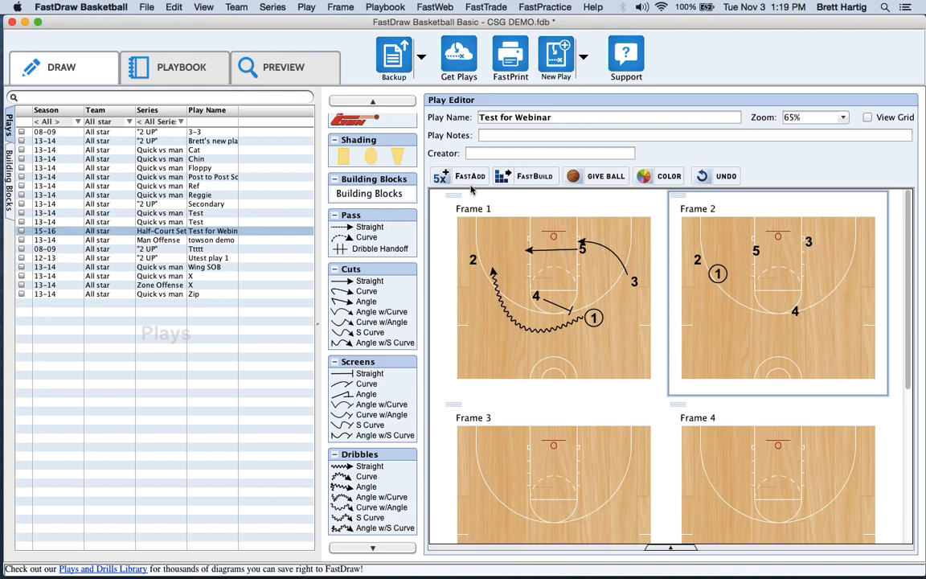
{"action": "left_click", "coordinate": [372, 102]}
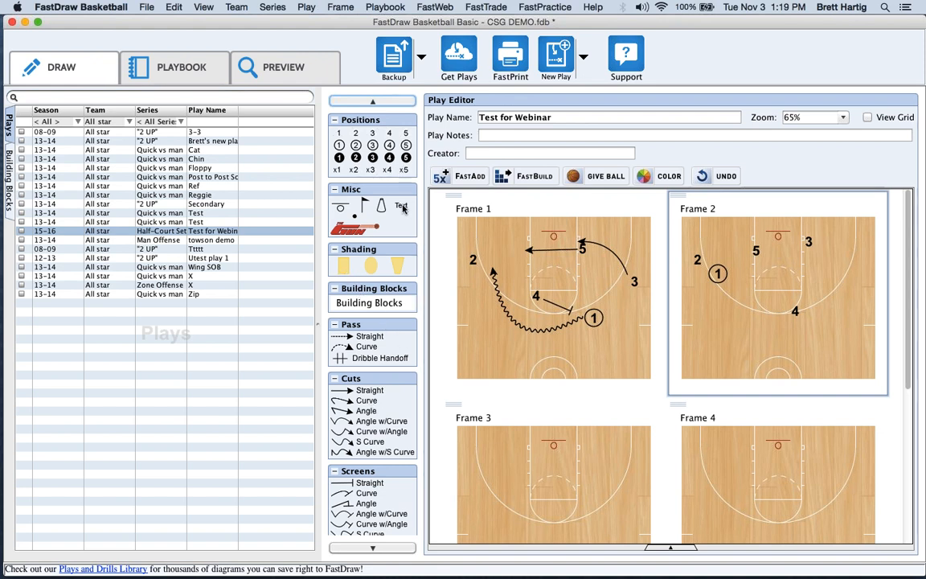
Place a text label reading 'Test' on the lower-left of Frame 1's court.
{"action": "left_click_drag", "start_coordinate": [403, 206], "coordinate": [494, 289]}
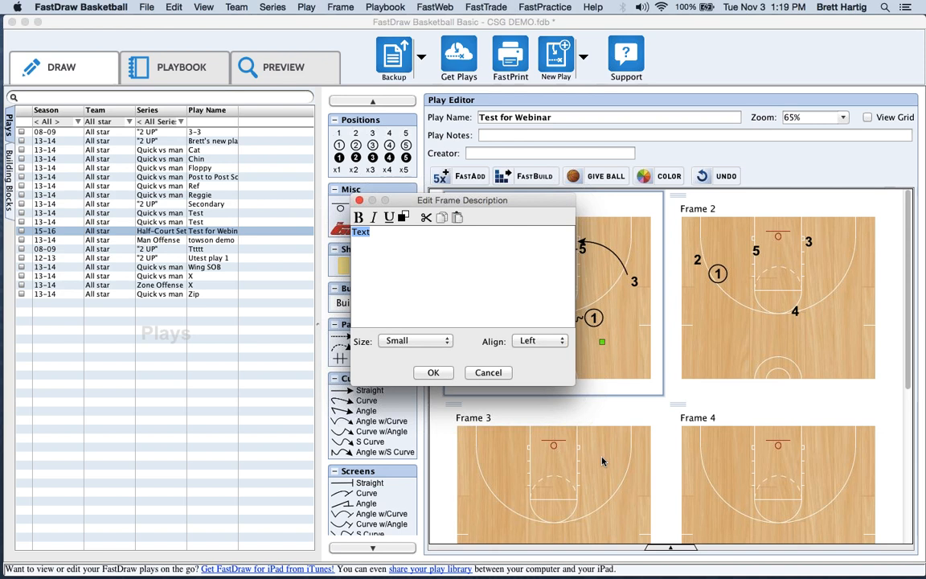
{"action": "type", "text": "Test"}
{"action": "left_click", "coordinate": [434, 373]}
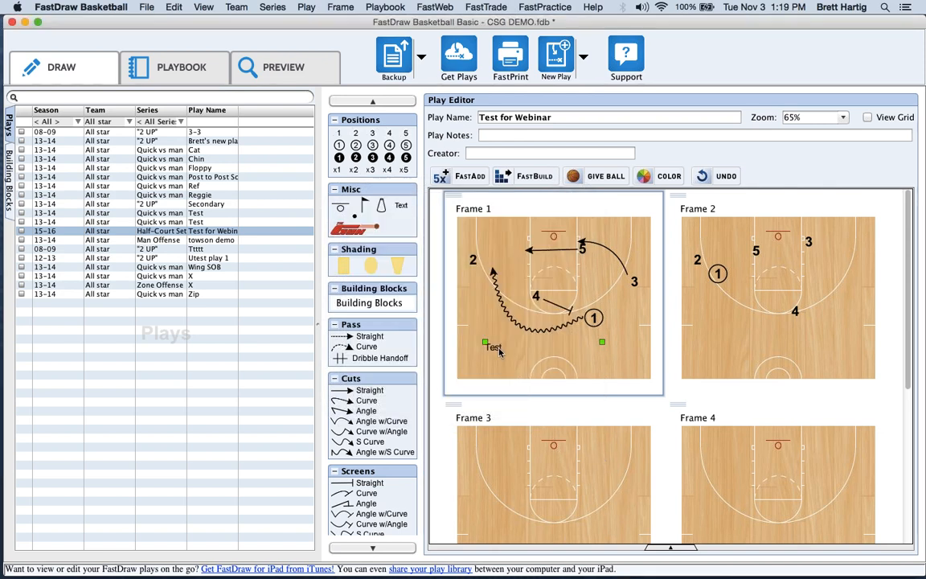
Reopen the Test label, review its colour choices without changing anything, and bring up its context menu.
{"action": "double_click", "coordinate": [499, 351]}
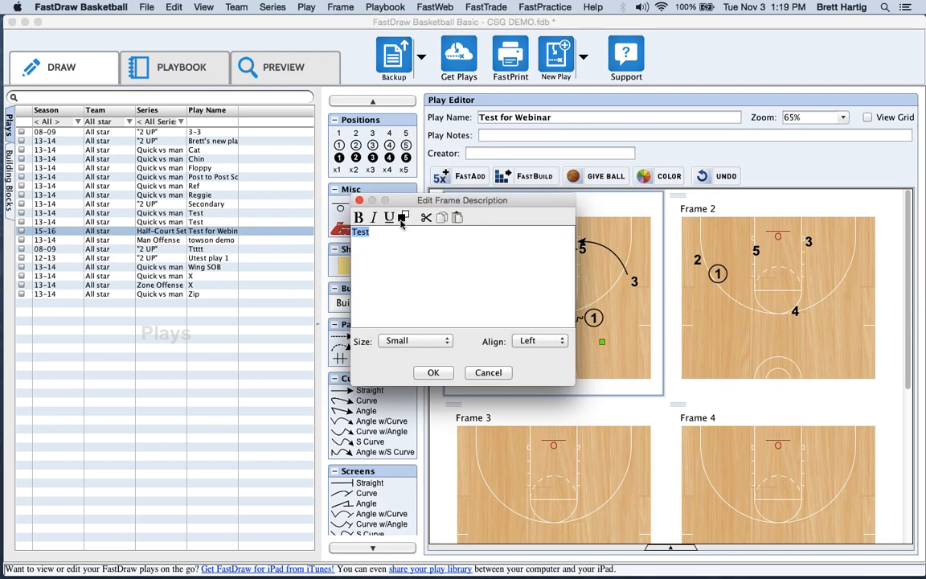
{"action": "left_click", "coordinate": [403, 217]}
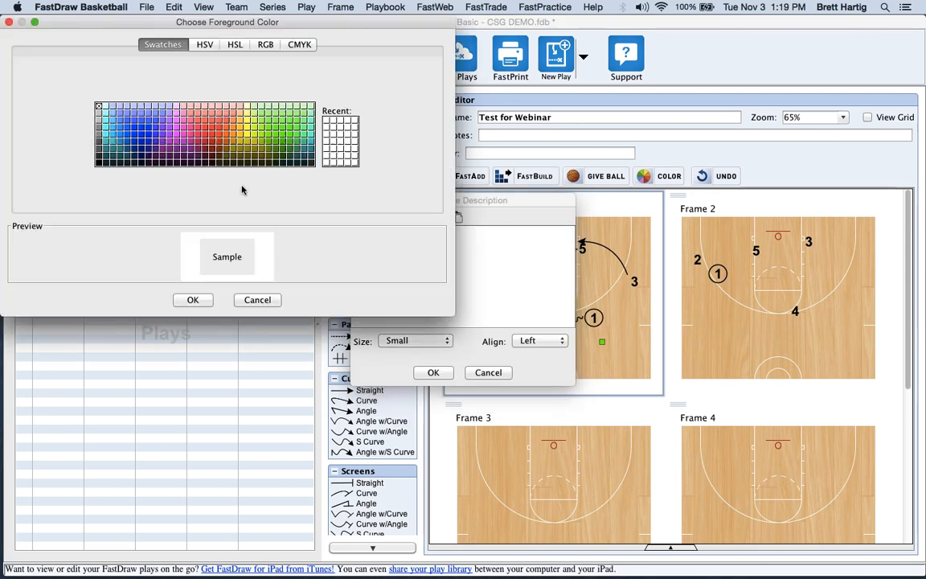
{"action": "left_click", "coordinate": [257, 300]}
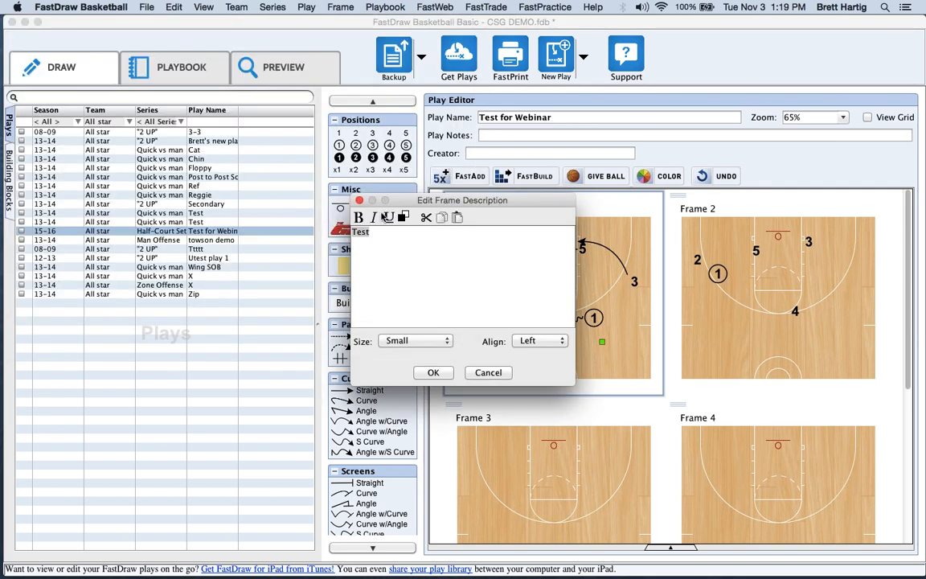
{"action": "left_click", "coordinate": [493, 378]}
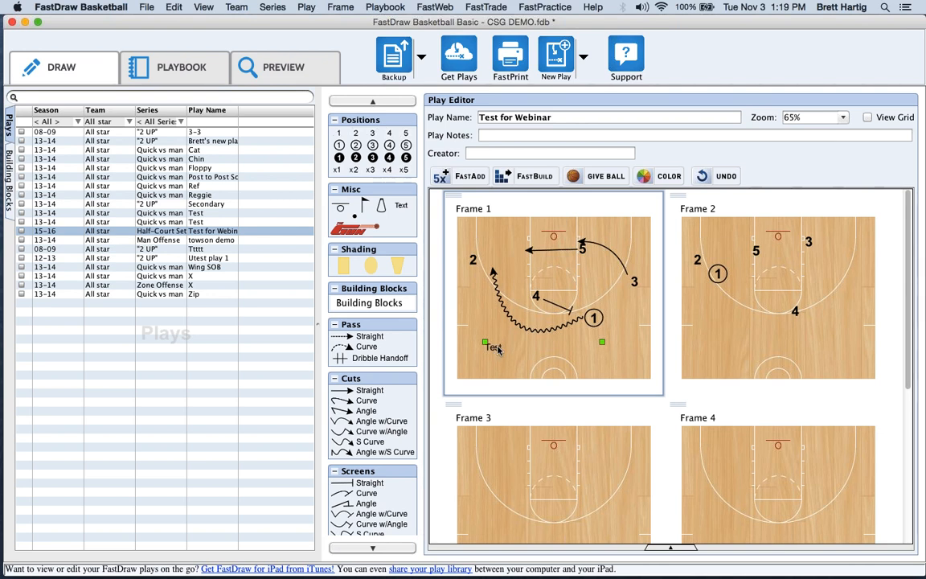
{"action": "right_click", "coordinate": [497, 348]}
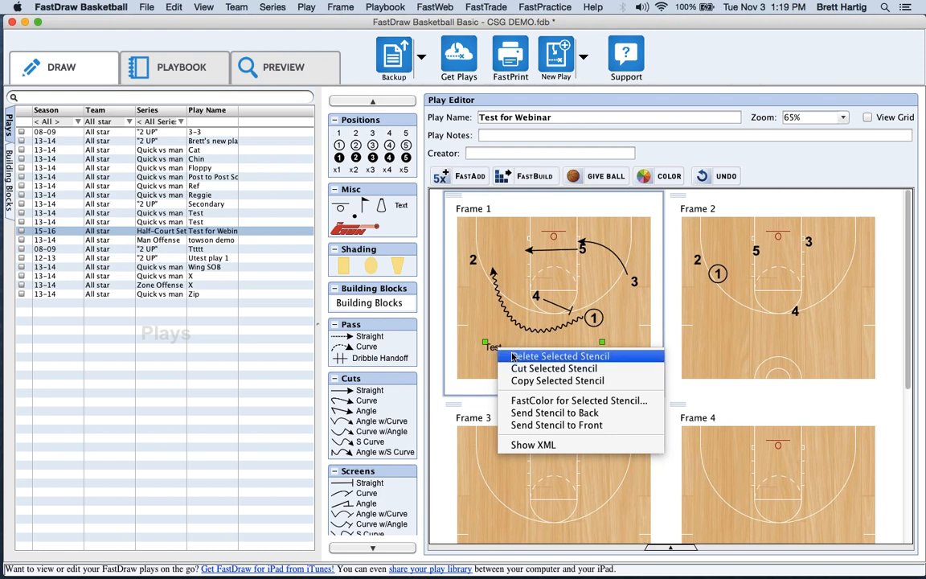
Remove the Test label with Delete Selected Stencil, then dismiss the court's right-click menu unused.
{"action": "left_click", "coordinate": [512, 358]}
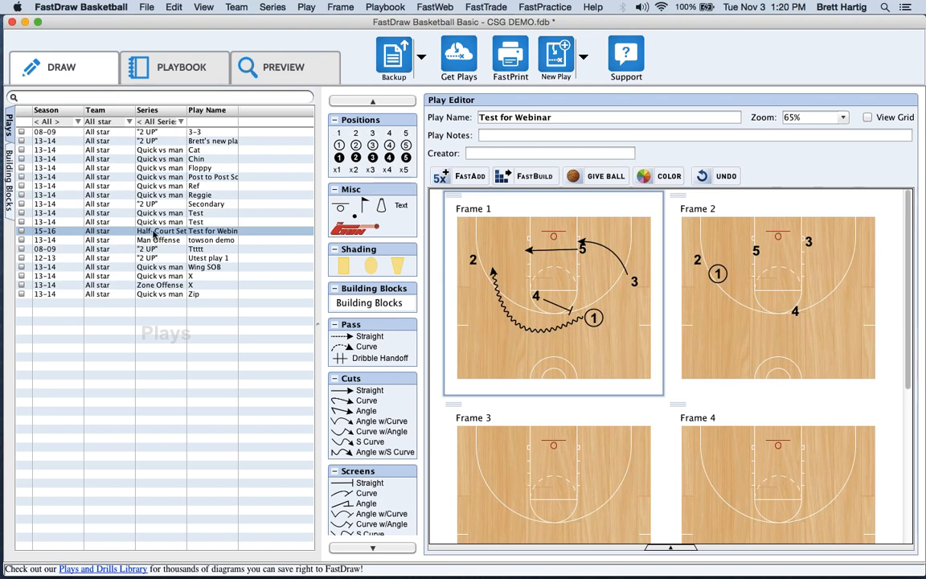
{"action": "right_click", "coordinate": [123, 207]}
{"action": "right_click", "coordinate": [488, 331]}
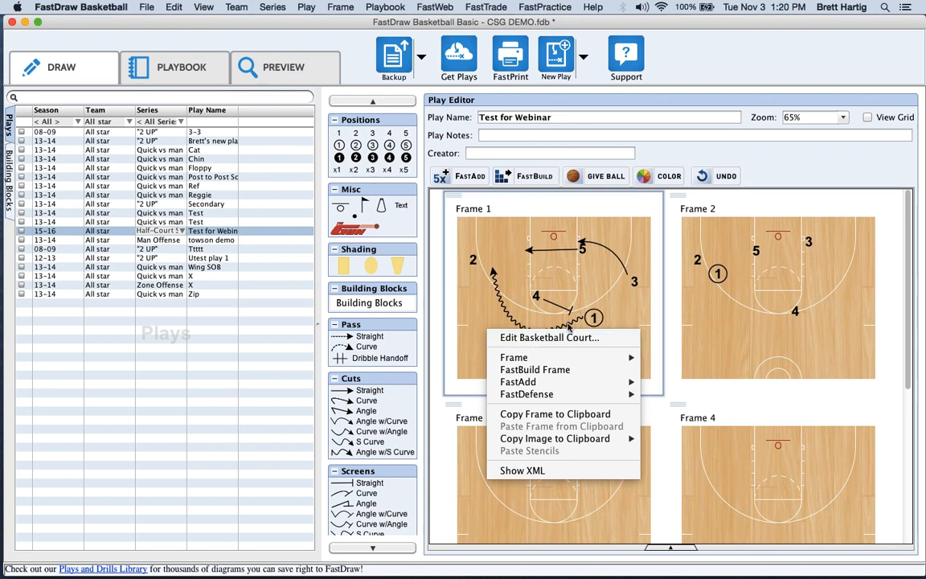
{"action": "left_click", "coordinate": [477, 302]}
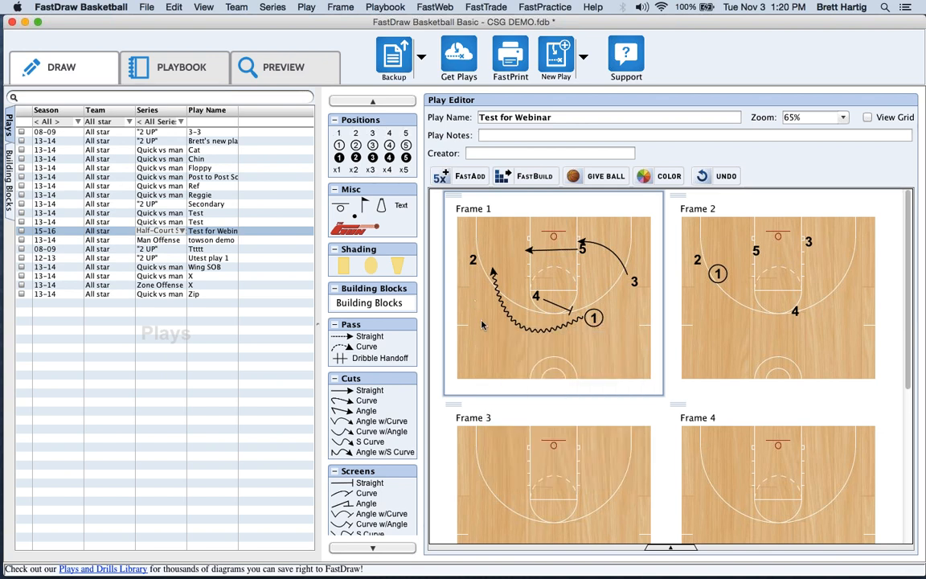
Caption Frame 1: '1 dribbles to top of key and comes off a screen from 2, all while 5 comes across the paint'.
{"action": "double_click", "coordinate": [503, 387]}
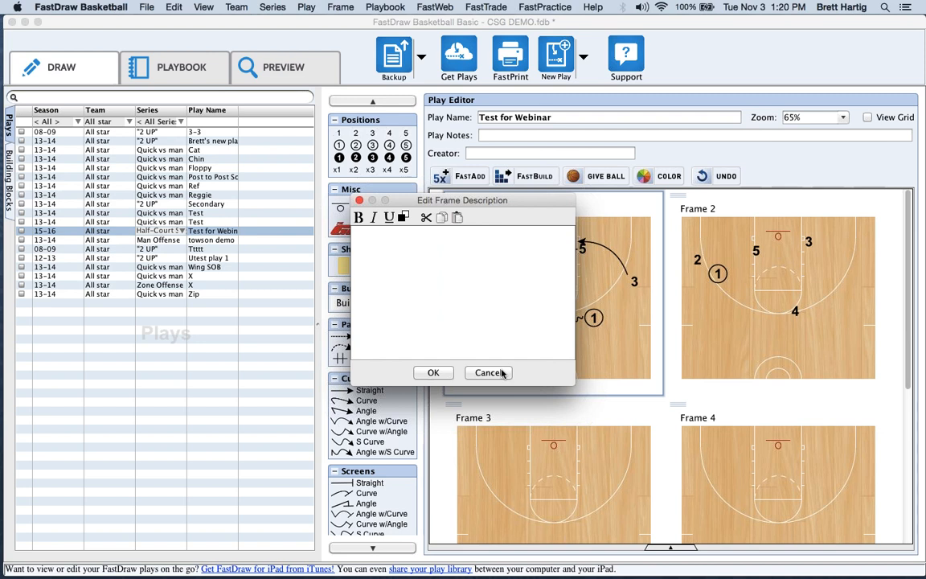
{"action": "left_click_drag", "start_coordinate": [434, 200], "coordinate": [294, 197]}
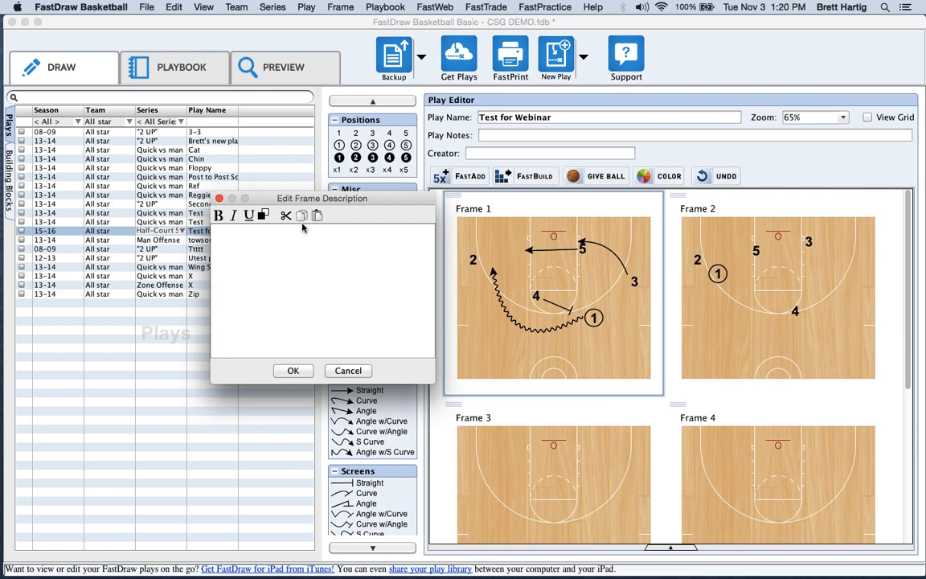
{"action": "left_click", "coordinate": [279, 254]}
{"action": "type", "text": "1 dribbles to top"}
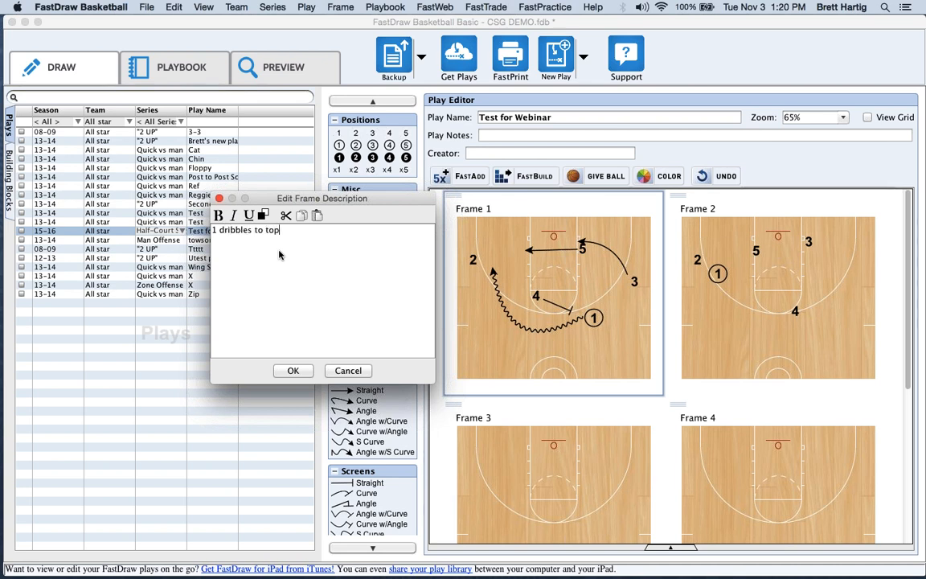
{"action": "type", "text": " of key and comes off"}
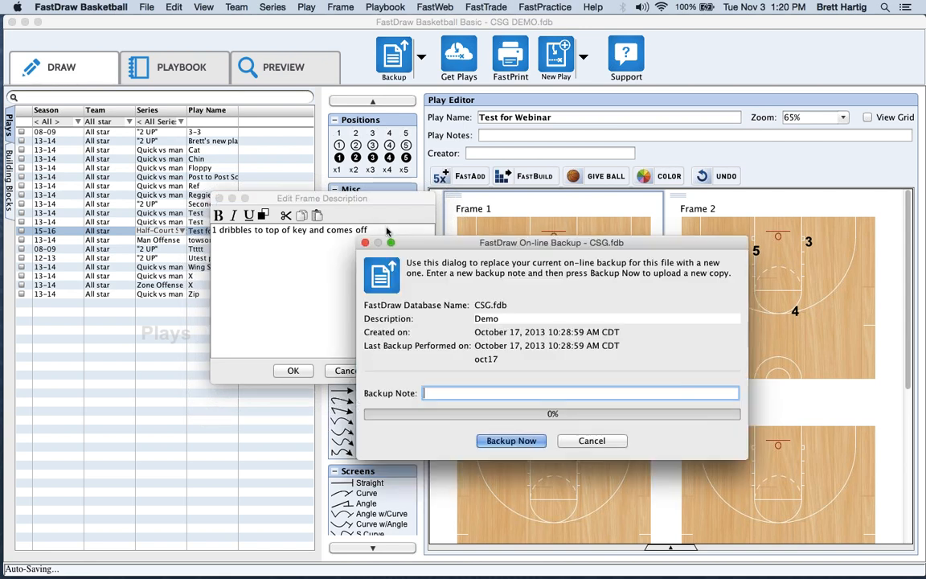
{"action": "left_click", "coordinate": [594, 441]}
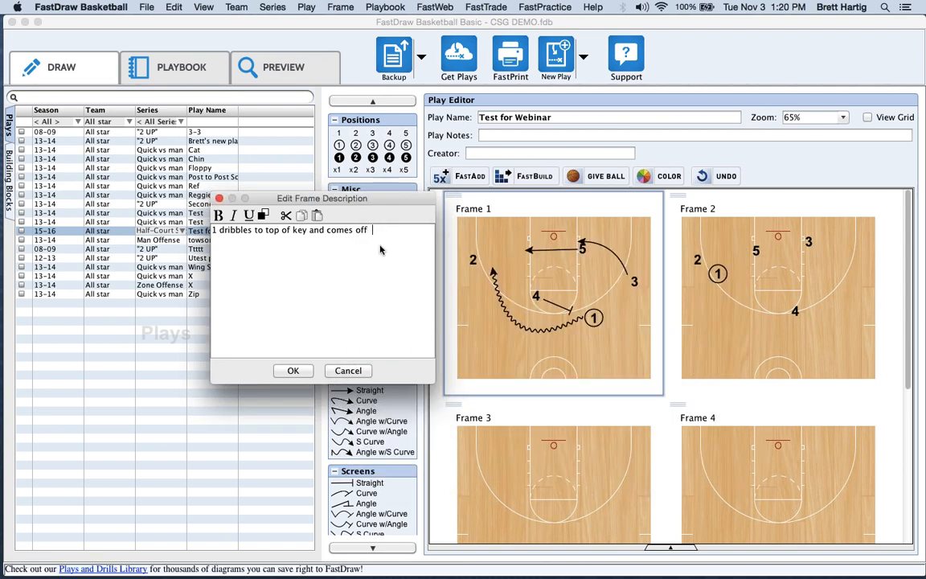
{"action": "type", "text": "a screen for"}
{"action": "type", "text": "m 2, all while 5 comes"}
{"action": "type", "text": "a"}
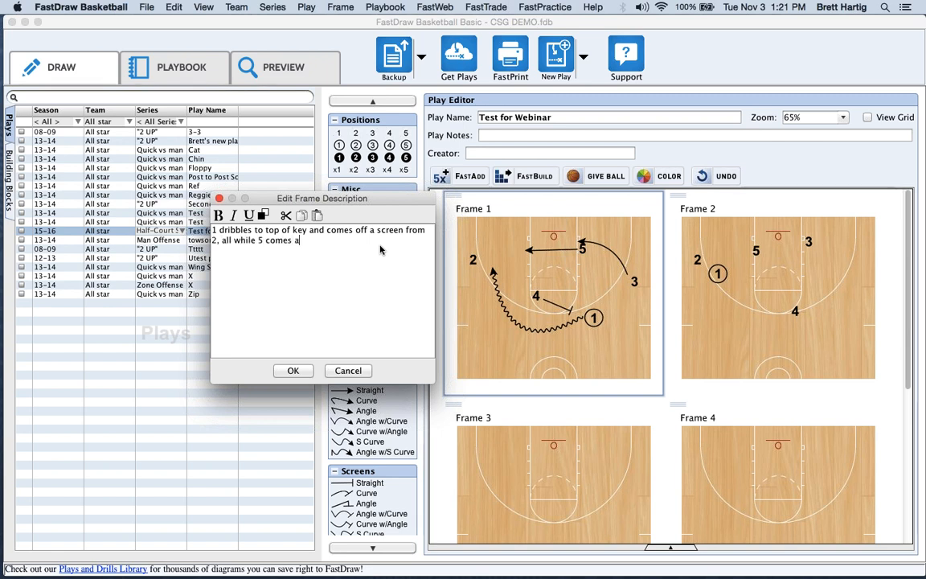
{"action": "type", "text": "cross the paint"}
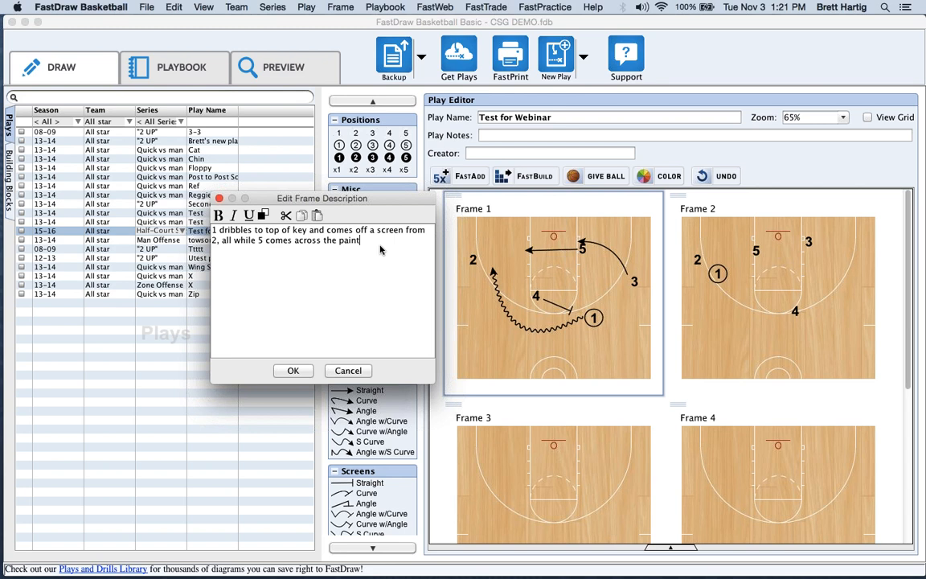
{"action": "left_click", "coordinate": [293, 370]}
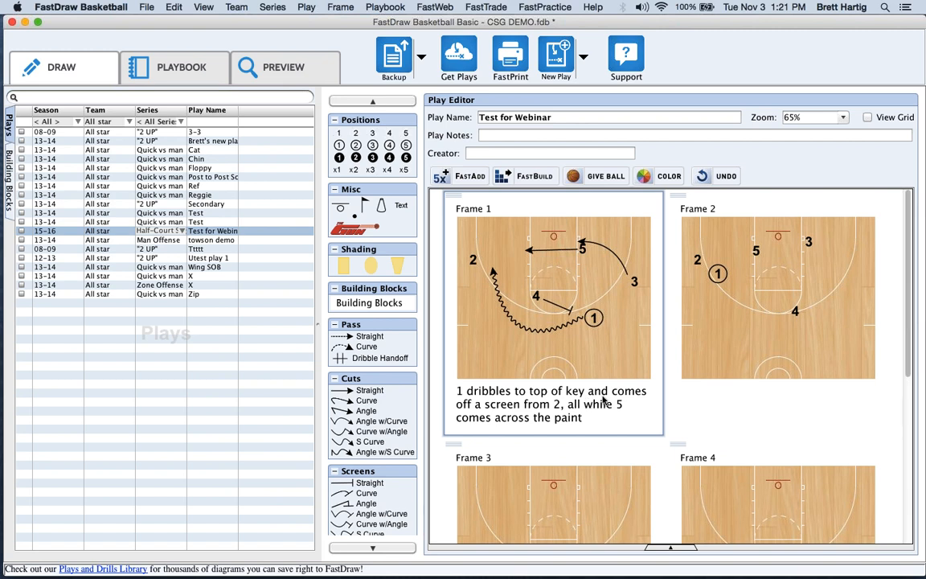
{"action": "left_click", "coordinate": [747, 411]}
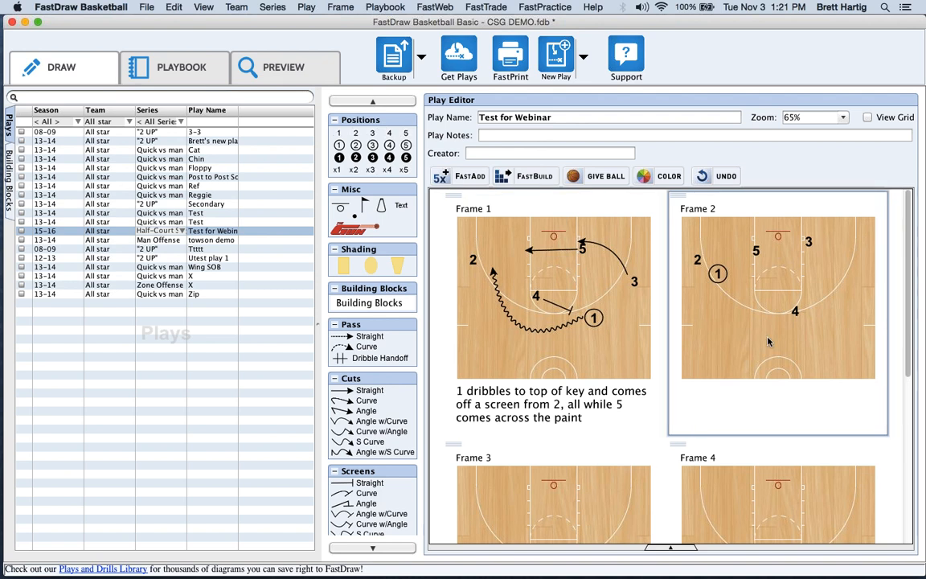
{"action": "double_click", "coordinate": [772, 413]}
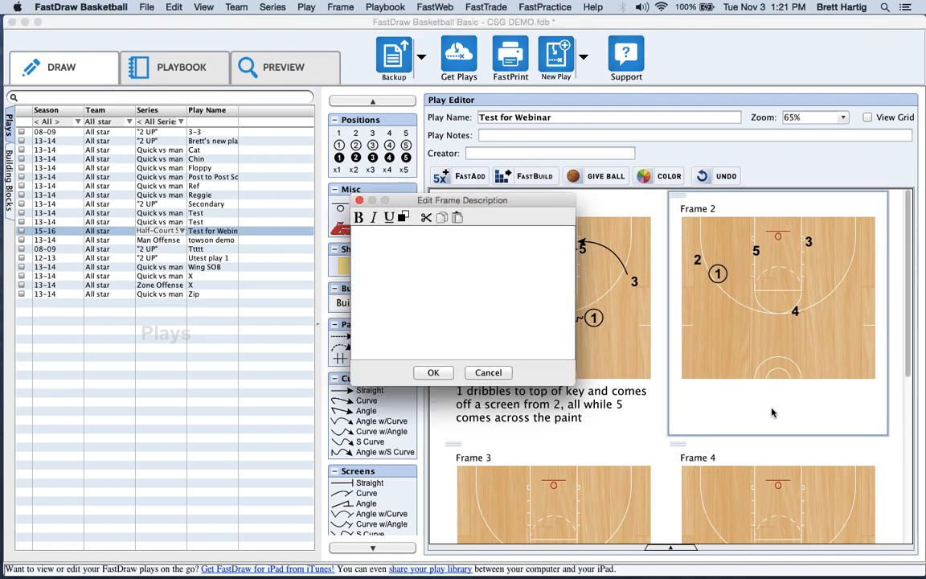
{"action": "left_click", "coordinate": [498, 375]}
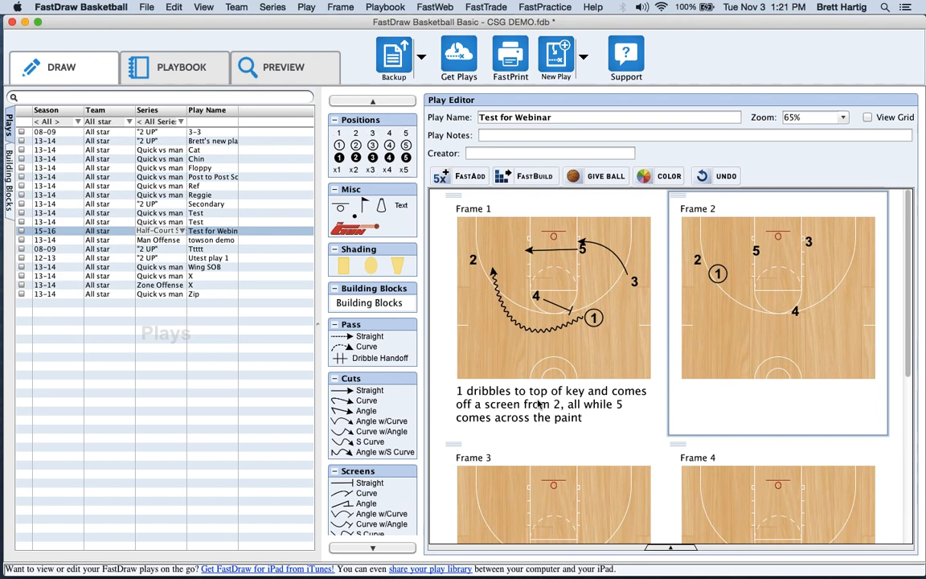
Relabel the circled player in Frame 1 as 23.
{"action": "left_click", "coordinate": [594, 319]}
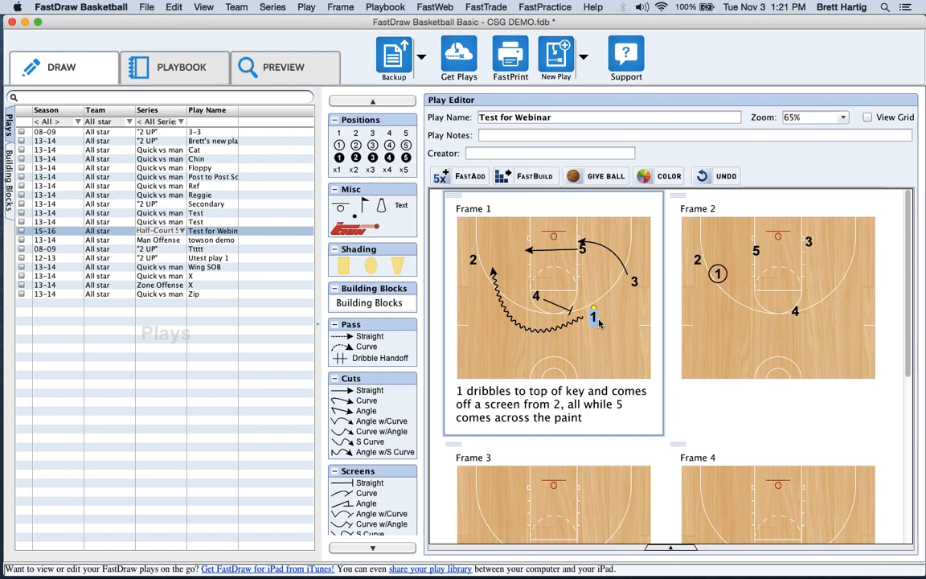
{"action": "left_click", "coordinate": [598, 324]}
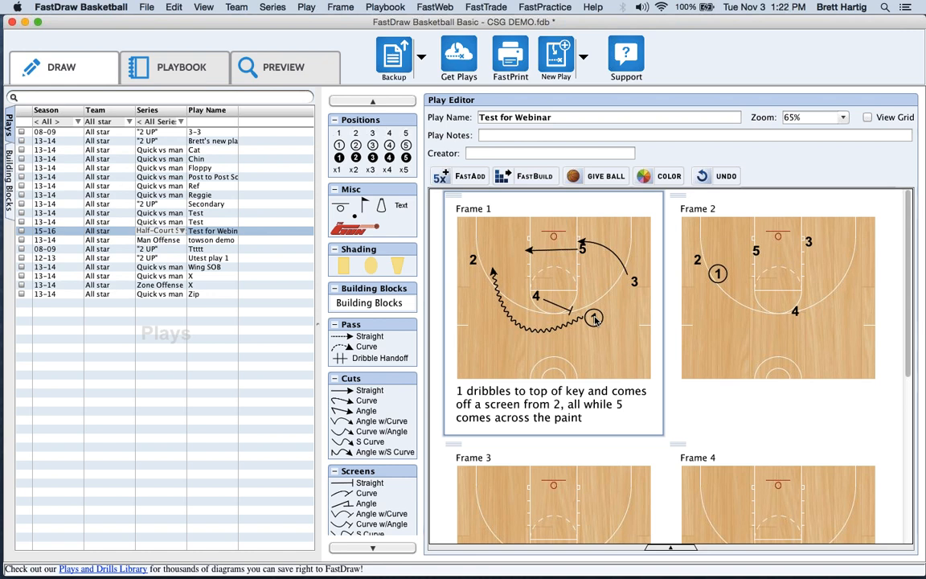
{"action": "left_click", "coordinate": [595, 320]}
{"action": "type", "text": "3"}
{"action": "key", "text": "Return"}
Label player 4 'BH' and pick the ball holder from the FastAdd ball dropdown.
{"action": "double_click", "coordinate": [540, 296]}
{"action": "type", "text": "BH"}
{"action": "left_click", "coordinate": [440, 179]}
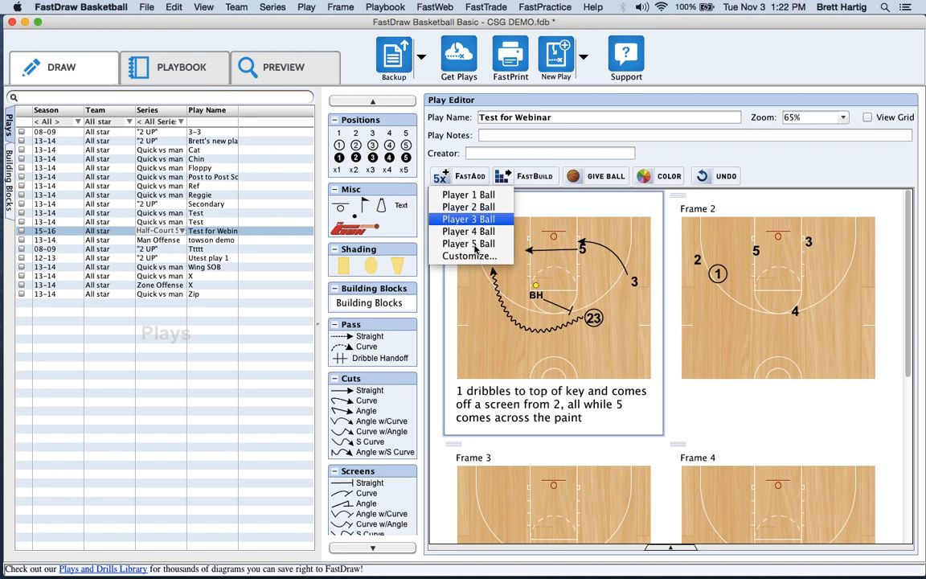
Open the custom player ID settings and close them without changes.
{"action": "left_click", "coordinate": [472, 244]}
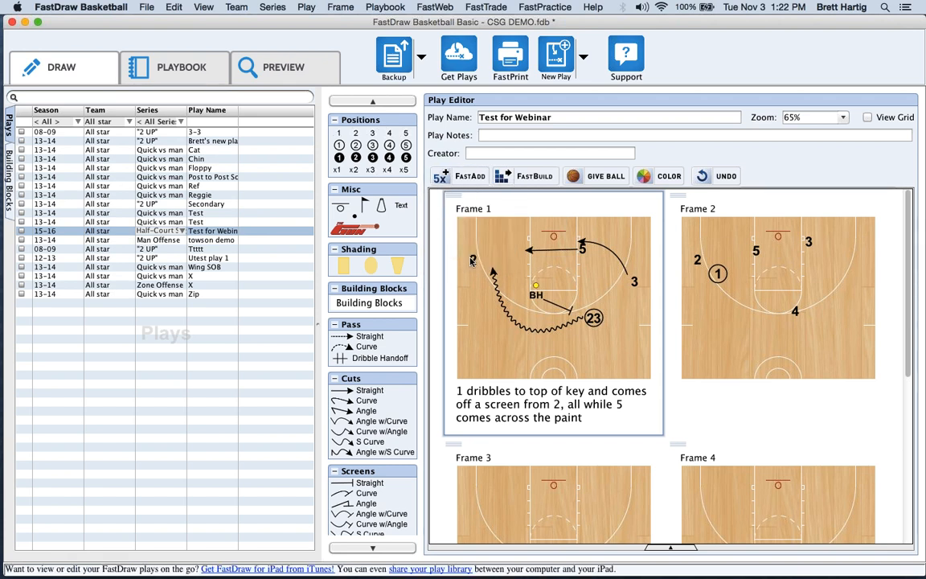
{"action": "double_click", "coordinate": [464, 266]}
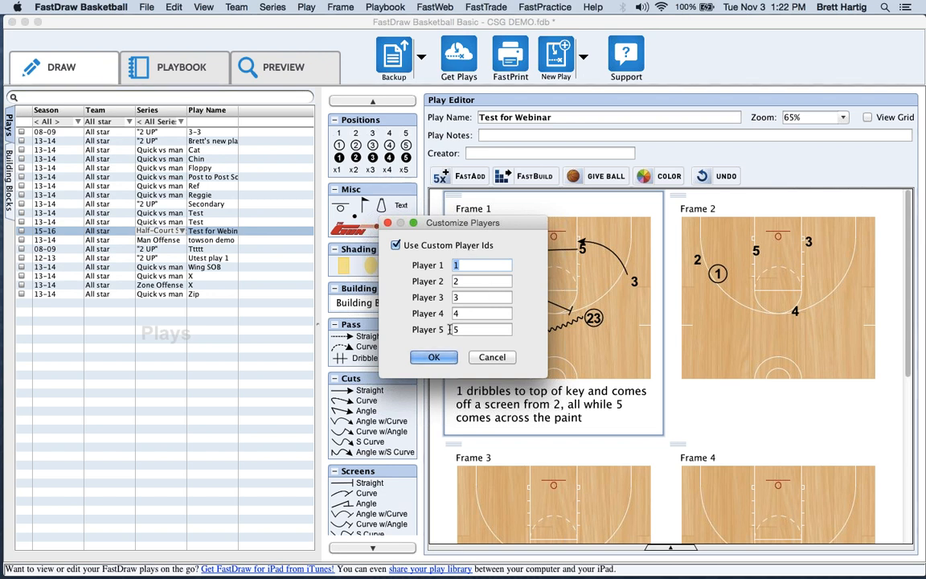
{"action": "left_click", "coordinate": [493, 360]}
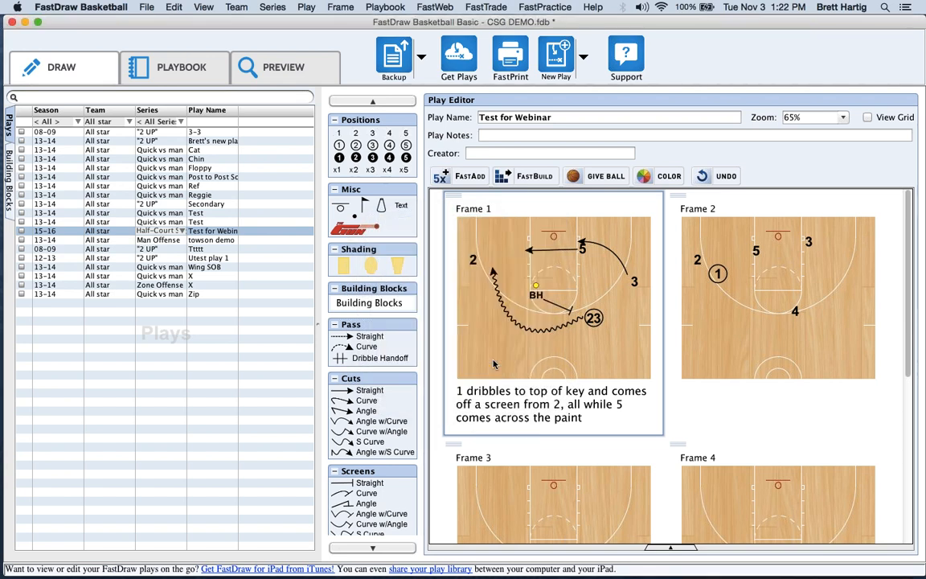
Move the ball beside player 23 and relabel that player back to 4.
{"action": "mouse_move", "coordinate": [535, 286]}
{"action": "left_mouse_down"}
{"action": "mouse_move", "coordinate": [598, 317]}
{"action": "mouse_move", "coordinate": [560, 294]}
{"action": "mouse_move", "coordinate": [532, 290]}
{"action": "left_mouse_up"}
{"action": "type", "text": "3"}
{"action": "key", "text": "BackSpace"}
{"action": "type", "text": "4"}
{"action": "key", "text": "Return"}
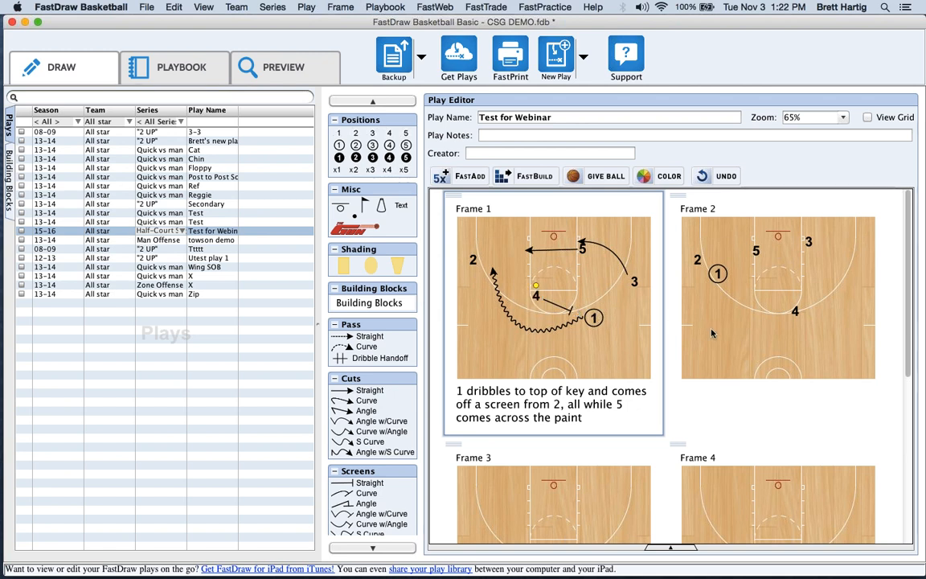
Edit Frame 1's description so 1 comes off a screen from 4 instead of 2, then select player 1.
{"action": "double_click", "coordinate": [550, 413]}
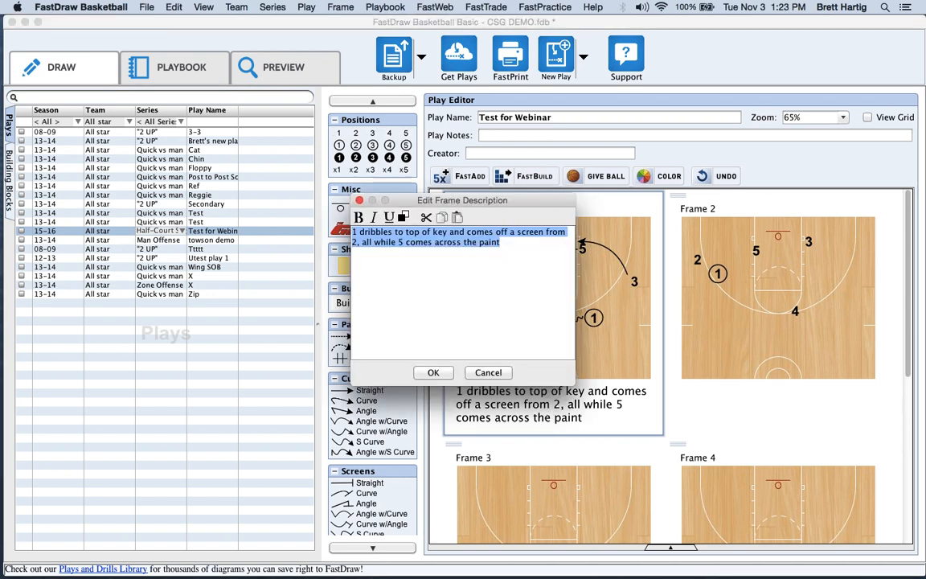
{"action": "left_click", "coordinate": [374, 246]}
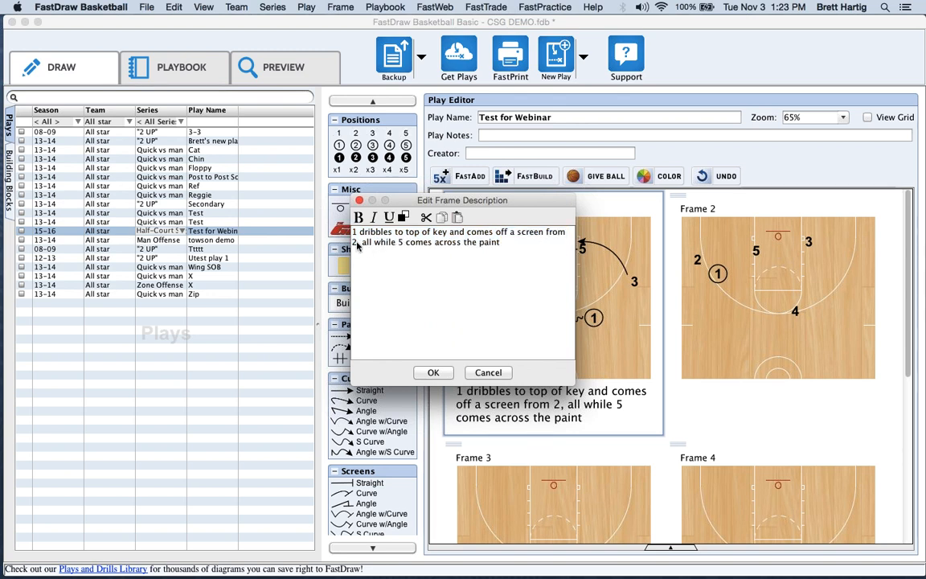
{"action": "double_click", "coordinate": [355, 242]}
{"action": "type", "text": "4"}
{"action": "left_click", "coordinate": [433, 373]}
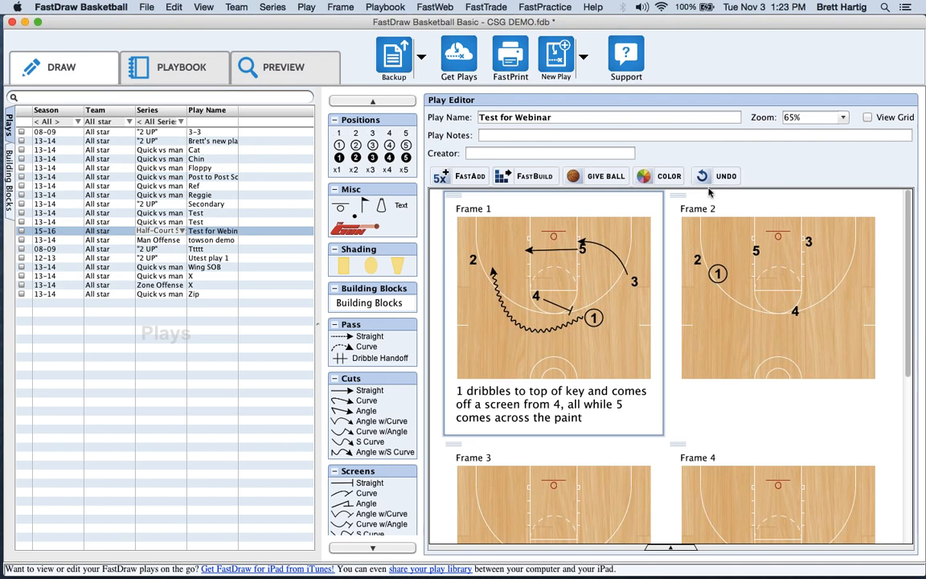
{"action": "left_click", "coordinate": [596, 321]}
Recolour circled player 1 red and add a yellow shaded rectangle over the left wing.
{"action": "left_click", "coordinate": [661, 176]}
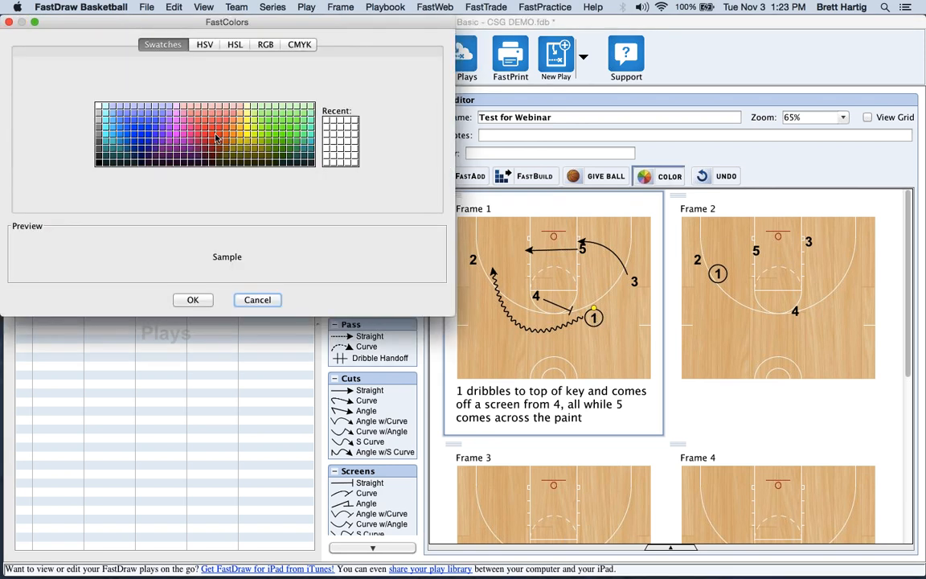
{"action": "left_click", "coordinate": [207, 140]}
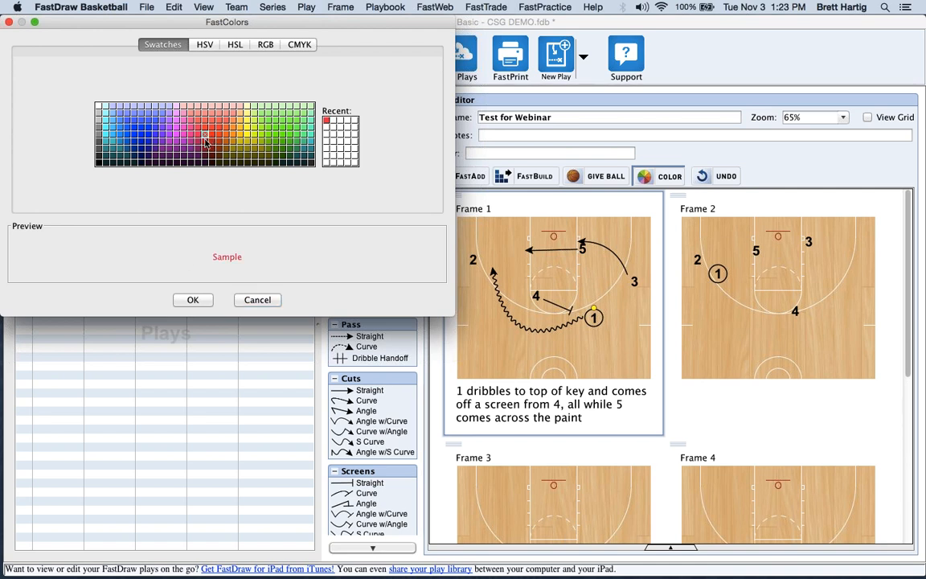
{"action": "left_click", "coordinate": [193, 299]}
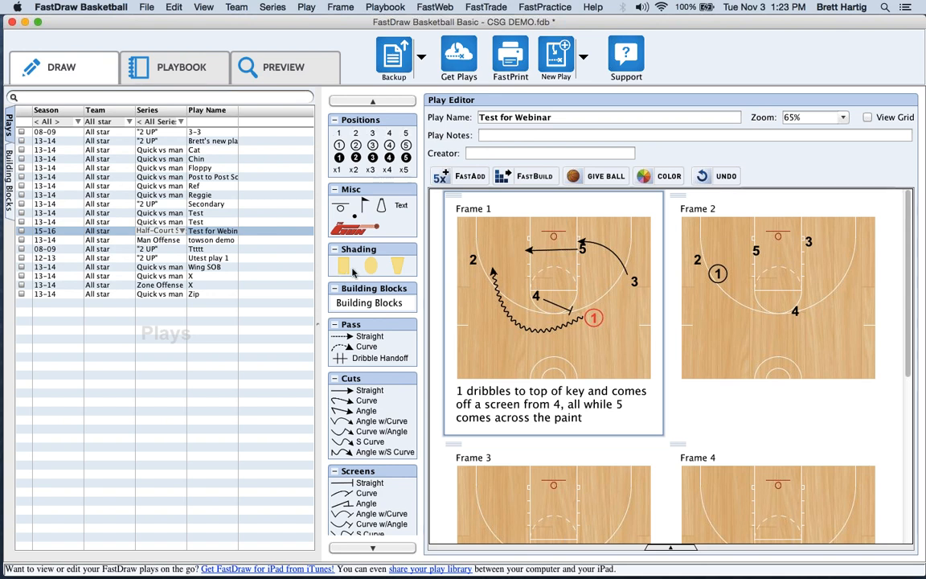
{"action": "mouse_move", "coordinate": [344, 266]}
{"action": "left_mouse_down"}
{"action": "mouse_move", "coordinate": [336, 299]}
{"action": "mouse_move", "coordinate": [473, 258]}
{"action": "mouse_move", "coordinate": [461, 223]}
{"action": "left_mouse_up"}
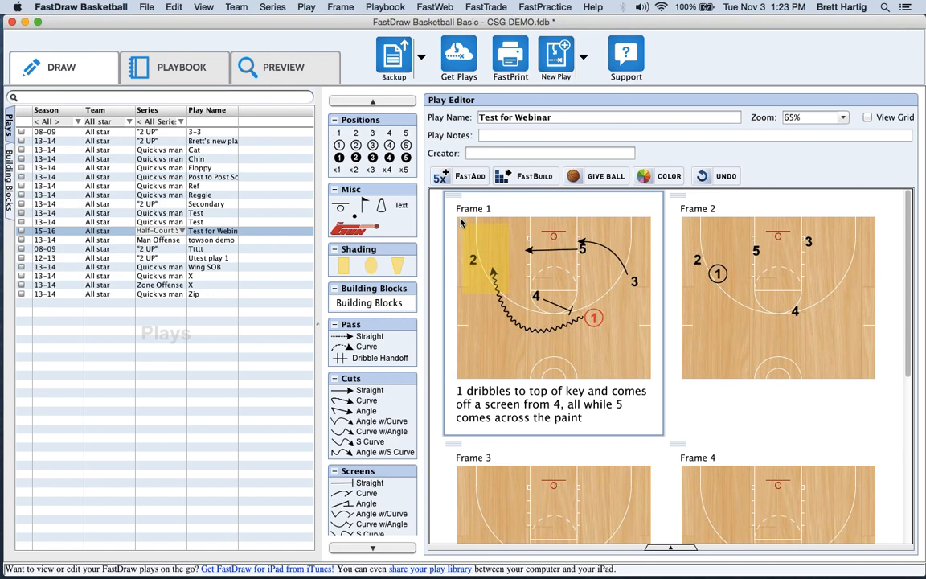
{"action": "left_click", "coordinate": [461, 223]}
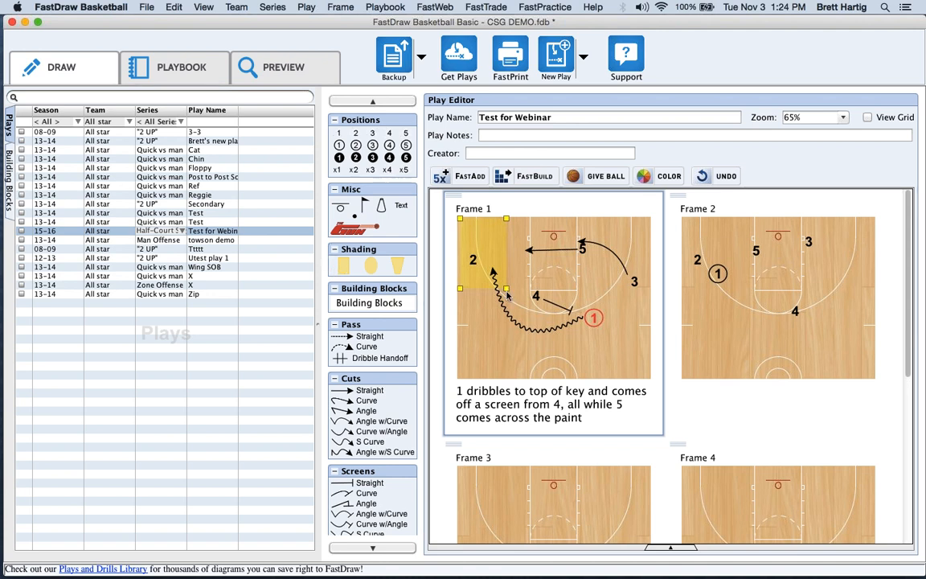
{"action": "mouse_move", "coordinate": [507, 289]}
{"action": "left_mouse_down"}
{"action": "mouse_move", "coordinate": [543, 269]}
{"action": "mouse_move", "coordinate": [633, 293]}
{"action": "mouse_move", "coordinate": [587, 267]}
{"action": "mouse_move", "coordinate": [586, 288]}
{"action": "mouse_move", "coordinate": [518, 271]}
{"action": "mouse_move", "coordinate": [478, 274]}
{"action": "mouse_move", "coordinate": [510, 275]}
{"action": "left_mouse_up"}
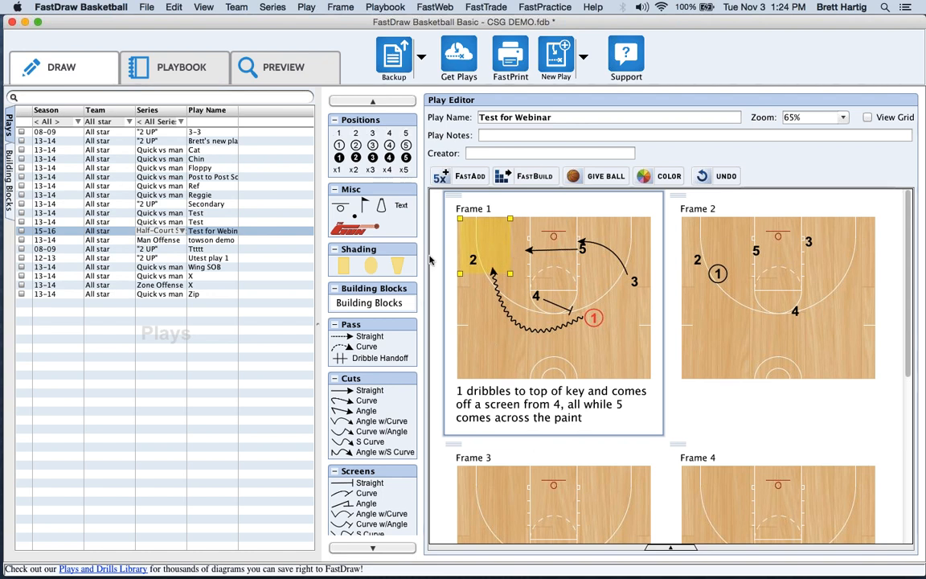
{"action": "key", "text": "BackSpace"}
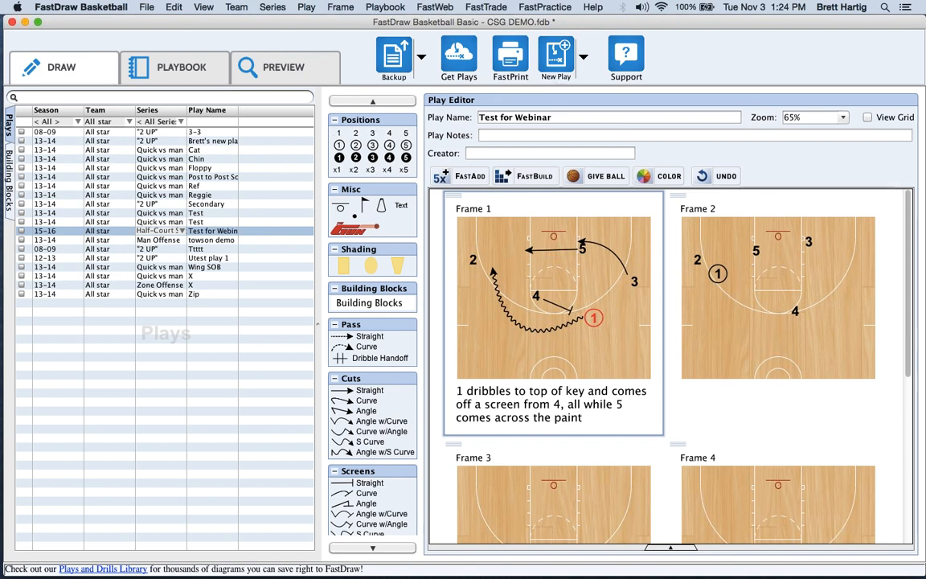
{"action": "left_click", "coordinate": [449, 176]}
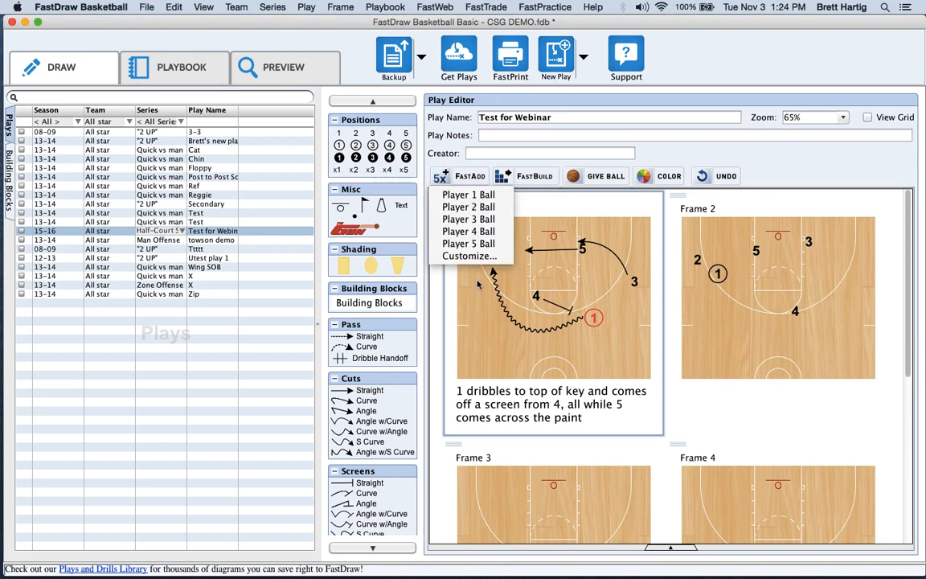
{"action": "left_click", "coordinate": [685, 160]}
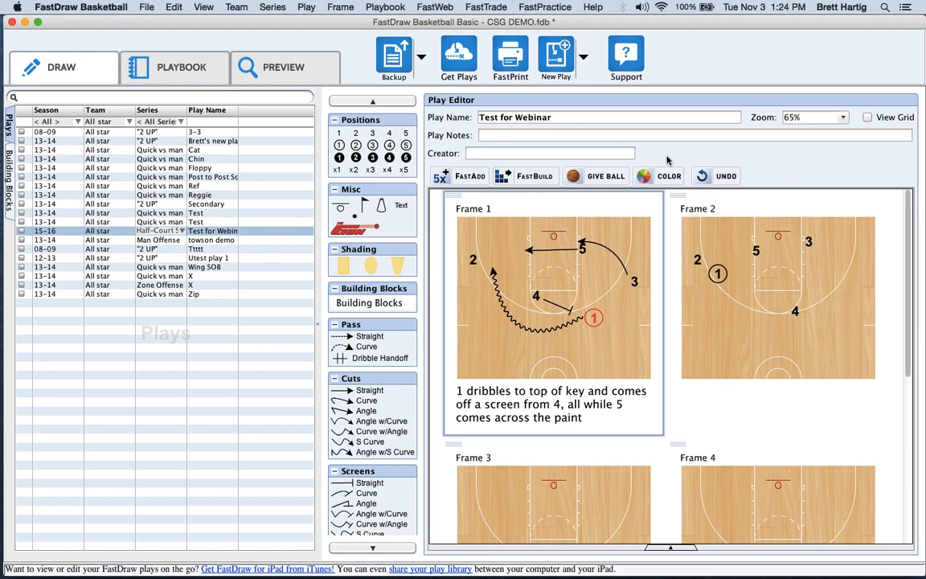
{"action": "left_click_drag", "start_coordinate": [373, 158], "coordinate": [368, 137]}
{"action": "left_click", "coordinate": [357, 132]}
{"action": "left_click_drag", "start_coordinate": [338, 169], "coordinate": [506, 235]}
{"action": "left_click_drag", "start_coordinate": [507, 236], "coordinate": [378, 161]}
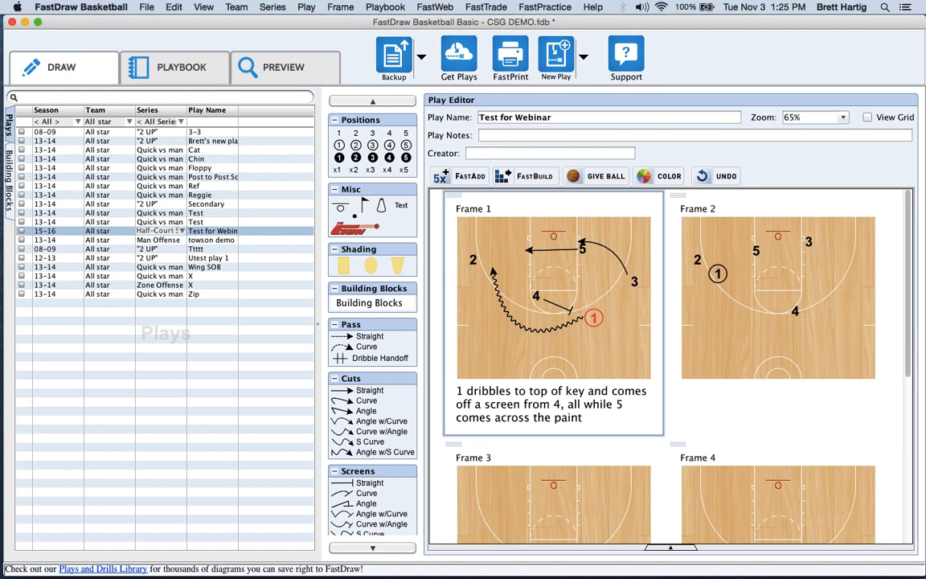
Start a new item of type Building Block named 'Building Block 2 3 Zone'.
{"action": "left_click", "coordinate": [567, 60]}
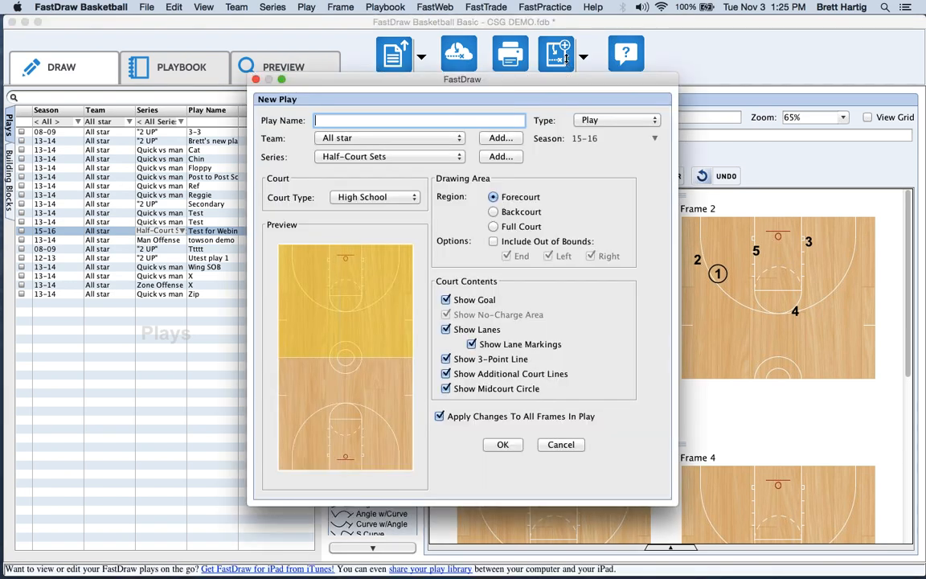
{"action": "left_click", "coordinate": [609, 122]}
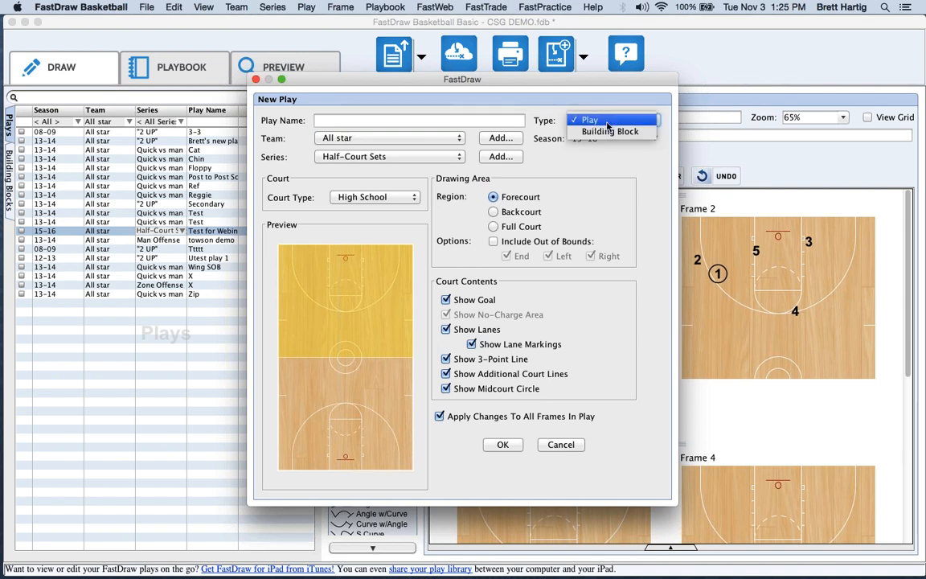
{"action": "left_click", "coordinate": [610, 130]}
{"action": "left_click", "coordinate": [614, 122]}
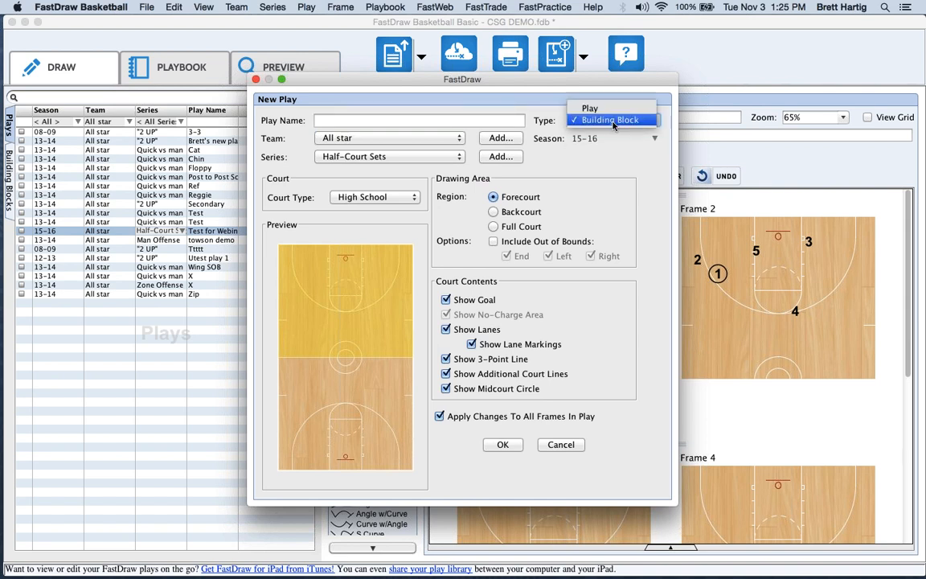
{"action": "left_click", "coordinate": [612, 121]}
{"action": "left_click", "coordinate": [435, 122]}
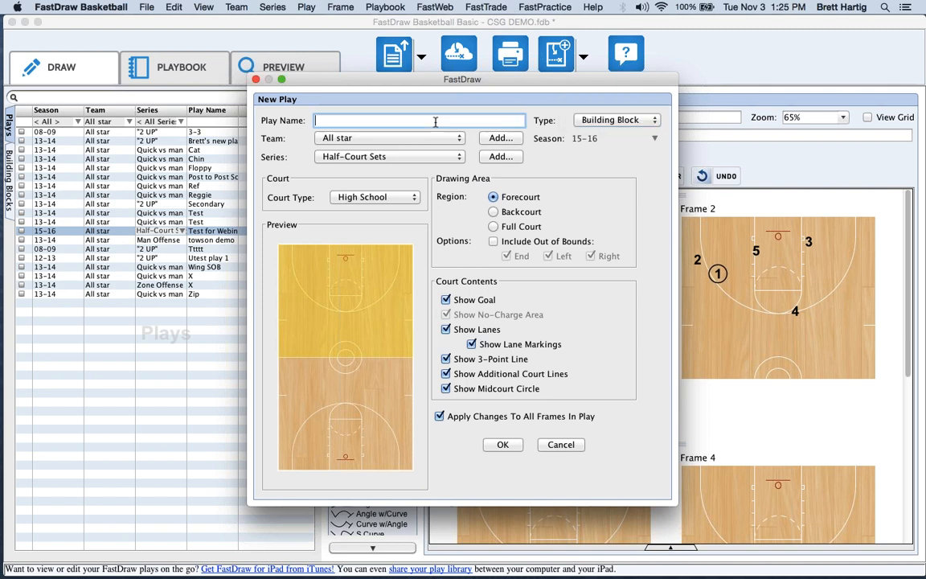
{"action": "type", "text": "Building Block 2 3 Z"}
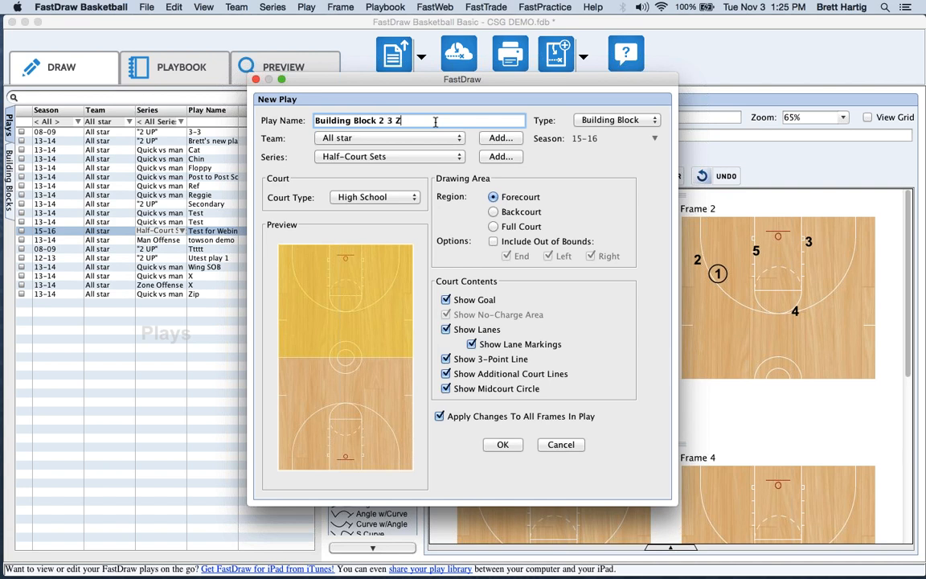
{"action": "type", "text": "one"}
Create the building block, accept the filter update and decline the online backup.
{"action": "left_click", "coordinate": [509, 449]}
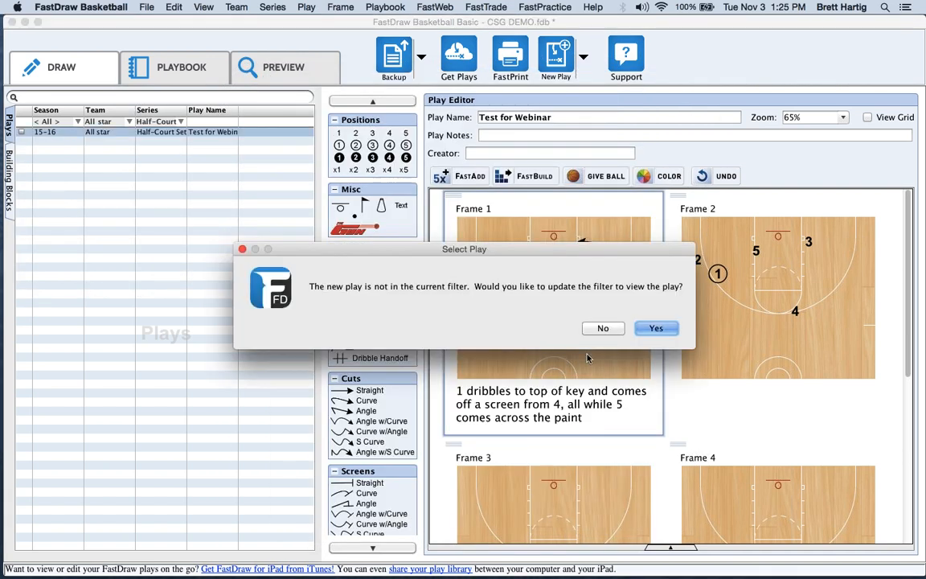
{"action": "left_click", "coordinate": [656, 329]}
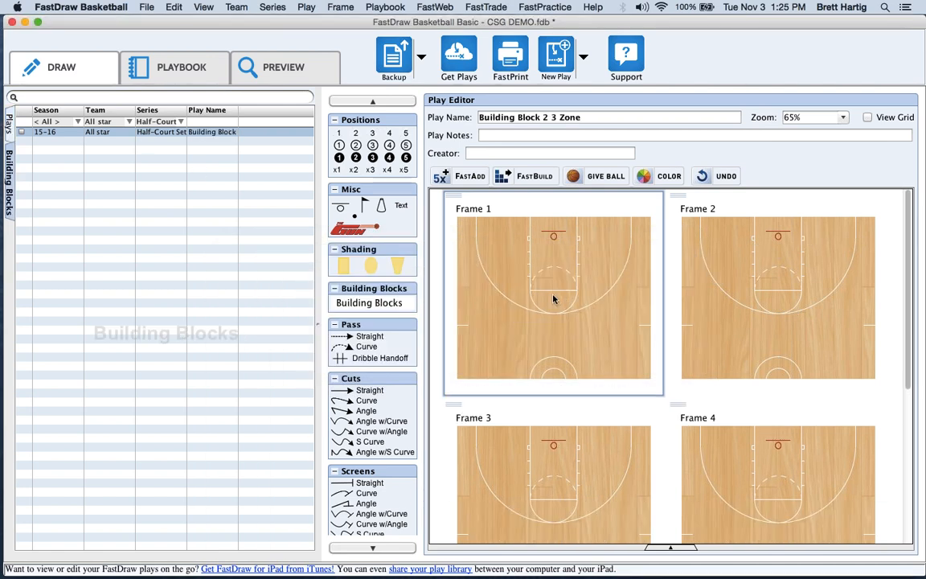
{"action": "left_click", "coordinate": [594, 327]}
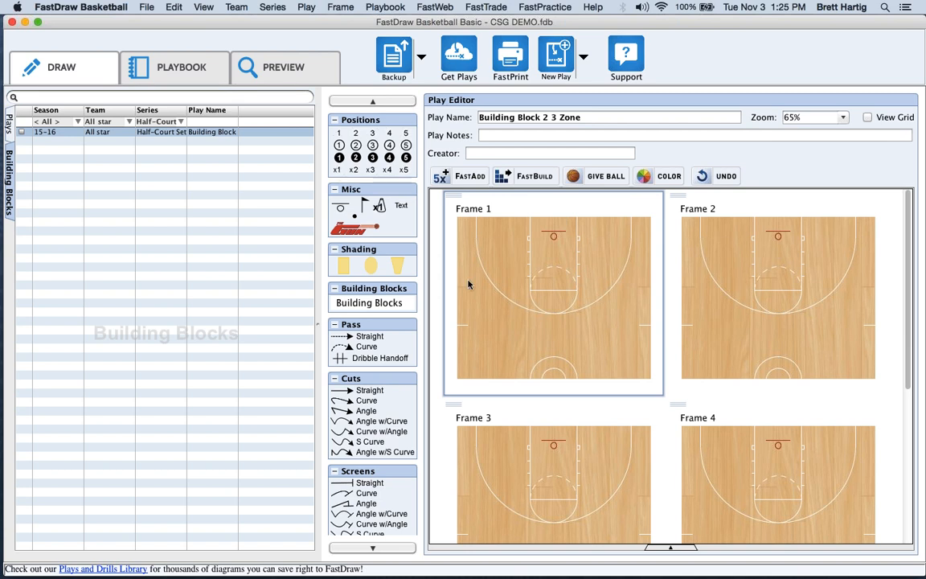
Place defenders x1–x5 in a 2-3 zone on Frame 1, then box-select x3 and x5.
{"action": "left_click", "coordinate": [516, 308]}
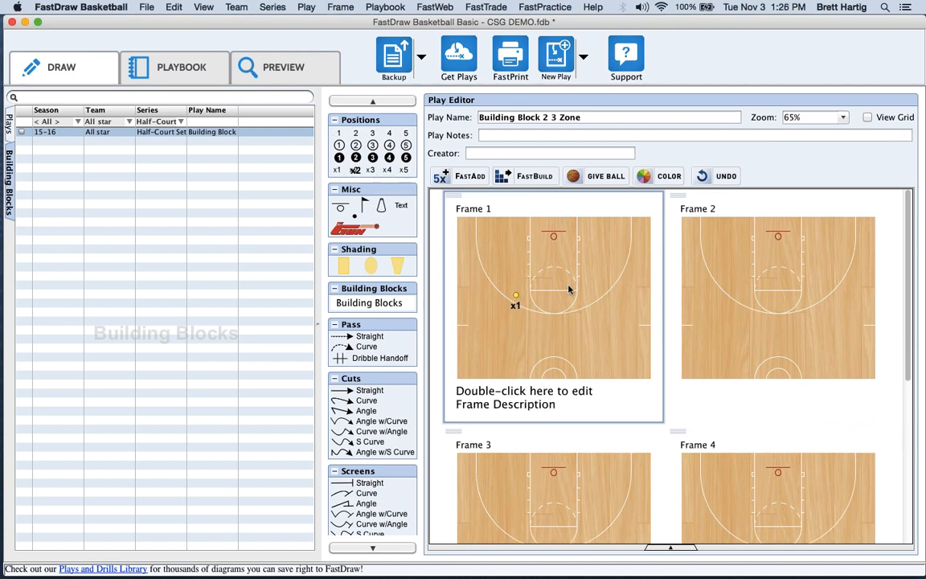
{"action": "left_click", "coordinate": [585, 307]}
{"action": "left_click", "coordinate": [495, 254]}
{"action": "left_click", "coordinate": [389, 172]}
{"action": "left_click", "coordinate": [601, 255]}
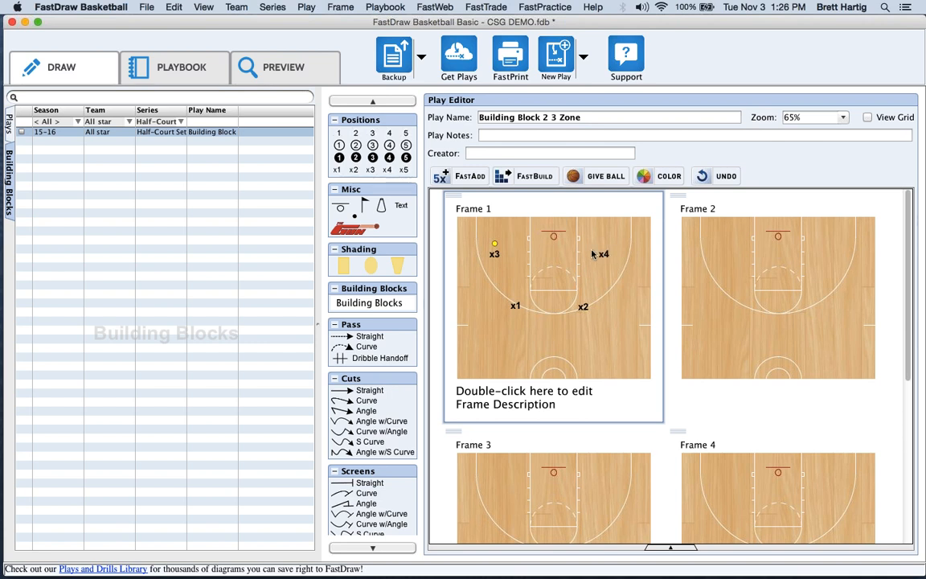
{"action": "left_click", "coordinate": [404, 171]}
{"action": "left_click", "coordinate": [553, 255]}
{"action": "left_click", "coordinate": [479, 241]}
{"action": "left_click_drag", "start_coordinate": [479, 241], "coordinate": [636, 332]}
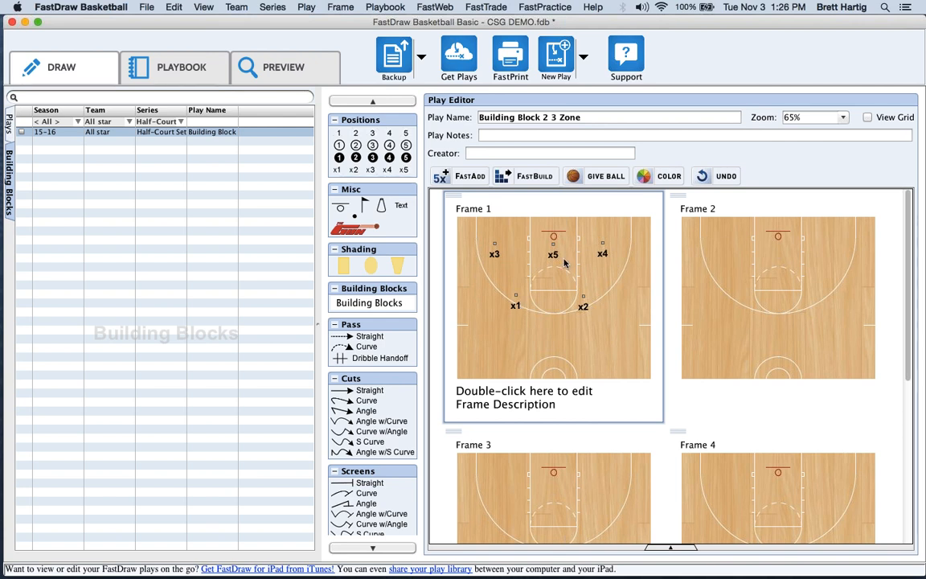
Colour the selected defenders x1–x5 red in FastColors.
{"action": "left_click", "coordinate": [661, 177]}
{"action": "left_click", "coordinate": [326, 120]}
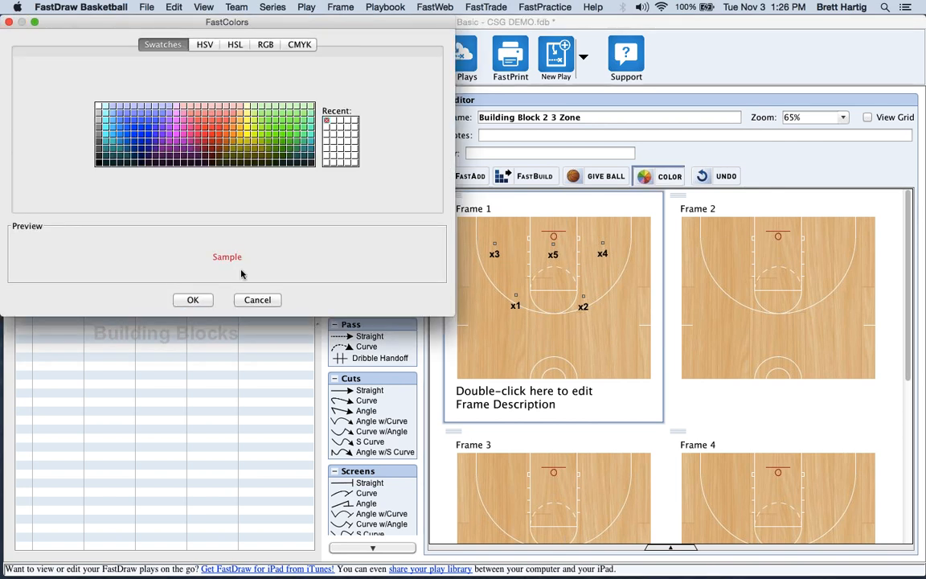
{"action": "left_click", "coordinate": [193, 299]}
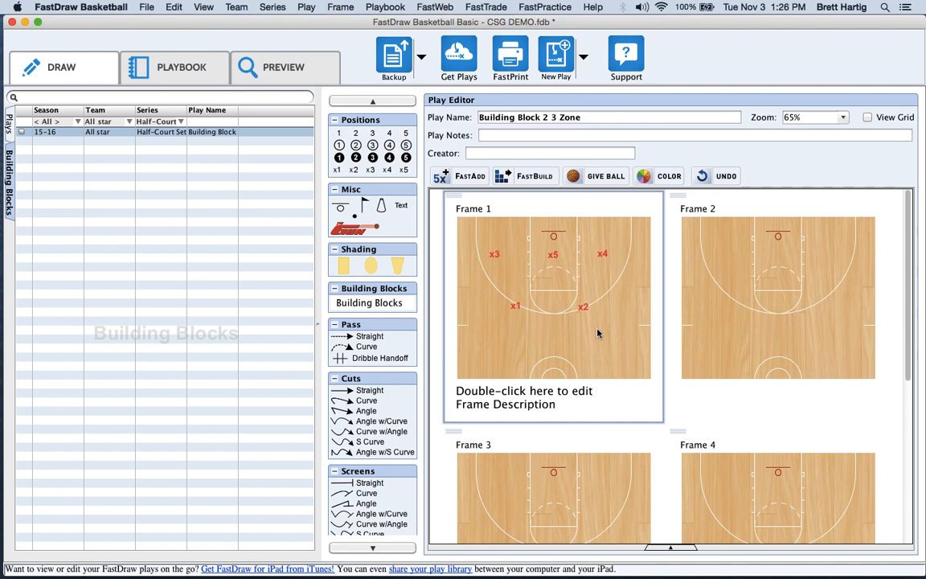
Filter the Plays list to < All Teams > and < All Series >.
{"action": "left_click", "coordinate": [8, 120]}
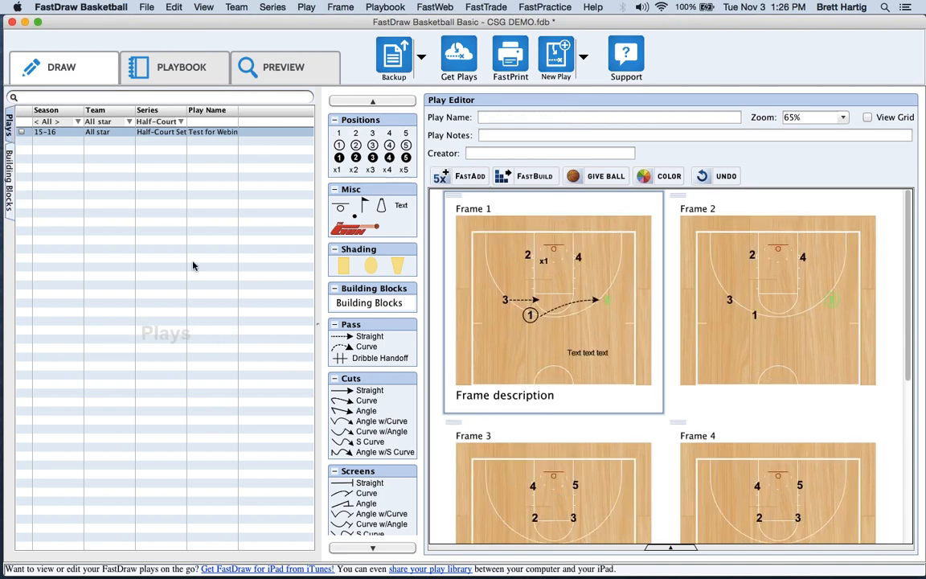
{"action": "left_click", "coordinate": [111, 121]}
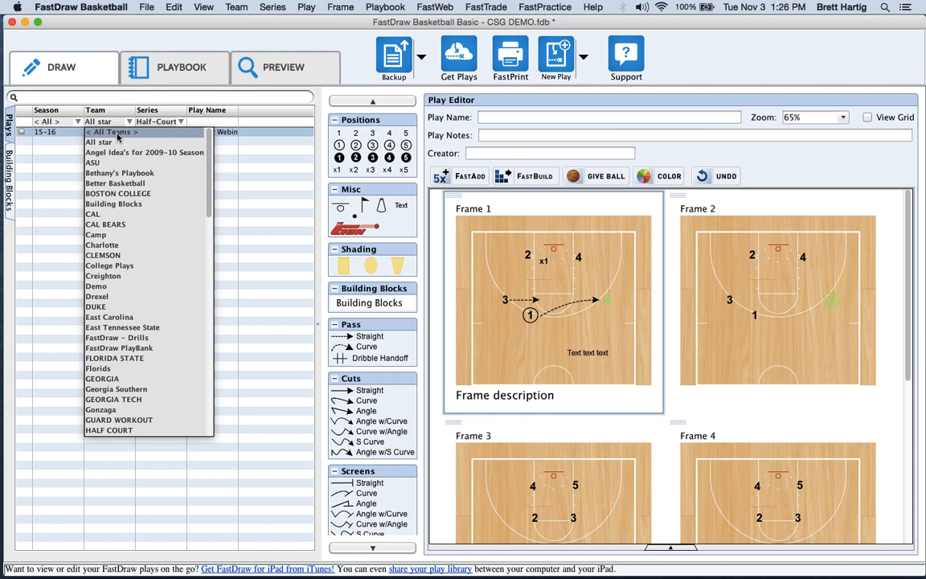
{"action": "left_click", "coordinate": [118, 134]}
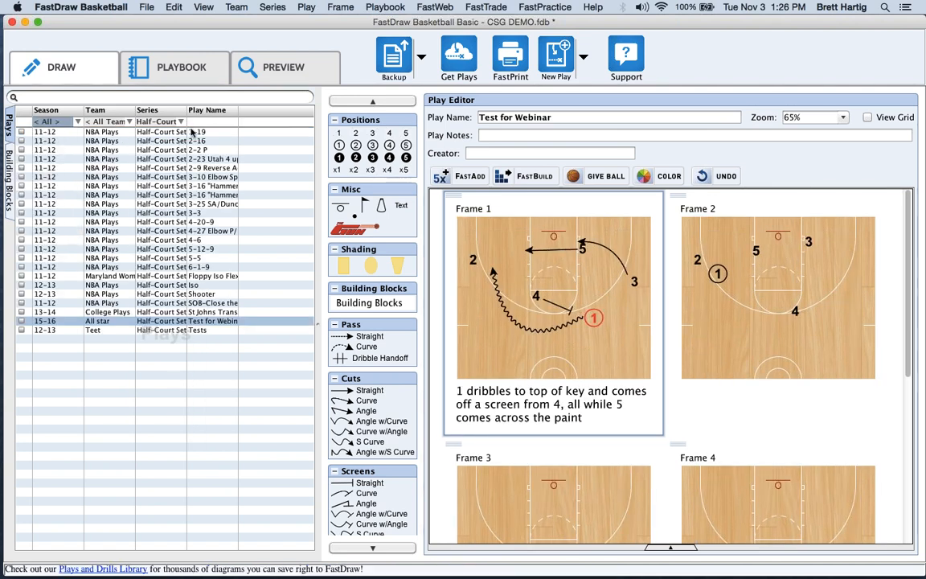
{"action": "left_click", "coordinate": [161, 121]}
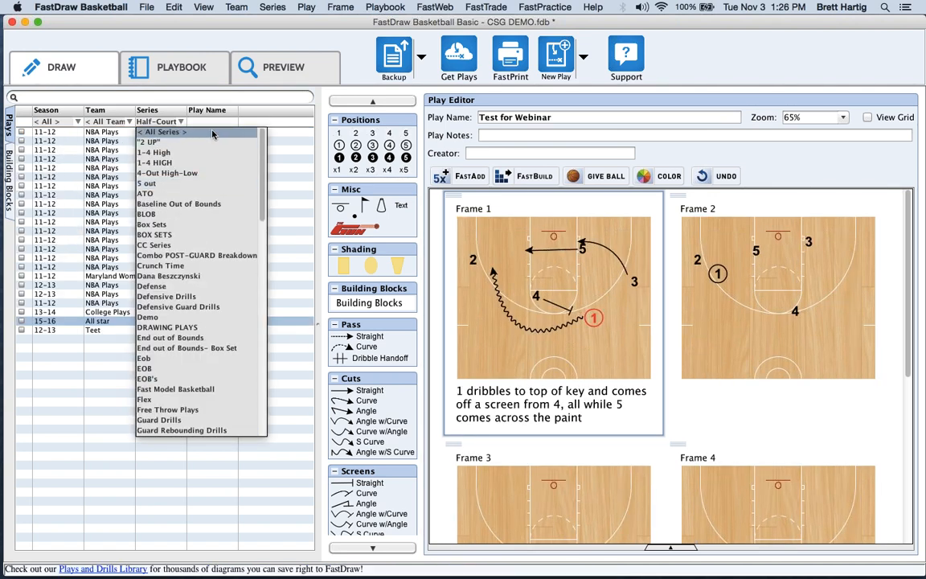
{"action": "left_click", "coordinate": [213, 134]}
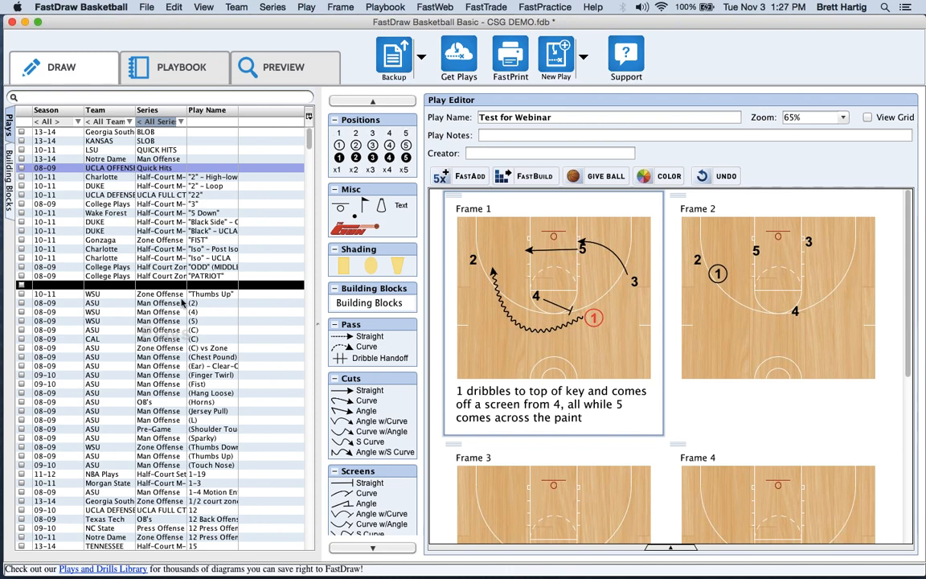
{"action": "left_click", "coordinate": [197, 122]}
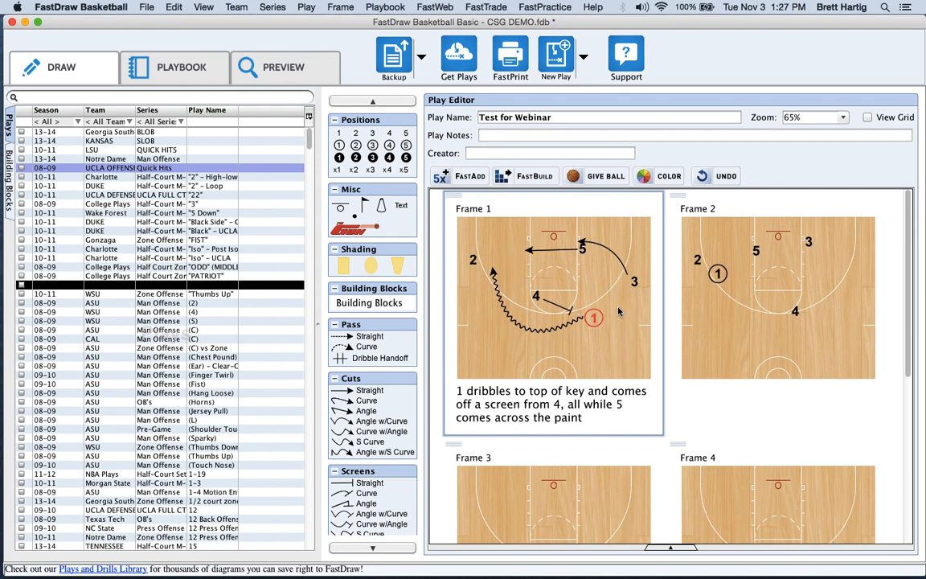
Browse the building block categories, including Half-Court Sets, and close the list without inserting anything.
{"action": "left_click", "coordinate": [381, 303]}
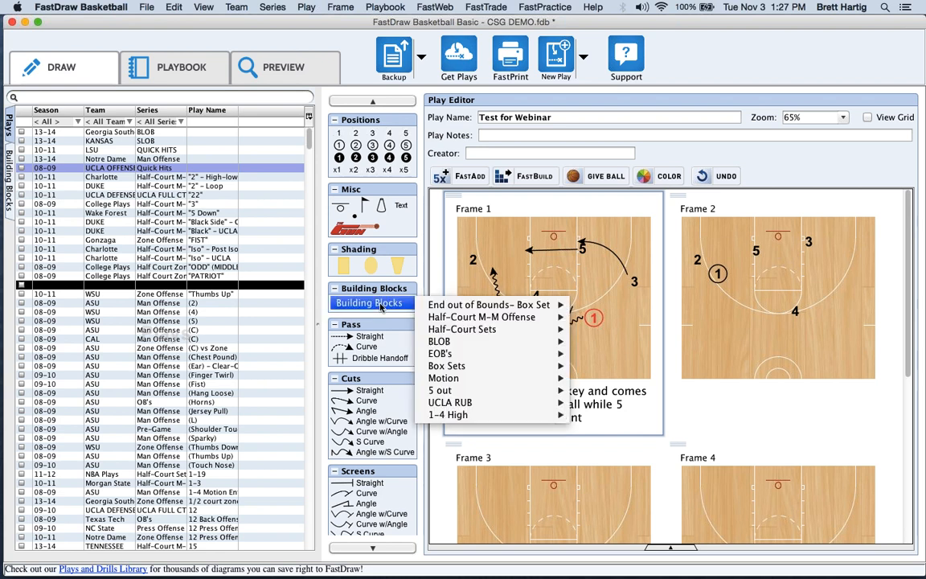
{"action": "mouse_move", "coordinate": [441, 306]}
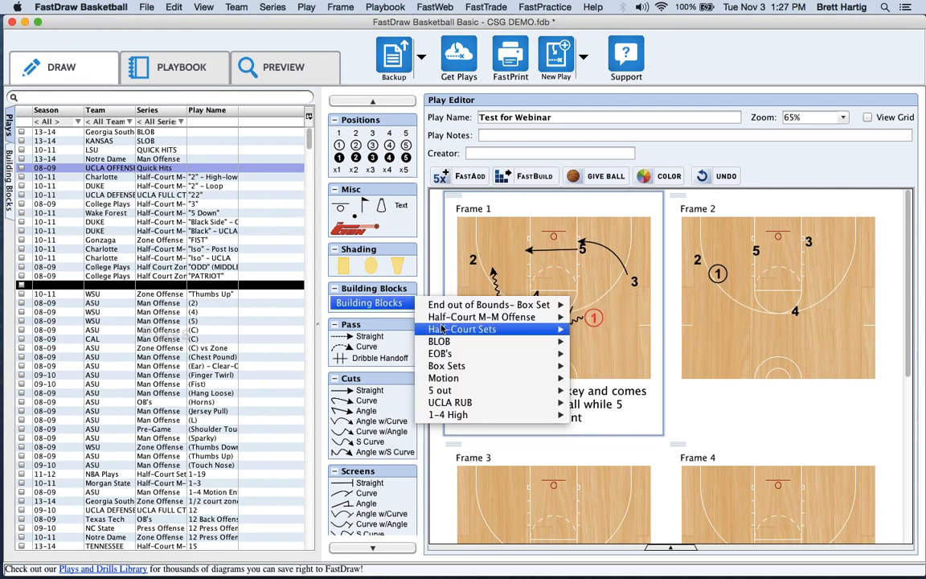
{"action": "mouse_move", "coordinate": [462, 329]}
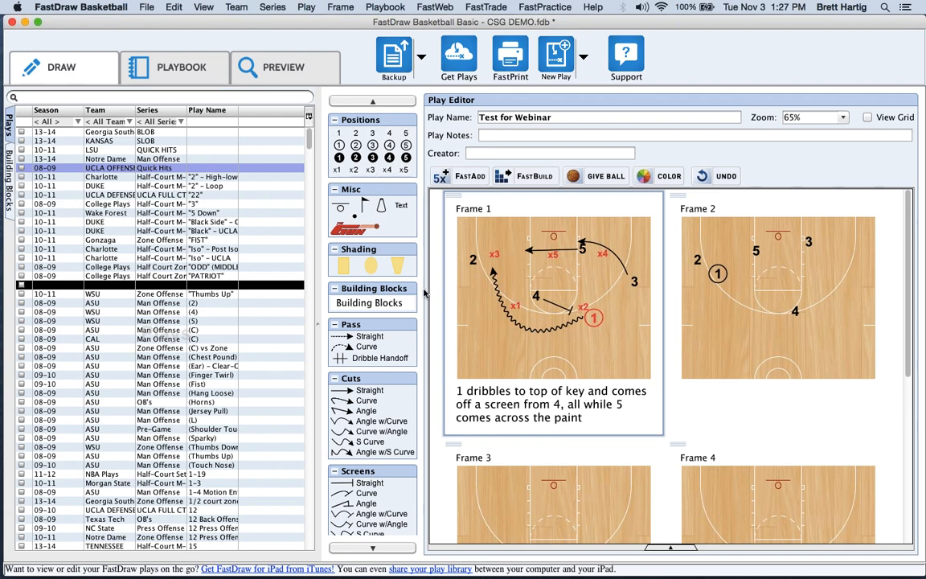
{"action": "left_click", "coordinate": [374, 302]}
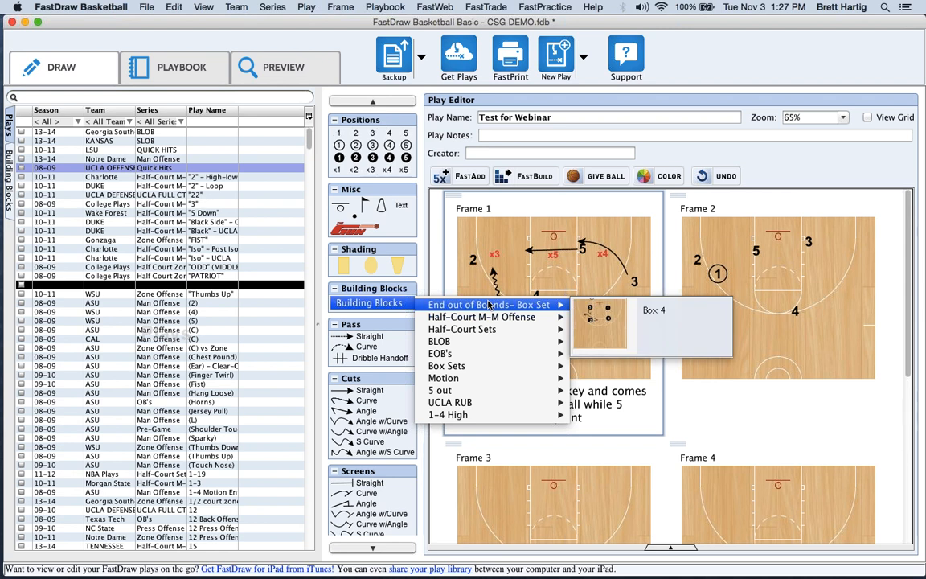
{"action": "mouse_move", "coordinate": [488, 414]}
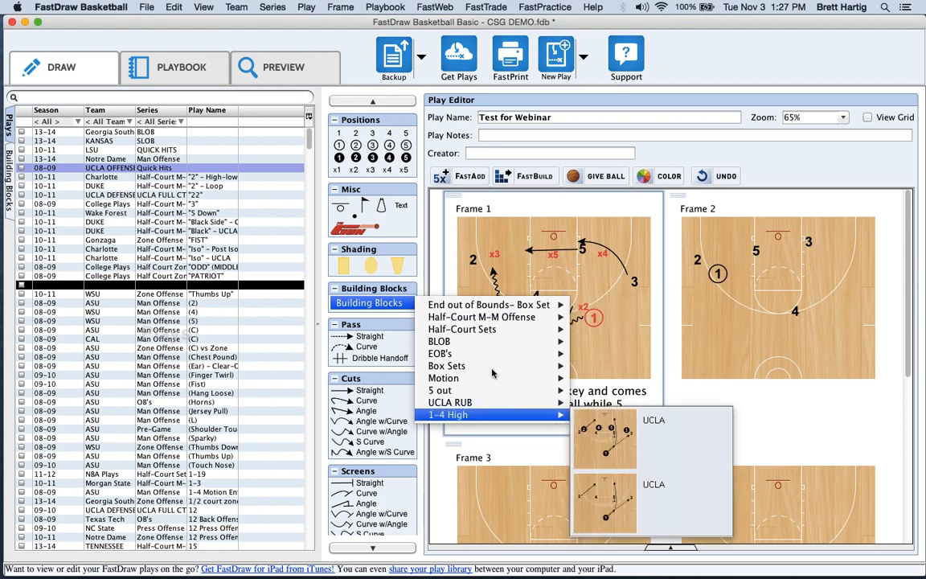
{"action": "mouse_move", "coordinate": [491, 316]}
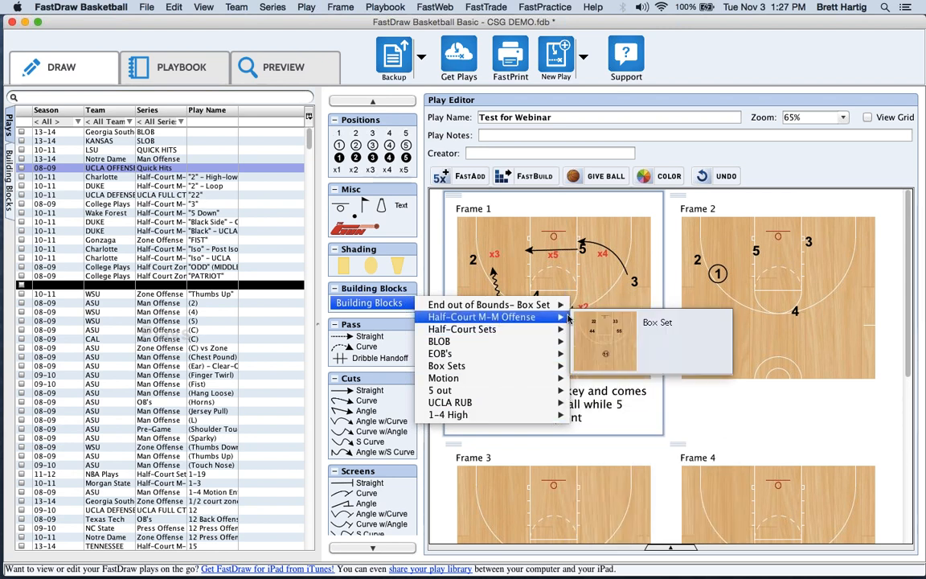
{"action": "left_click", "coordinate": [370, 305]}
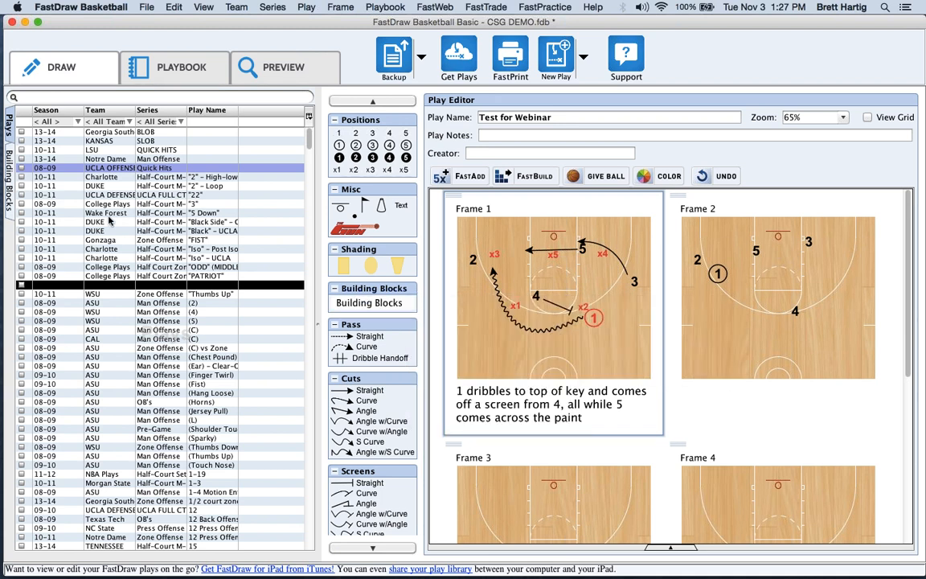
Open Building Block 2 3 Zone from the Building Blocks list, select x5, and return to Plays.
{"action": "left_click", "coordinate": [10, 136]}
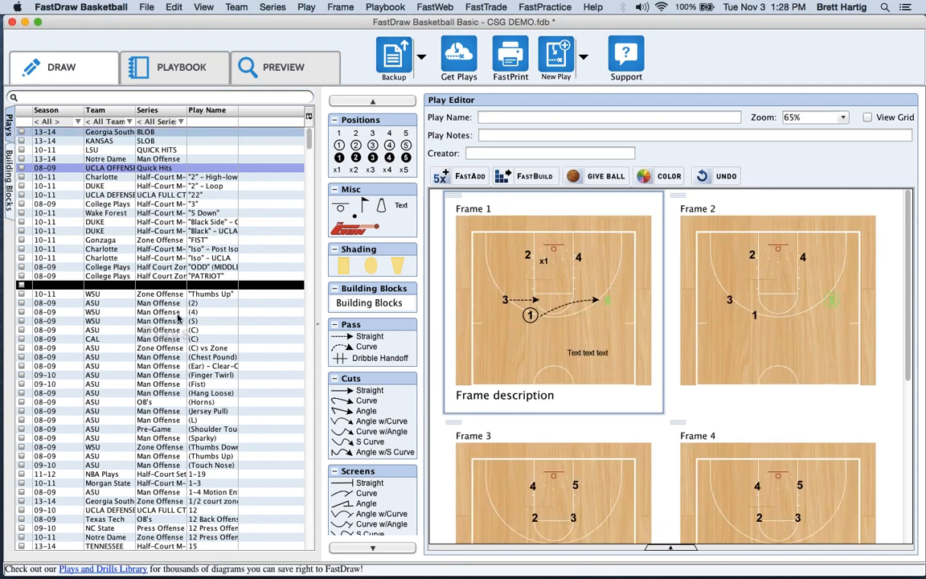
{"action": "left_click", "coordinate": [8, 193]}
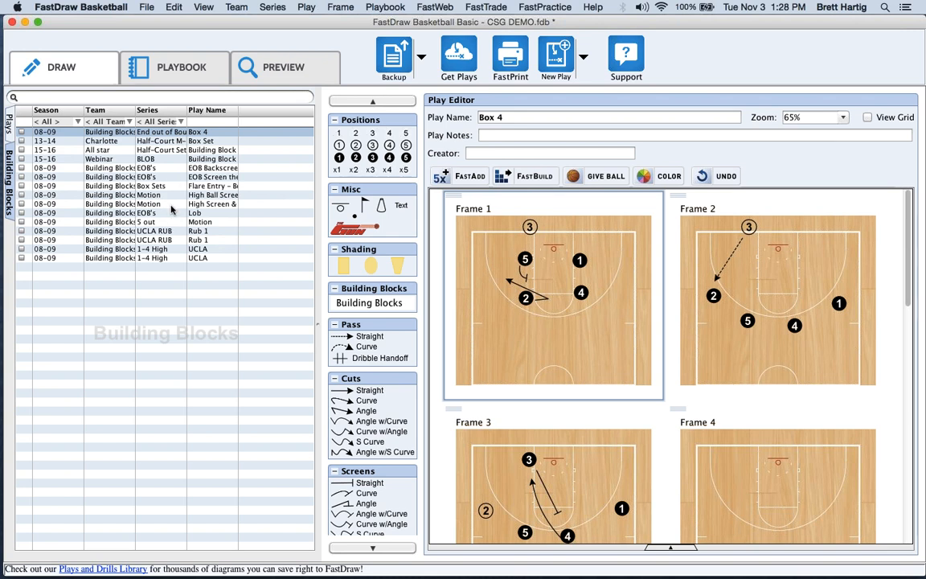
{"action": "left_click", "coordinate": [286, 150]}
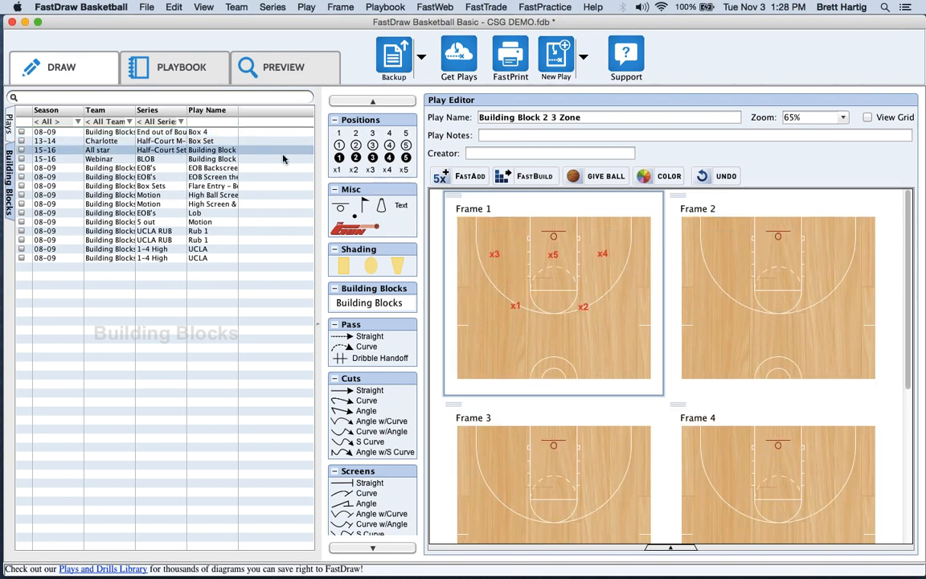
{"action": "left_click", "coordinate": [552, 256]}
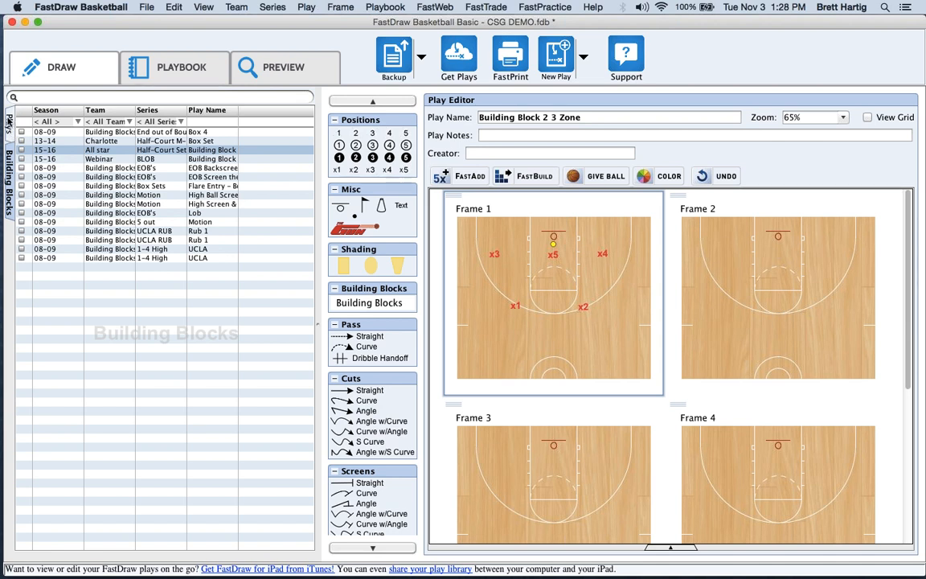
{"action": "left_click", "coordinate": [8, 122]}
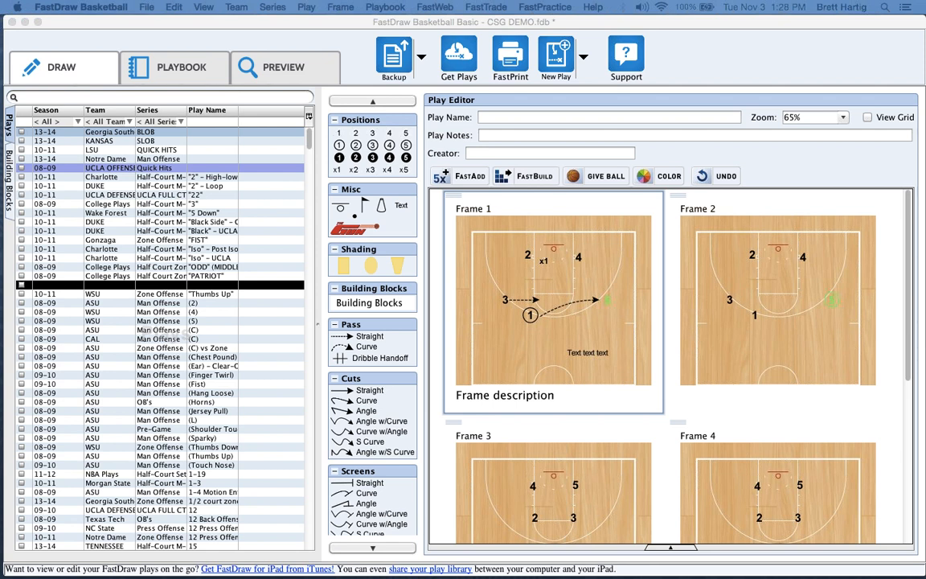
{"action": "left_click", "coordinate": [555, 70]}
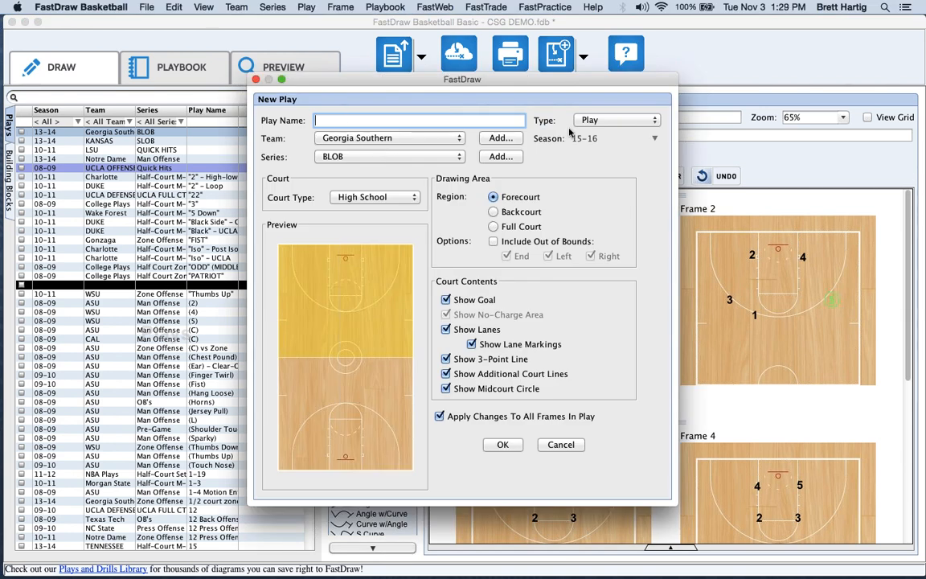
{"action": "left_click", "coordinate": [562, 445]}
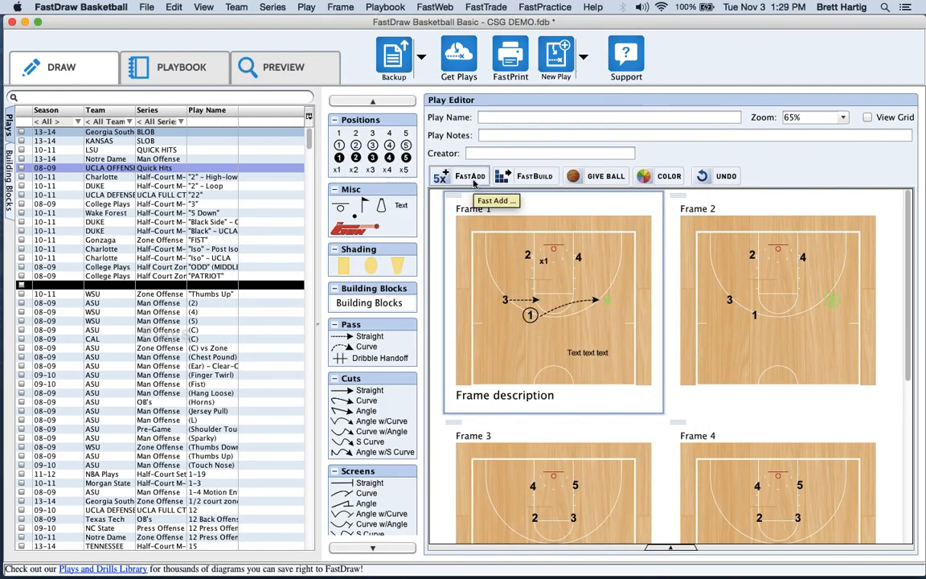
{"action": "left_click", "coordinate": [475, 183]}
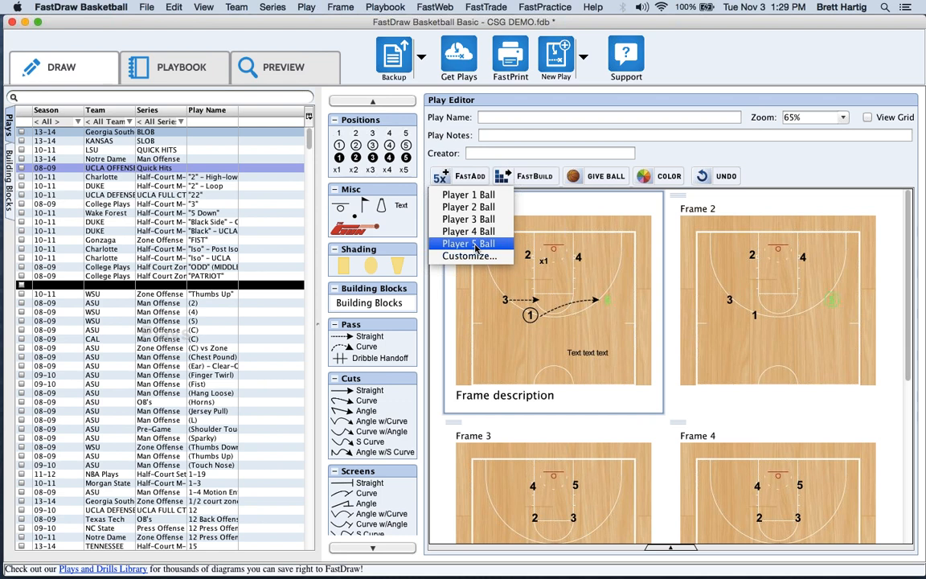
{"action": "left_click", "coordinate": [534, 174]}
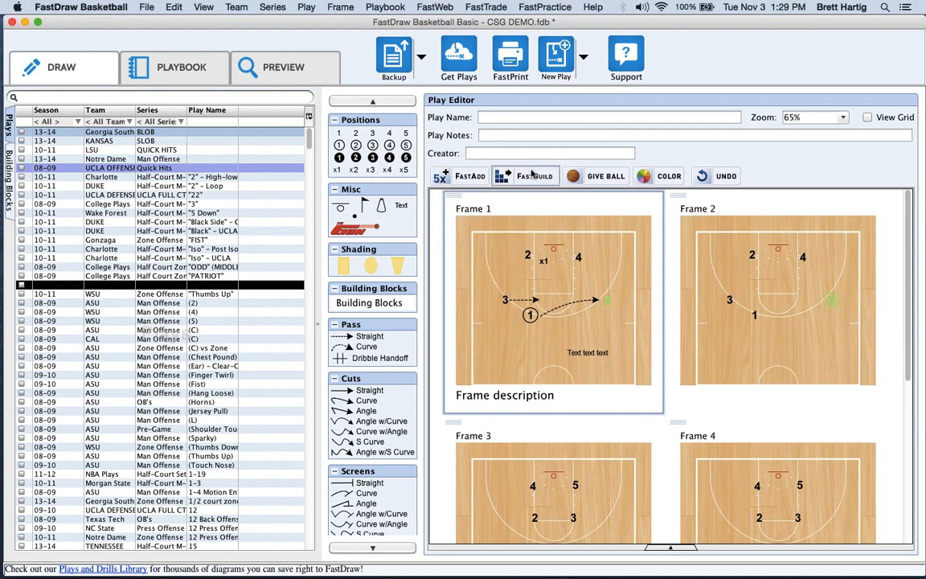
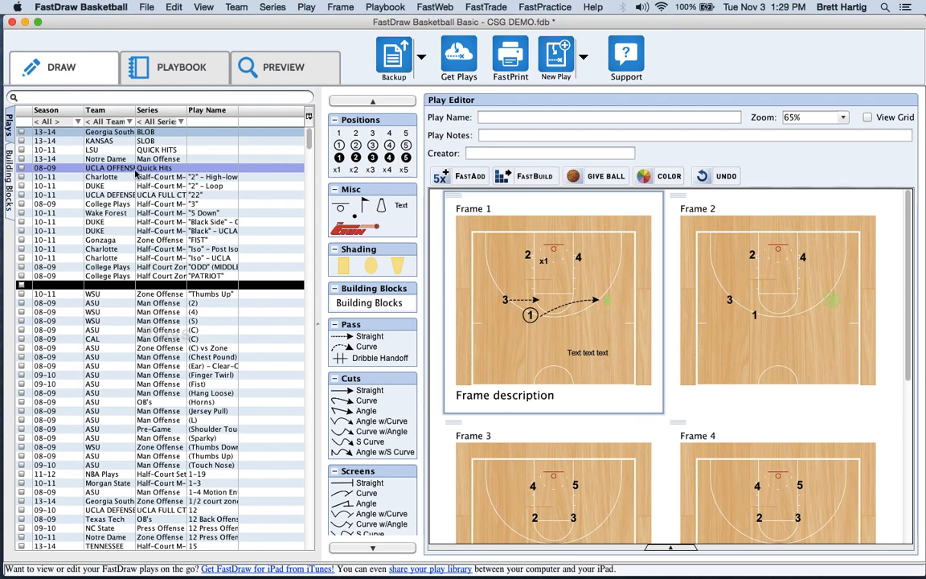
Filter the Plays list to the All star team and widen the Play Name column.
{"action": "left_click", "coordinate": [108, 122]}
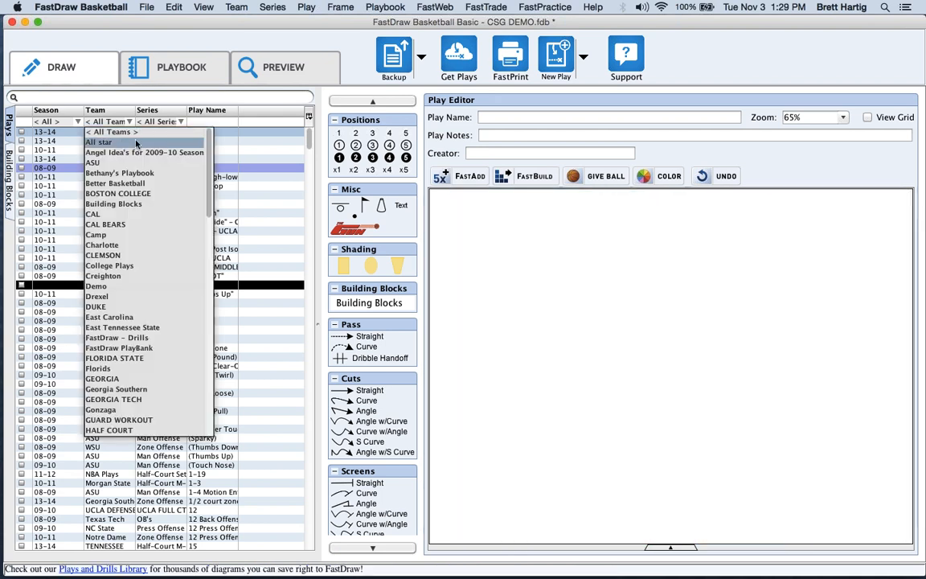
{"action": "left_click", "coordinate": [156, 142]}
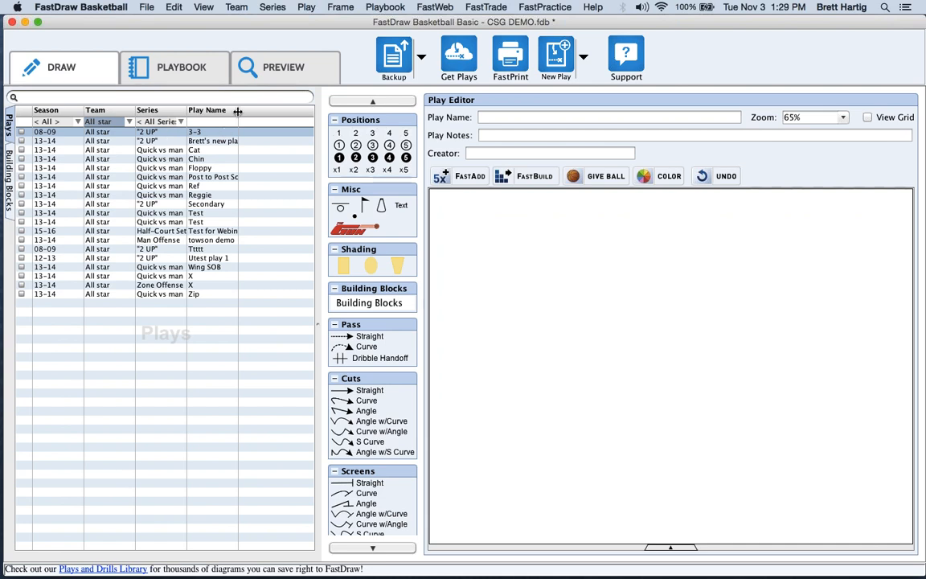
{"action": "left_click_drag", "start_coordinate": [238, 111], "coordinate": [288, 113]}
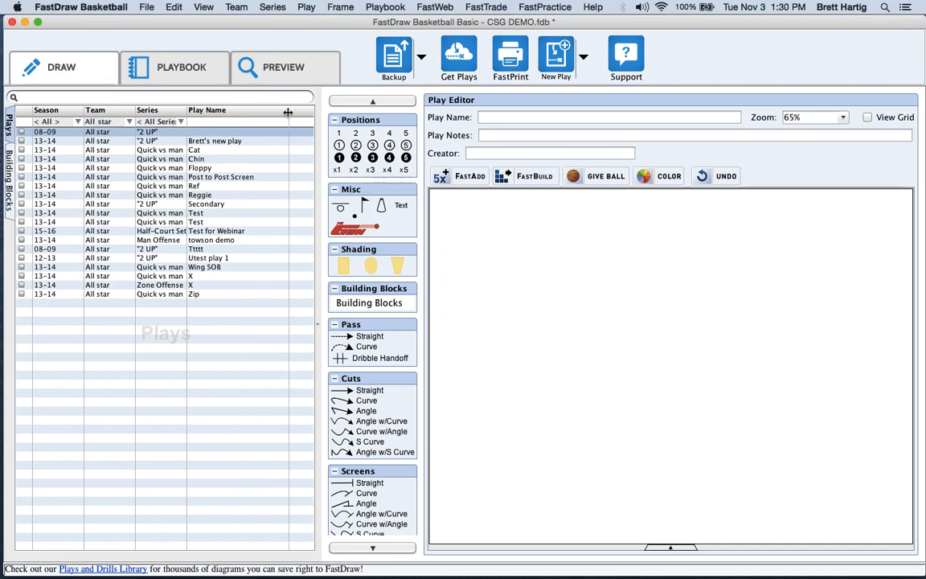
Check Test for Webinar and start a FastPrint playbook from the checked plays.
{"action": "left_click", "coordinate": [201, 231]}
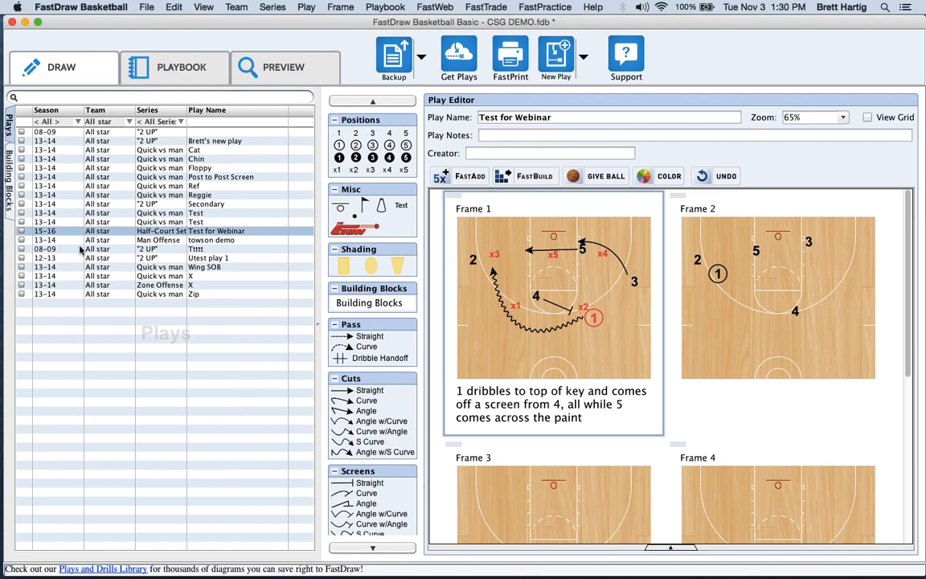
{"action": "left_click", "coordinate": [22, 231]}
{"action": "left_click", "coordinate": [516, 55]}
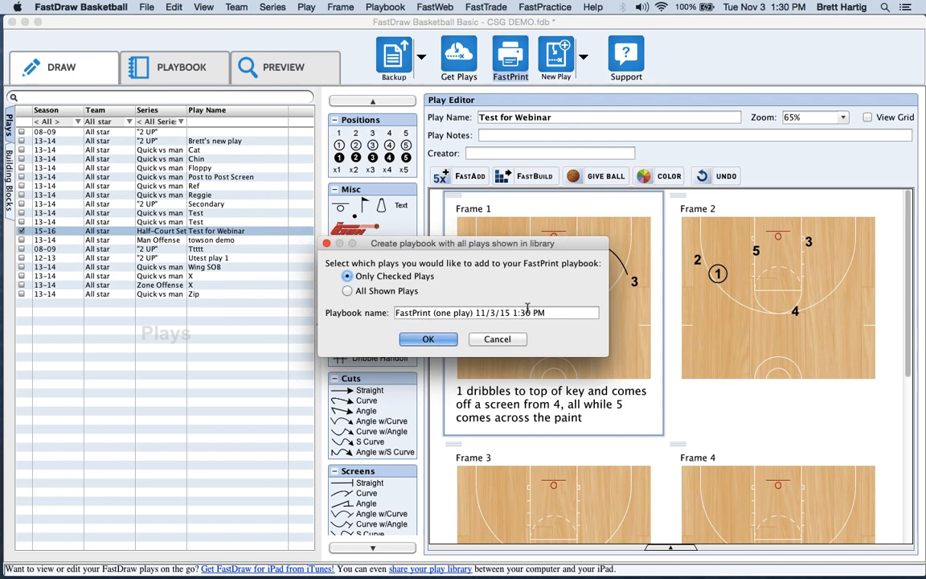
Create the FastPrint playbook named 'Webinar Printing', dismiss the backup message, and return to Draw.
{"action": "triple_click", "coordinate": [553, 313]}
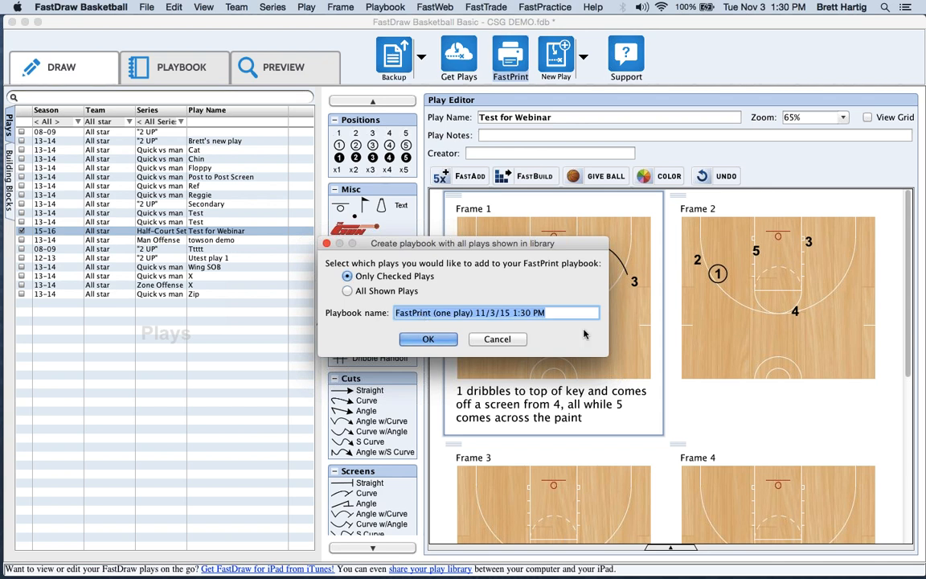
{"action": "type", "text": "Webinar Plri"}
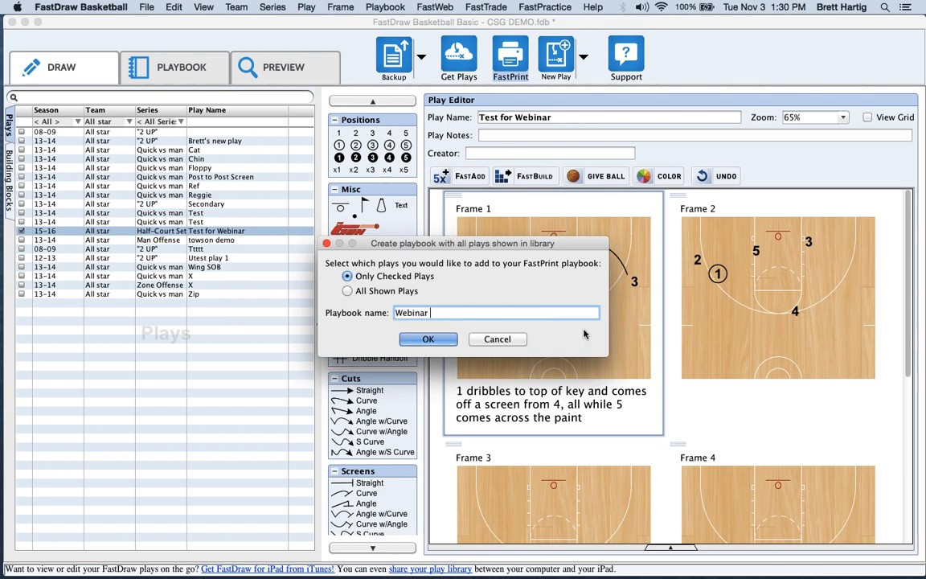
{"action": "key", "text": "BackSpace"}
{"action": "key", "text": "BackSpace"}
{"action": "type", "text": "rinting"}
{"action": "left_click", "coordinate": [432, 342]}
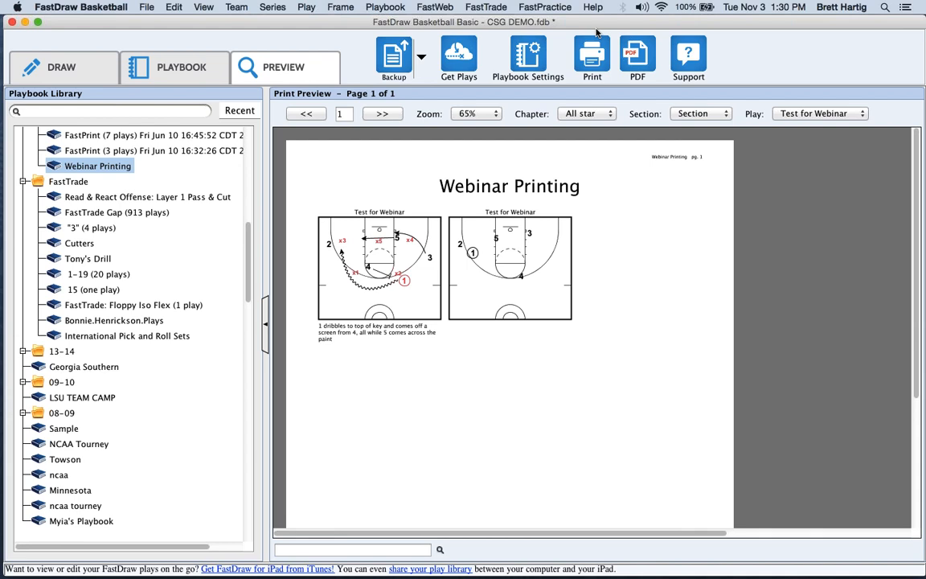
{"action": "left_click", "coordinate": [593, 328]}
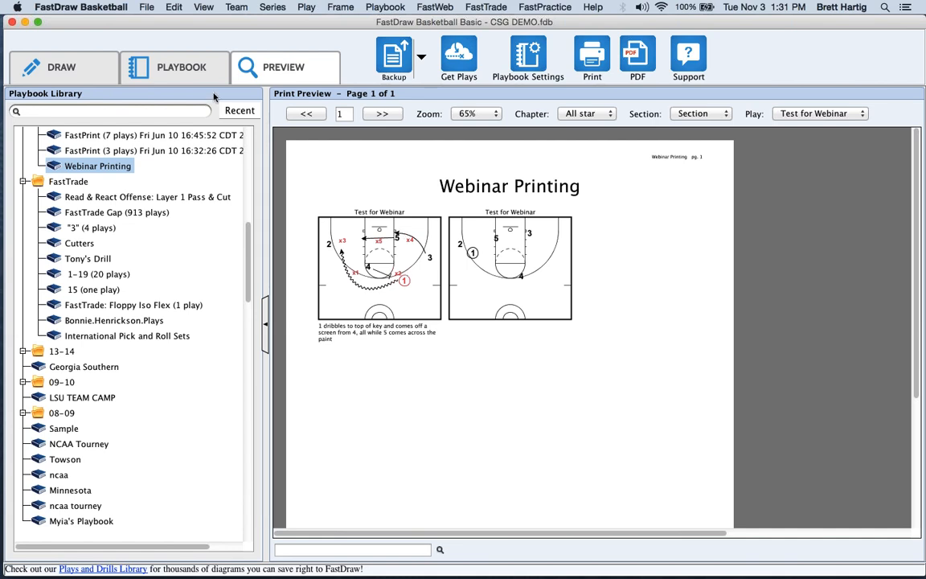
{"action": "left_click", "coordinate": [57, 75]}
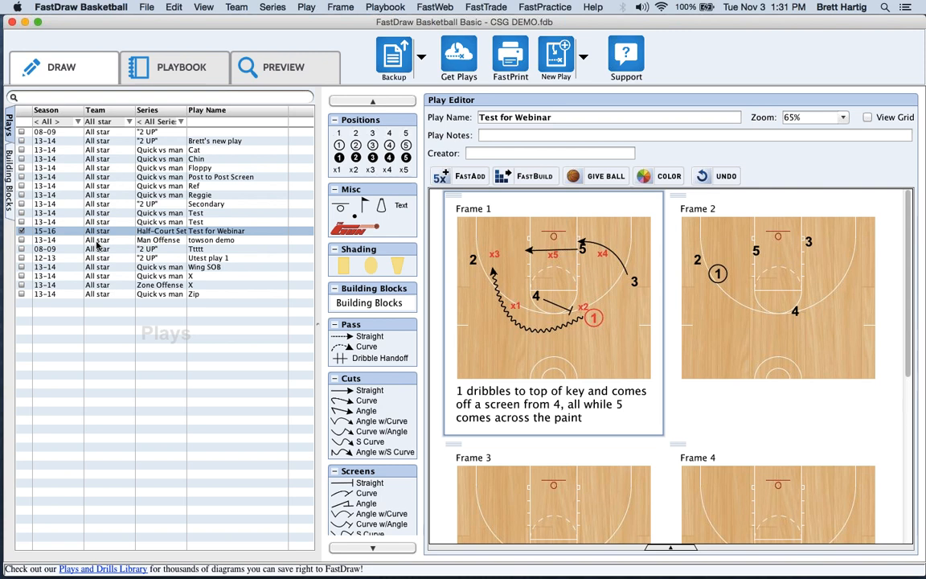
Uncheck Test for Webinar and check the Cat, Chin and Reggie plays.
{"action": "left_click", "coordinate": [21, 232]}
{"action": "left_click", "coordinate": [21, 150]}
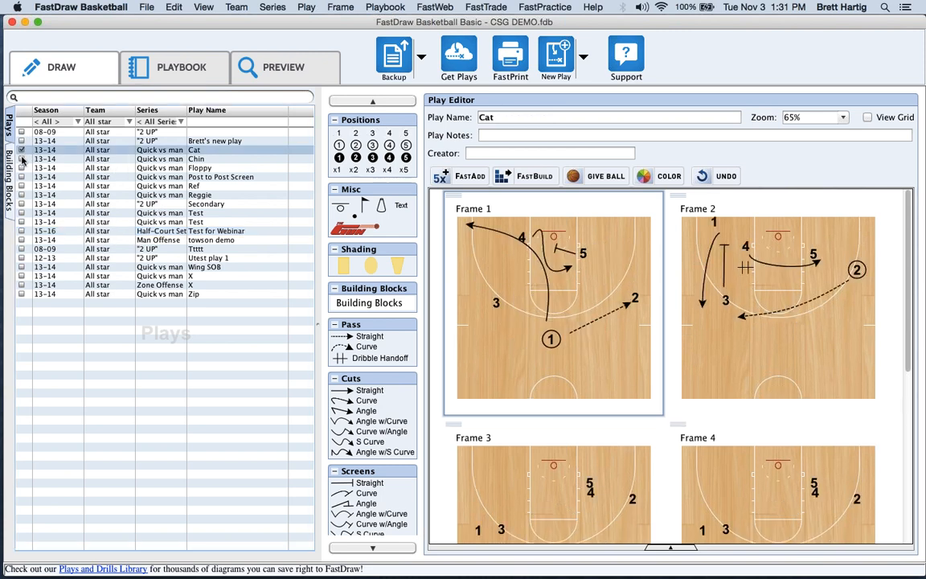
{"action": "left_click", "coordinate": [21, 159]}
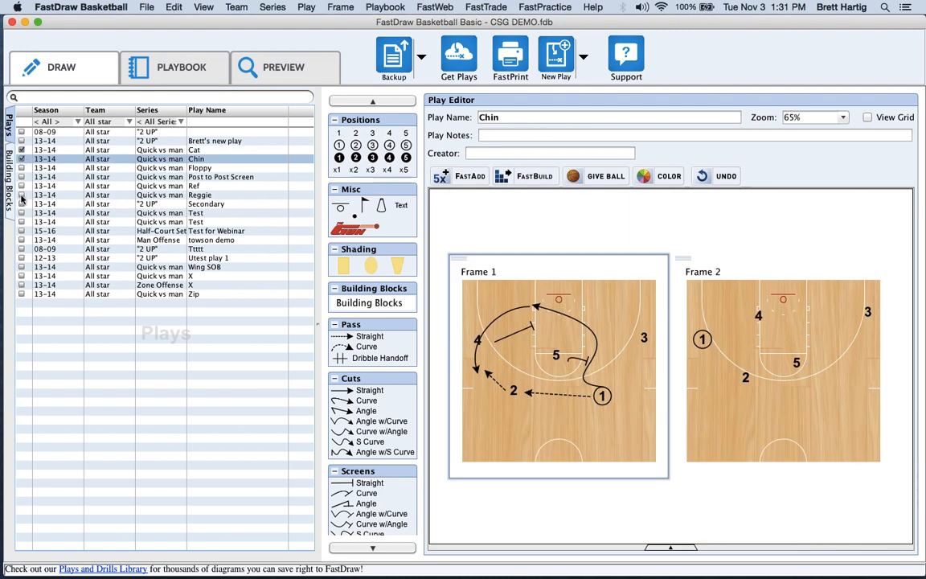
{"action": "left_click", "coordinate": [22, 195]}
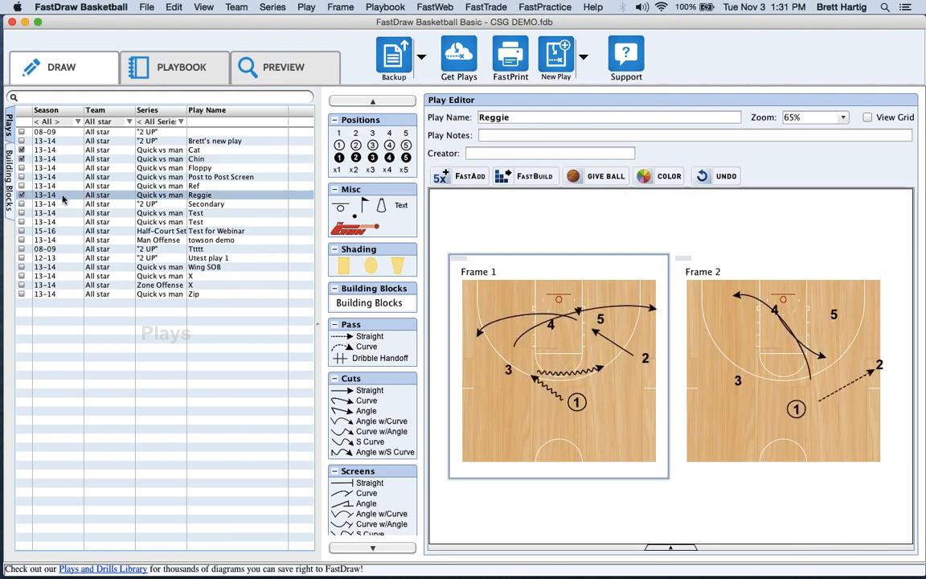
FastPrint the three checked plays into a new playbook and open it in the Playbook editor.
{"action": "left_click", "coordinate": [510, 68]}
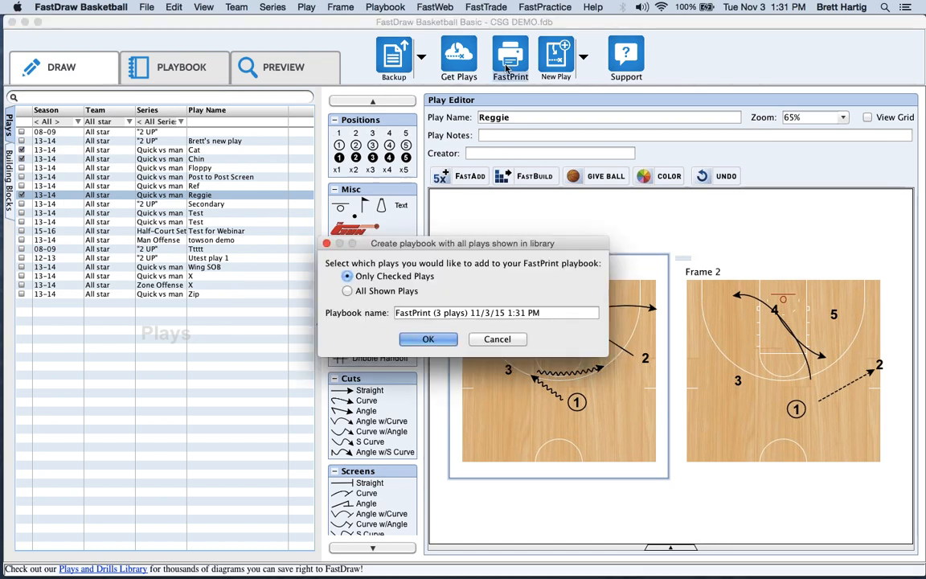
{"action": "left_click", "coordinate": [443, 338]}
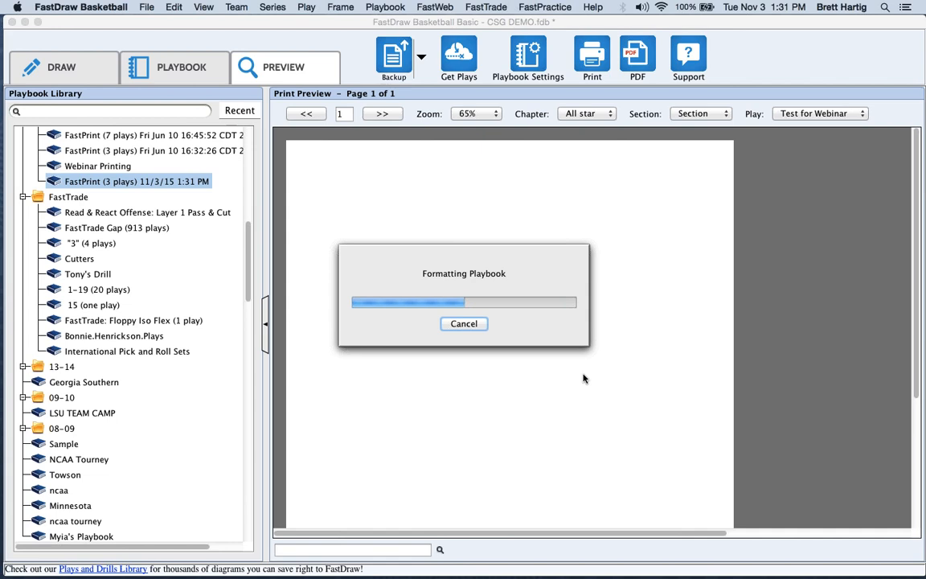
{"action": "scroll", "coordinate": [643, 370], "scroll_direction": "down", "scroll_amount": 5}
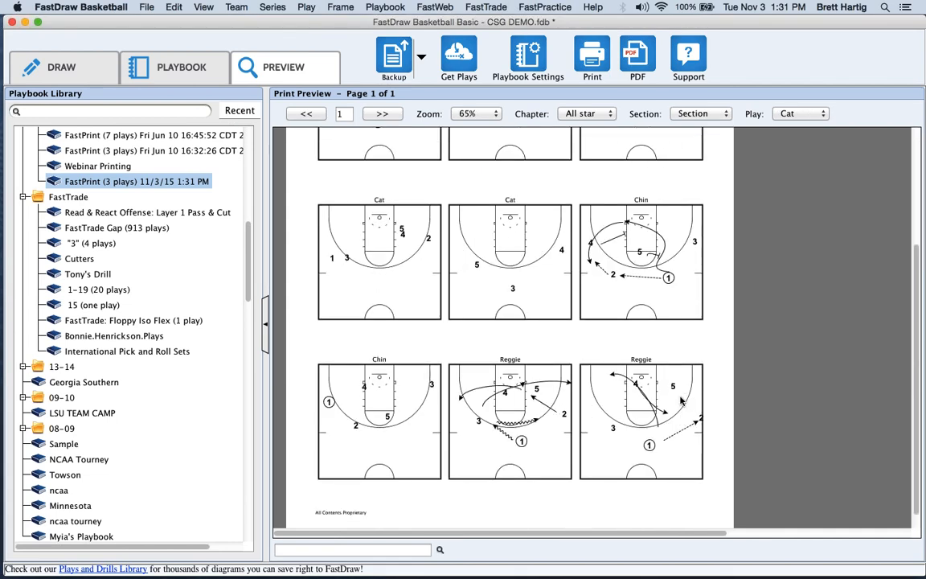
{"action": "scroll", "coordinate": [603, 338], "scroll_direction": "up", "scroll_amount": 5}
{"action": "left_click", "coordinate": [60, 69]}
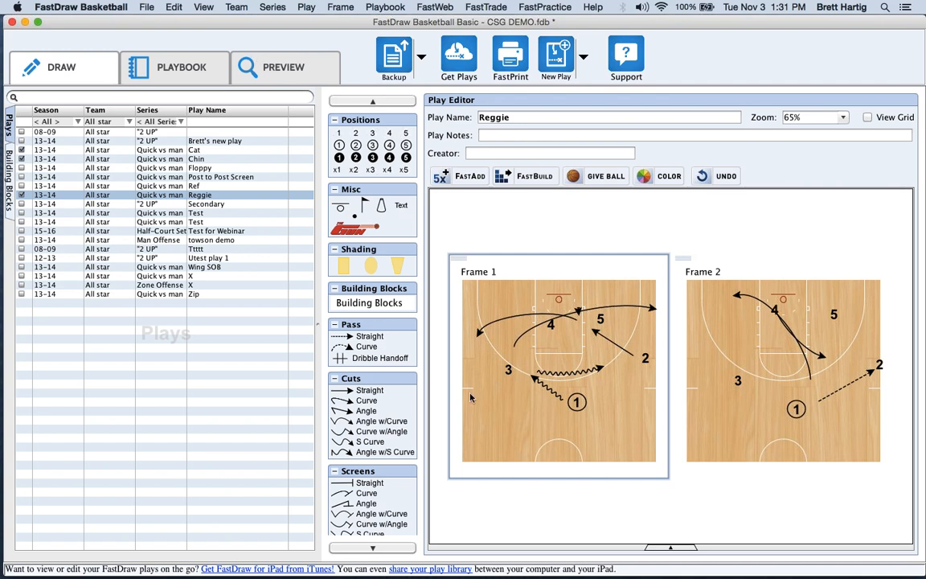
{"action": "left_click", "coordinate": [171, 64]}
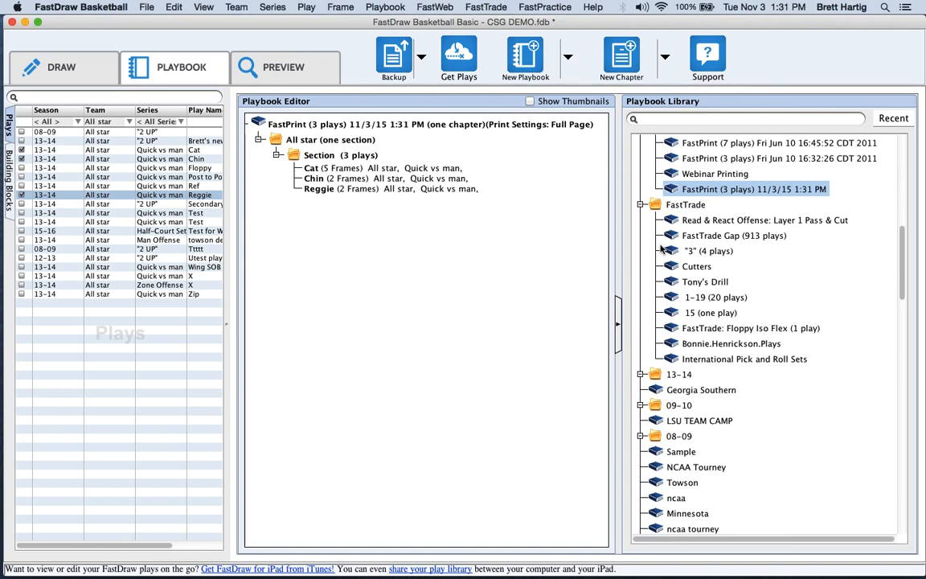
Browse the Playbook Library's dated playbooks, its search box and the recently used list.
{"action": "left_click_drag", "start_coordinate": [902, 275], "coordinate": [902, 152]}
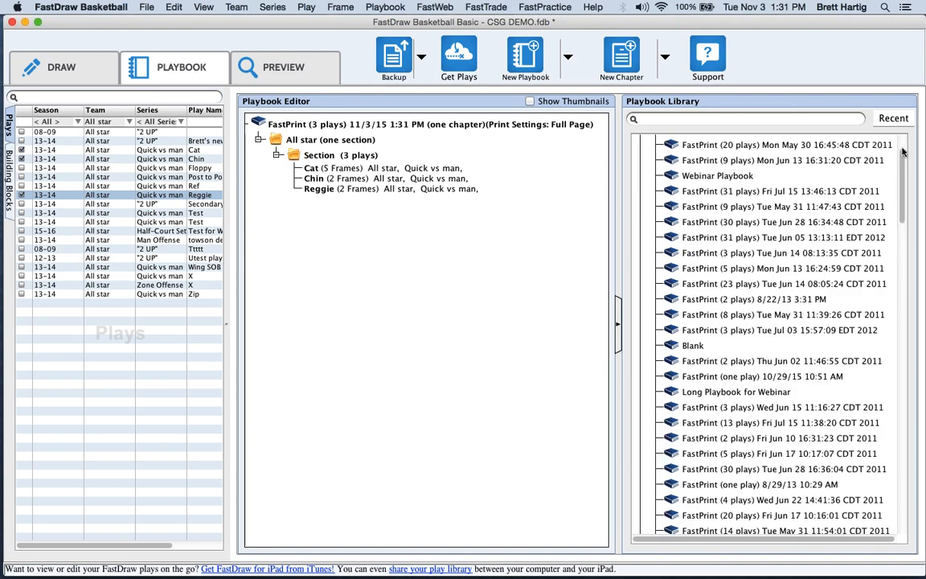
{"action": "scroll", "coordinate": [790, 179], "scroll_direction": "up", "scroll_amount": 3}
{"action": "left_click", "coordinate": [789, 177]}
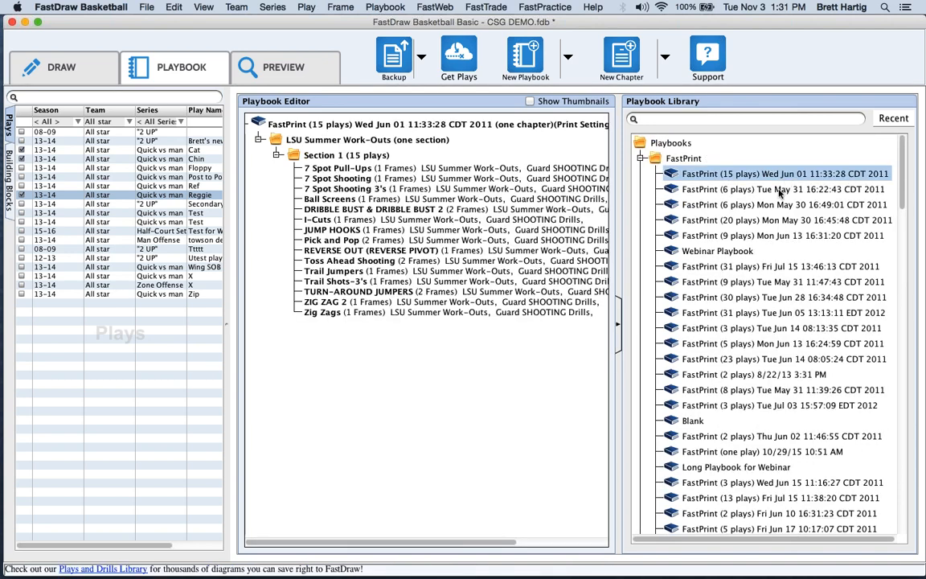
{"action": "left_click", "coordinate": [748, 189]}
{"action": "left_click", "coordinate": [776, 222]}
{"action": "left_click", "coordinate": [776, 300]}
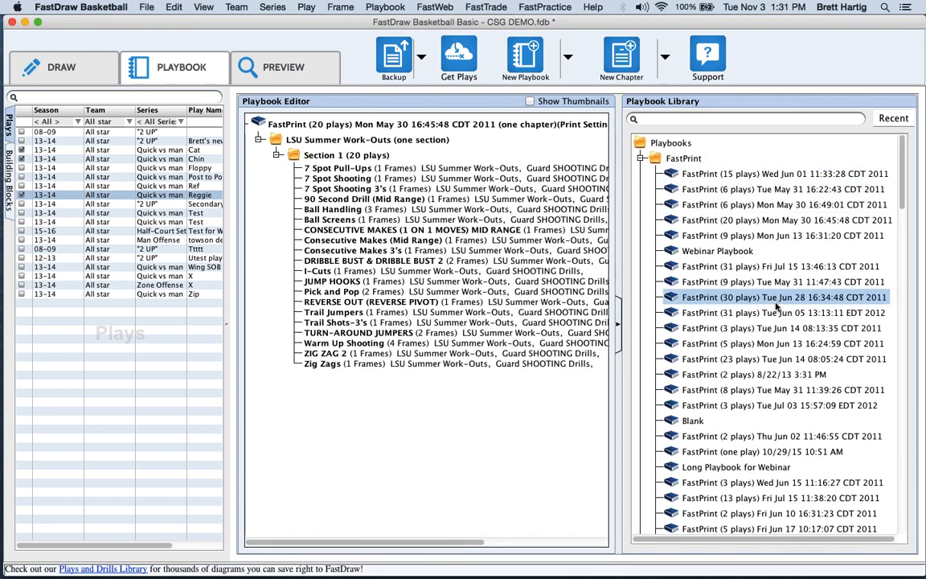
{"action": "left_click", "coordinate": [774, 357]}
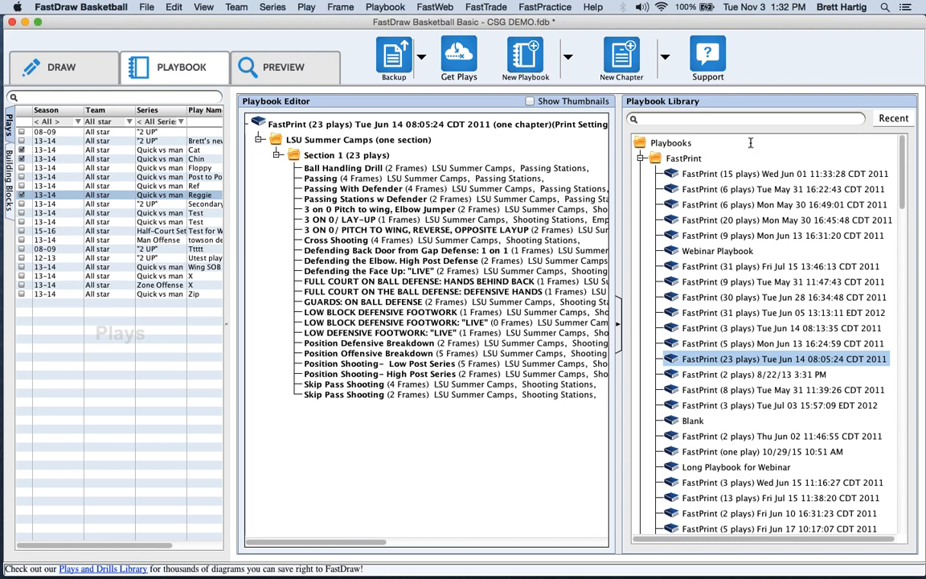
{"action": "left_click", "coordinate": [742, 119]}
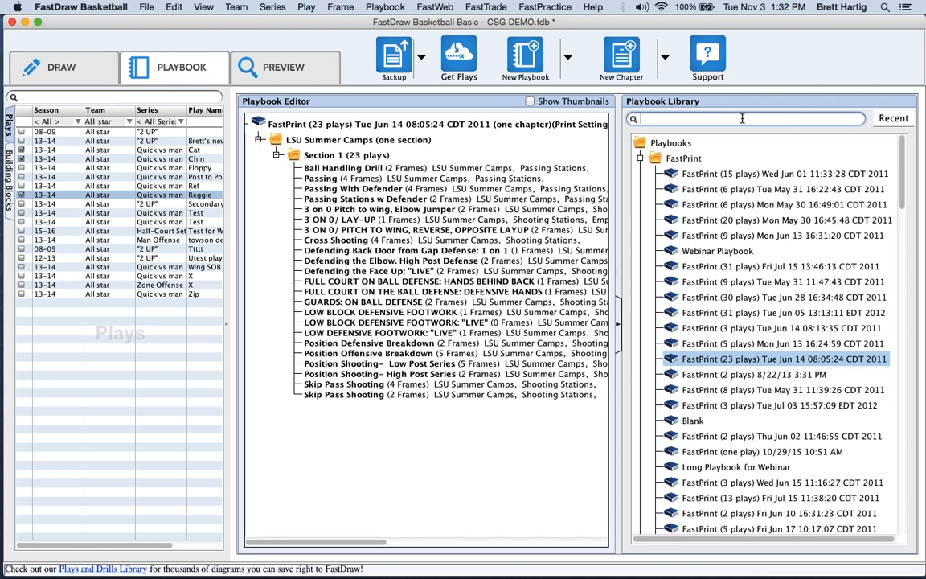
{"action": "left_click", "coordinate": [884, 119]}
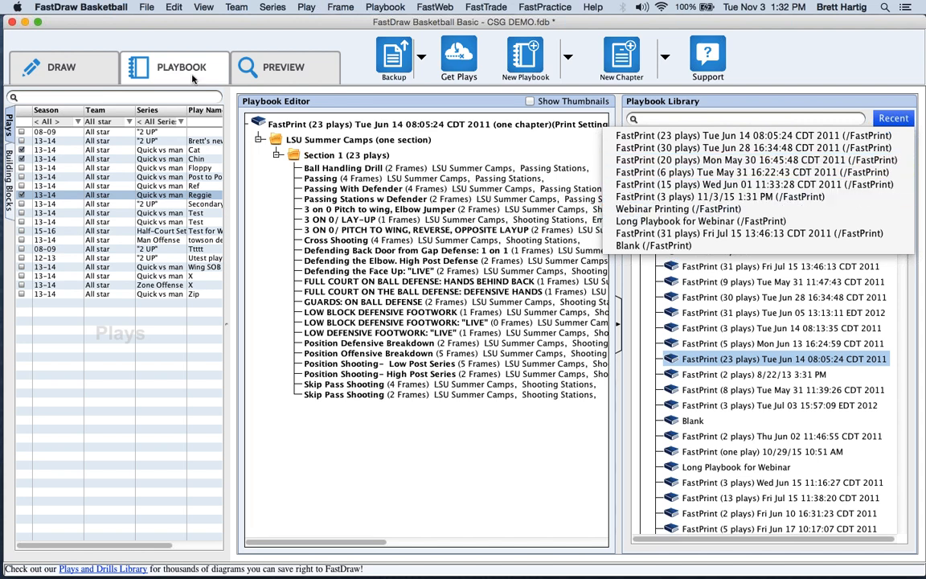
{"action": "left_click", "coordinate": [169, 64]}
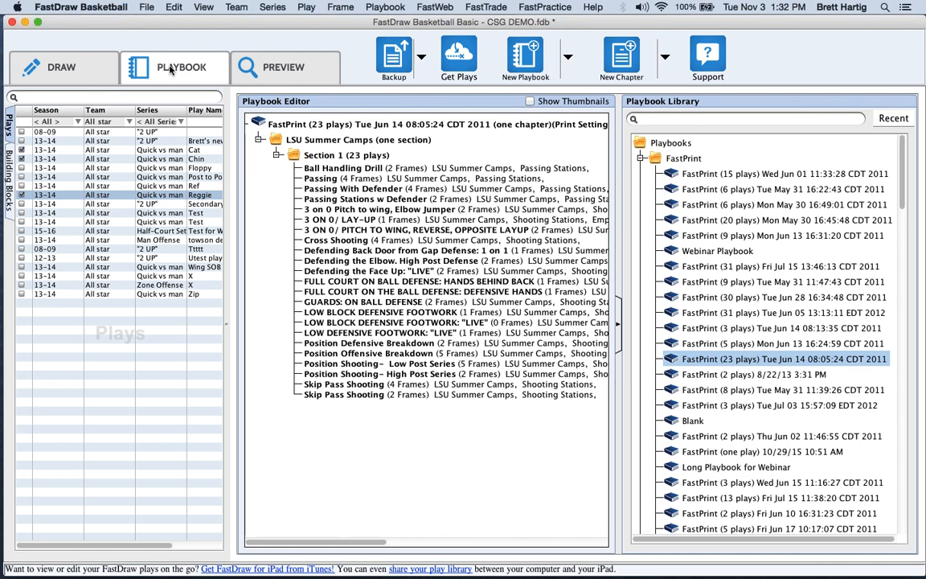
Reorder DEFENSIVE HANDS and Passing, add Test, towson demo and Floppy, then load Webinar Playbook.
{"action": "mouse_move", "coordinate": [347, 291]}
{"action": "left_mouse_down"}
{"action": "mouse_move", "coordinate": [350, 246]}
{"action": "mouse_move", "coordinate": [347, 296]}
{"action": "left_mouse_up"}
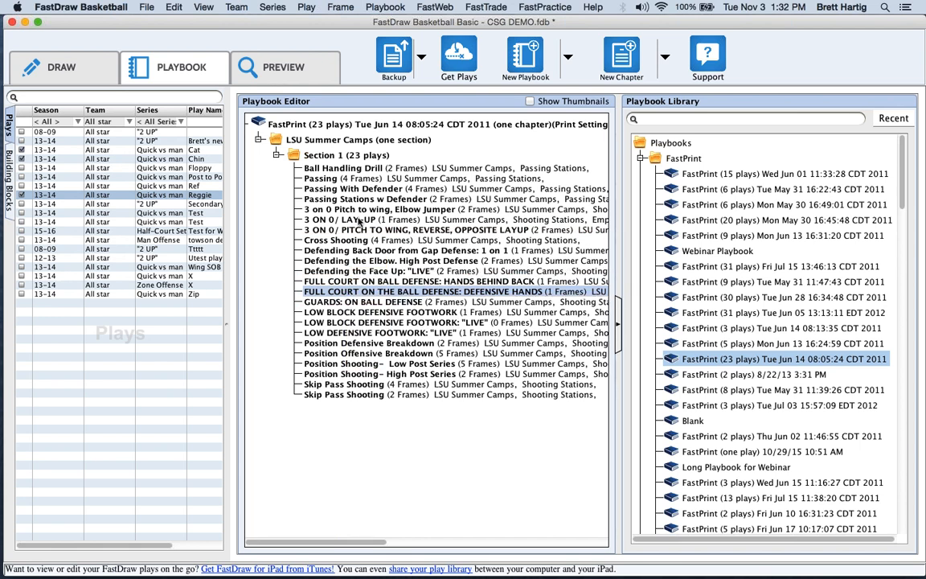
{"action": "mouse_move", "coordinate": [361, 182]}
{"action": "left_mouse_down"}
{"action": "mouse_move", "coordinate": [354, 241]}
{"action": "mouse_move", "coordinate": [358, 181]}
{"action": "left_mouse_up"}
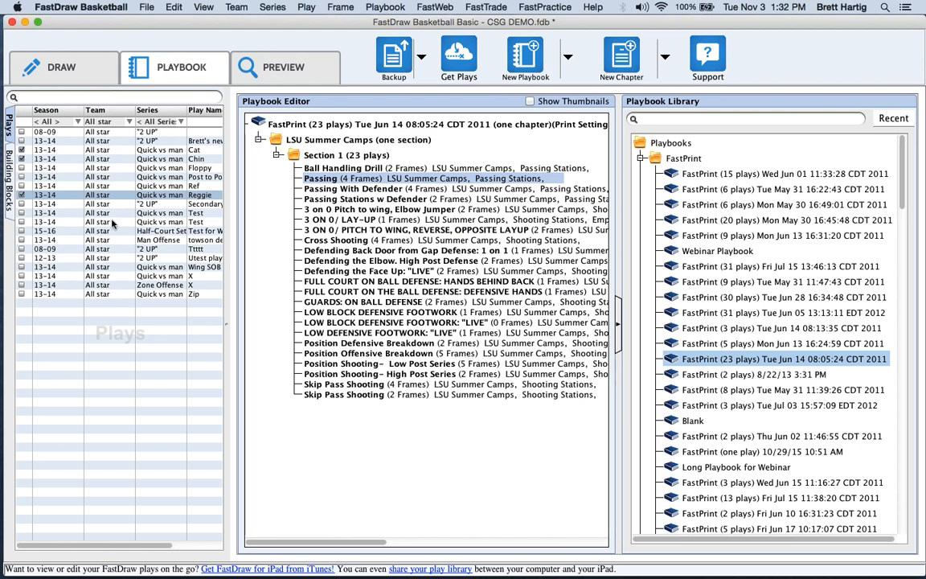
{"action": "left_click", "coordinate": [113, 222]}
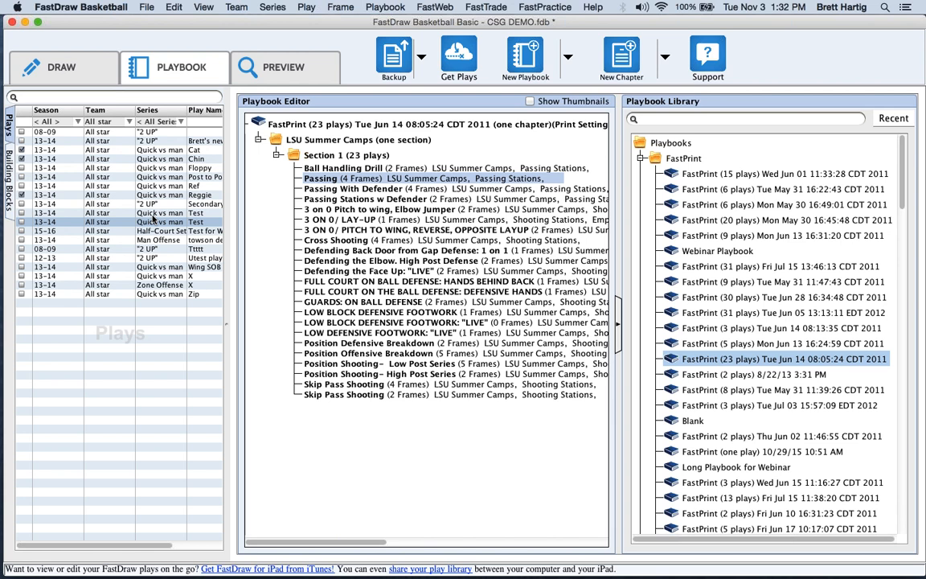
{"action": "left_click_drag", "start_coordinate": [153, 217], "coordinate": [316, 276]}
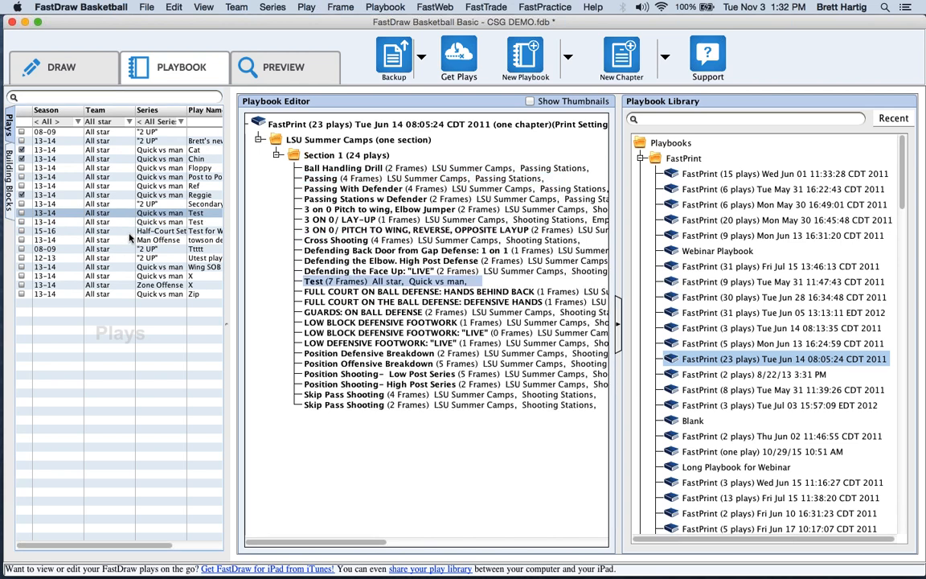
{"action": "left_click_drag", "start_coordinate": [127, 240], "coordinate": [315, 277]}
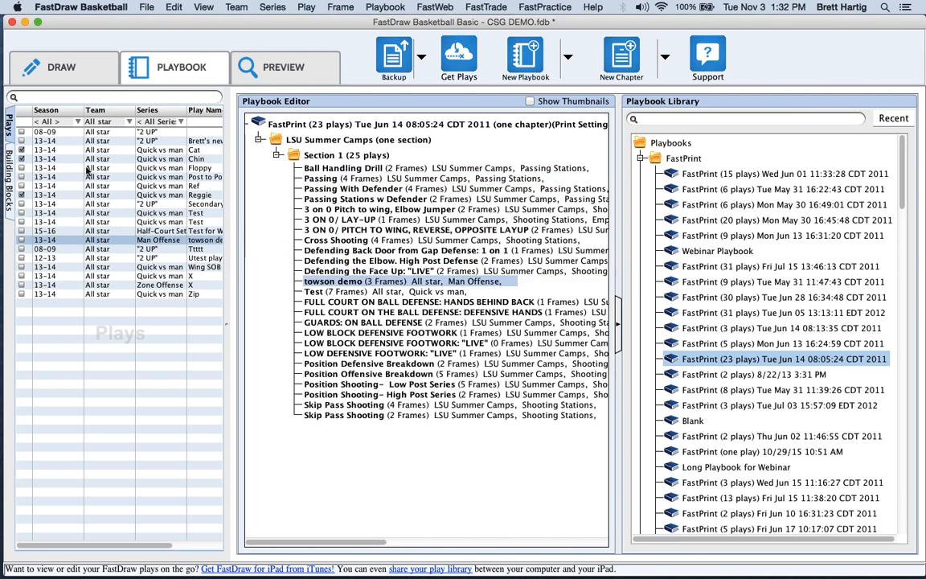
{"action": "left_click", "coordinate": [105, 169]}
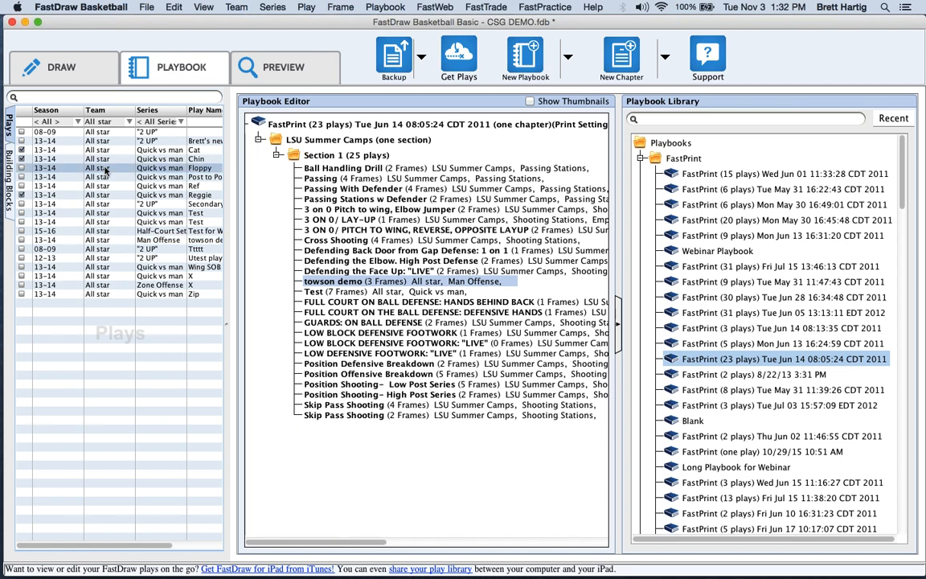
{"action": "left_click_drag", "start_coordinate": [106, 169], "coordinate": [328, 224]}
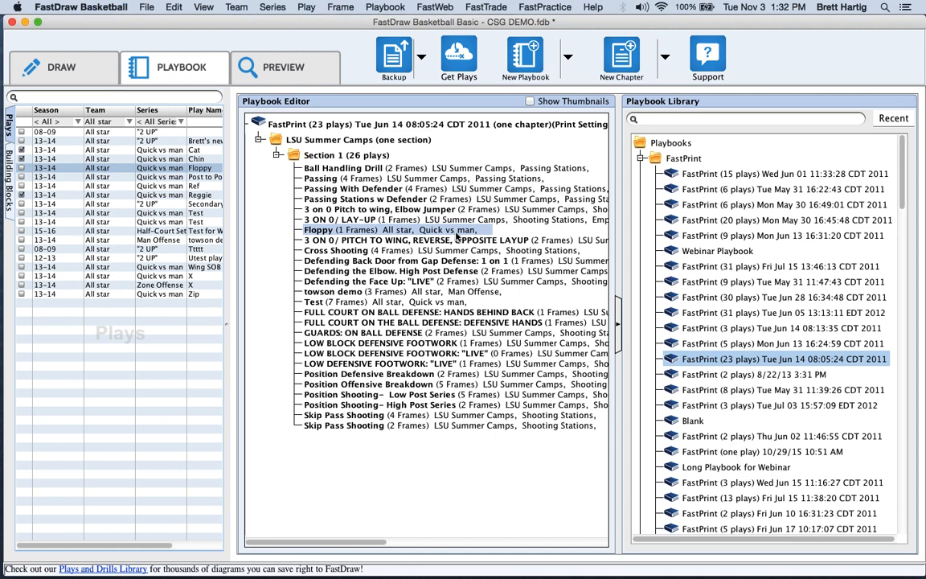
{"action": "left_click", "coordinate": [710, 252]}
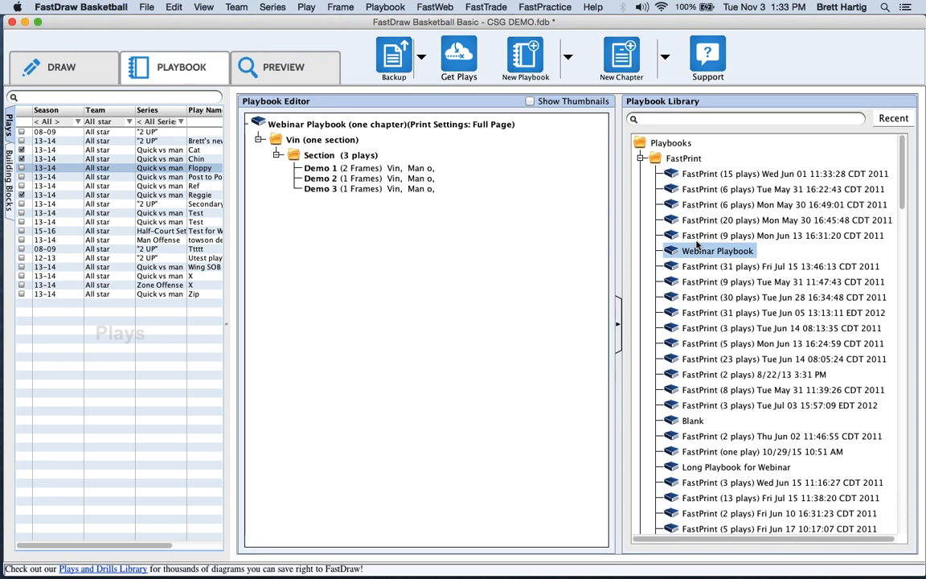
Add Secondary, Test and Test for Webinar to the Vin section.
{"action": "double_click", "coordinate": [186, 204]}
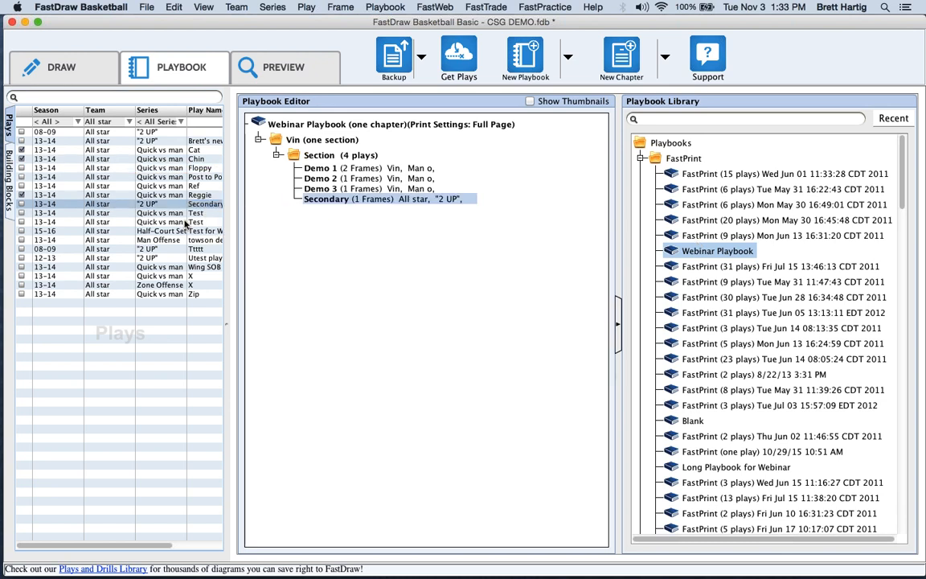
{"action": "double_click", "coordinate": [138, 213]}
{"action": "left_click_drag", "start_coordinate": [129, 231], "coordinate": [361, 218]}
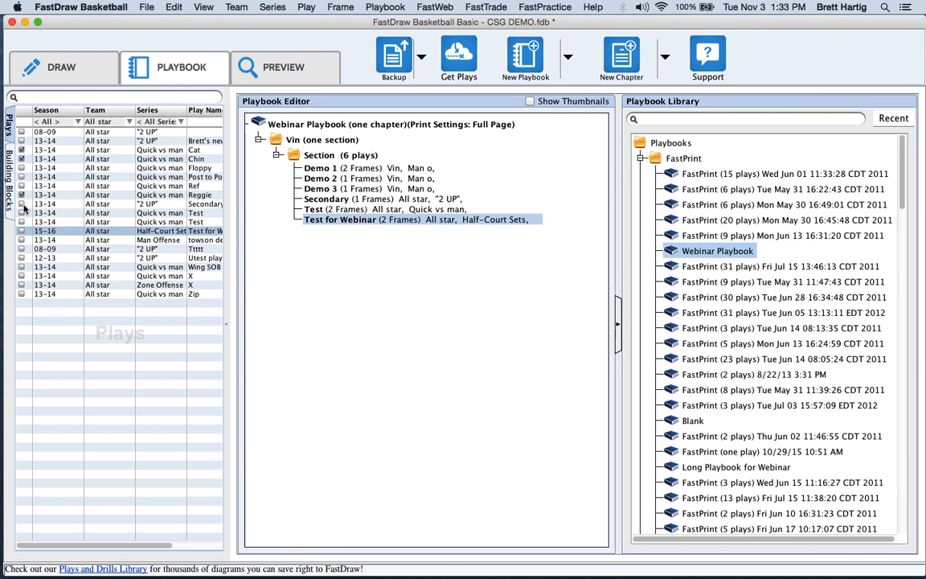
Check Secondary, towson demo and Test, and add all six checked plays to the Vin chapter.
{"action": "left_click", "coordinate": [21, 240]}
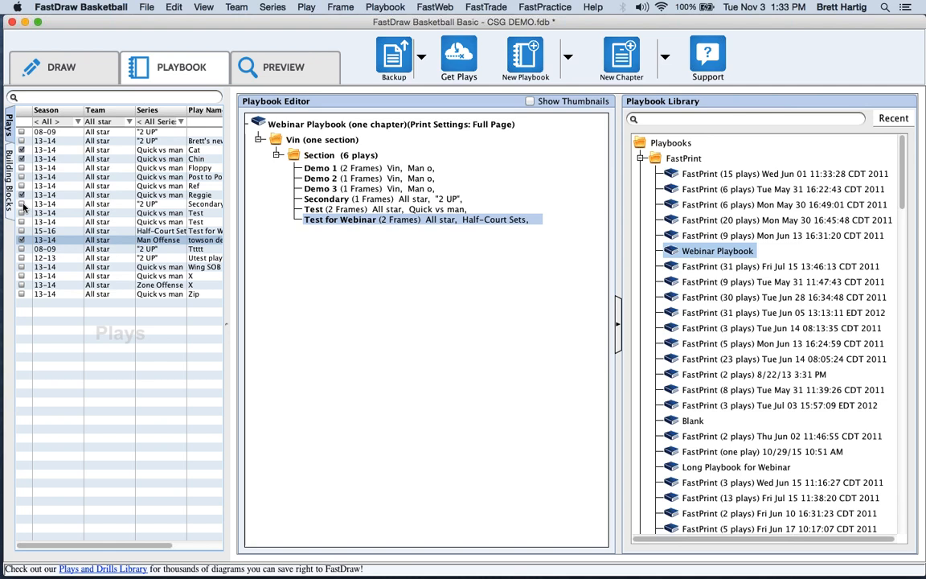
{"action": "left_click", "coordinate": [22, 203]}
{"action": "left_click", "coordinate": [22, 222]}
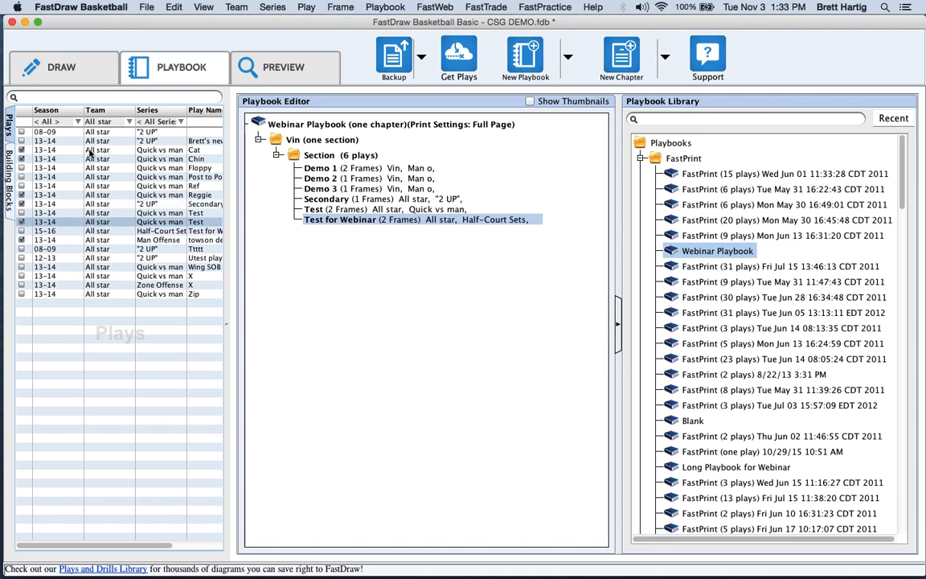
{"action": "right_click", "coordinate": [88, 225]}
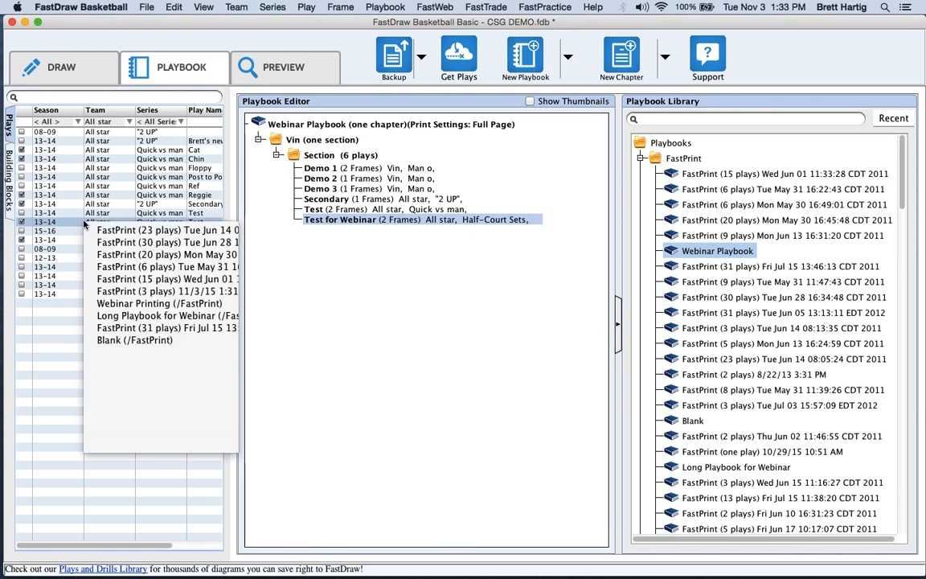
{"action": "mouse_move", "coordinate": [161, 400]}
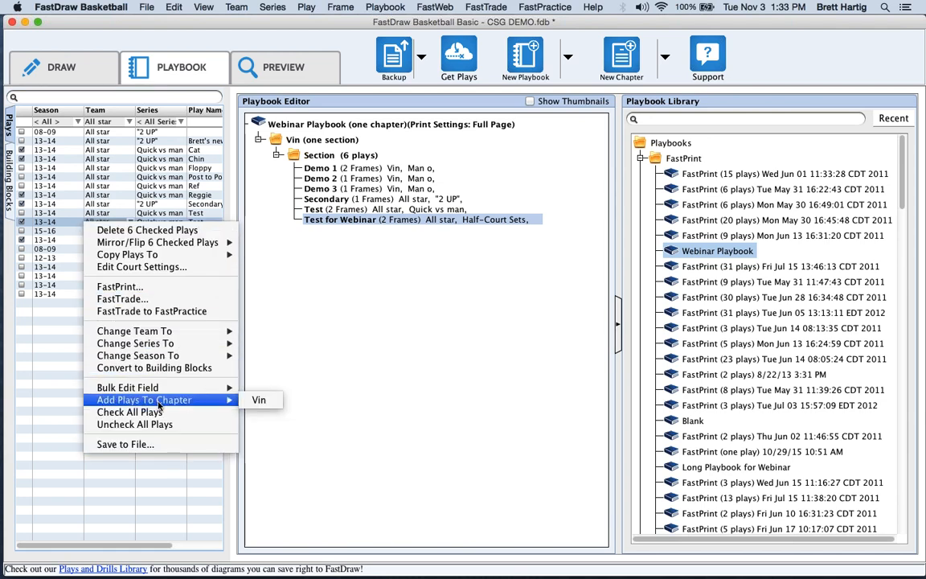
{"action": "left_click", "coordinate": [261, 400]}
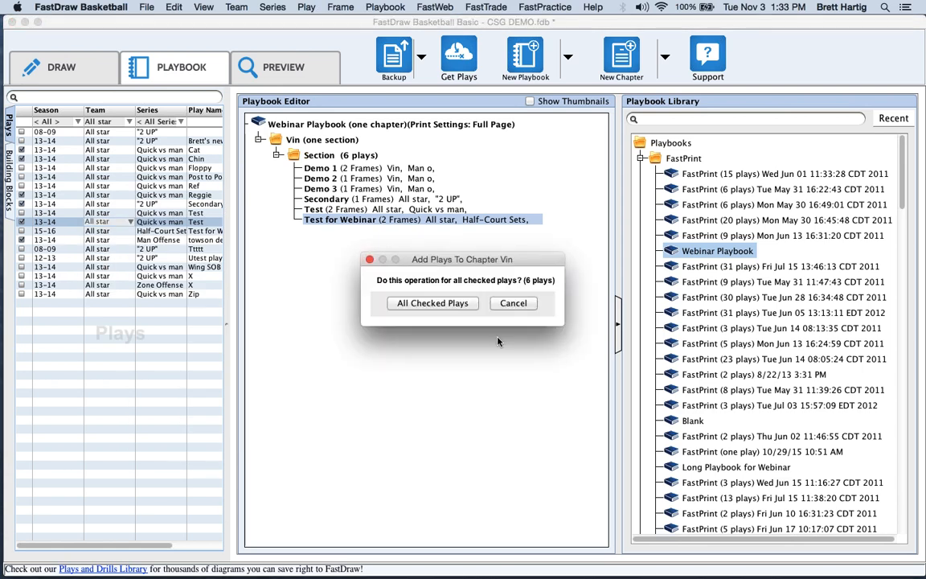
{"action": "left_click", "coordinate": [422, 301]}
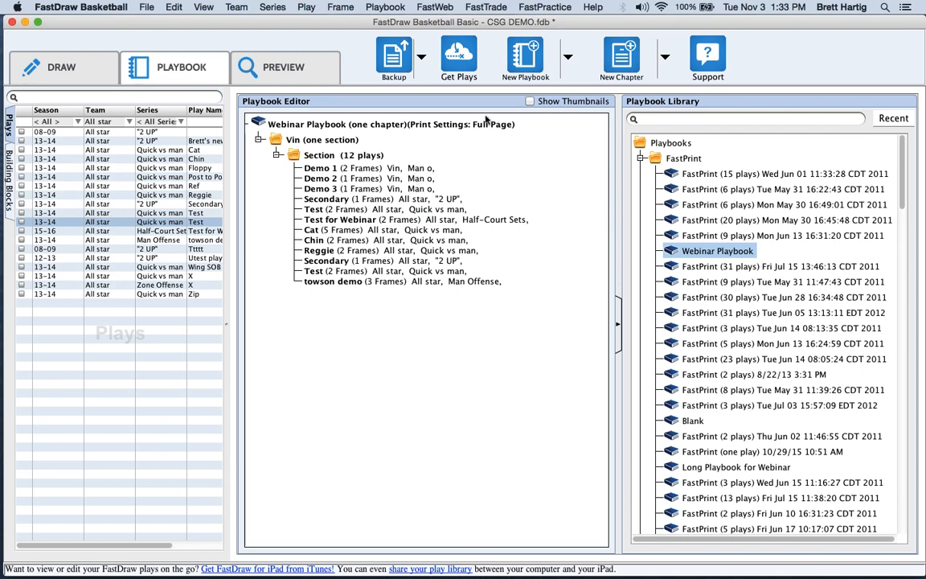
Create playbook 'Webinar Playbook Number Two' with first chapter Offense in the 13-14 folder.
{"action": "left_click", "coordinate": [527, 60]}
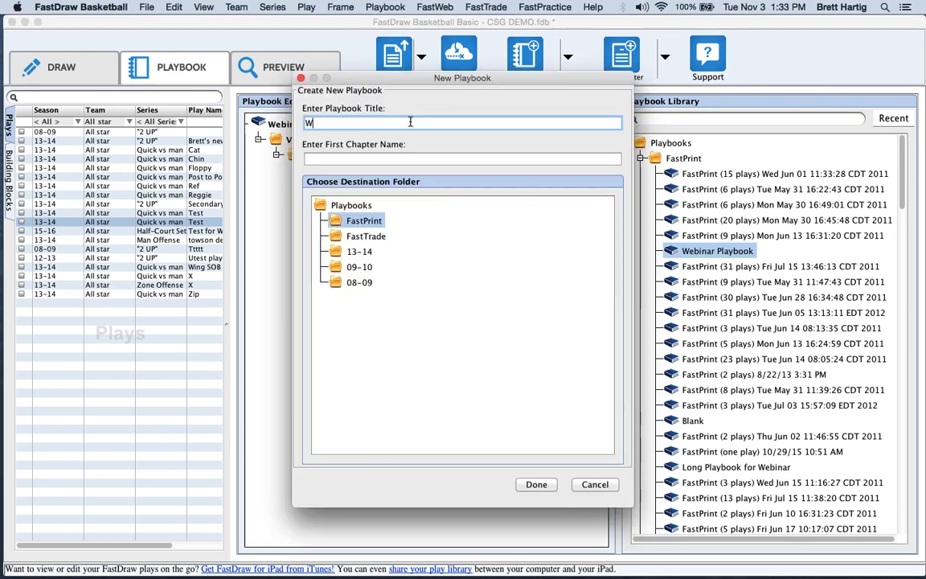
{"action": "type", "text": "Webinar "}
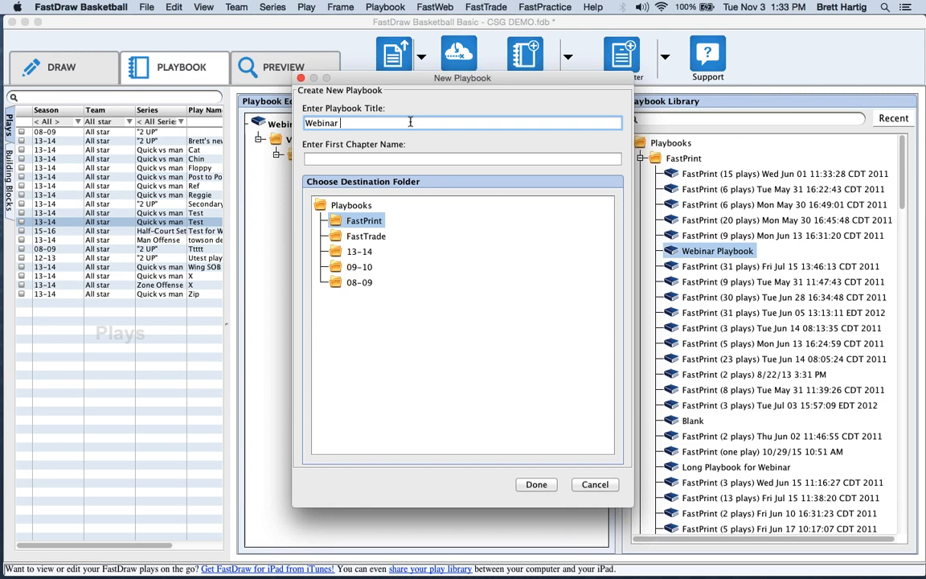
{"action": "type", "text": "Playbook Number Two"}
{"action": "left_click", "coordinate": [359, 158]}
{"action": "type", "text": "WEb"}
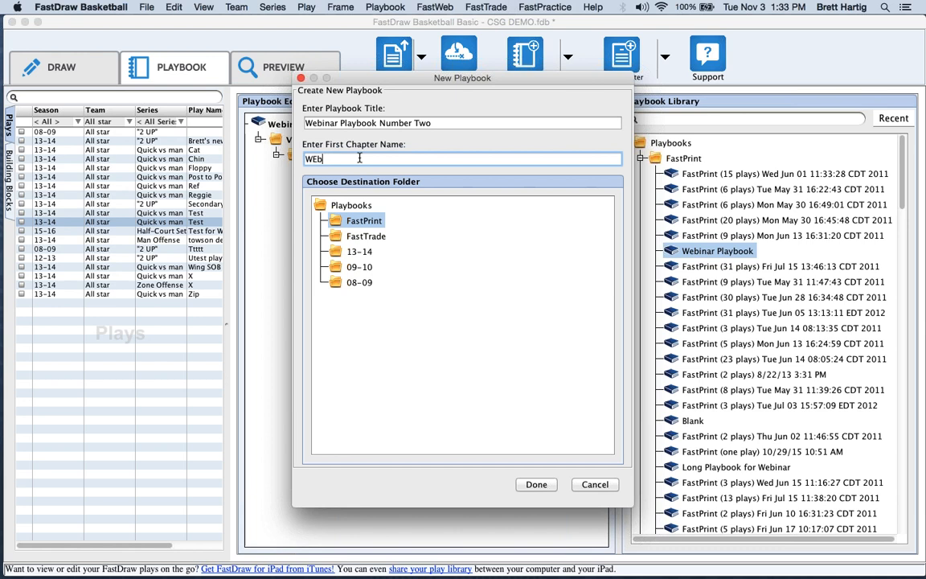
{"action": "key", "text": "BackSpace"}
{"action": "key", "text": "BackSpace"}
{"action": "key", "text": "BackSpace"}
{"action": "type", "text": "Offense"}
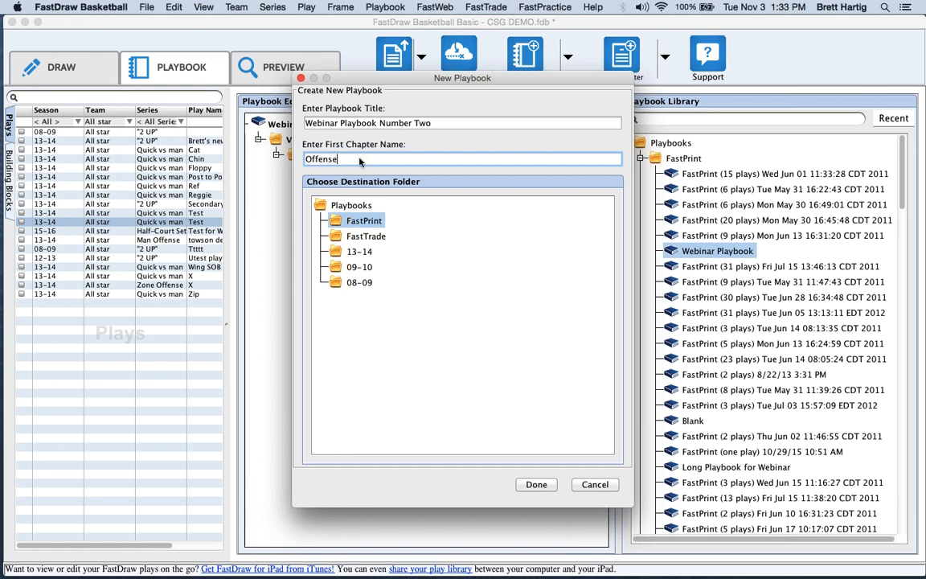
{"action": "left_click", "coordinate": [358, 252]}
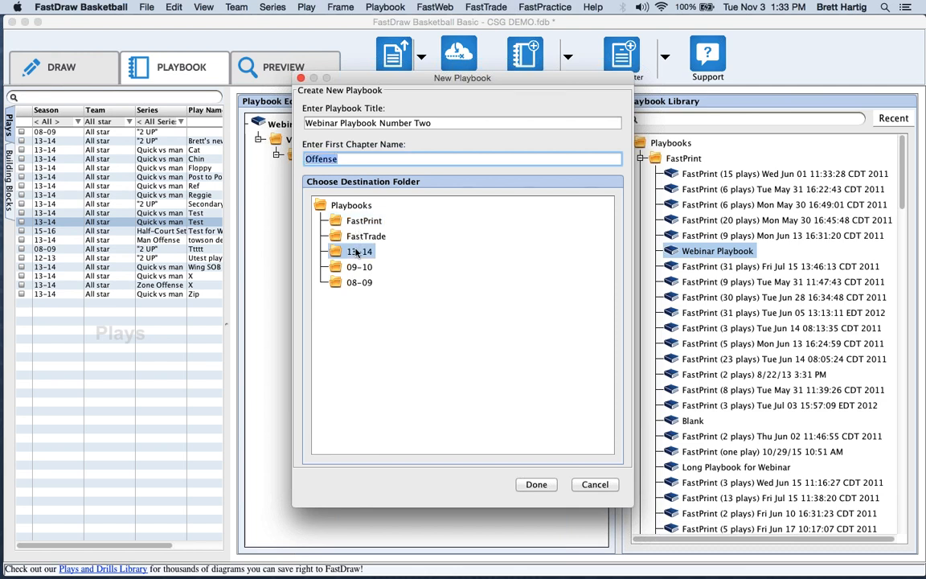
{"action": "left_click", "coordinate": [537, 485]}
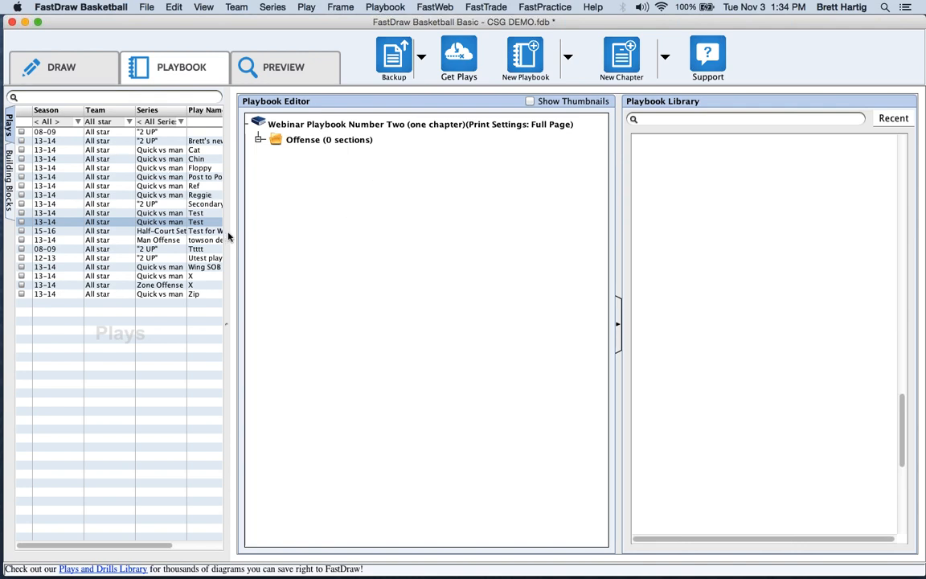
Widen the Plays panel and try All Teams with the DRAWING PLAYS and Fast Model Basketball series.
{"action": "left_click_drag", "start_coordinate": [229, 236], "coordinate": [292, 237]}
{"action": "left_click", "coordinate": [129, 122]}
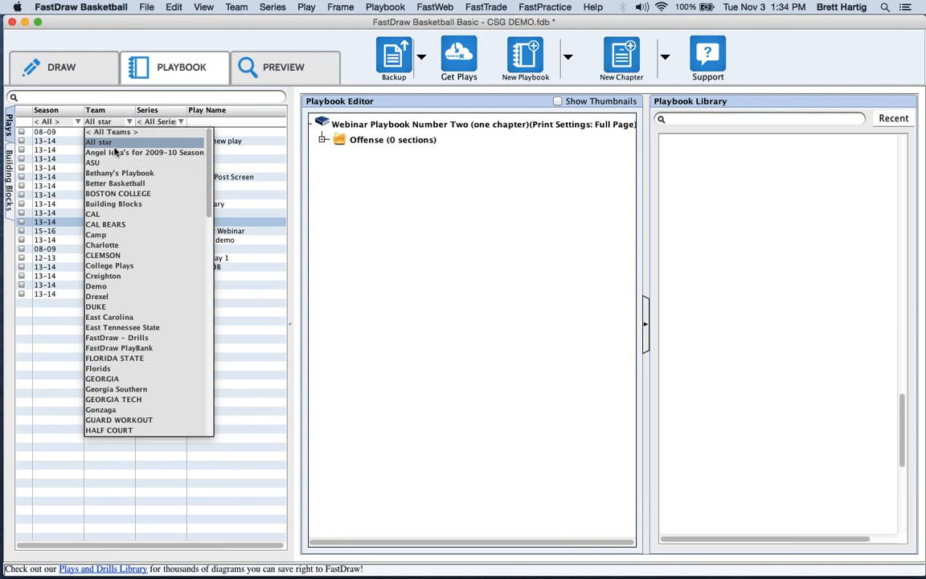
{"action": "left_click", "coordinate": [105, 131]}
{"action": "left_click", "coordinate": [155, 121]}
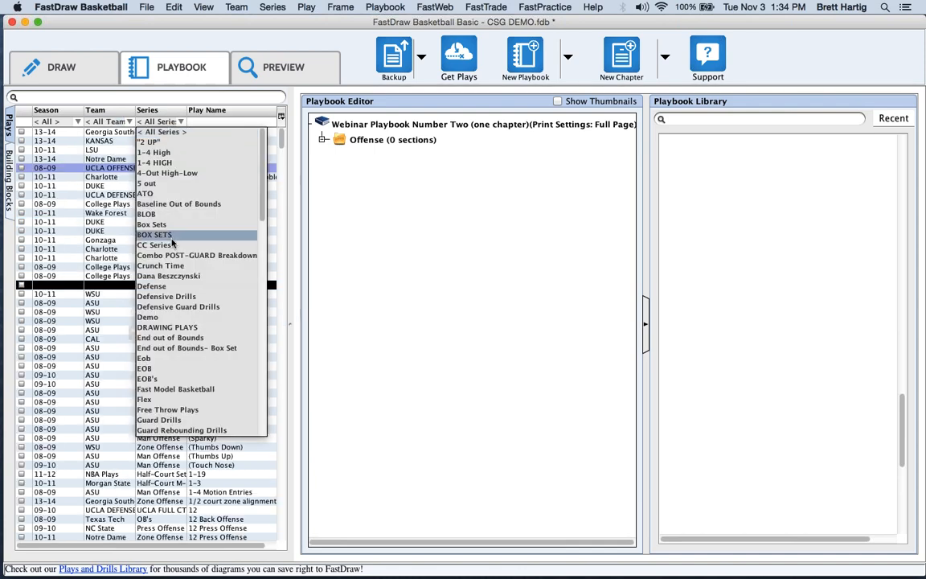
{"action": "left_click", "coordinate": [165, 327]}
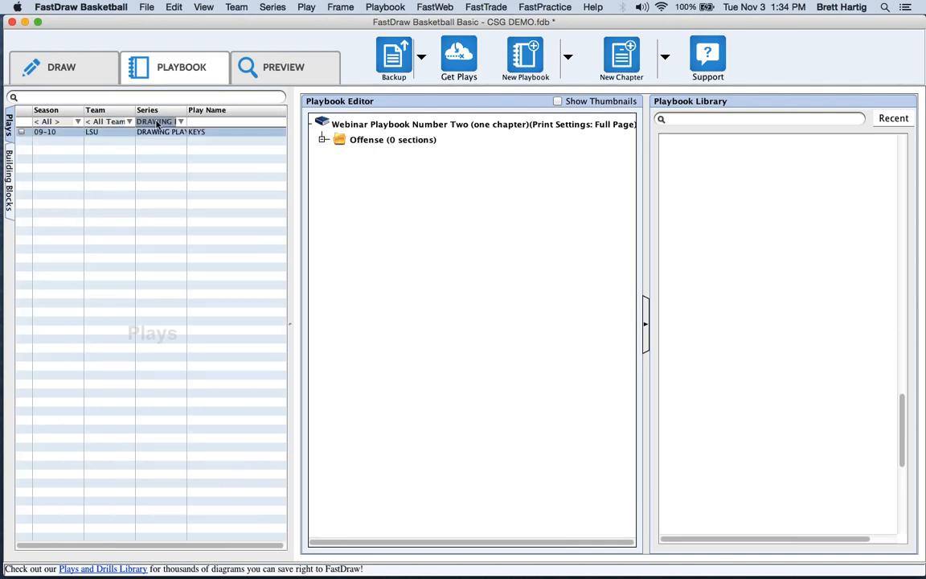
{"action": "left_click", "coordinate": [158, 122]}
{"action": "left_click", "coordinate": [153, 384]}
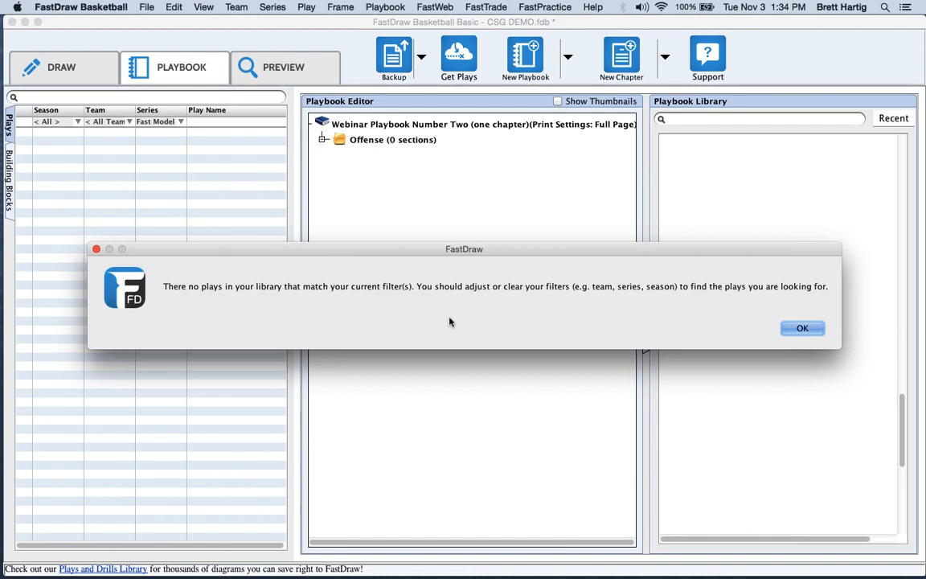
{"action": "left_click", "coordinate": [802, 329]}
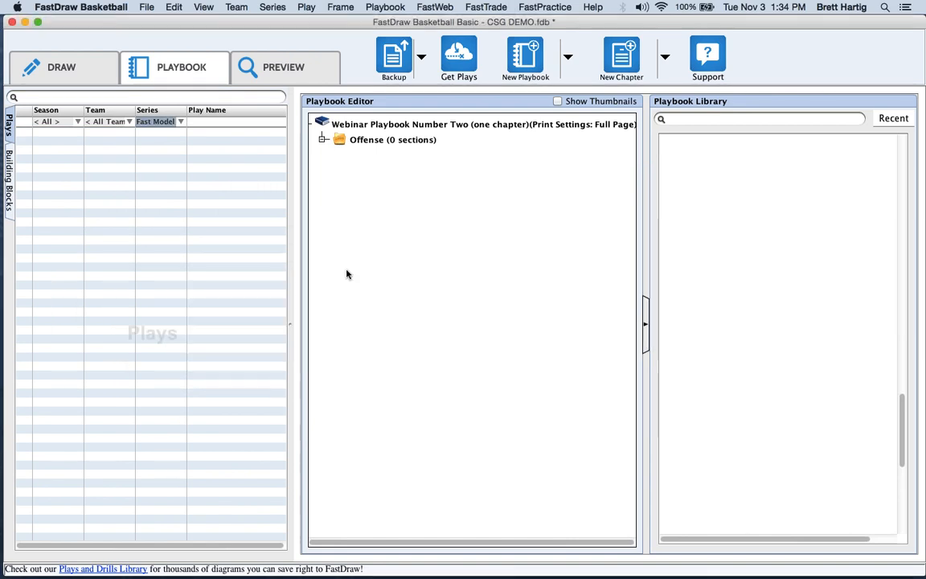
Filter the Plays list to the All star team and < All Series >.
{"action": "left_click", "coordinate": [125, 123]}
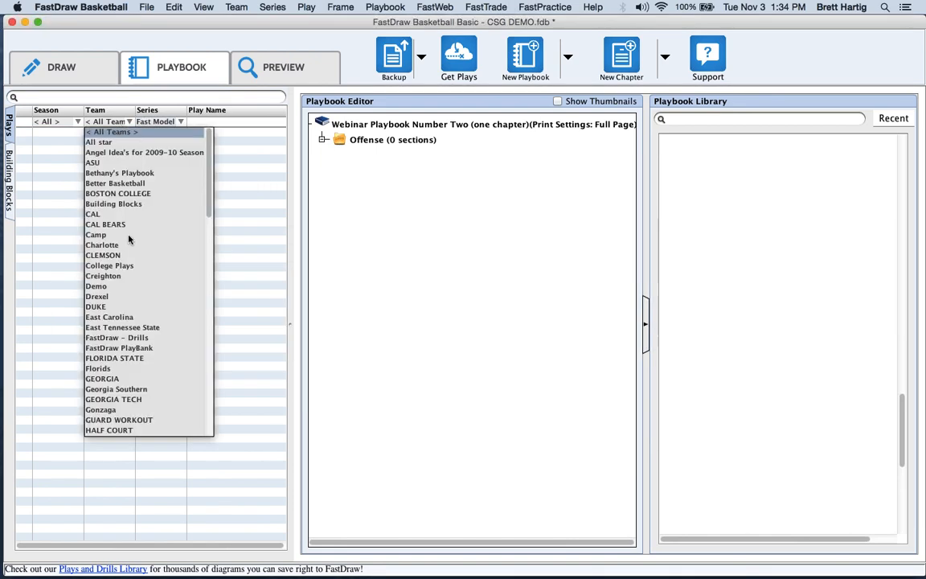
{"action": "left_click", "coordinate": [127, 143]}
{"action": "left_click", "coordinate": [790, 329]}
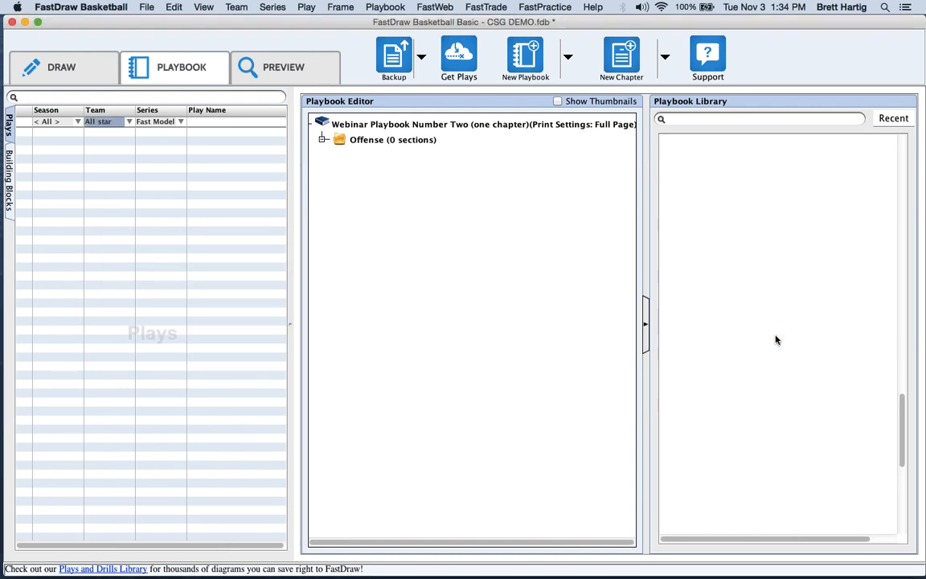
{"action": "left_click", "coordinate": [158, 121]}
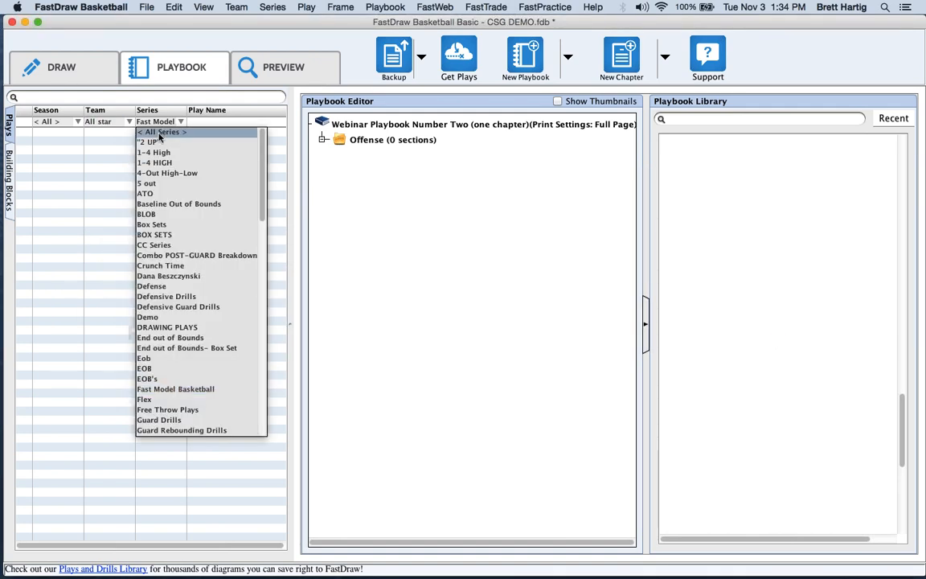
{"action": "left_click", "coordinate": [158, 132]}
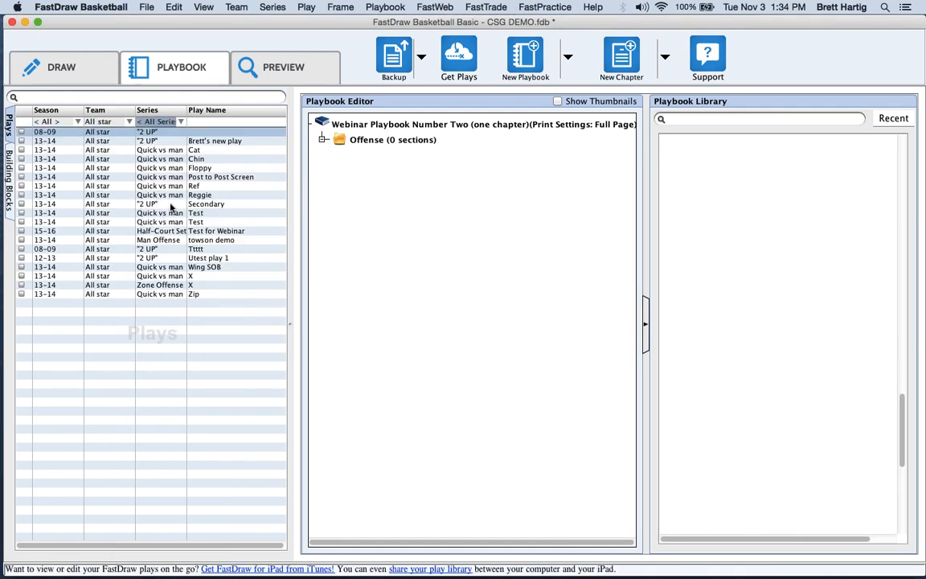
Put Secondary, Reggie and Test into a new section of the Offense chapter.
{"action": "left_click_drag", "start_coordinate": [161, 204], "coordinate": [378, 144]}
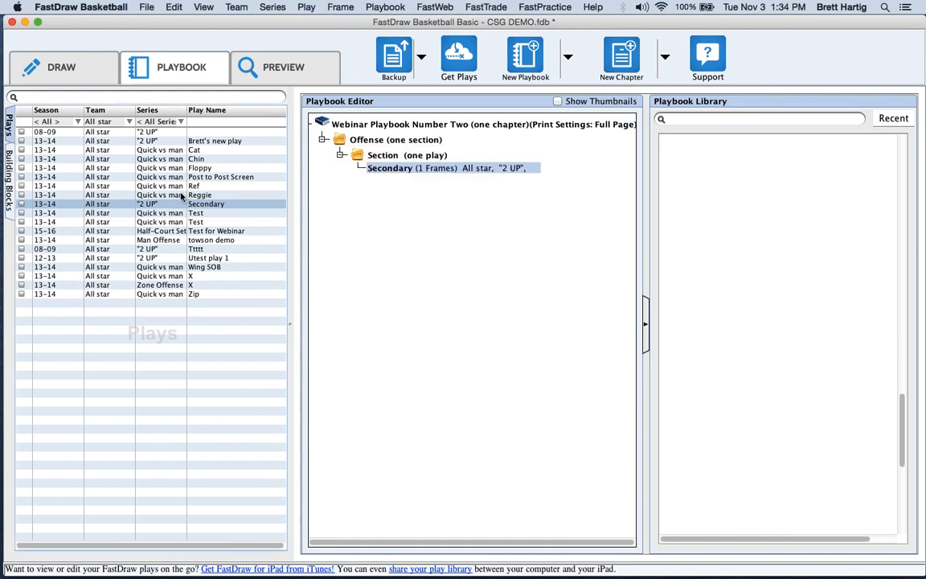
{"action": "double_click", "coordinate": [183, 195]}
{"action": "left_click_drag", "start_coordinate": [193, 222], "coordinate": [441, 215]}
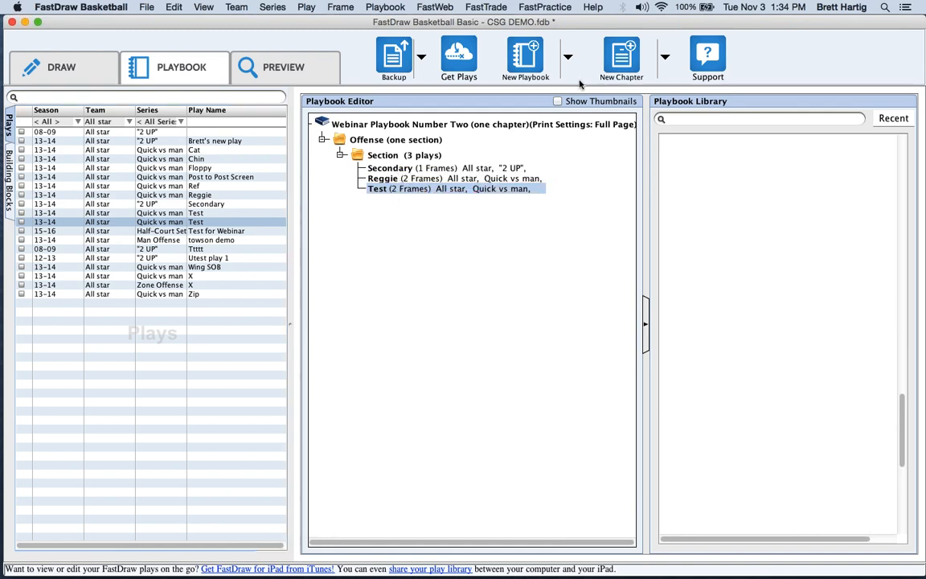
{"action": "left_click", "coordinate": [666, 55]}
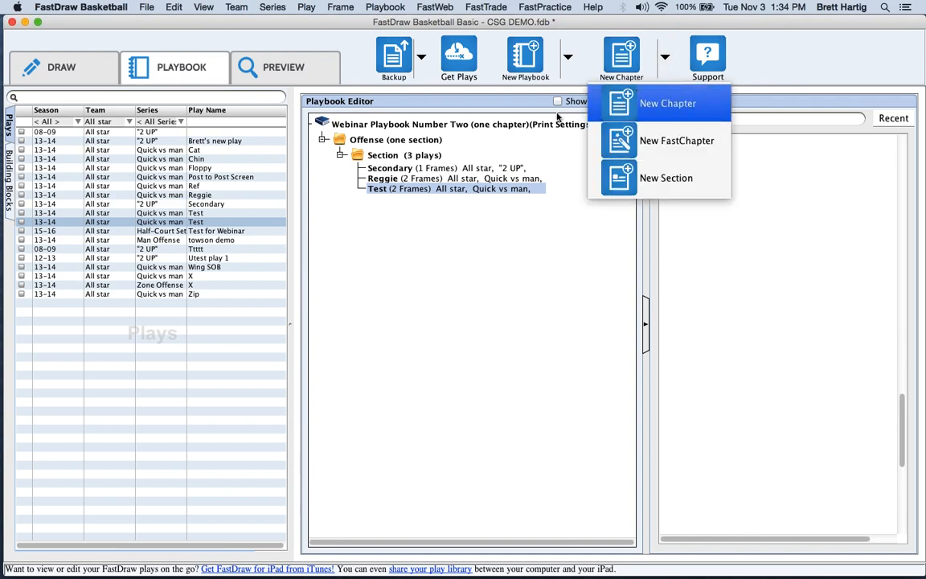
Add a new chapter named Defense to the playbook.
{"action": "left_click", "coordinate": [374, 201]}
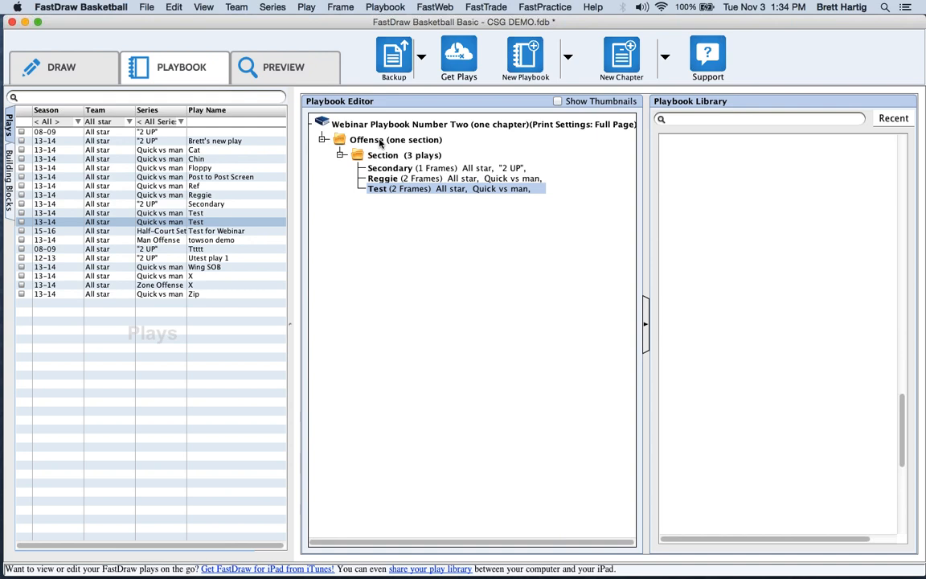
{"action": "left_click", "coordinate": [609, 66]}
{"action": "type", "text": "D"}
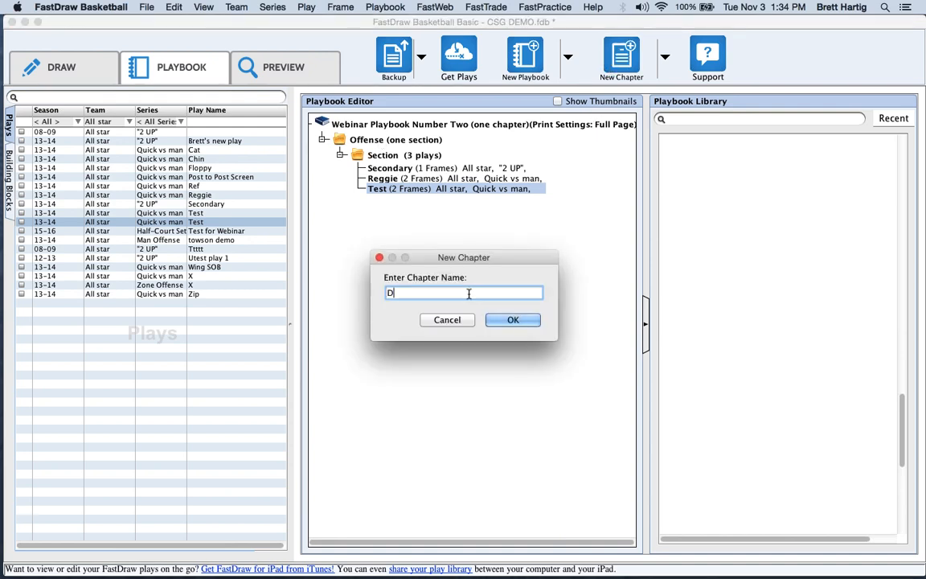
{"action": "type", "text": "efense"}
{"action": "key", "text": "Return"}
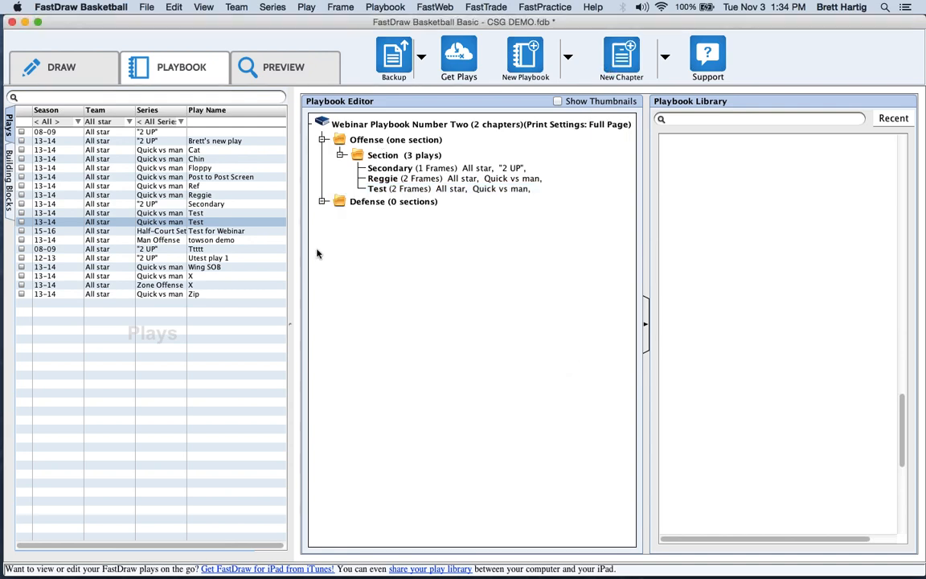
Drag towson demo, Utest play 1 and Ttttt into the playbook around the Defense chapter.
{"action": "double_click", "coordinate": [241, 240]}
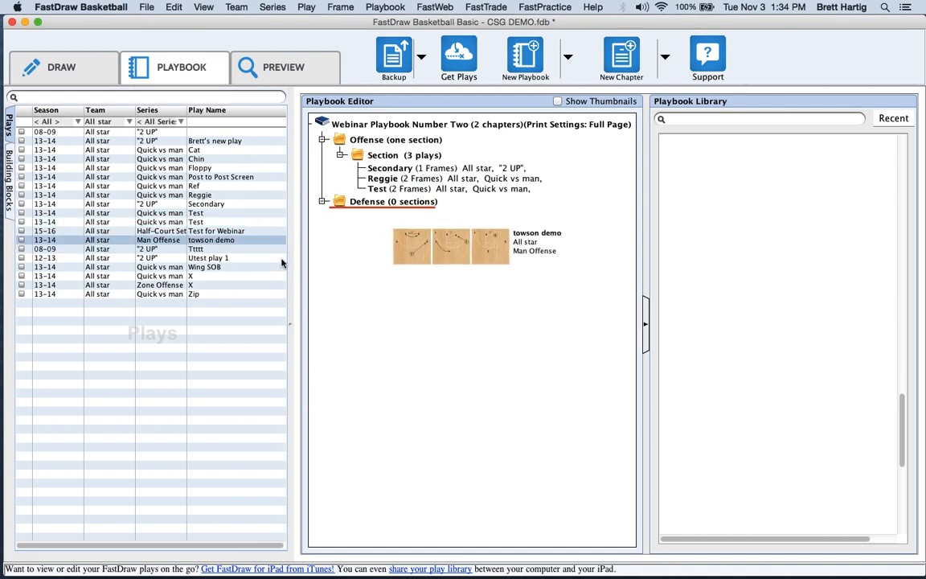
{"action": "left_click_drag", "start_coordinate": [222, 260], "coordinate": [419, 263]}
{"action": "left_click_drag", "start_coordinate": [218, 251], "coordinate": [381, 247]}
{"action": "left_click_drag", "start_coordinate": [258, 247], "coordinate": [425, 200]}
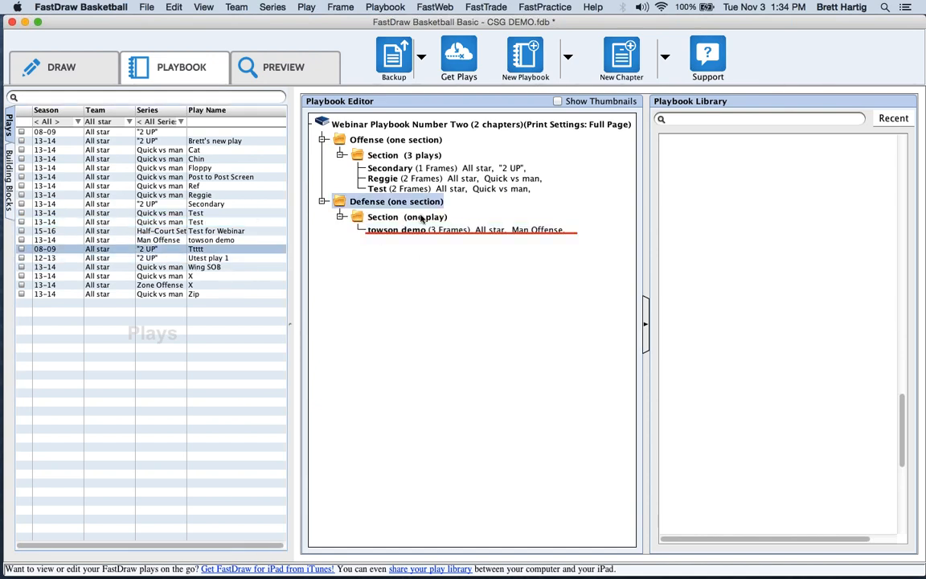
{"action": "left_click", "coordinate": [418, 231]}
{"action": "left_click_drag", "start_coordinate": [145, 258], "coordinate": [401, 144]}
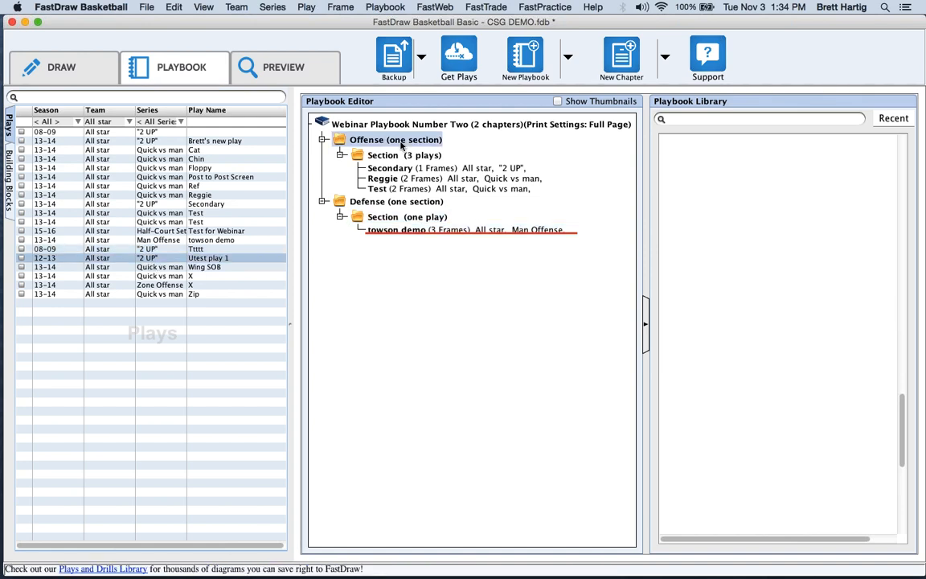
{"action": "left_click_drag", "start_coordinate": [401, 145], "coordinate": [378, 142]}
Check the Ref and Test plays in the Plays list.
{"action": "left_click", "coordinate": [64, 67]}
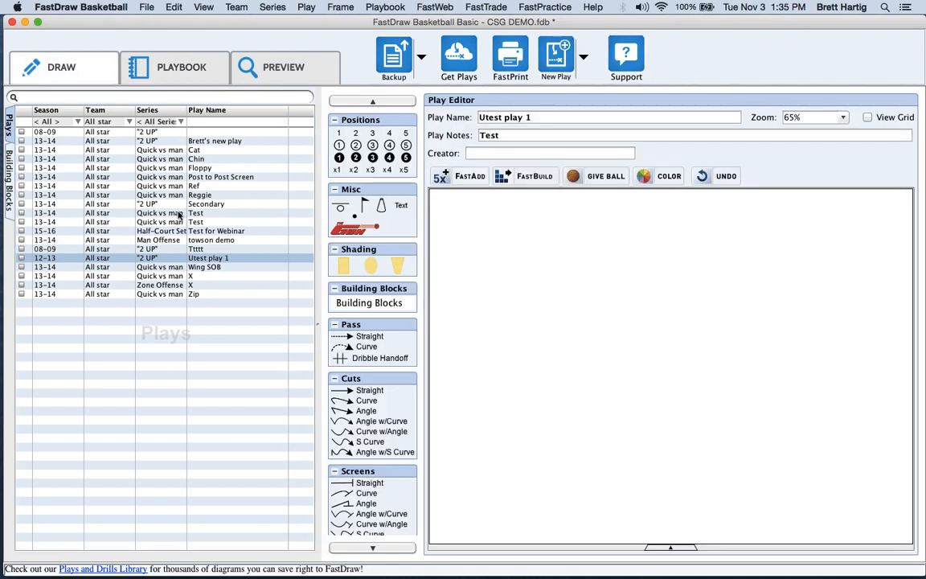
{"action": "left_click", "coordinate": [22, 186]}
{"action": "left_click", "coordinate": [21, 222]}
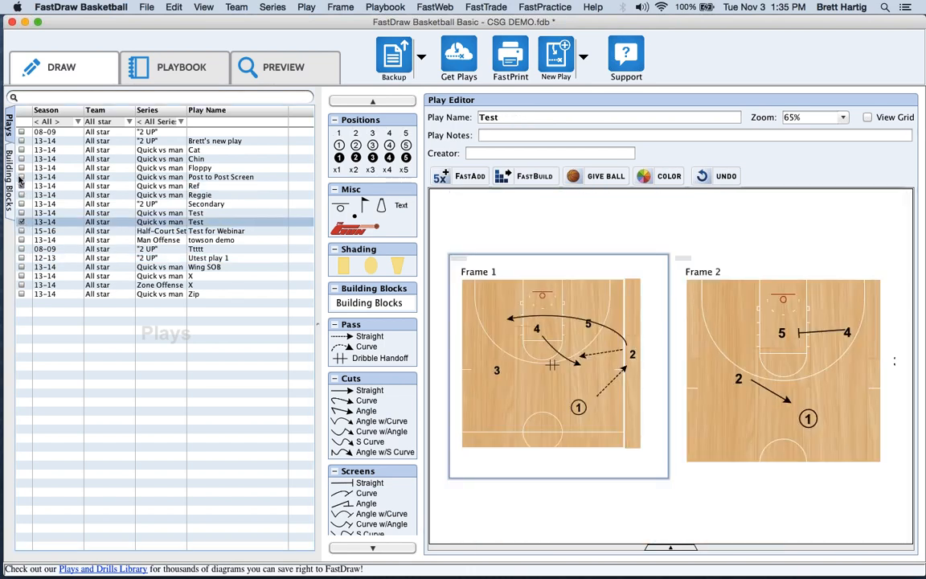
FastPrint the checked plays into a new playbook and open it in the Playbook editor.
{"action": "left_click", "coordinate": [511, 58]}
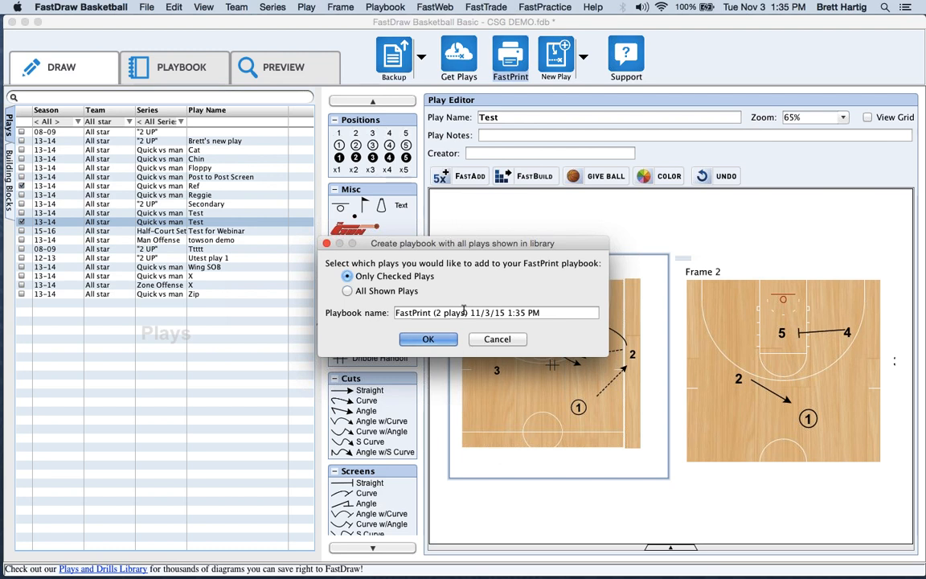
{"action": "left_click", "coordinate": [456, 318]}
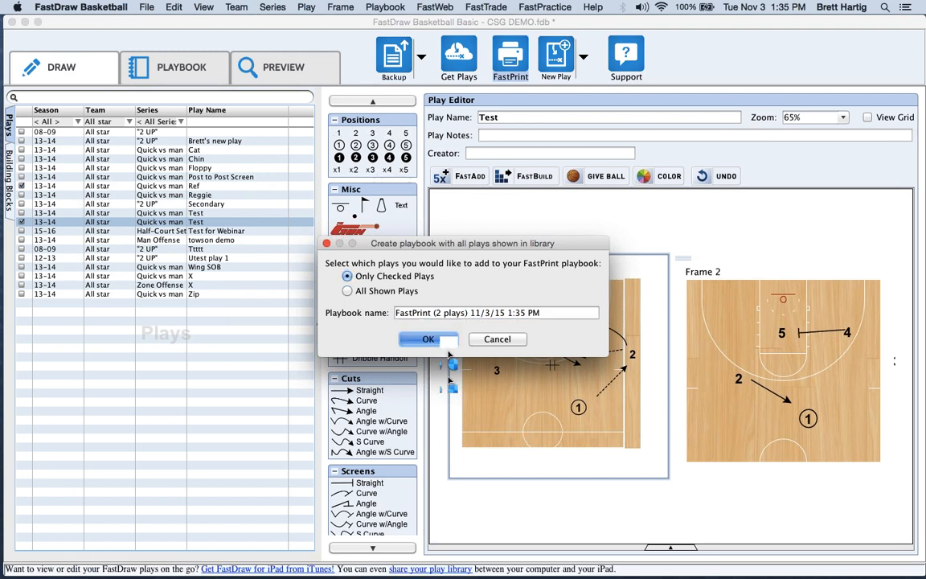
{"action": "left_click", "coordinate": [443, 341]}
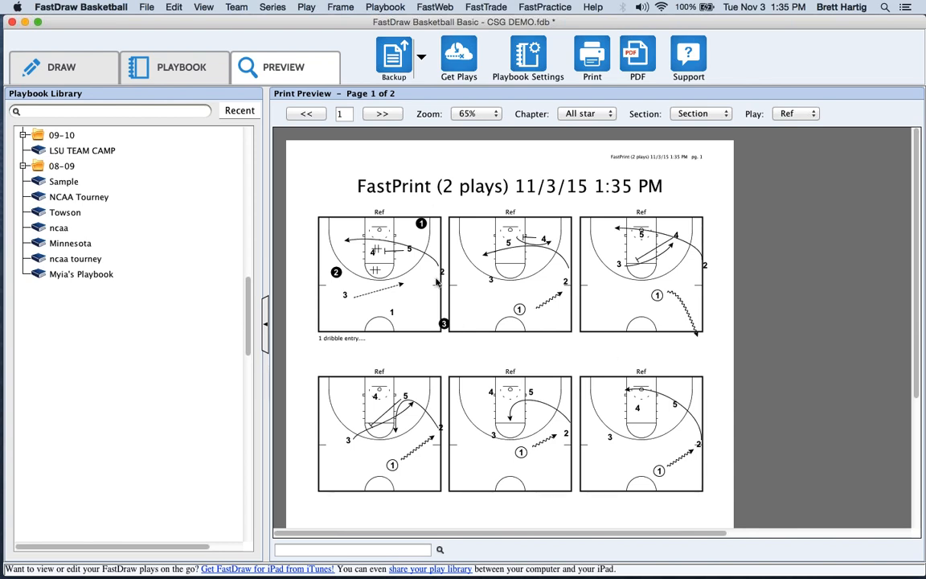
{"action": "left_click", "coordinate": [52, 67]}
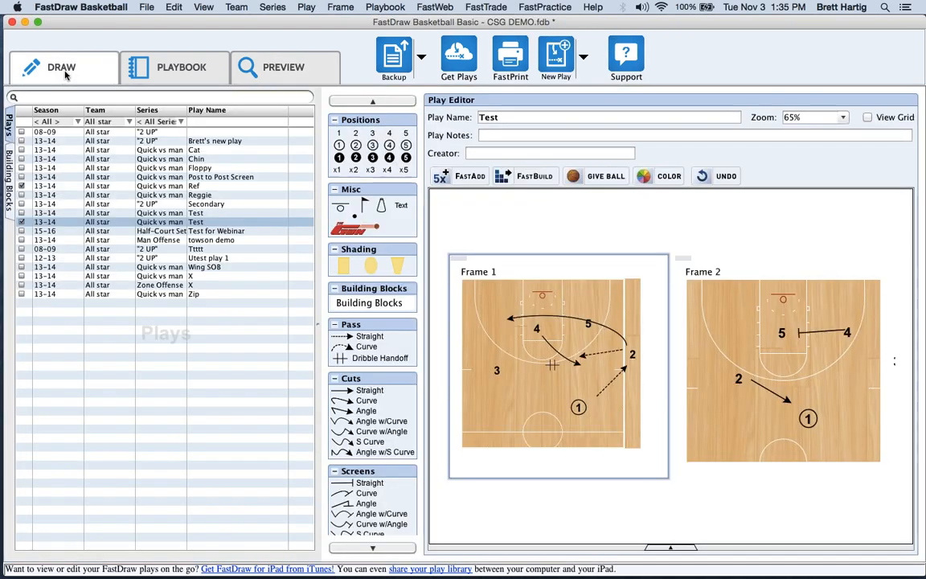
{"action": "left_click", "coordinate": [207, 73]}
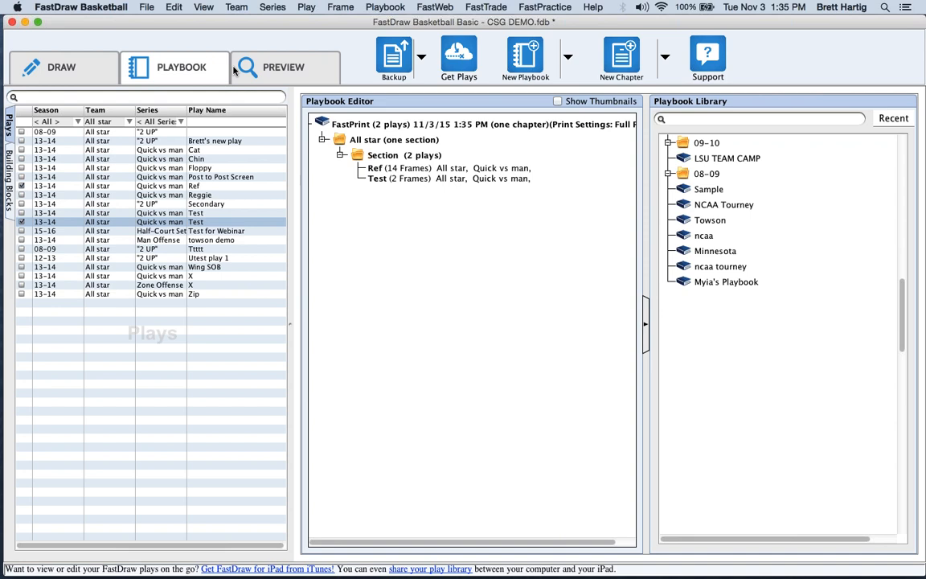
Start a new playbook, cancel it, and select the Reggie play.
{"action": "left_click", "coordinate": [526, 56]}
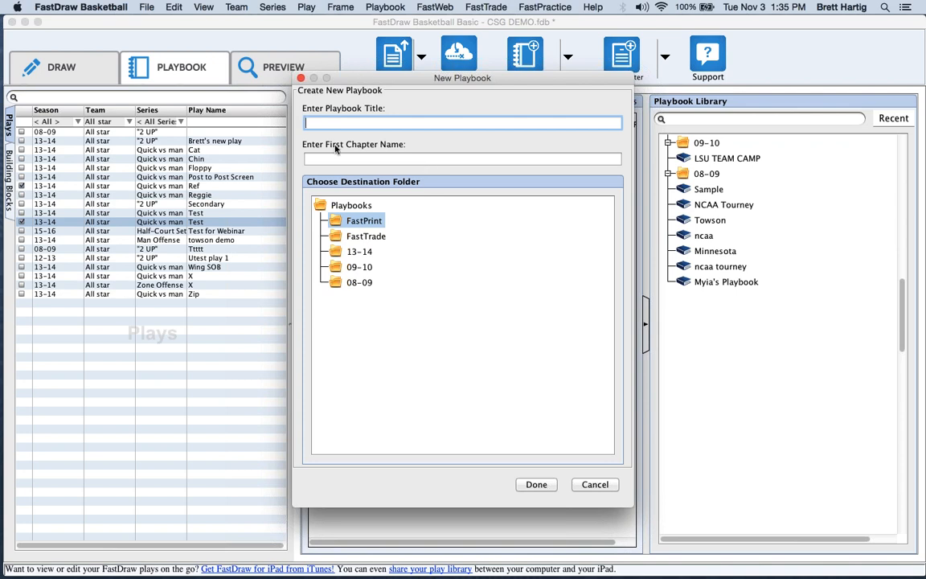
{"action": "left_click", "coordinate": [596, 484]}
{"action": "left_click", "coordinate": [201, 195]}
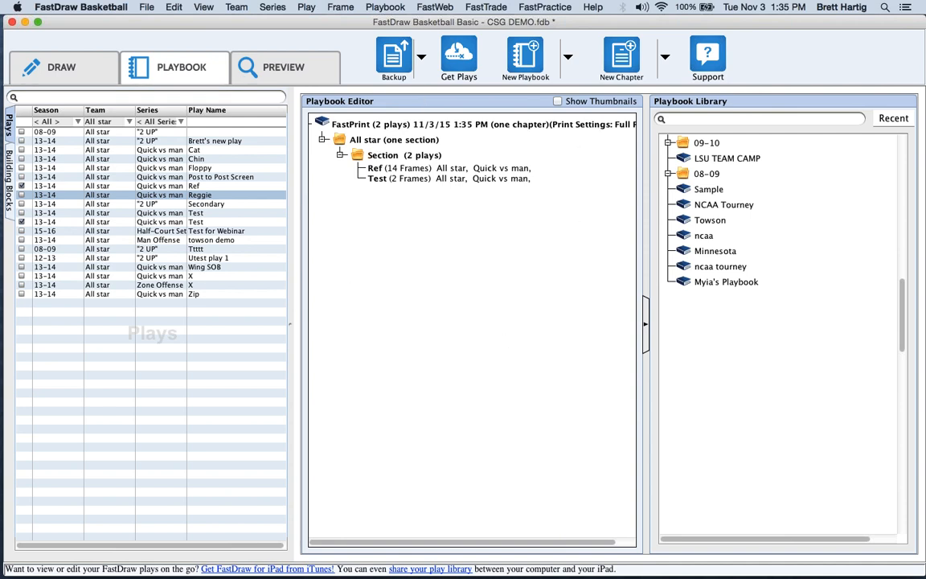
Back up the play database without the online service, and show the FastPrint (2 plays) playbook preview.
{"action": "left_click", "coordinate": [402, 69]}
{"action": "left_click", "coordinate": [533, 295]}
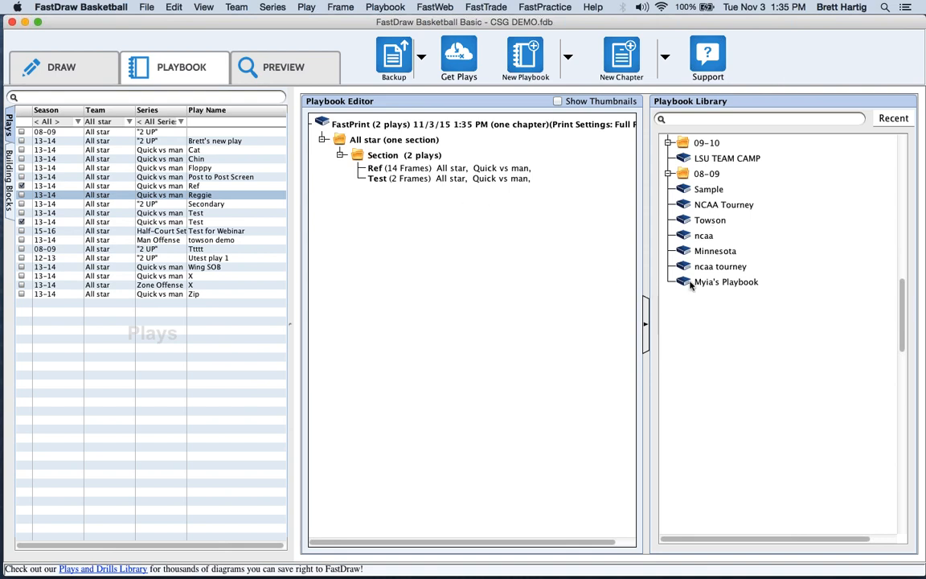
{"action": "scroll", "coordinate": [844, 278], "scroll_direction": "up", "scroll_amount": 10}
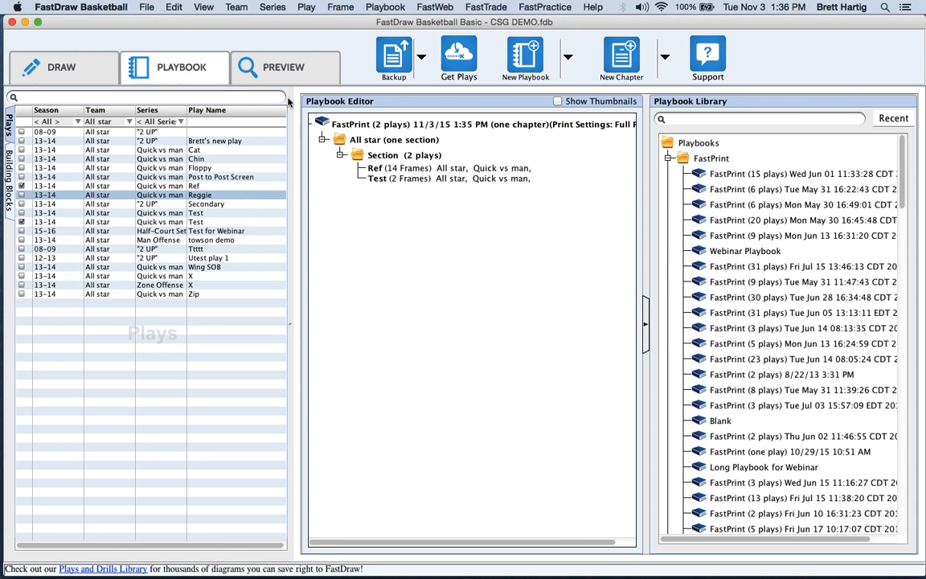
{"action": "left_click", "coordinate": [283, 72]}
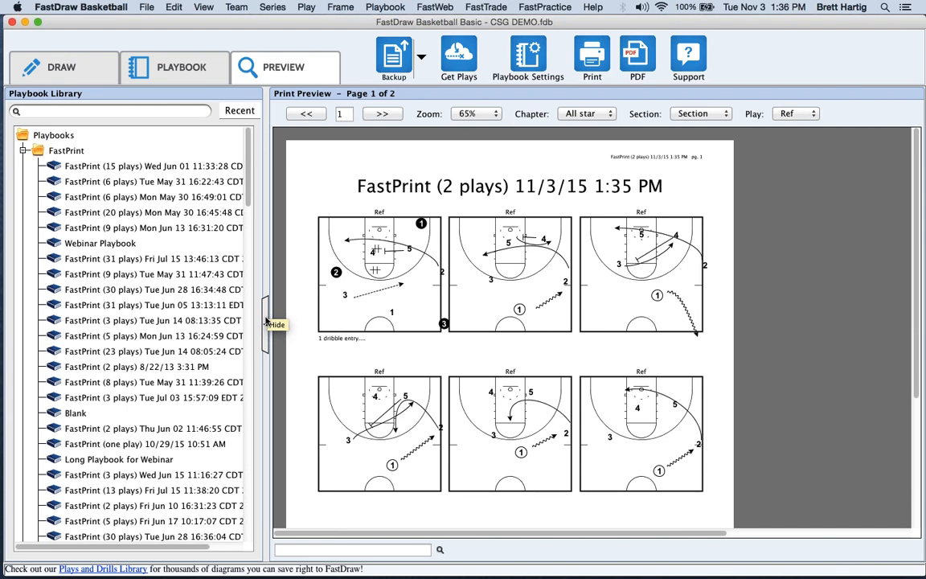
Widen, hide and restore the Playbook Library, adjusting the library and preview panel widths.
{"action": "left_click_drag", "start_coordinate": [266, 321], "coordinate": [276, 321]}
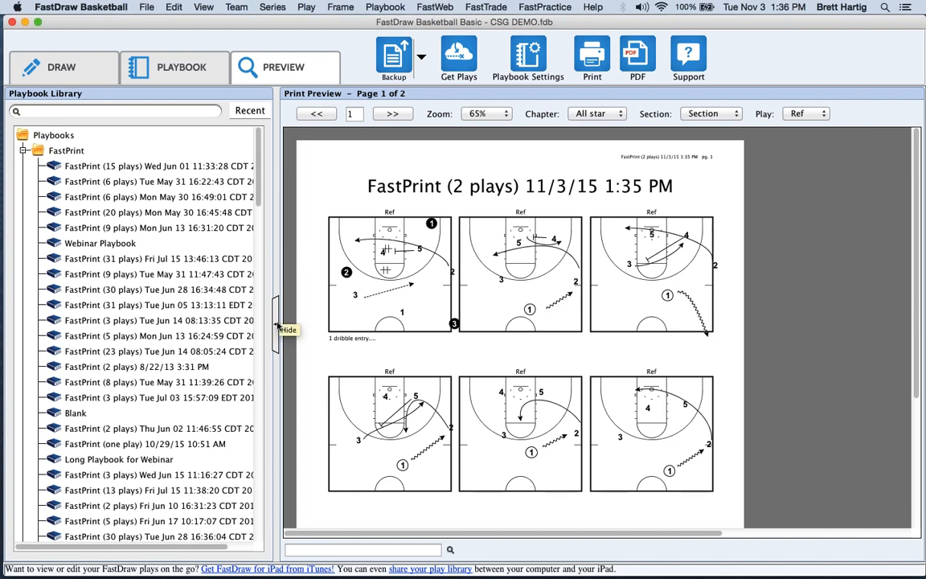
{"action": "left_click", "coordinate": [278, 318]}
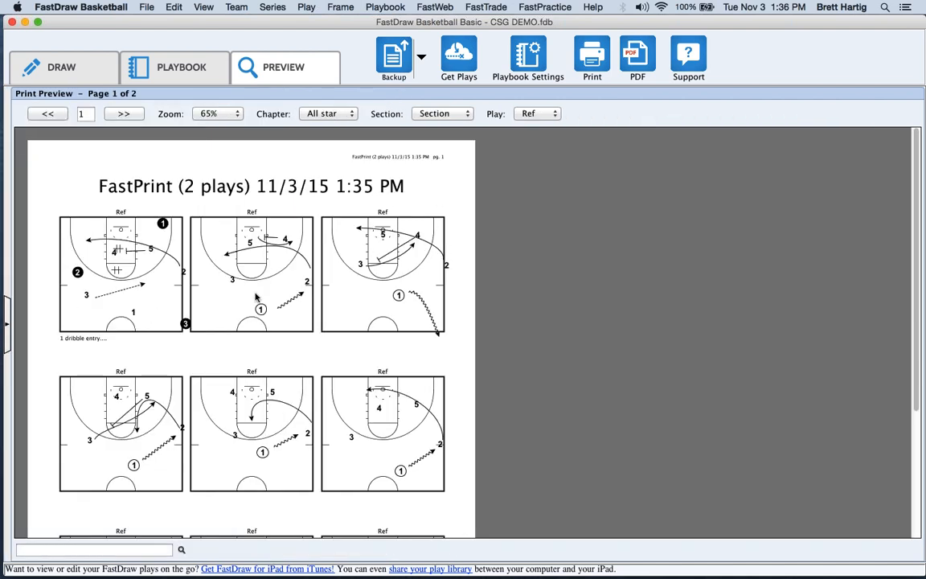
{"action": "scroll", "coordinate": [257, 297], "scroll_direction": "down", "scroll_amount": 10}
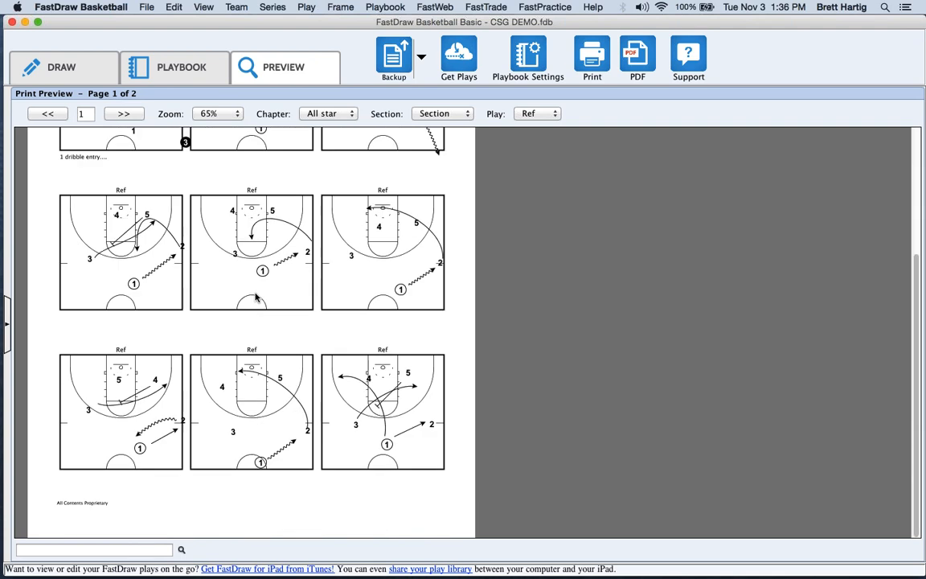
{"action": "scroll", "coordinate": [161, 314], "scroll_direction": "up", "scroll_amount": 10}
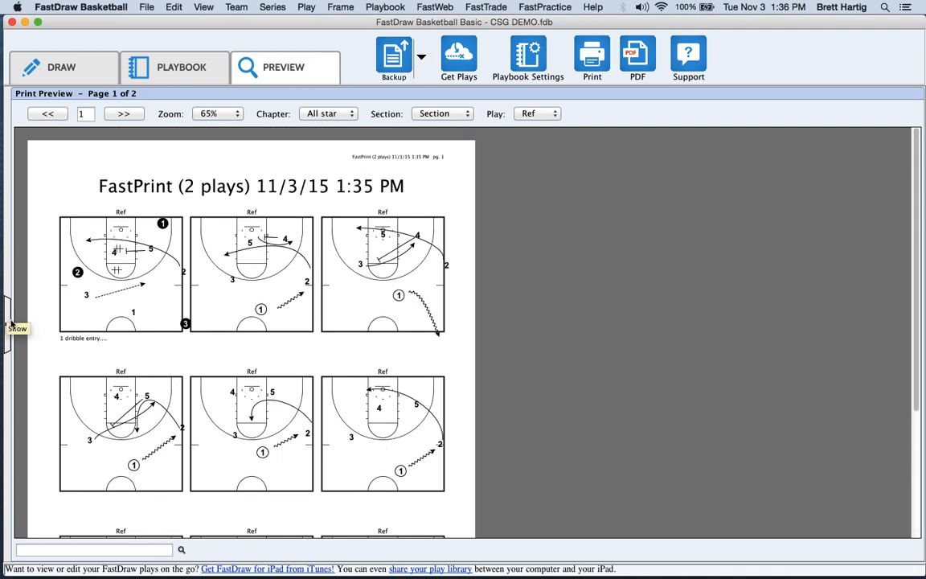
{"action": "left_click", "coordinate": [6, 324]}
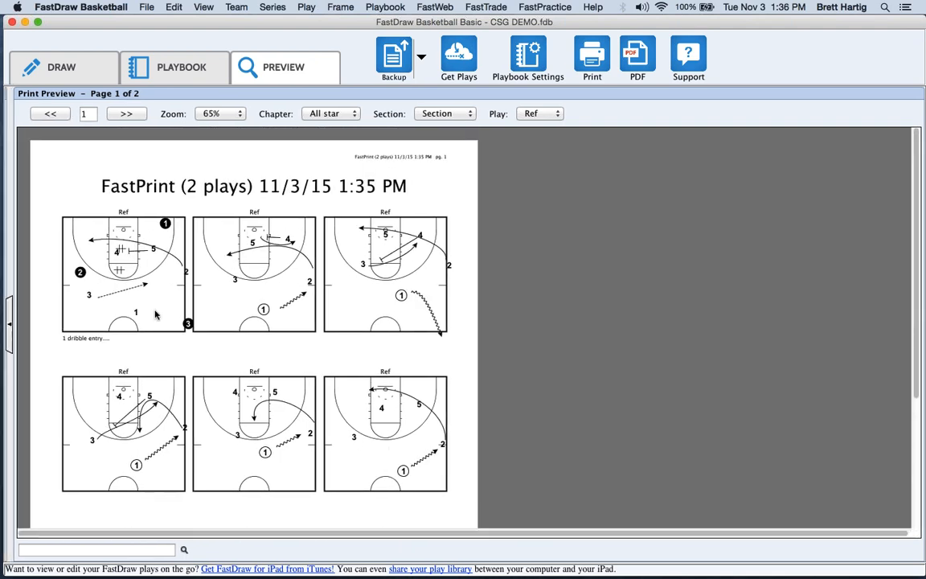
{"action": "mouse_move", "coordinate": [291, 331]}
{"action": "left_mouse_down"}
{"action": "mouse_move", "coordinate": [387, 331]}
{"action": "mouse_move", "coordinate": [211, 332]}
{"action": "mouse_move", "coordinate": [303, 330]}
{"action": "left_mouse_up"}
{"action": "left_click_drag", "start_coordinate": [344, 306], "coordinate": [333, 314]}
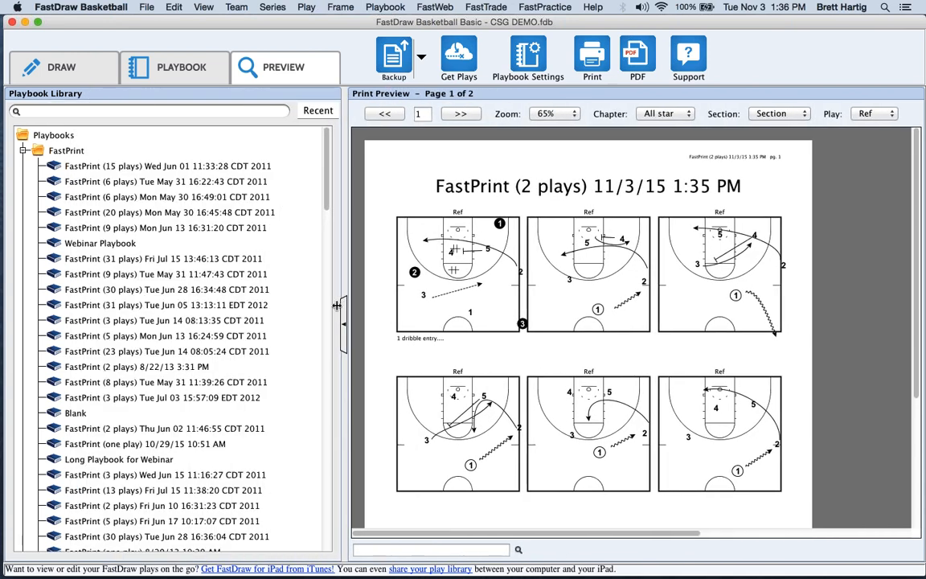
Preview FastPrint (15 and 9 plays), Webinar and Webinar Printing playbooks, then open Test for Webinar.
{"action": "left_click", "coordinate": [138, 165]}
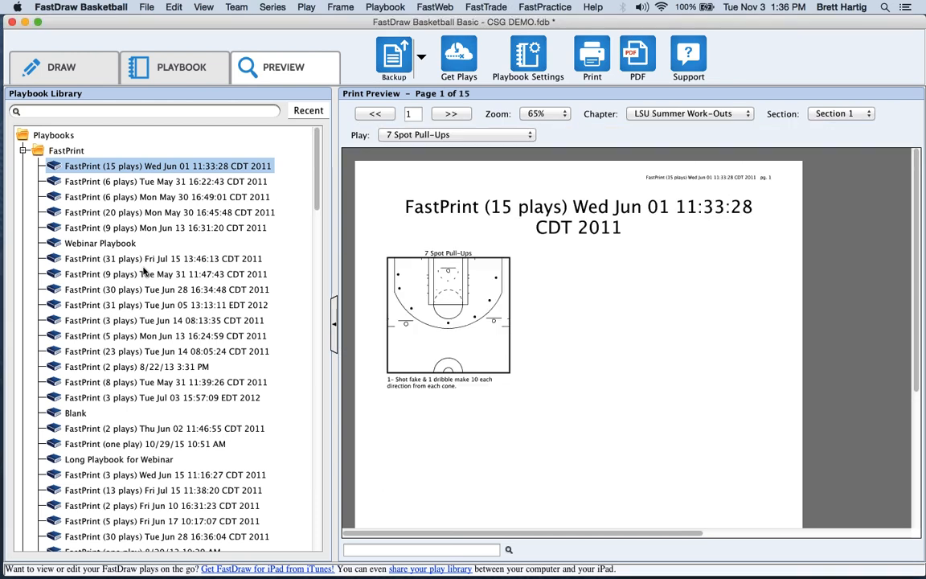
{"action": "left_click", "coordinate": [145, 274]}
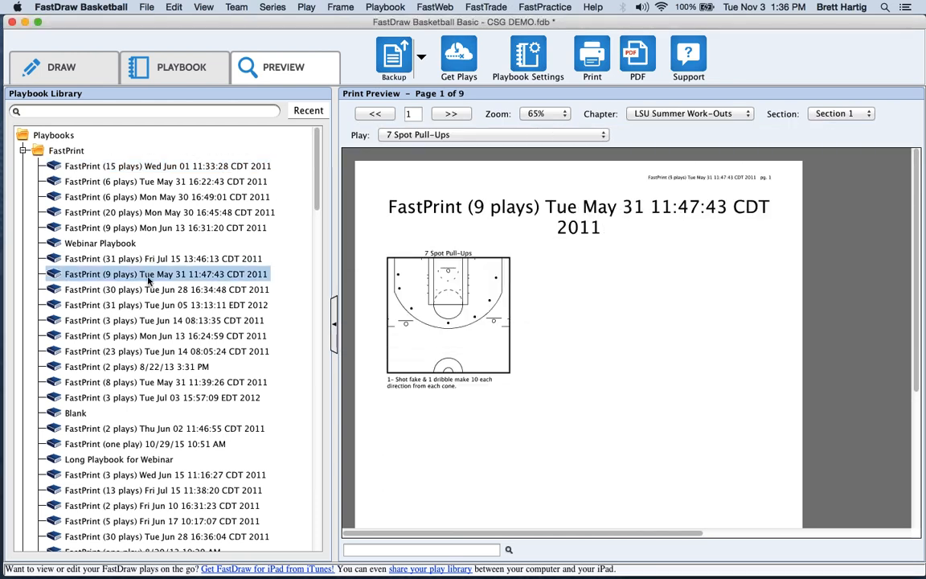
{"action": "left_click", "coordinate": [313, 112]}
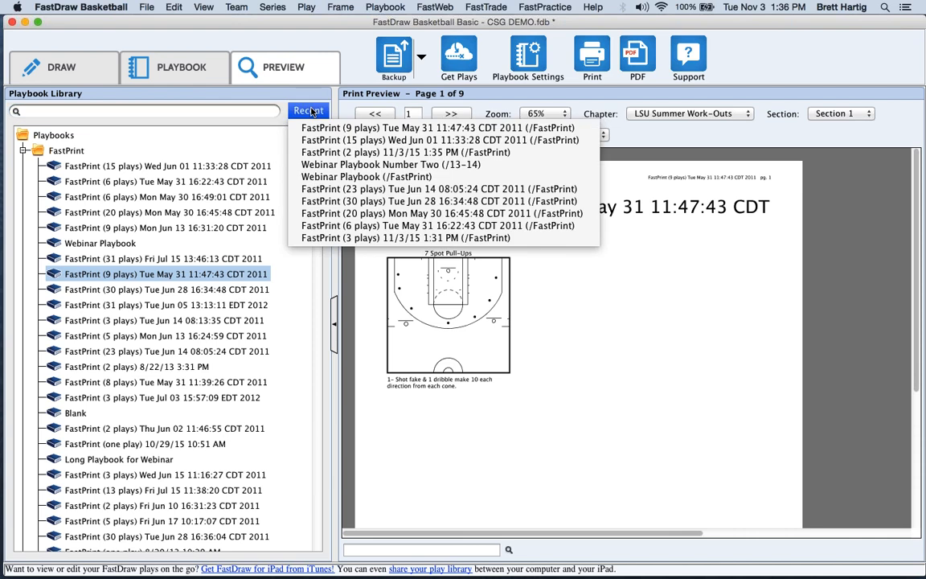
{"action": "left_click", "coordinate": [325, 165]}
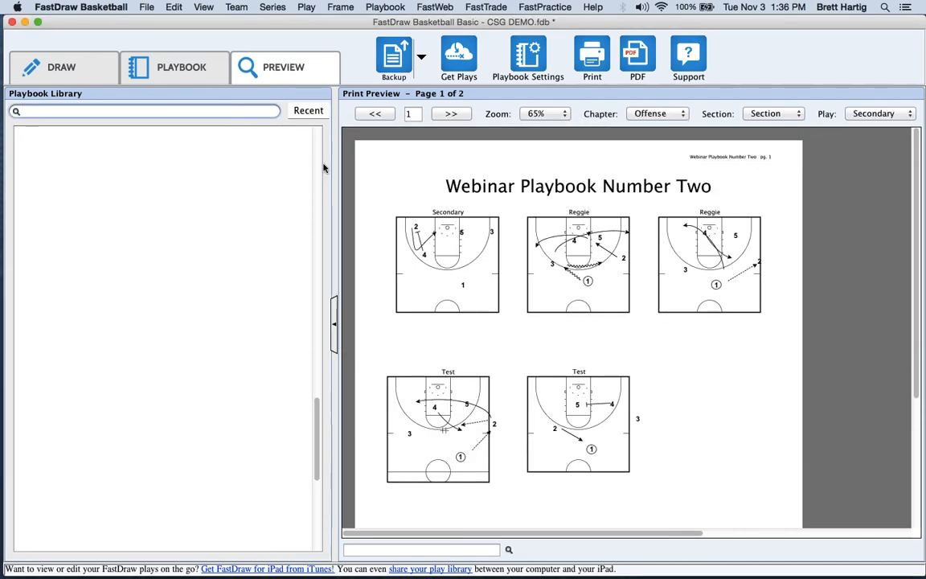
{"action": "left_click", "coordinate": [314, 112]}
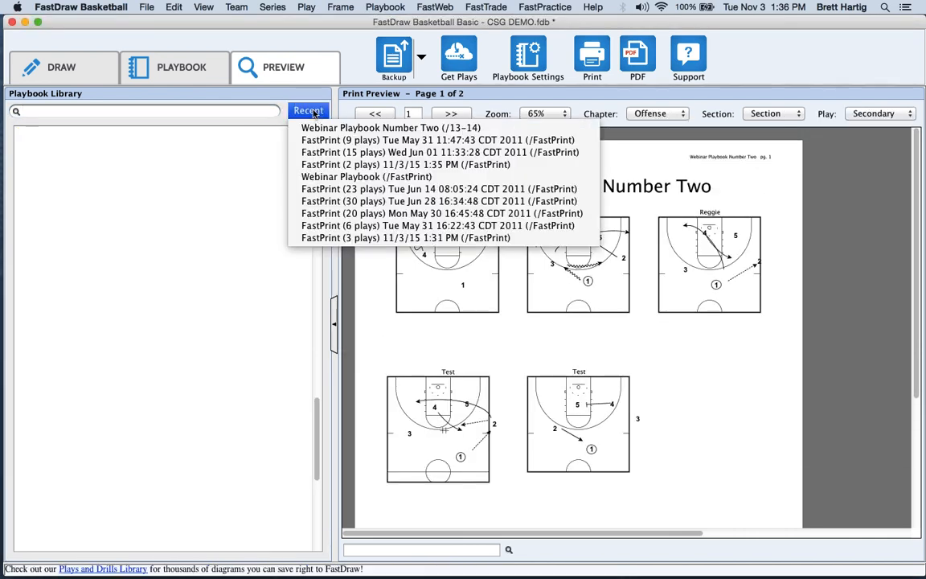
{"action": "left_click", "coordinate": [328, 177]}
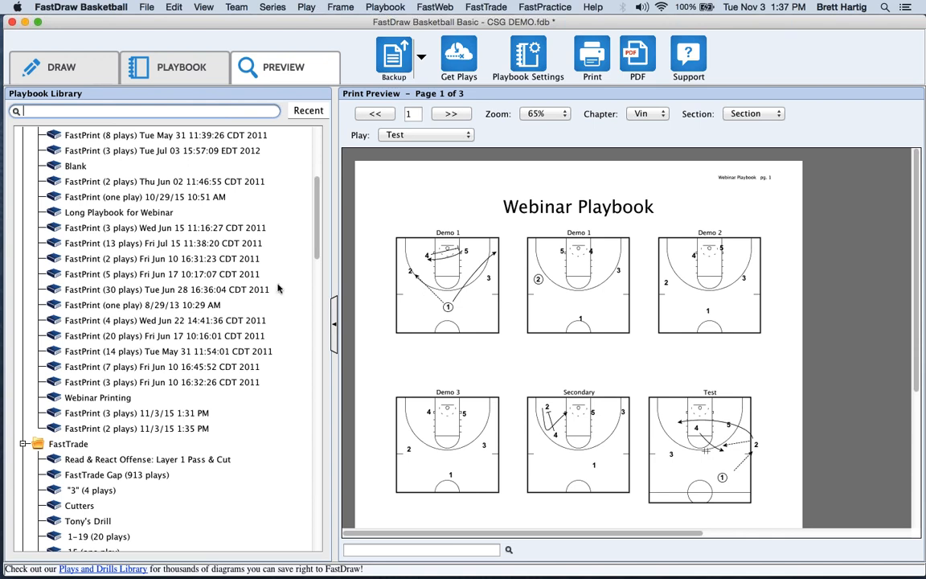
{"action": "left_click", "coordinate": [106, 397]}
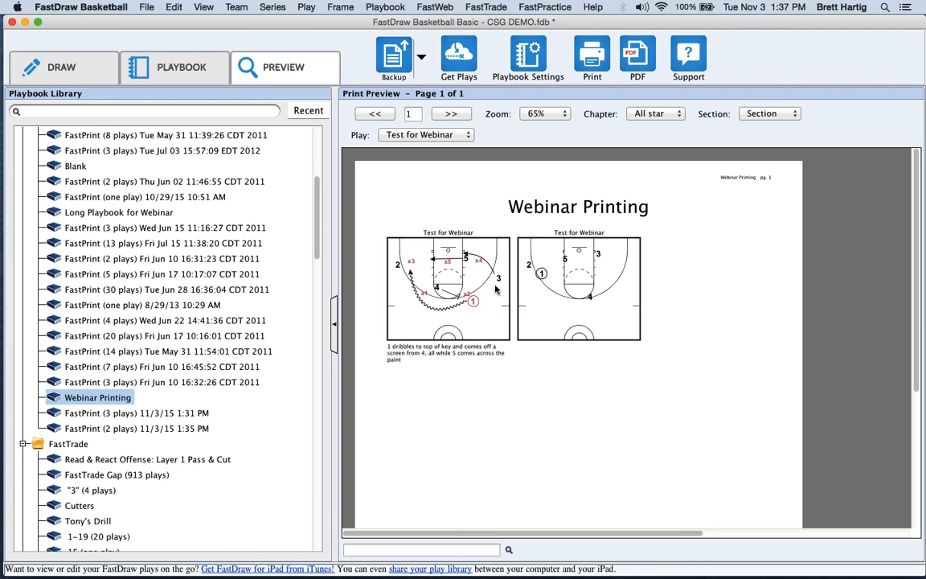
{"action": "double_click", "coordinate": [489, 327]}
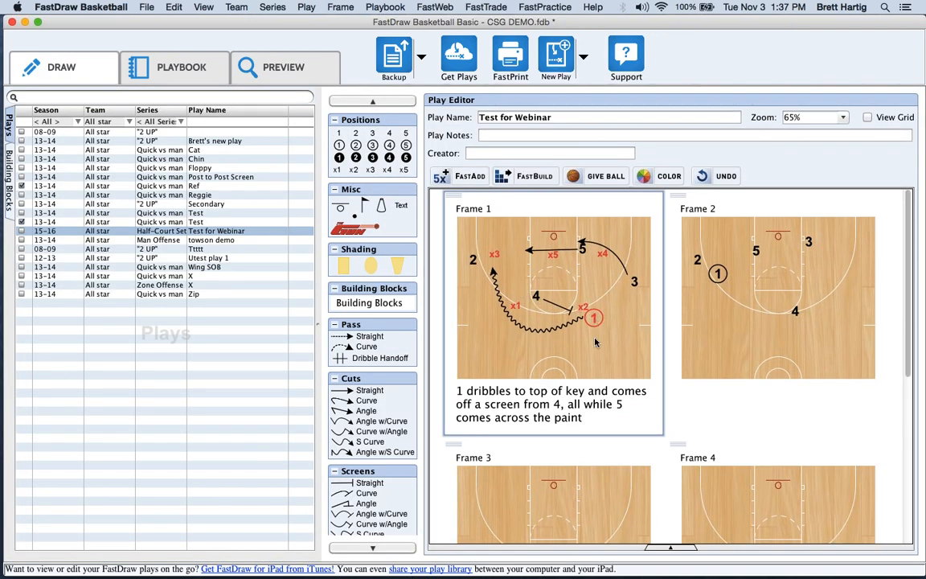
Recolour player 1 from red to black, then preview the Webinar Printing playbook.
{"action": "left_click", "coordinate": [595, 322]}
{"action": "right_click", "coordinate": [592, 320]}
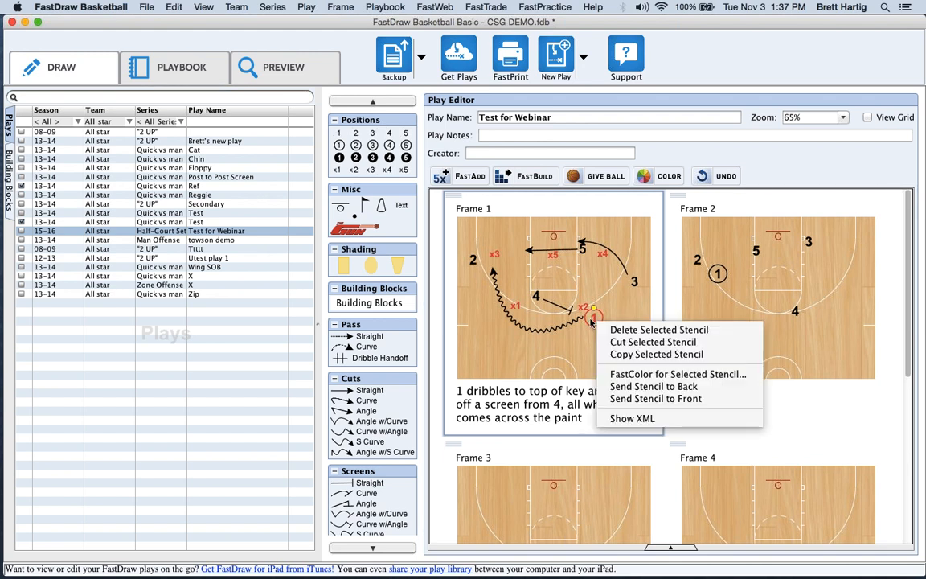
{"action": "left_click", "coordinate": [592, 322]}
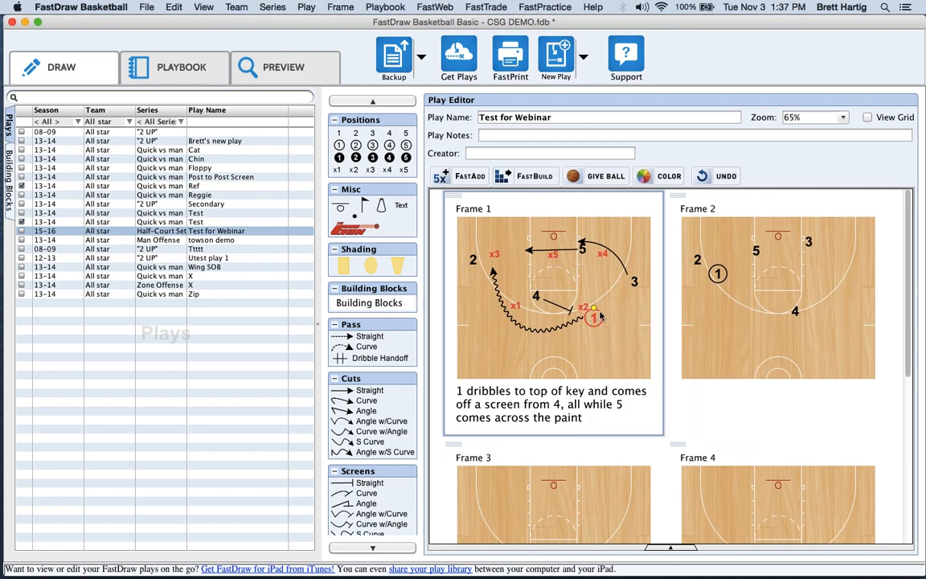
{"action": "left_click", "coordinate": [664, 176]}
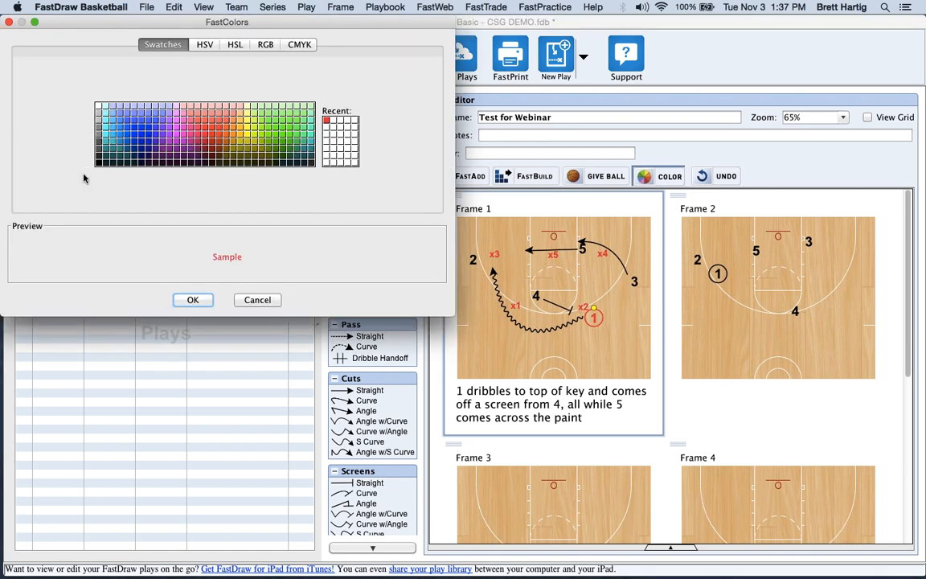
{"action": "left_click", "coordinate": [96, 163]}
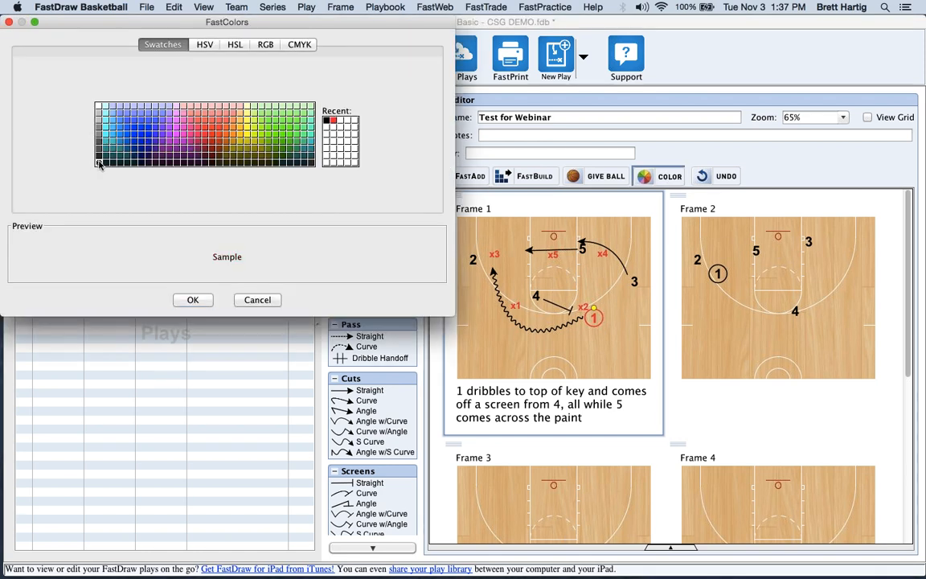
{"action": "left_click", "coordinate": [194, 300]}
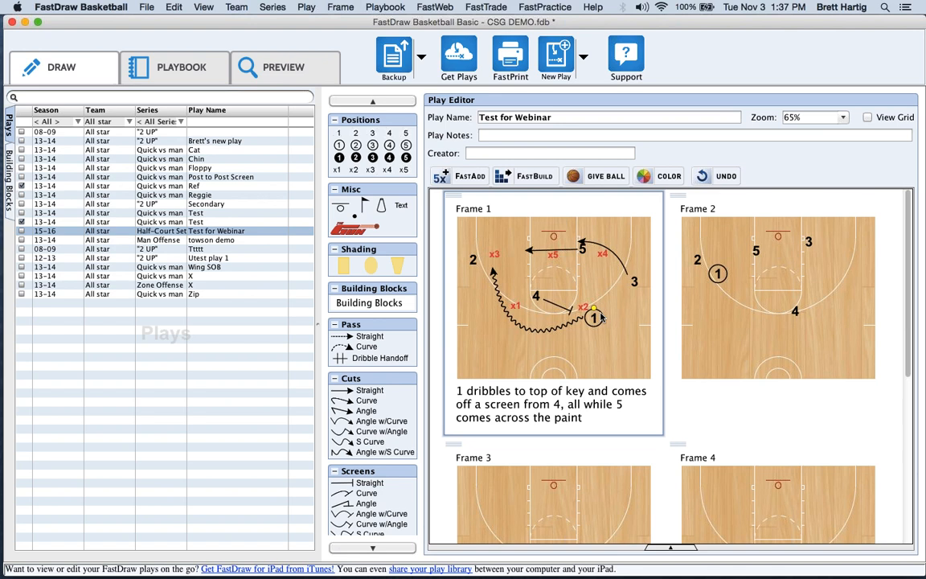
{"action": "left_click", "coordinate": [293, 71]}
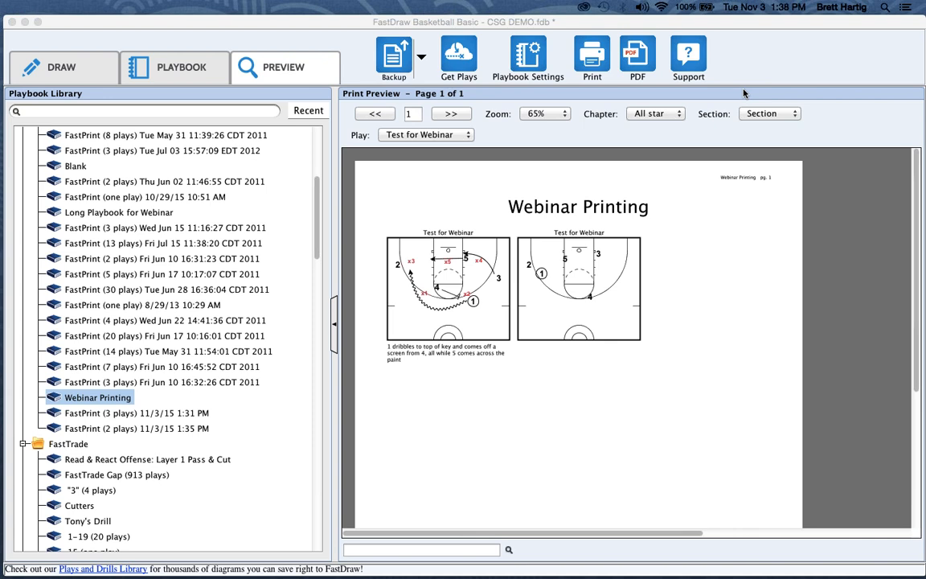
Preview the Long Playbook for Webinar, glance at its Playbook Settings, and return to the preview.
{"action": "left_click", "coordinate": [94, 213]}
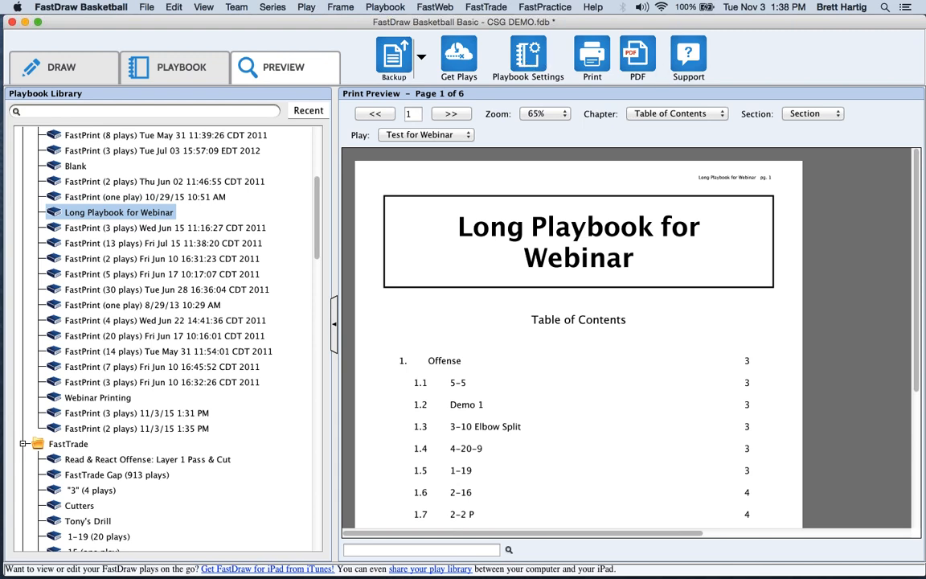
{"action": "left_click", "coordinate": [538, 57]}
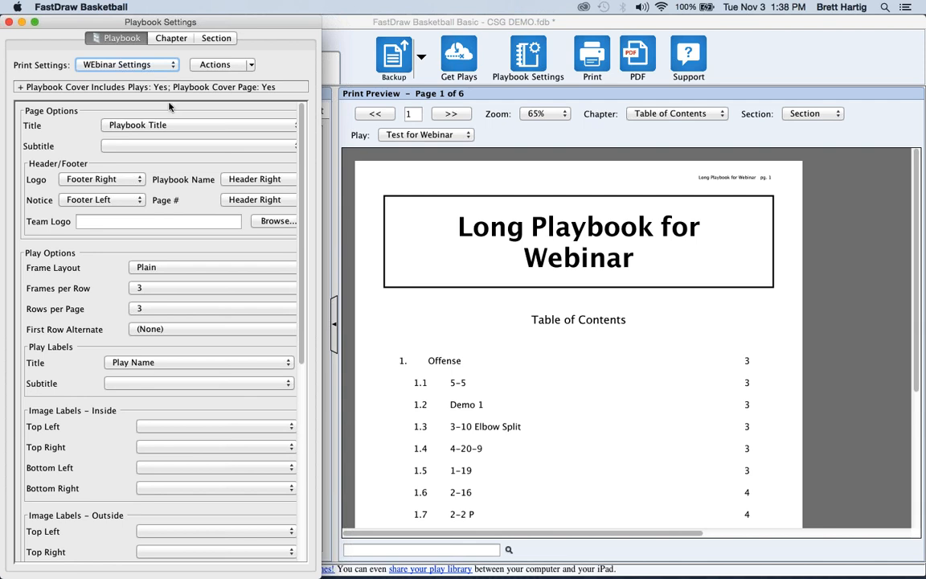
{"action": "left_click_drag", "start_coordinate": [302, 311], "coordinate": [312, 219]}
{"action": "left_click", "coordinate": [487, 309]}
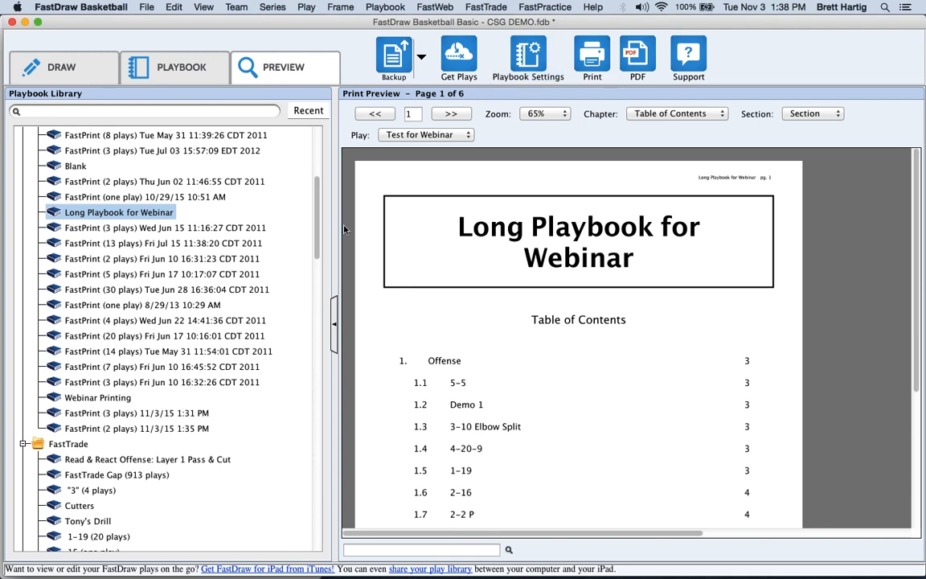
{"action": "left_click_drag", "start_coordinate": [315, 245], "coordinate": [314, 199]}
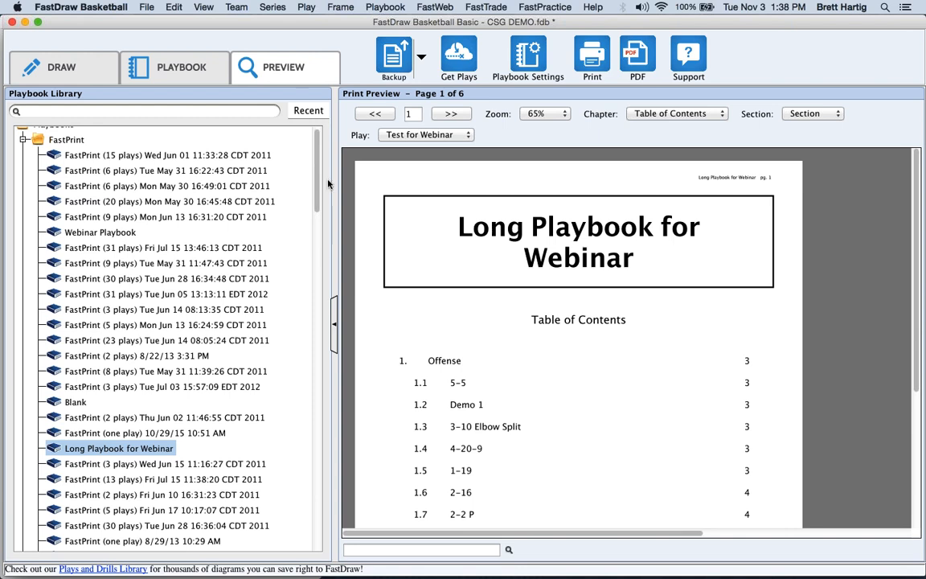
Uncheck Include Table of Contents in the Long Playbook for Webinar settings.
{"action": "left_click", "coordinate": [522, 58]}
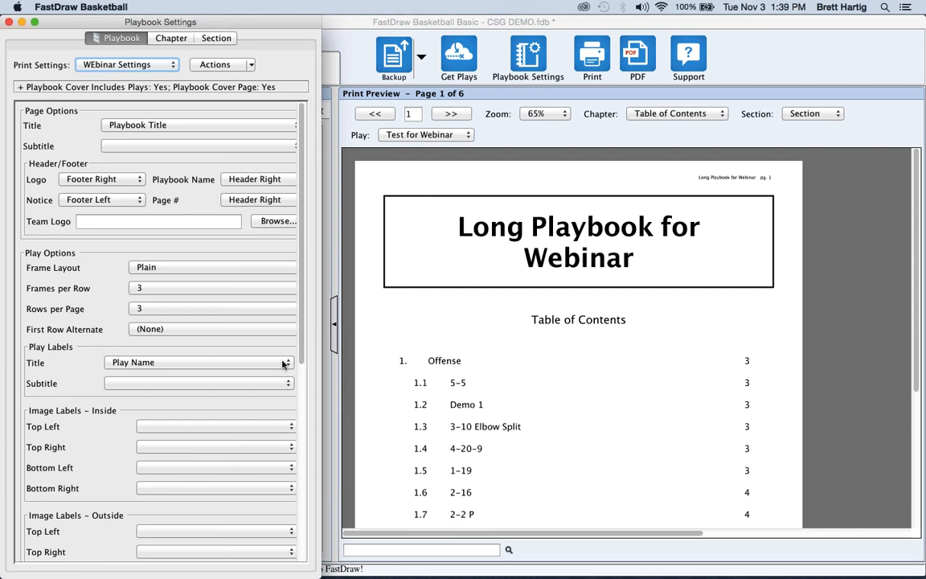
{"action": "scroll", "coordinate": [282, 364], "scroll_direction": "down", "scroll_amount": 10}
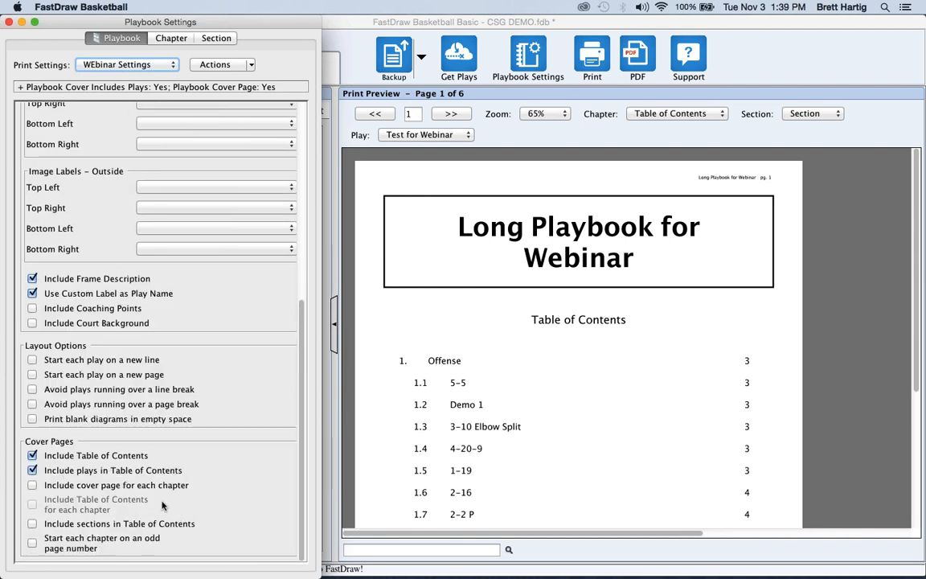
{"action": "left_click", "coordinate": [58, 456]}
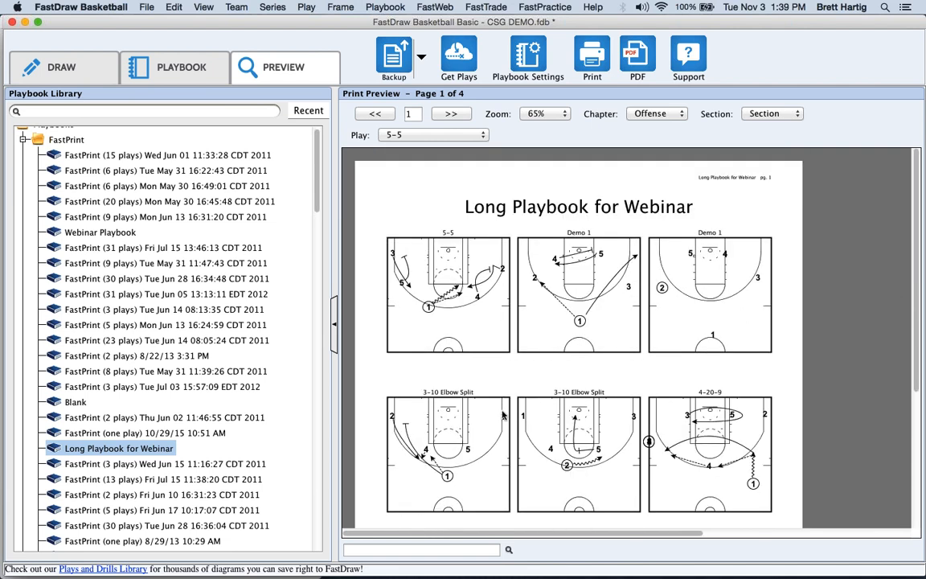
Reopen and widen Playbook Settings to review its options, then close it and open the File menu.
{"action": "left_click", "coordinate": [534, 66]}
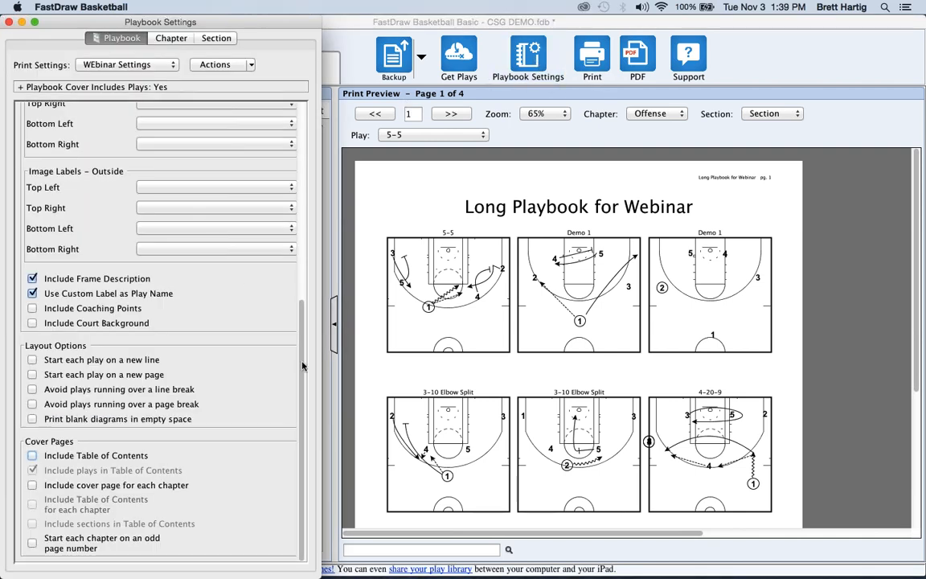
{"action": "left_click_drag", "start_coordinate": [304, 368], "coordinate": [267, 94]}
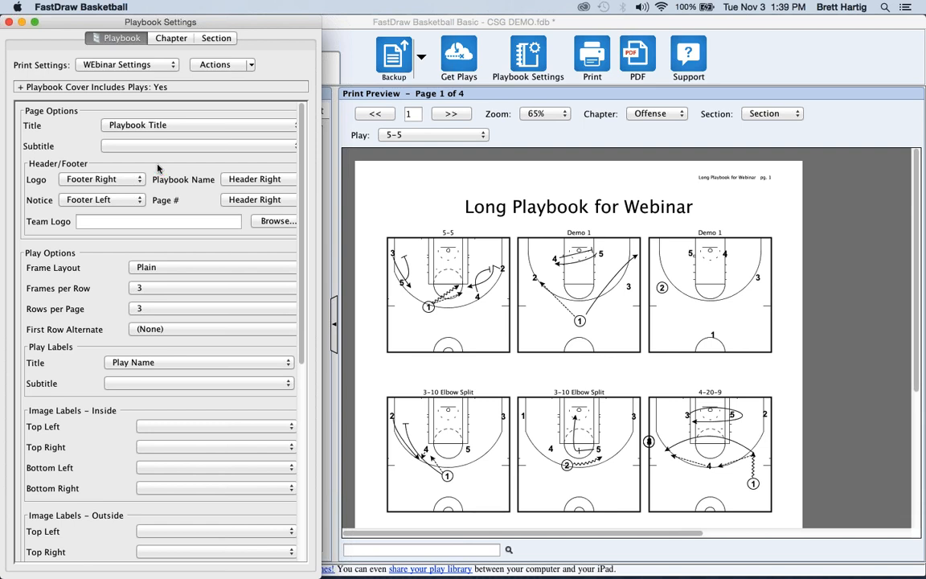
{"action": "left_click_drag", "start_coordinate": [346, 334], "coordinate": [378, 329]}
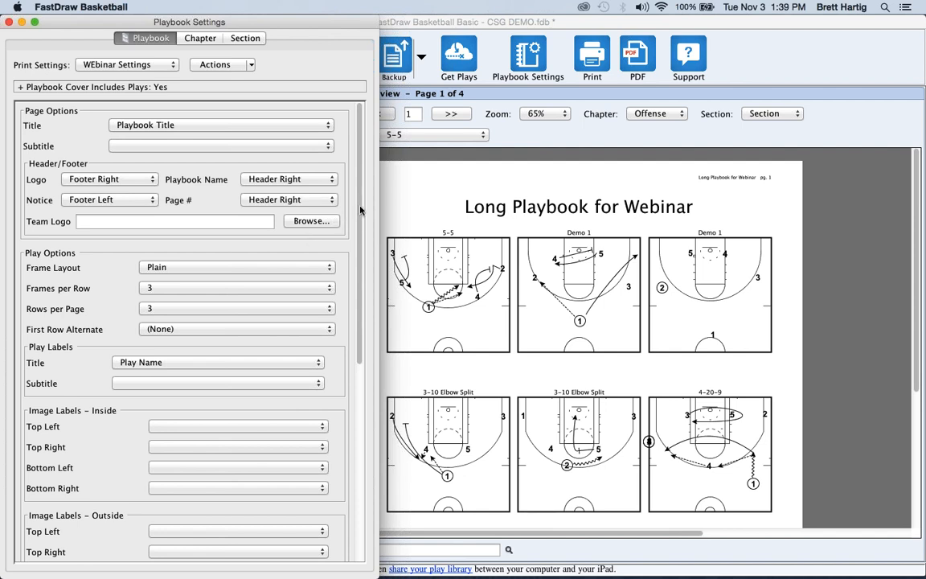
{"action": "scroll", "coordinate": [359, 277], "scroll_direction": "down", "scroll_amount": 1}
{"action": "scroll", "coordinate": [358, 277], "scroll_direction": "down", "scroll_amount": 10}
{"action": "scroll", "coordinate": [340, 290], "scroll_direction": "up", "scroll_amount": 10}
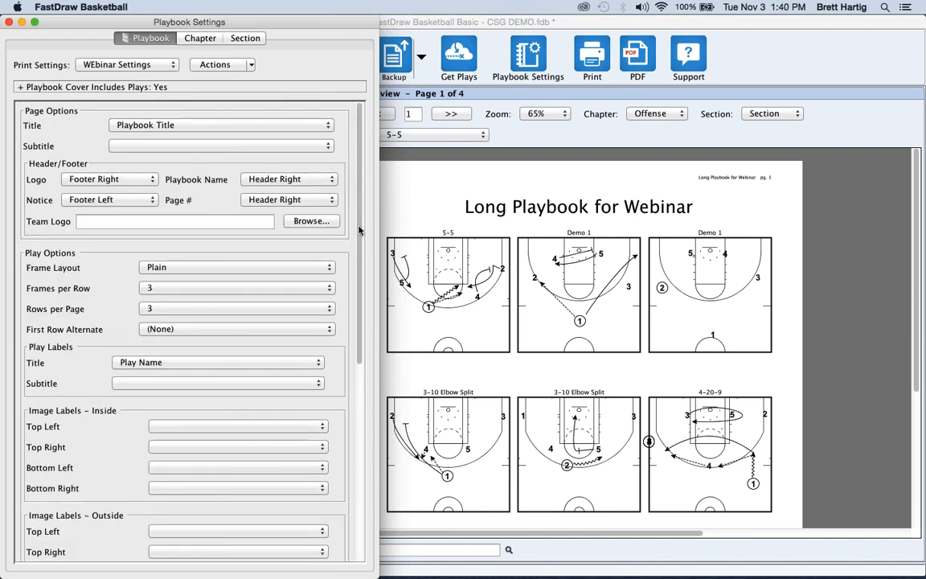
{"action": "scroll", "coordinate": [242, 429], "scroll_direction": "down", "scroll_amount": 10}
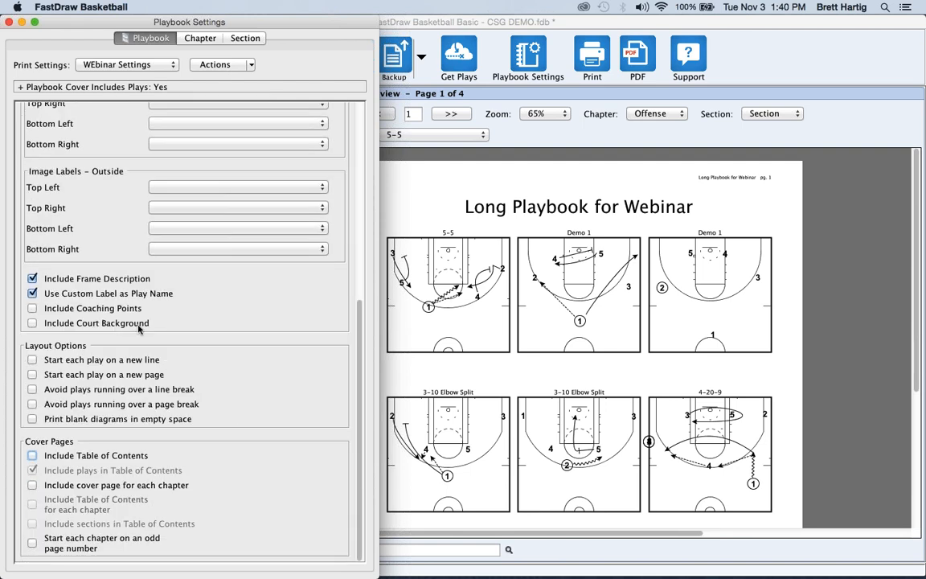
{"action": "scroll", "coordinate": [357, 186], "scroll_direction": "up", "scroll_amount": 3}
{"action": "scroll", "coordinate": [357, 186], "scroll_direction": "up", "scroll_amount": 5}
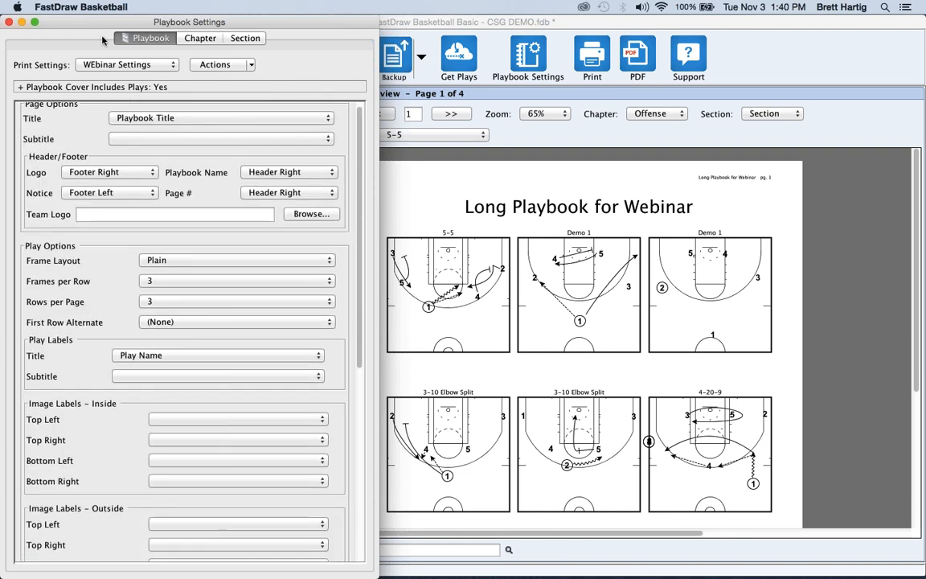
{"action": "left_click", "coordinate": [9, 21]}
{"action": "left_click", "coordinate": [147, 8]}
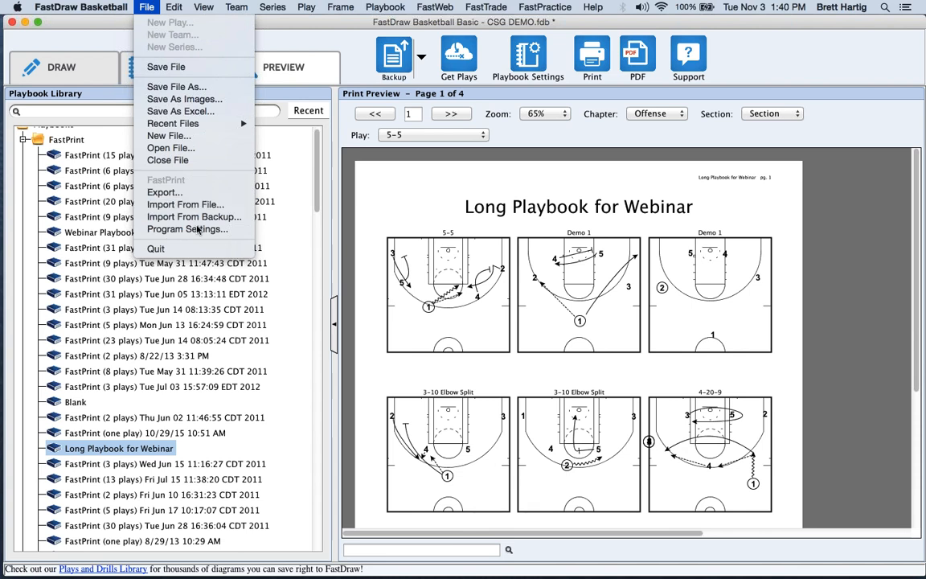
{"action": "left_click", "coordinate": [187, 229]}
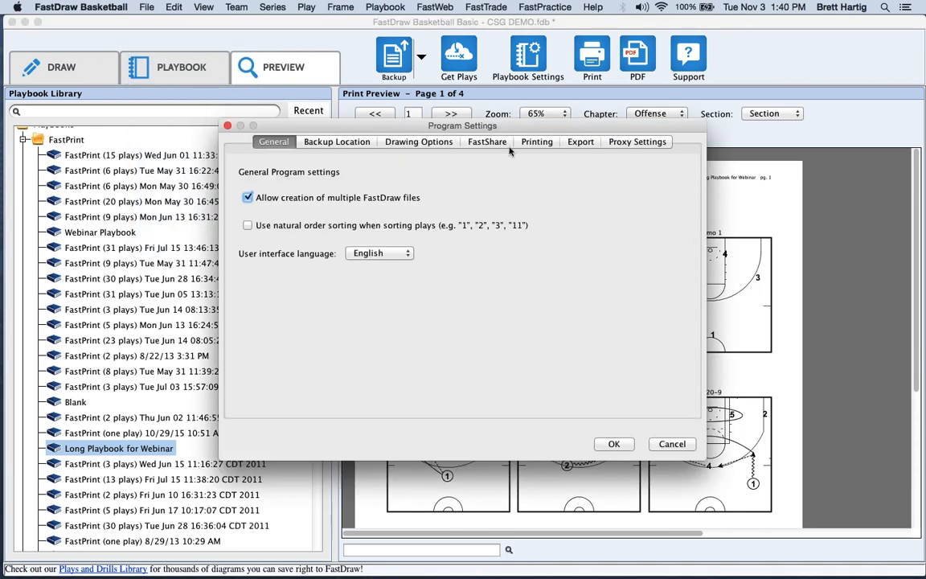
{"action": "left_click", "coordinate": [537, 142]}
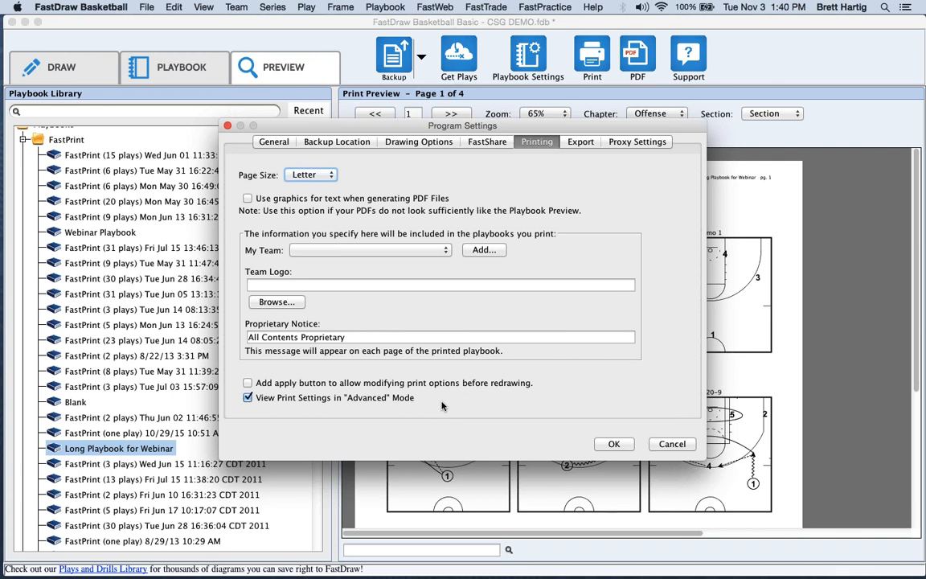
{"action": "left_click", "coordinate": [685, 447]}
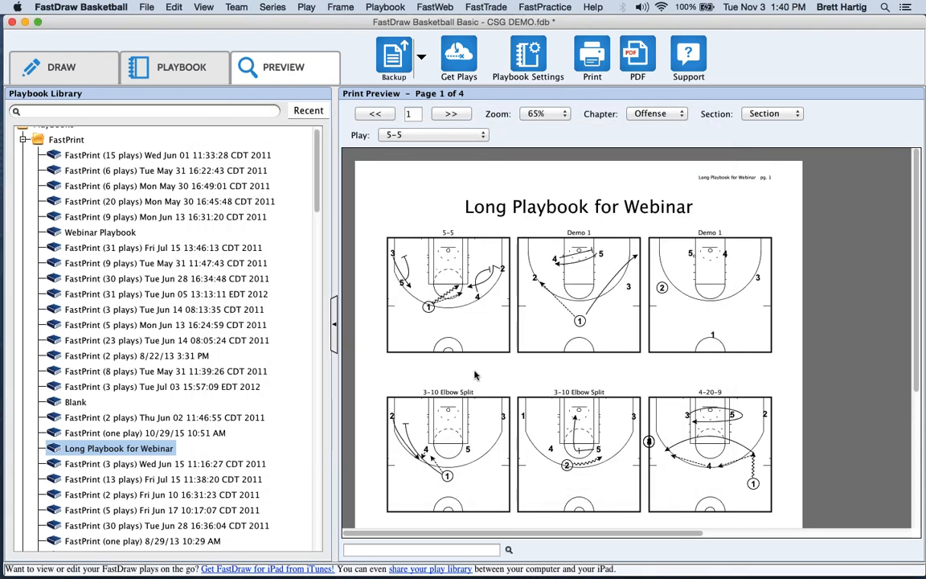
{"action": "left_click", "coordinate": [147, 6]}
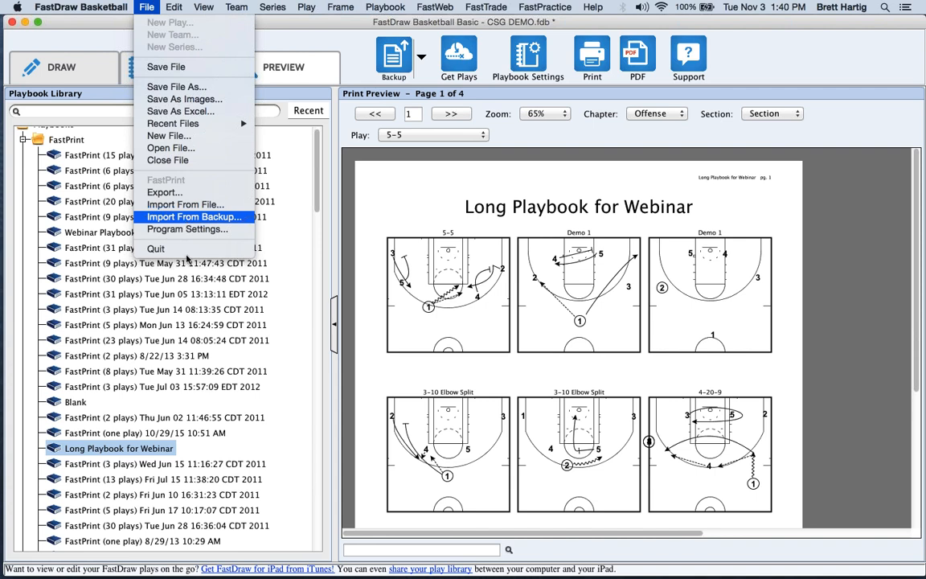
Dismiss the command list and backup reminder, then set one frame per row.
{"action": "left_click", "coordinate": [295, 22]}
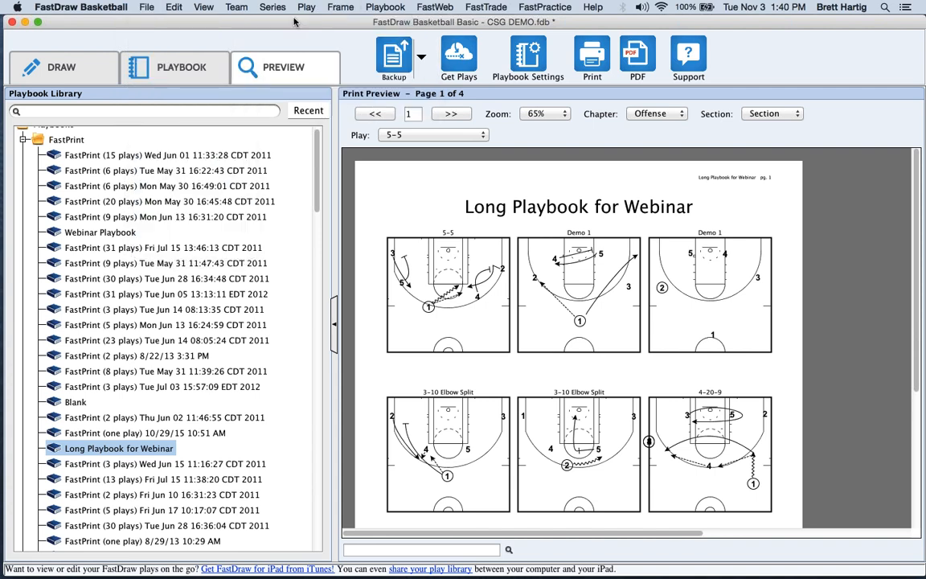
{"action": "left_click", "coordinate": [527, 58]}
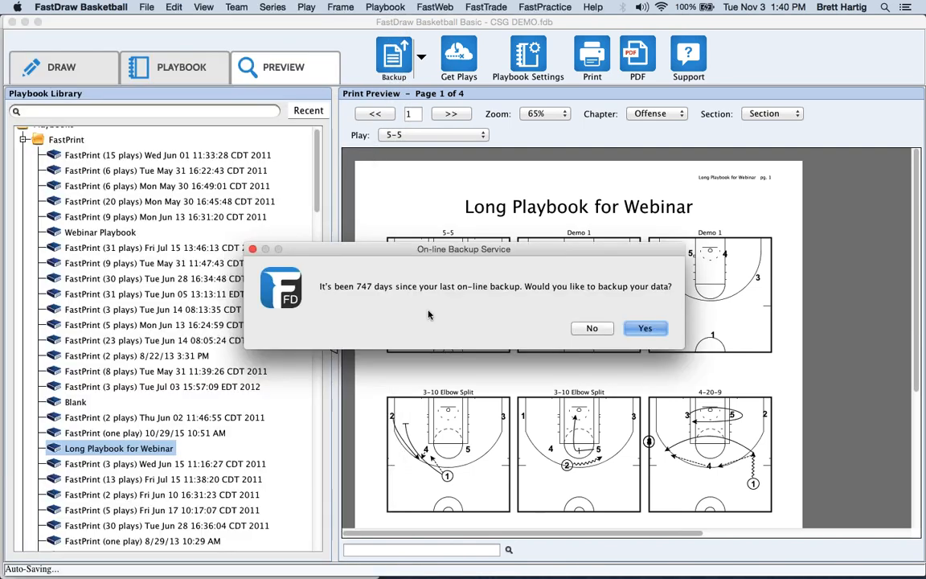
{"action": "left_click", "coordinate": [591, 327]}
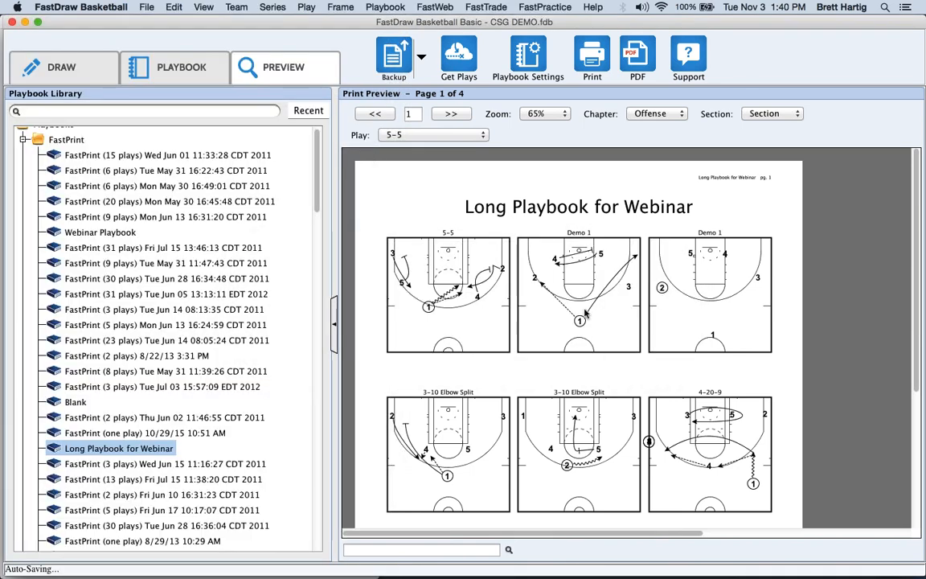
{"action": "left_click", "coordinate": [522, 58]}
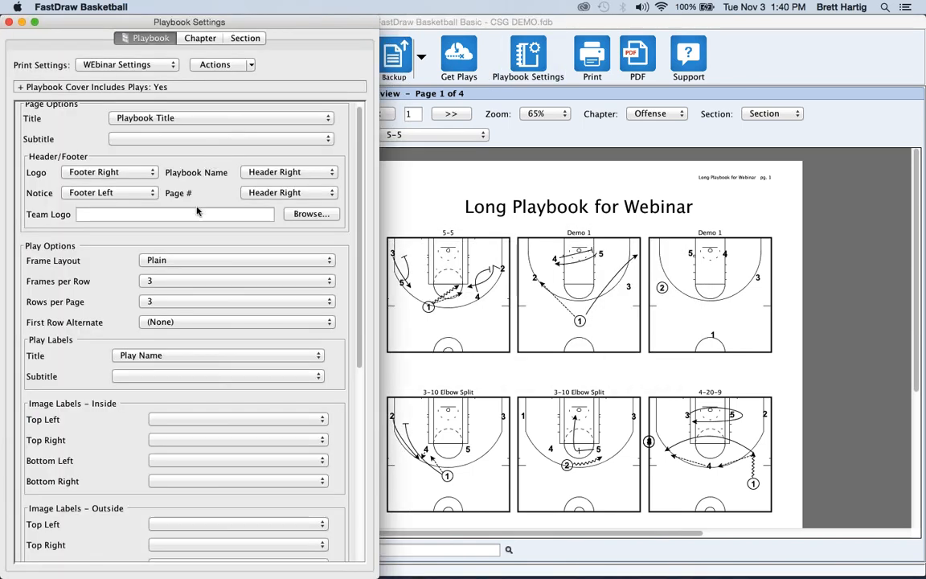
{"action": "left_click", "coordinate": [177, 283]}
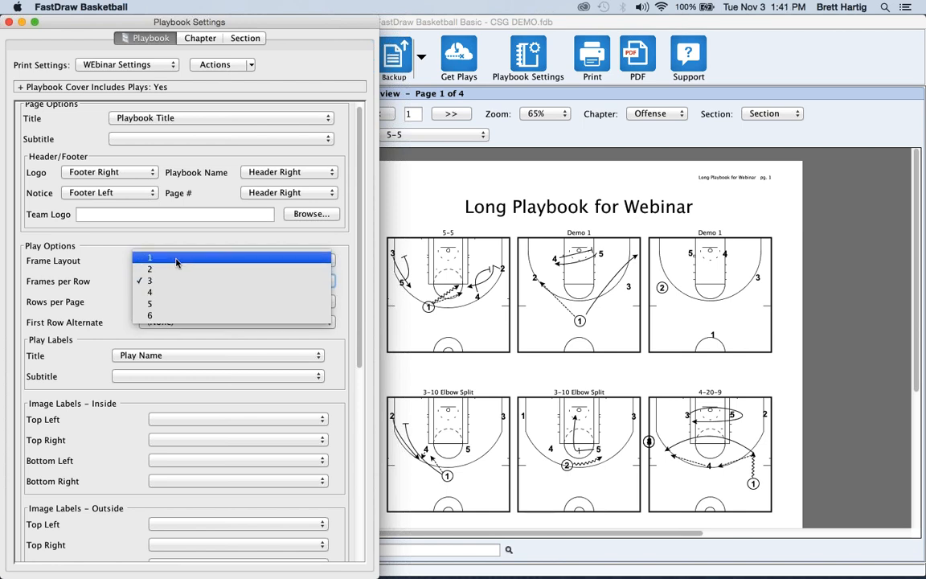
{"action": "left_click", "coordinate": [176, 258]}
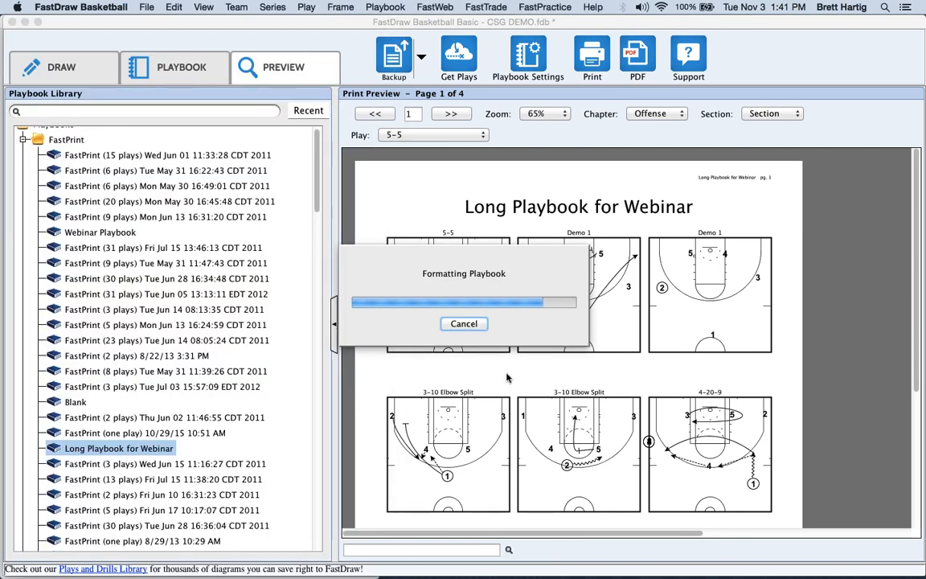
Set one row per page and page forward four pages through the preview.
{"action": "left_click", "coordinate": [528, 56]}
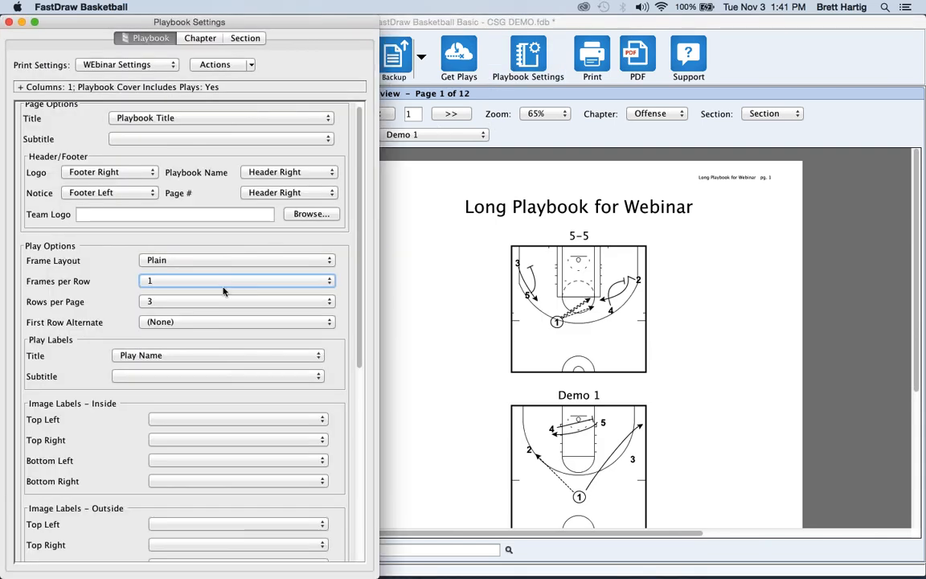
{"action": "left_click", "coordinate": [201, 301]}
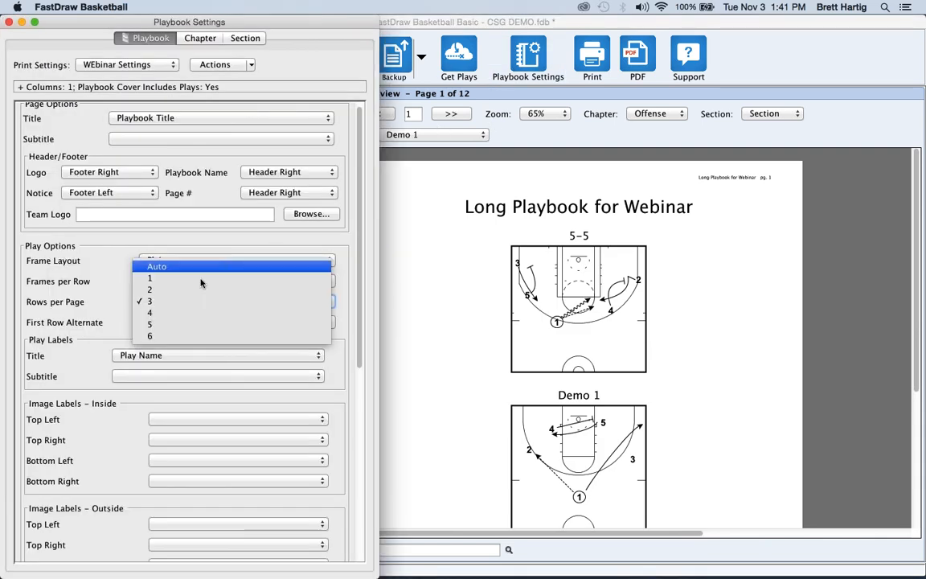
{"action": "left_click", "coordinate": [187, 279]}
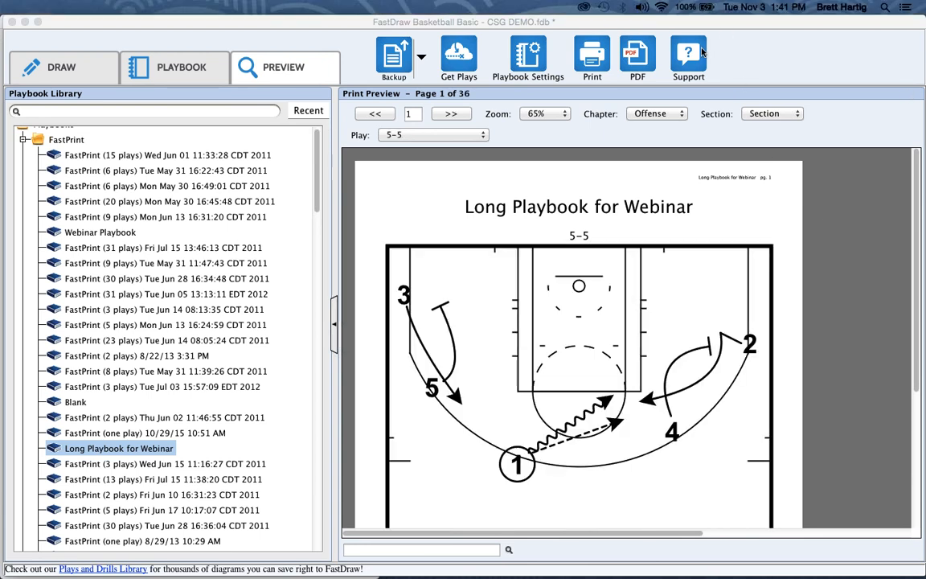
{"action": "left_click", "coordinate": [451, 114]}
{"action": "left_click", "coordinate": [452, 114]}
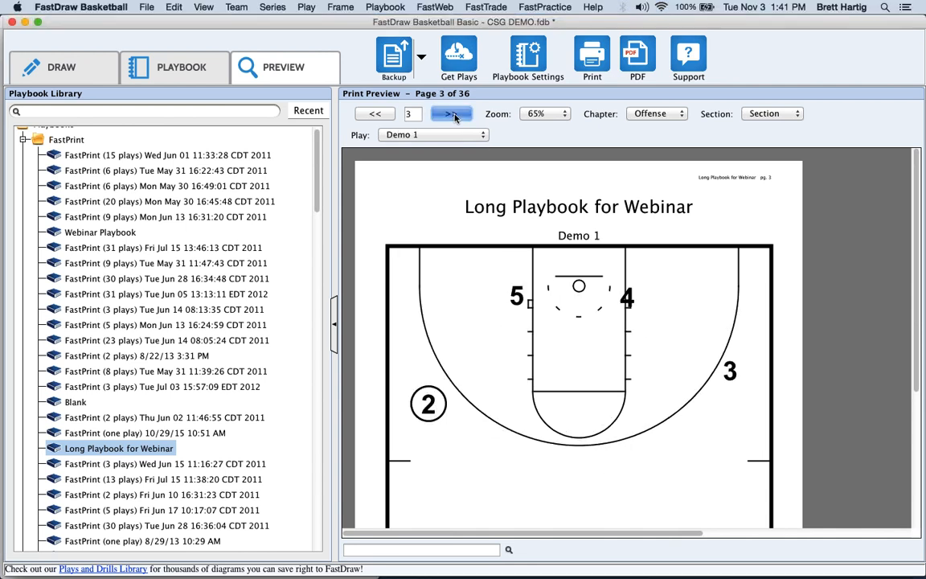
{"action": "left_click", "coordinate": [451, 114]}
{"action": "left_click", "coordinate": [451, 114]}
Set 2 frames per row and 2 rows per page for a 9-page preview, reopening Playbook Settings.
{"action": "left_click", "coordinate": [528, 58]}
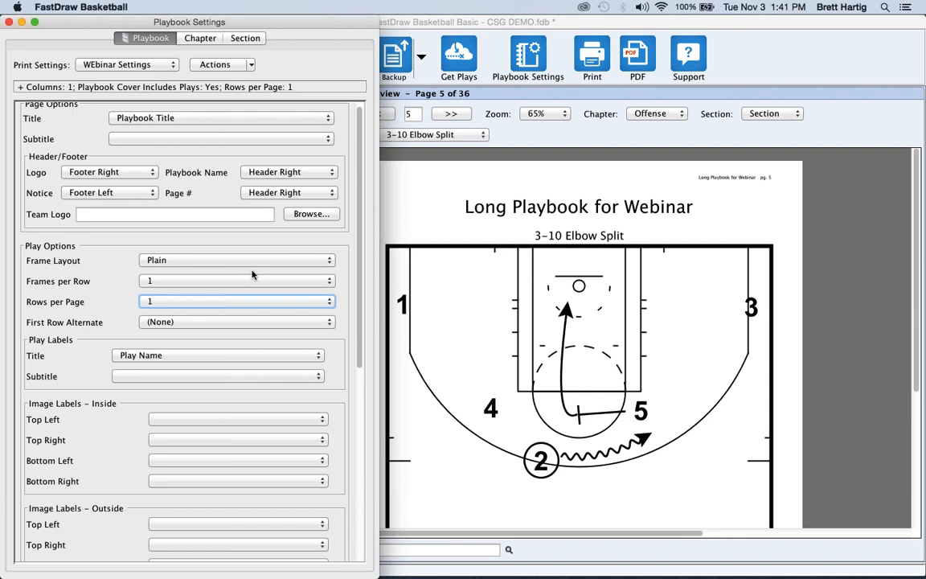
{"action": "left_click", "coordinate": [242, 282]}
{"action": "left_click", "coordinate": [230, 300]}
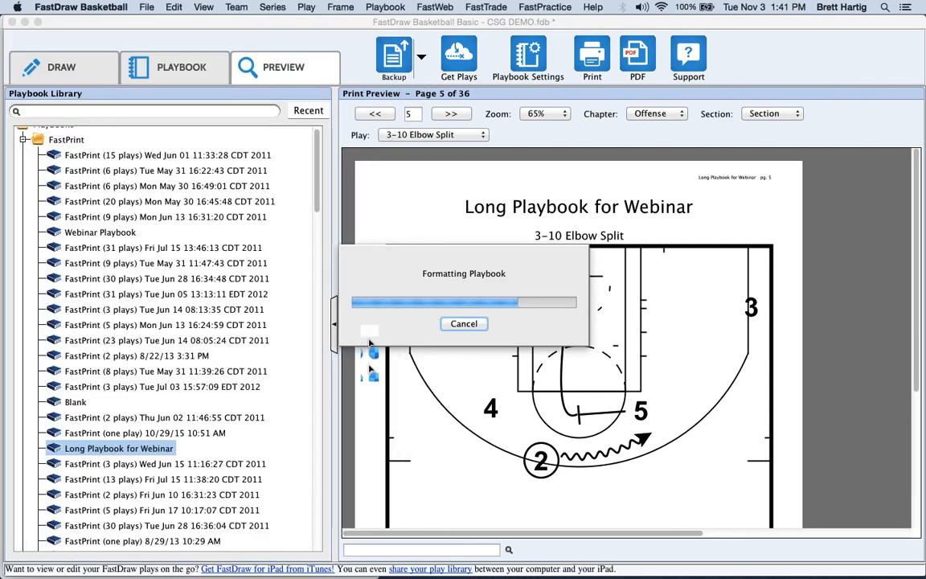
{"action": "left_click", "coordinate": [509, 72]}
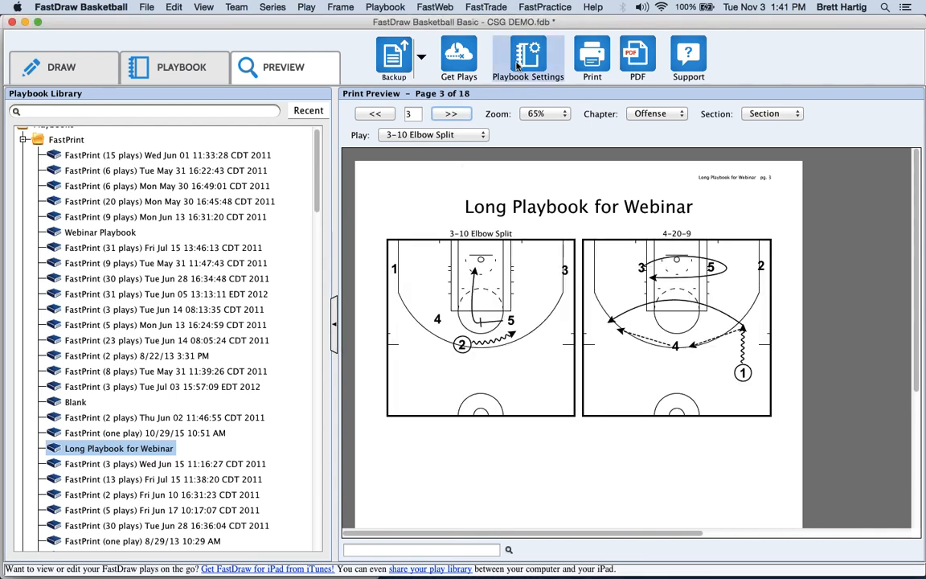
{"action": "left_click", "coordinate": [242, 302]}
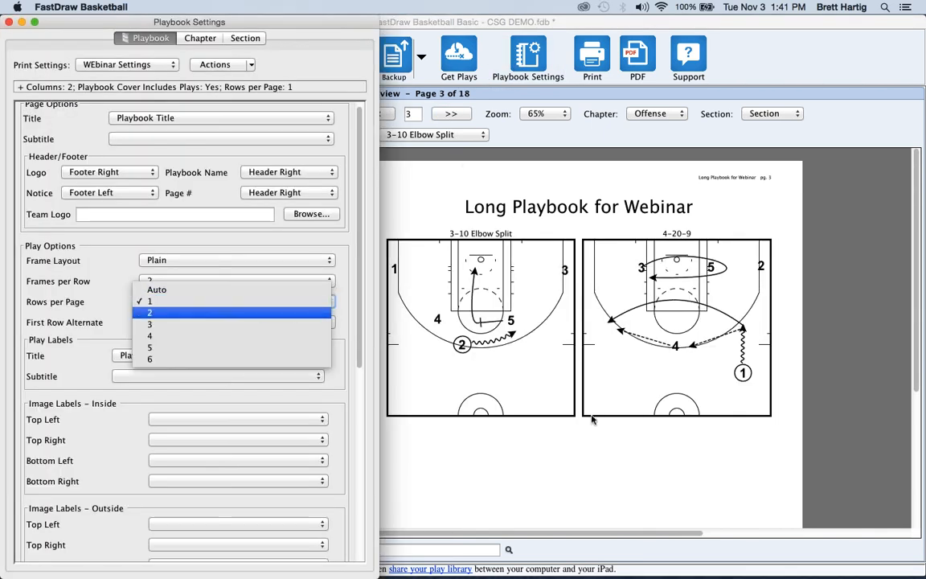
{"action": "left_click", "coordinate": [262, 313]}
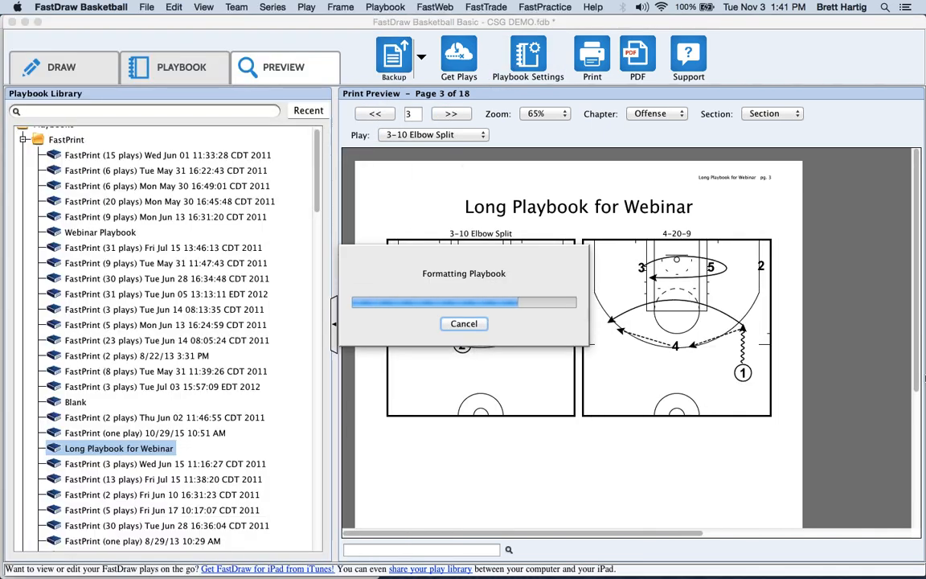
{"action": "scroll", "coordinate": [911, 472], "scroll_direction": "down", "scroll_amount": 10}
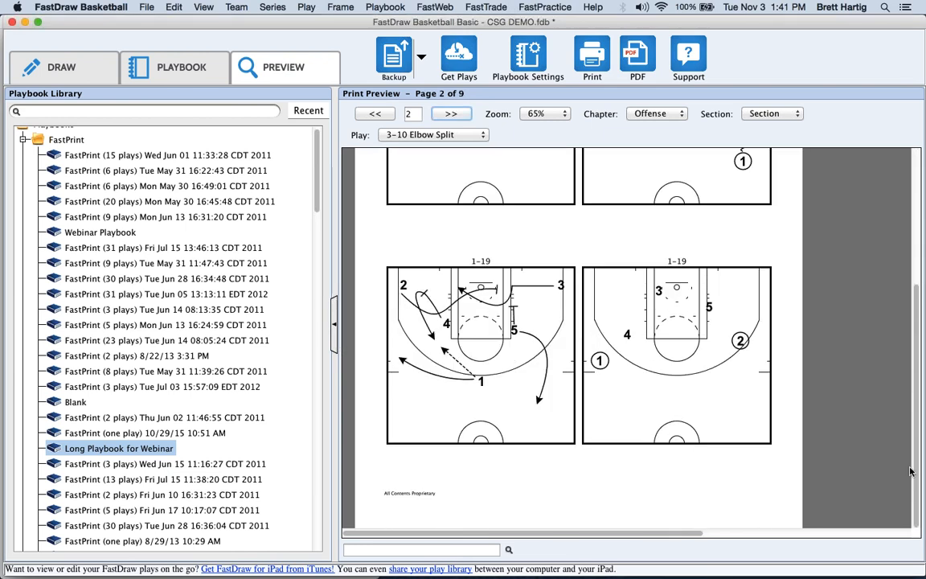
{"action": "left_click_drag", "start_coordinate": [915, 469], "coordinate": [916, 328]}
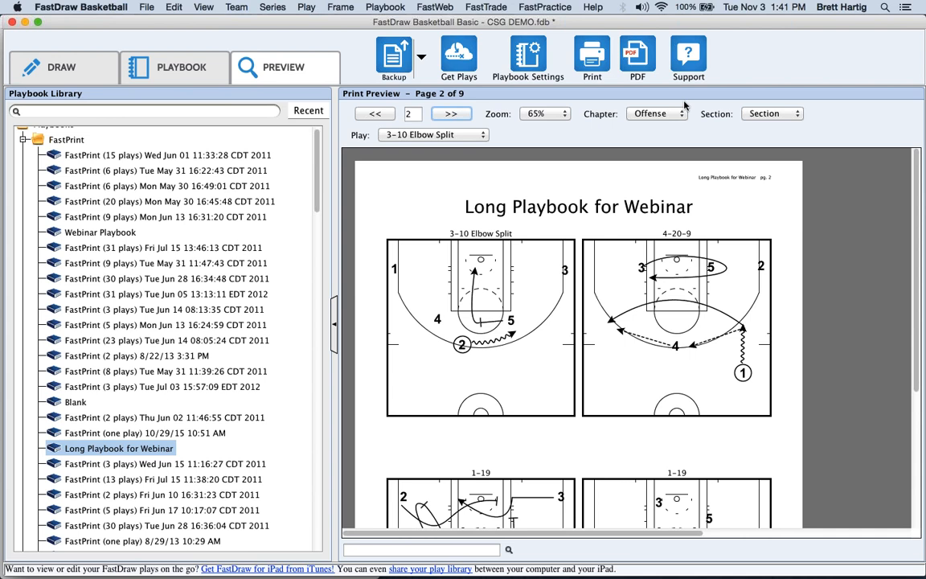
{"action": "left_click", "coordinate": [529, 60]}
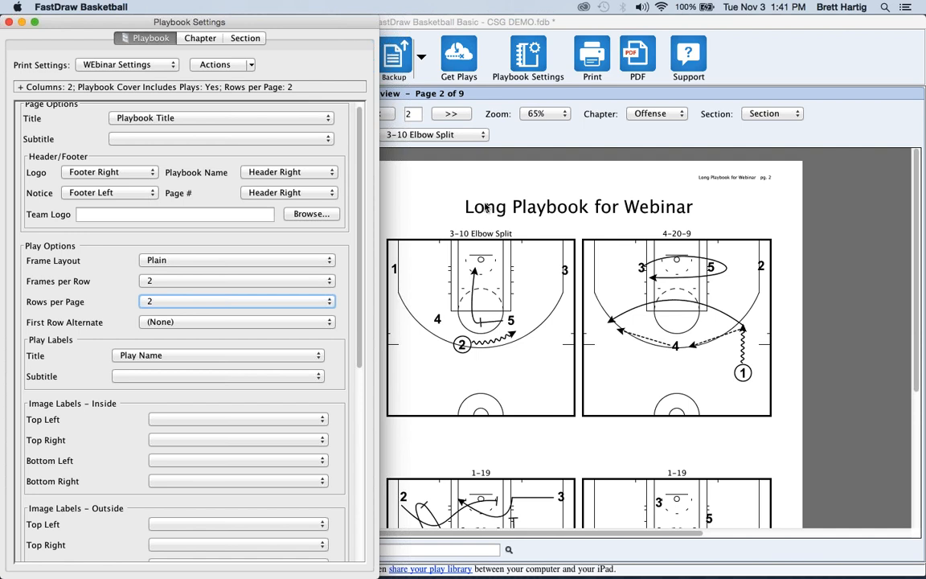
{"action": "scroll", "coordinate": [359, 114], "scroll_direction": "up", "scroll_amount": 1}
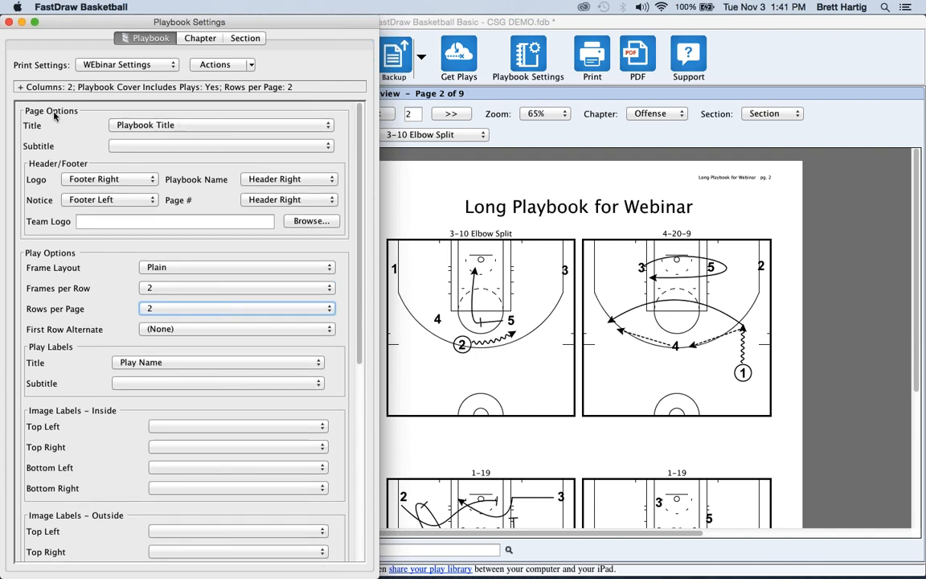
{"action": "left_click", "coordinate": [180, 125]}
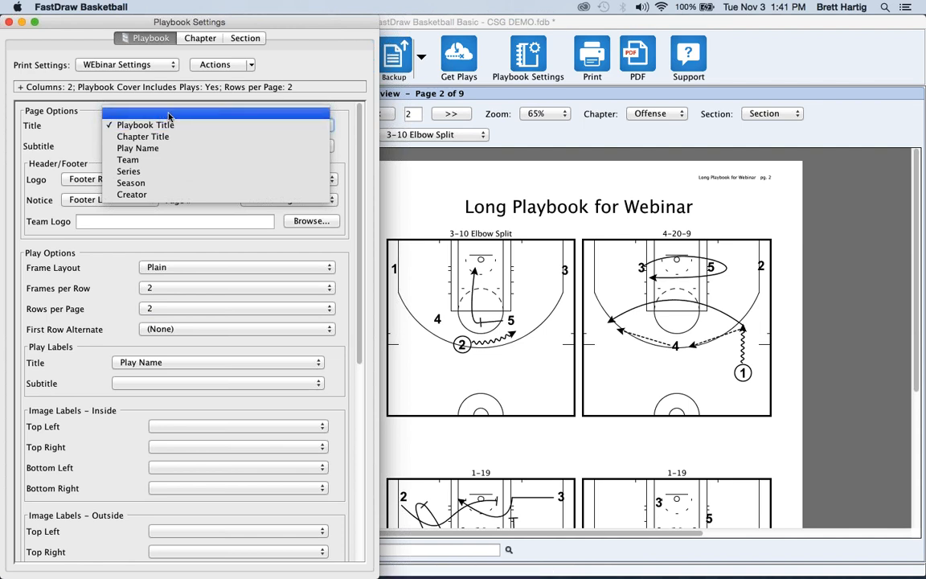
{"action": "left_click", "coordinate": [169, 114]}
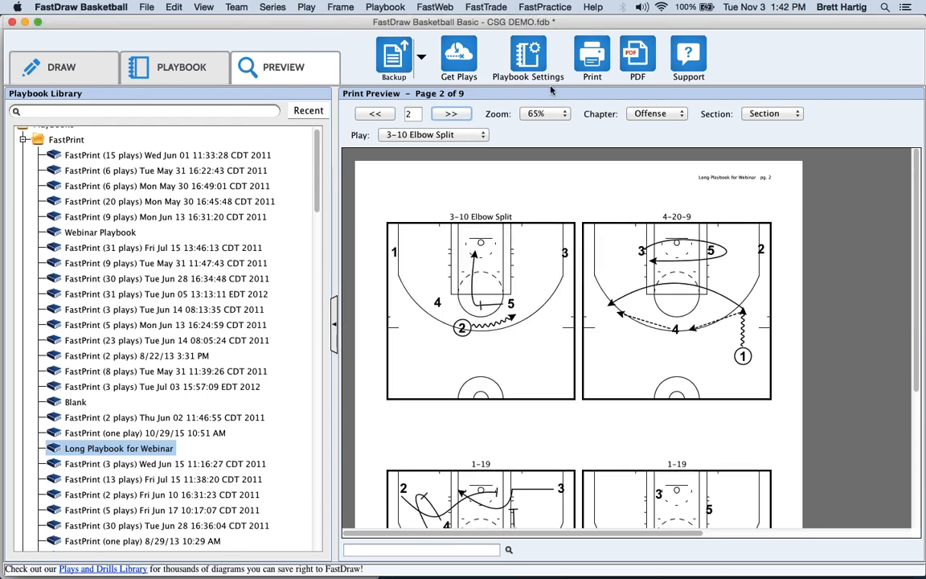
{"action": "left_click", "coordinate": [483, 56]}
{"action": "left_click", "coordinate": [290, 125]}
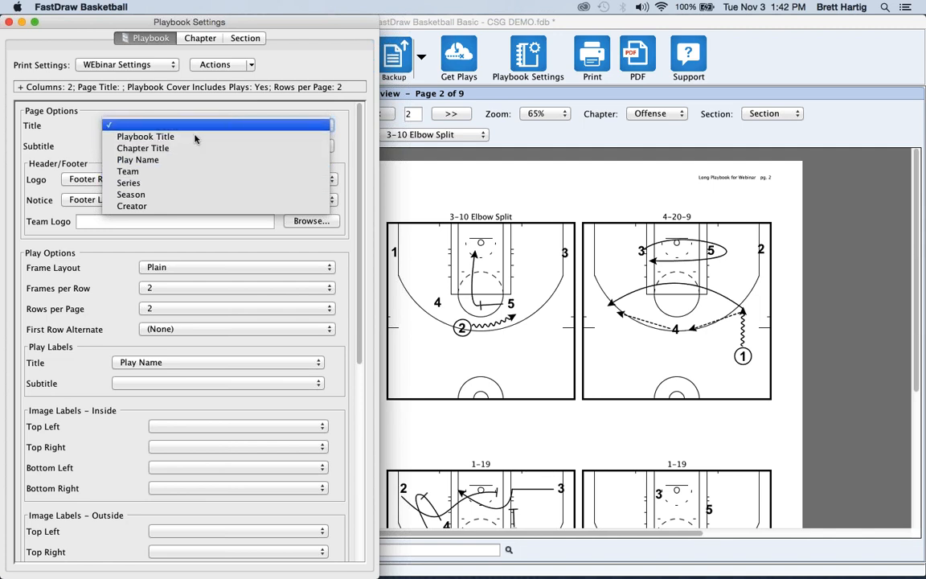
{"action": "left_click", "coordinate": [195, 138]}
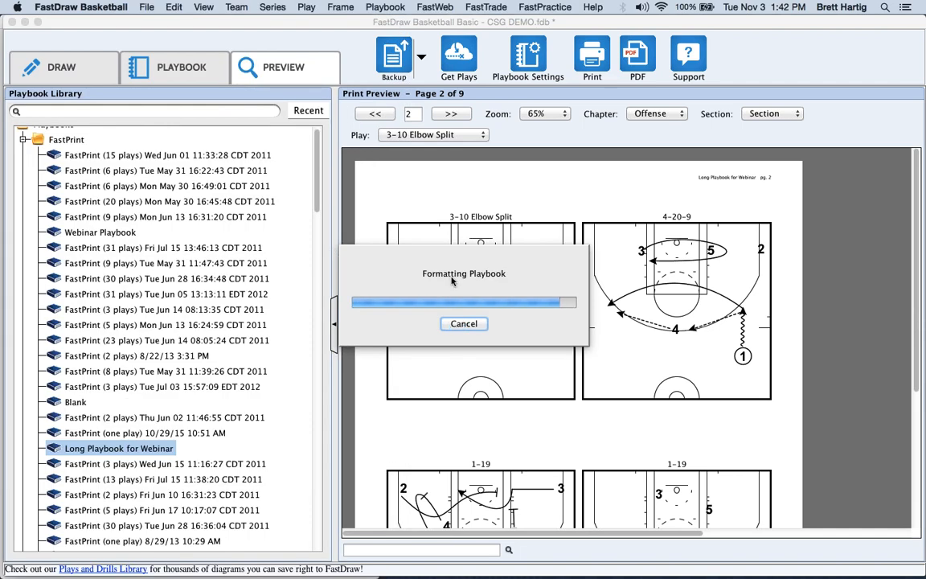
{"action": "left_click", "coordinate": [528, 57]}
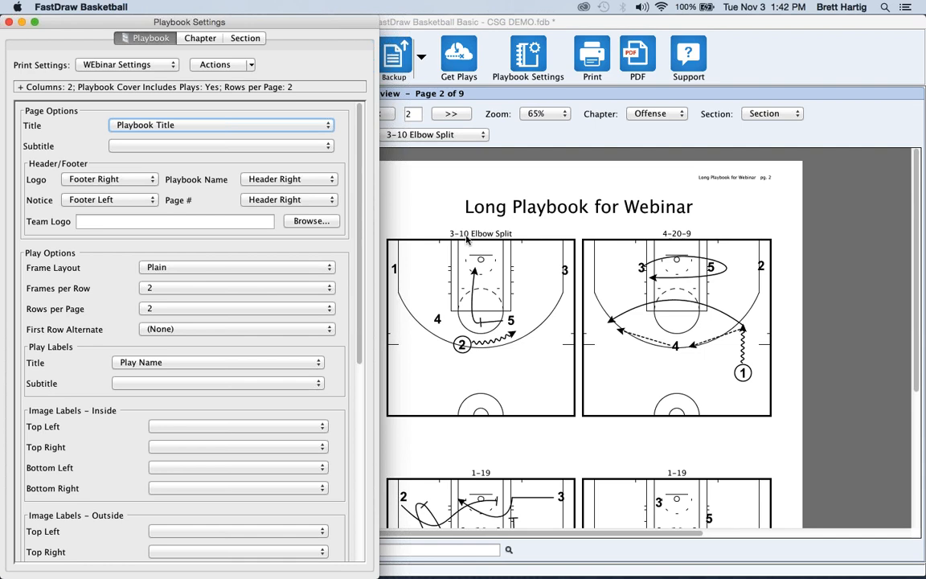
{"action": "left_click", "coordinate": [209, 363]}
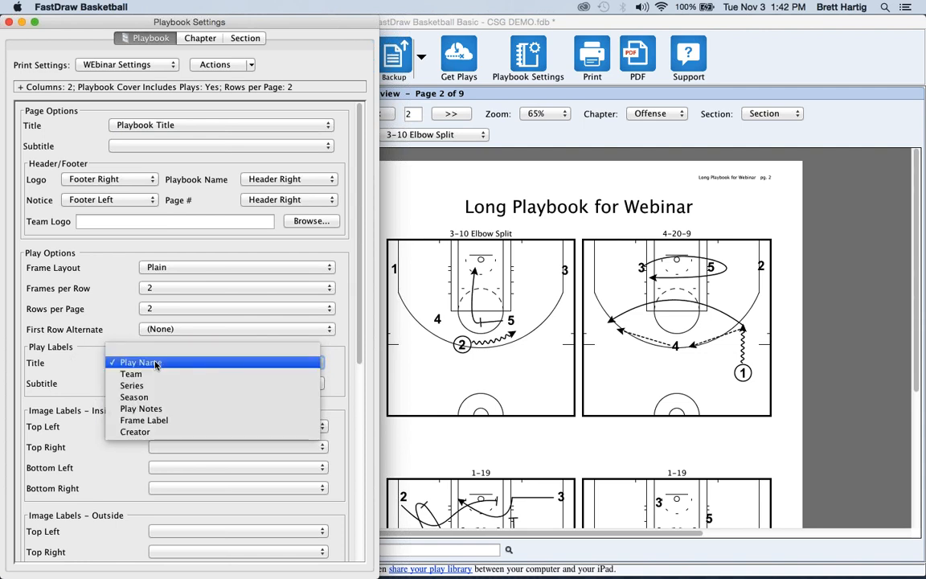
{"action": "left_click", "coordinate": [146, 363]}
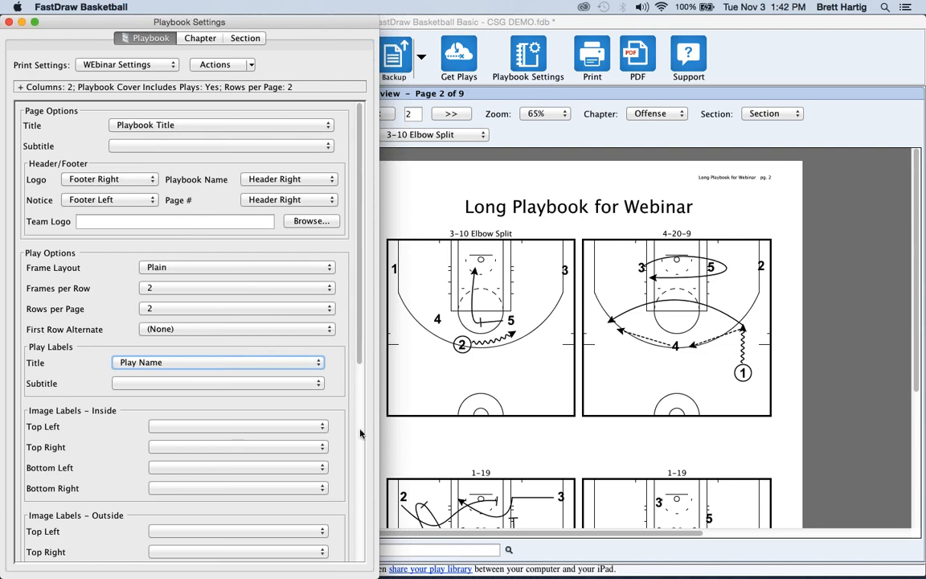
Check Include Table of Contents under Cover Pages.
{"action": "scroll", "coordinate": [359, 499], "scroll_direction": "down", "scroll_amount": 5}
{"action": "scroll", "coordinate": [360, 498], "scroll_direction": "down", "scroll_amount": 5}
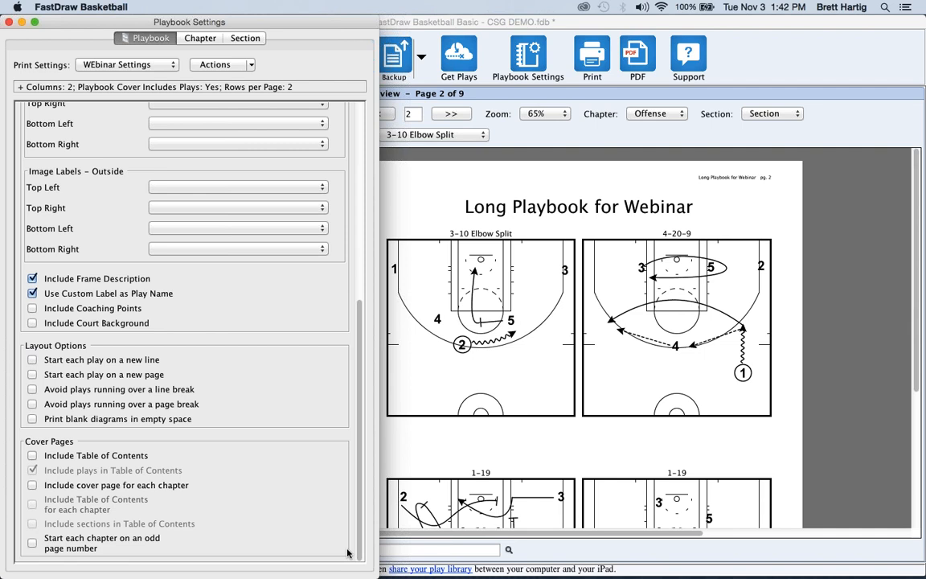
{"action": "left_click", "coordinate": [31, 458]}
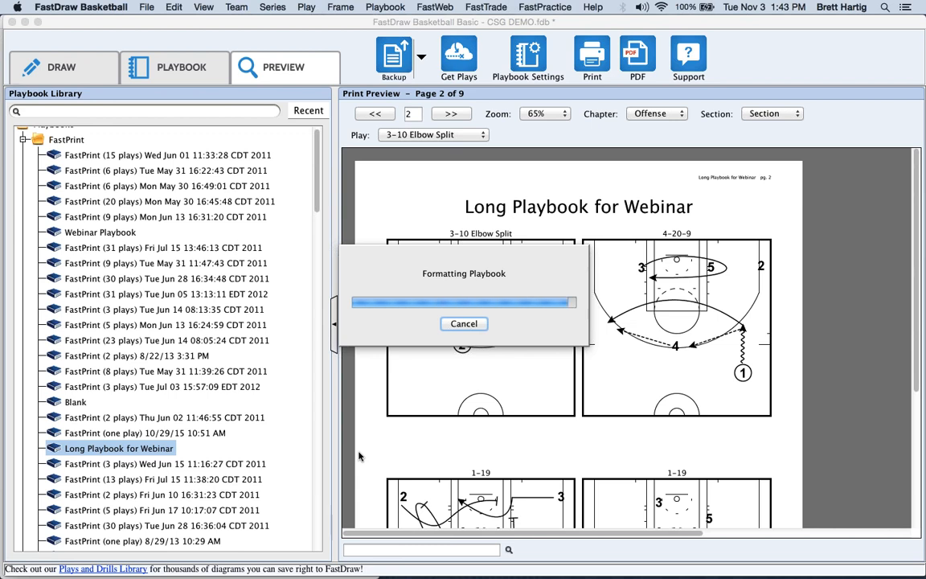
Page back to the table of contents on page 1 and reopen Playbook Settings.
{"action": "left_click", "coordinate": [387, 118]}
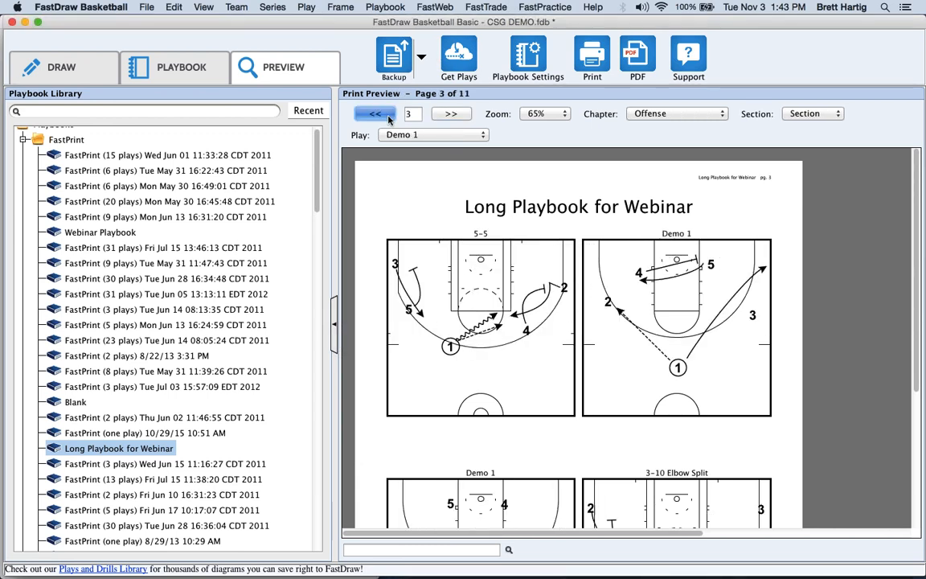
{"action": "left_click", "coordinate": [375, 113]}
{"action": "left_click", "coordinate": [375, 114]}
{"action": "scroll", "coordinate": [530, 336], "scroll_direction": "down", "scroll_amount": 3}
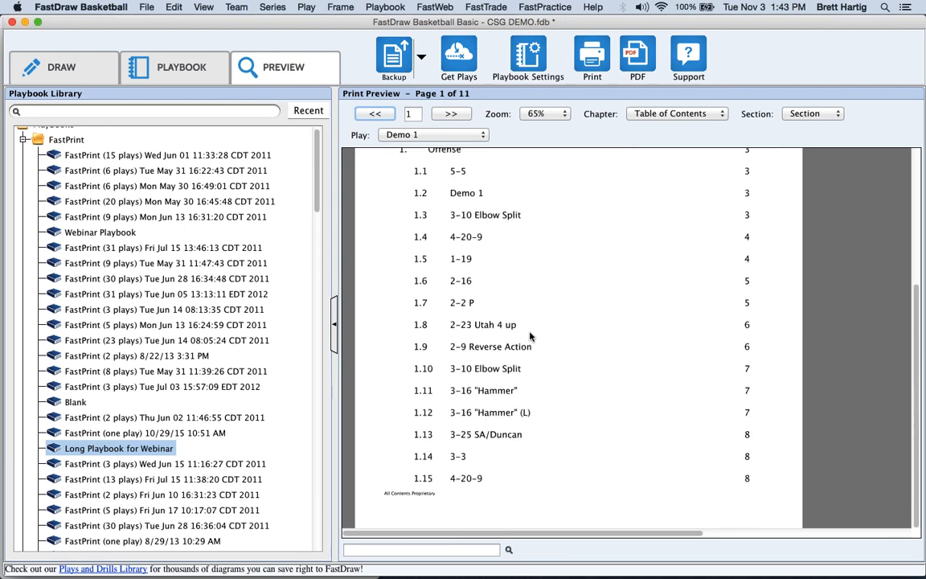
{"action": "scroll", "coordinate": [522, 248], "scroll_direction": "up", "scroll_amount": 3}
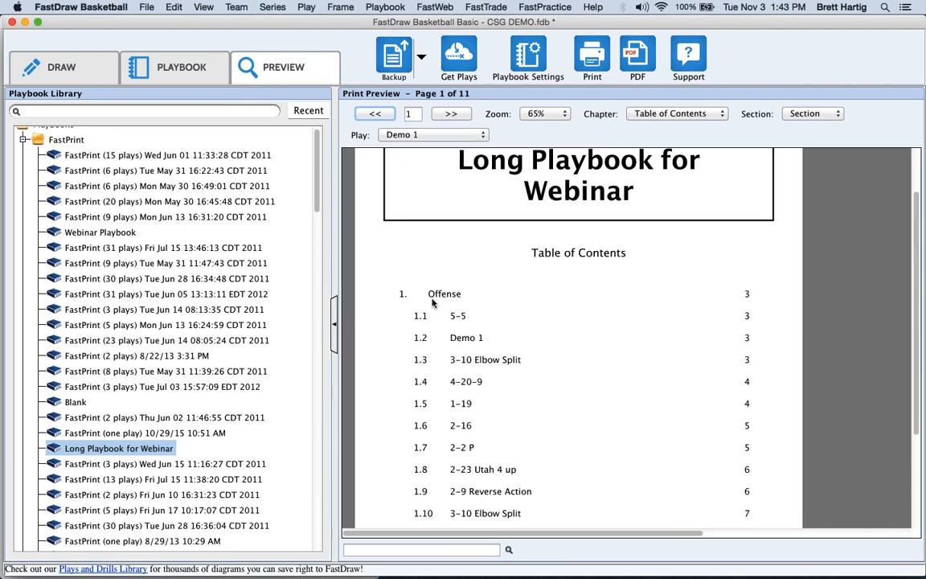
{"action": "left_click", "coordinate": [523, 56]}
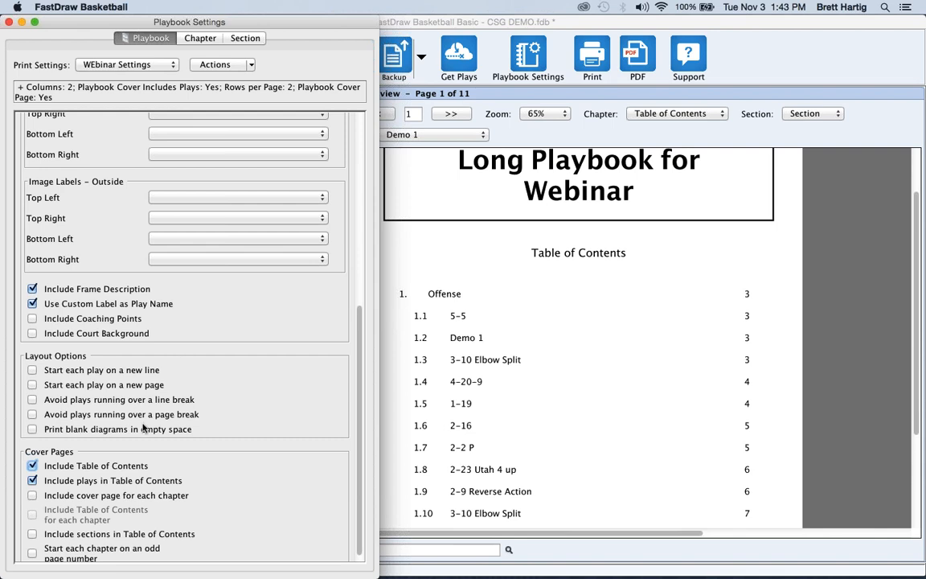
{"action": "scroll", "coordinate": [143, 428], "scroll_direction": "up", "scroll_amount": 1}
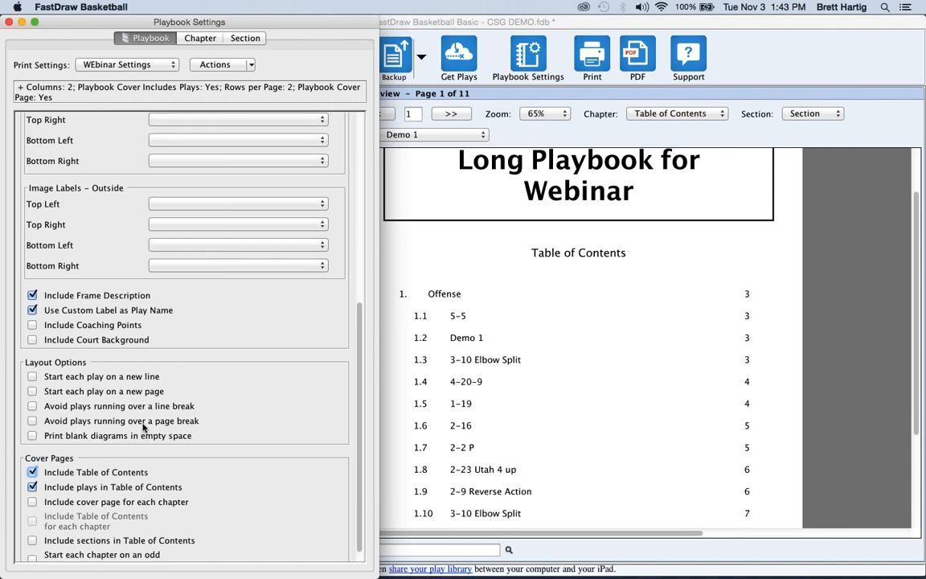
{"action": "scroll", "coordinate": [143, 429], "scroll_direction": "up", "scroll_amount": 10}
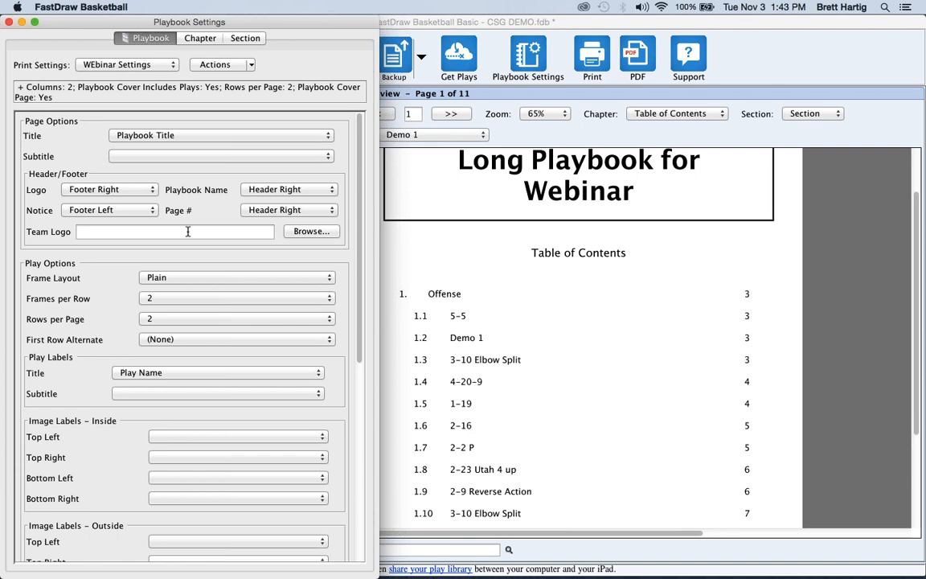
{"action": "left_click", "coordinate": [189, 232]}
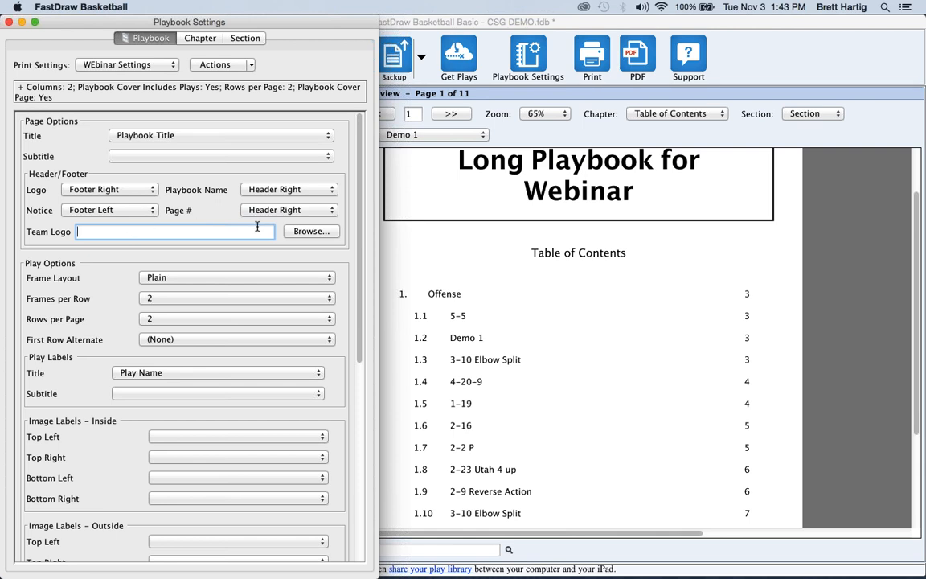
{"action": "left_click", "coordinate": [304, 233]}
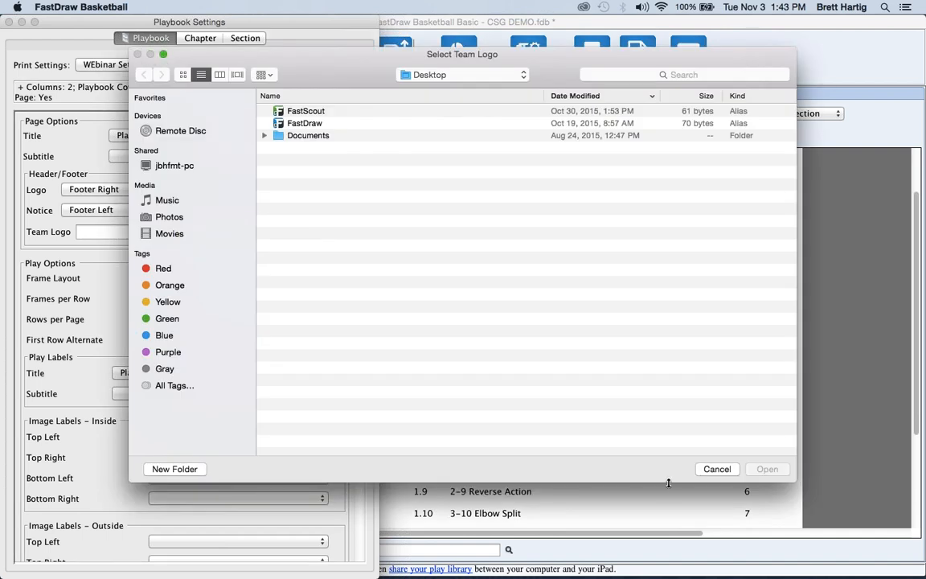
{"action": "left_click", "coordinate": [717, 470]}
{"action": "left_click", "coordinate": [467, 354]}
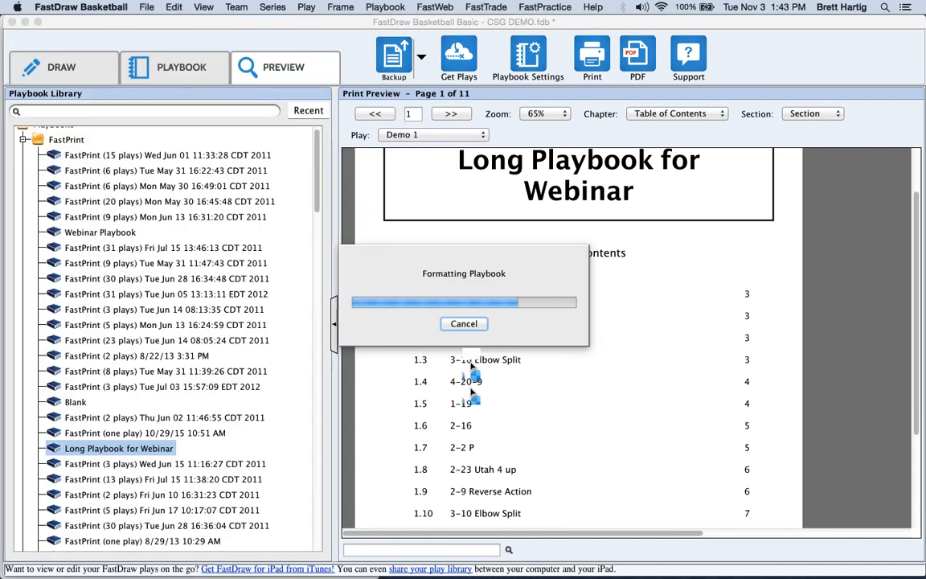
{"action": "left_click", "coordinate": [528, 56]}
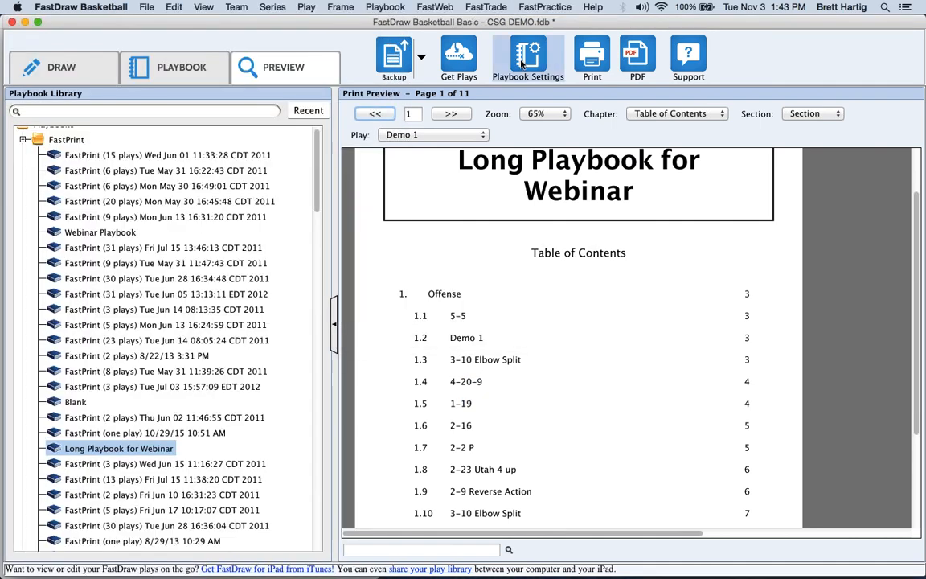
{"action": "left_click", "coordinate": [119, 191]}
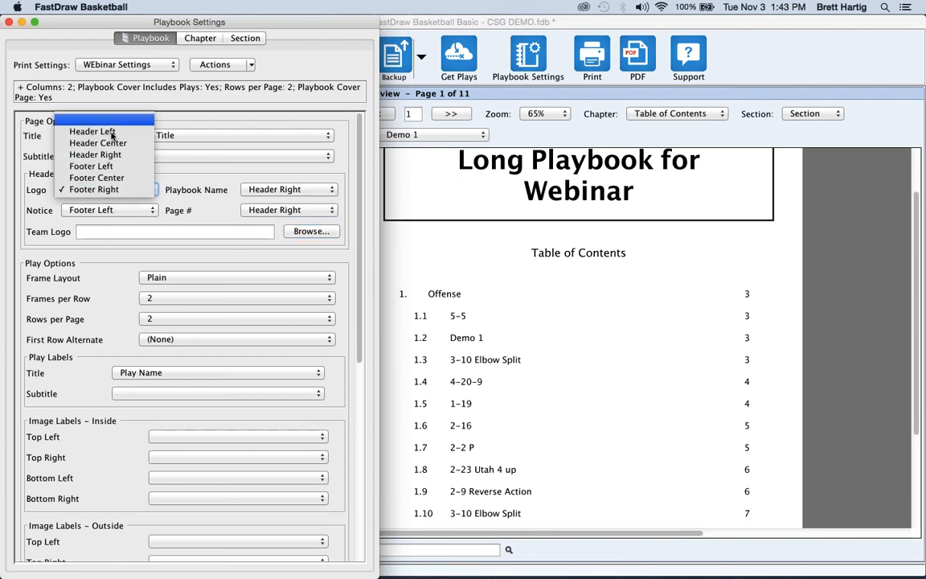
{"action": "left_click", "coordinate": [105, 189]}
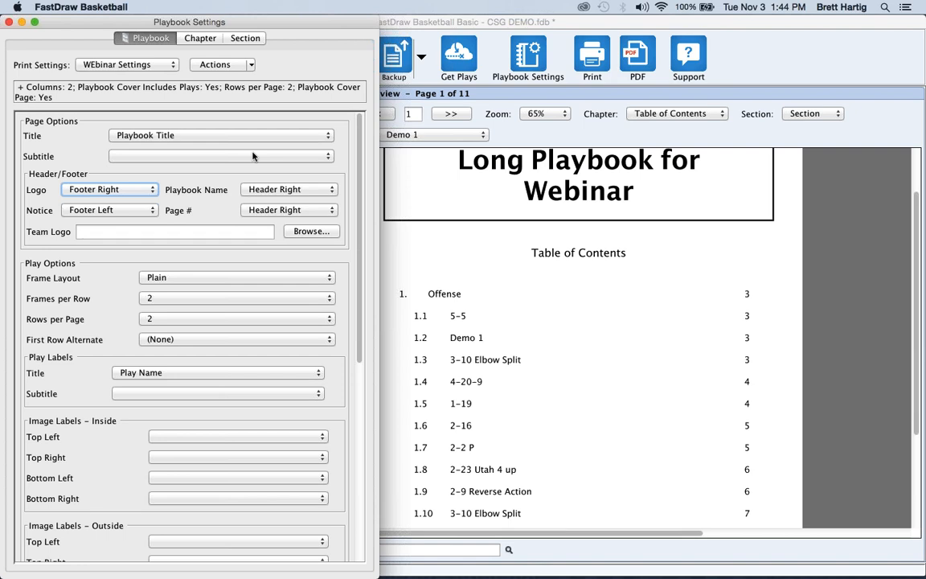
Make these print settings the default and save the changes into WEbinar Settings.
{"action": "left_click", "coordinate": [251, 66]}
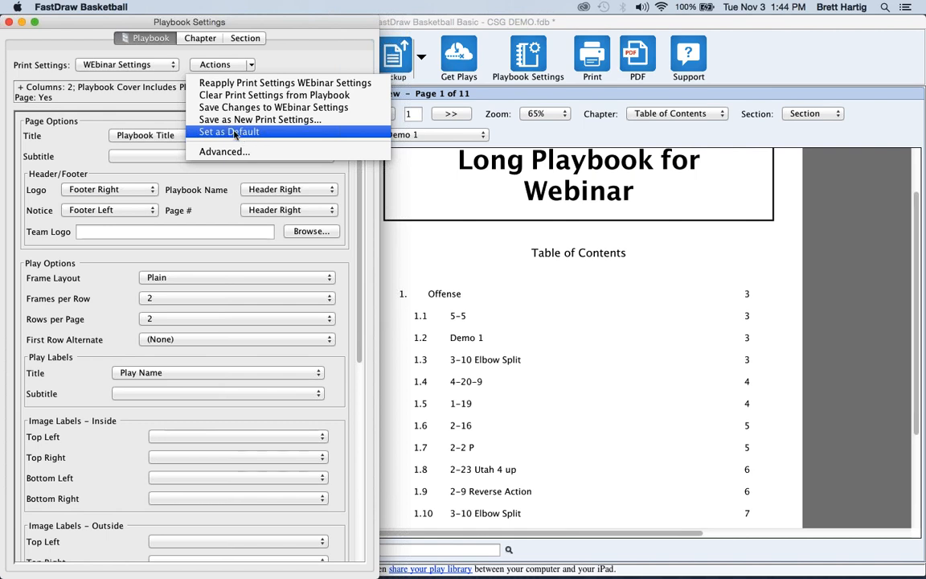
{"action": "left_click", "coordinate": [235, 135]}
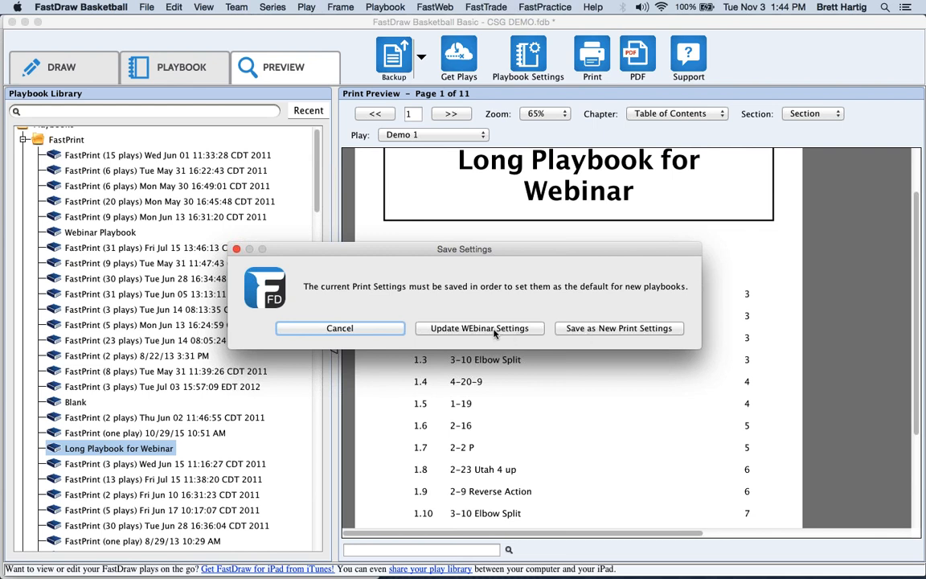
{"action": "left_click", "coordinate": [494, 331]}
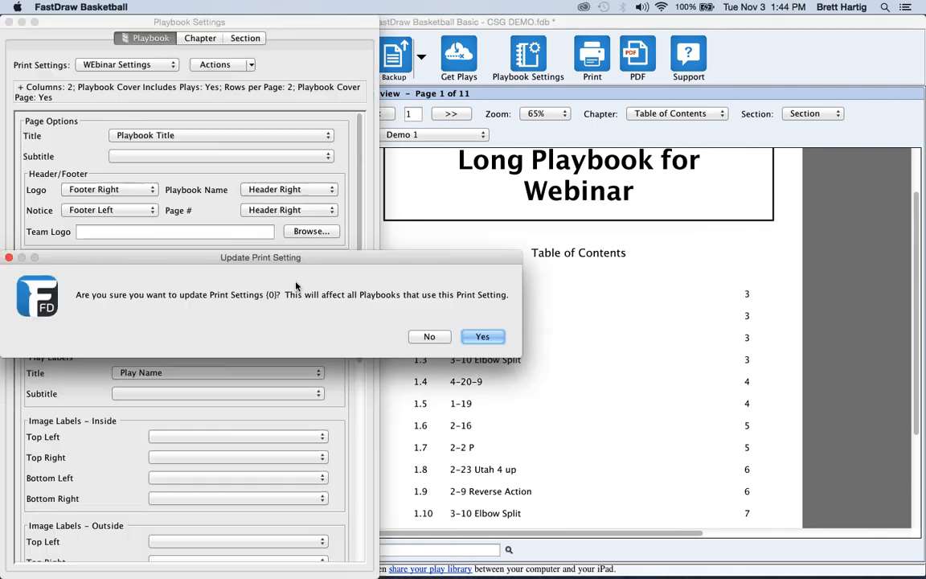
{"action": "left_click", "coordinate": [474, 338]}
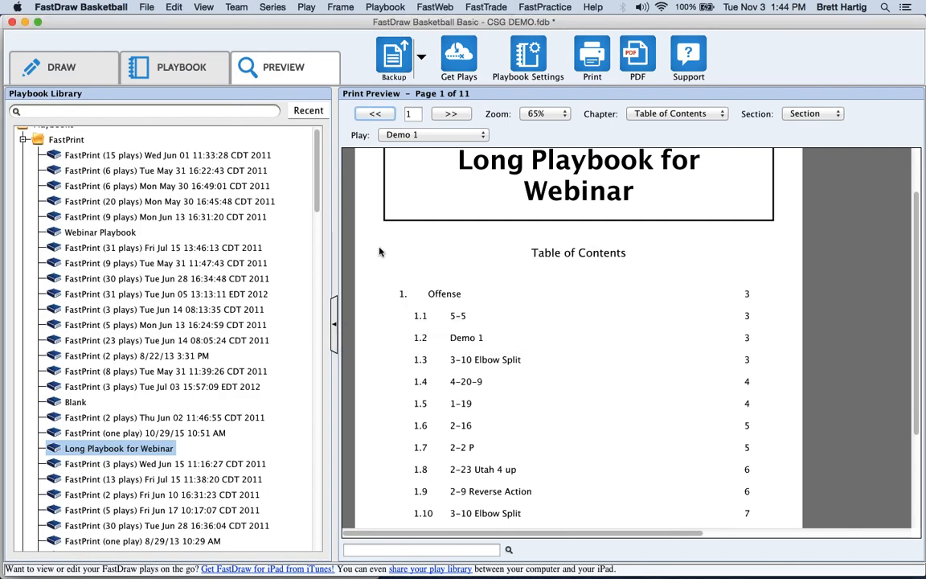
Cancel saving a new print setting, then apply WEbinar Settings to the whole playbook.
{"action": "left_click", "coordinate": [524, 60]}
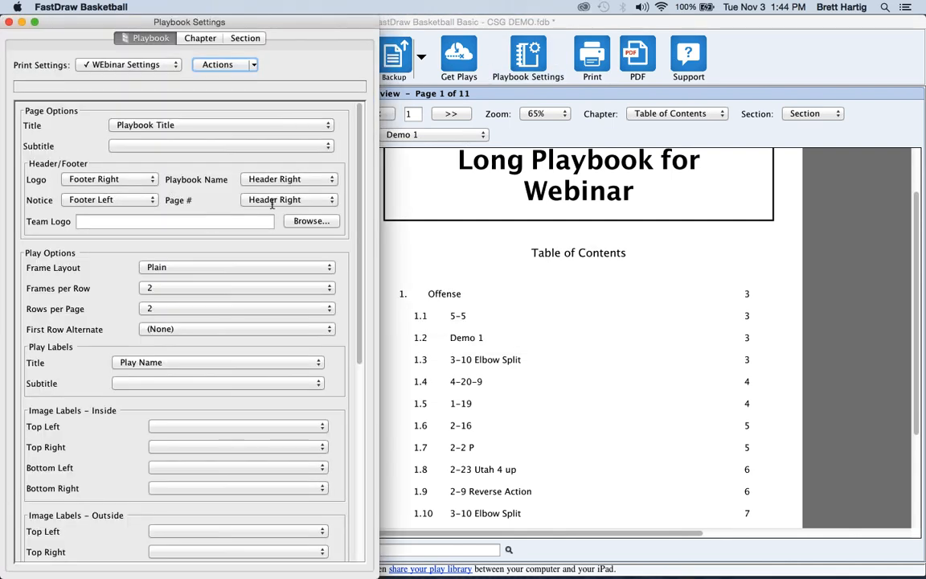
{"action": "left_click", "coordinate": [254, 69]}
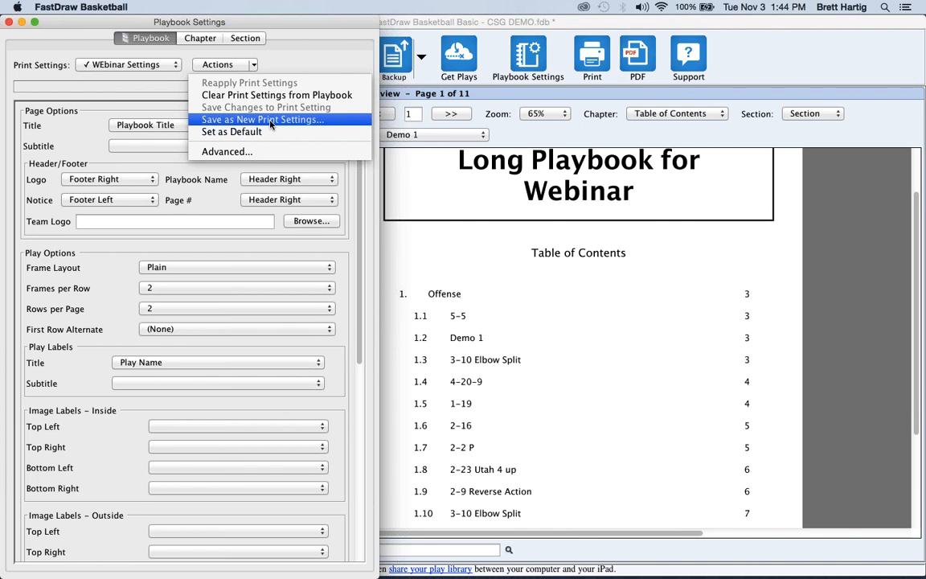
{"action": "left_click", "coordinate": [270, 120]}
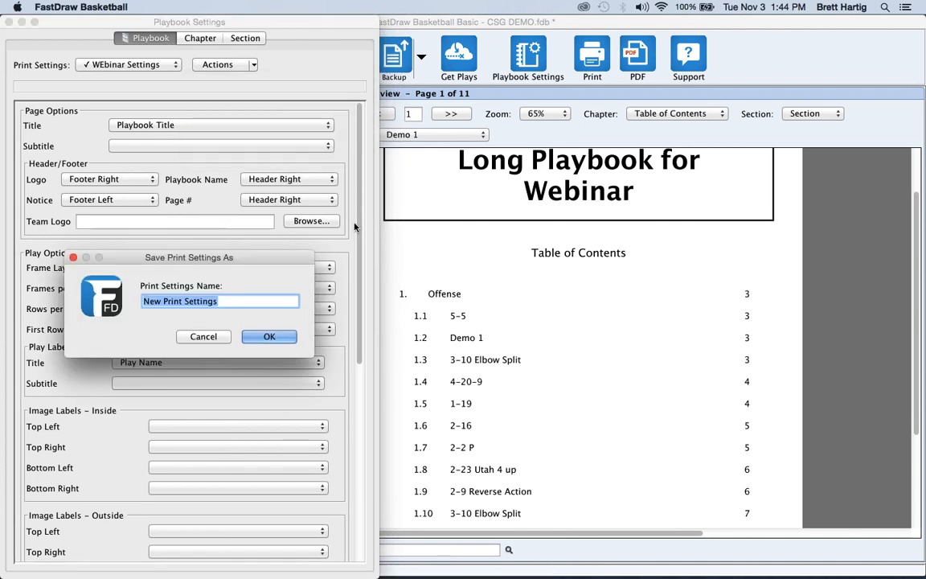
{"action": "left_click", "coordinate": [205, 338]}
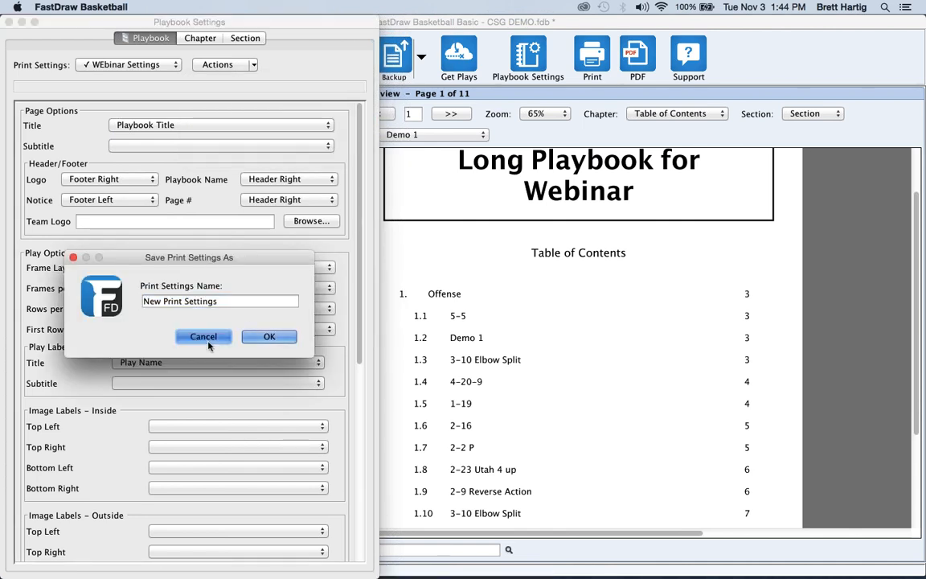
{"action": "left_click", "coordinate": [155, 63]}
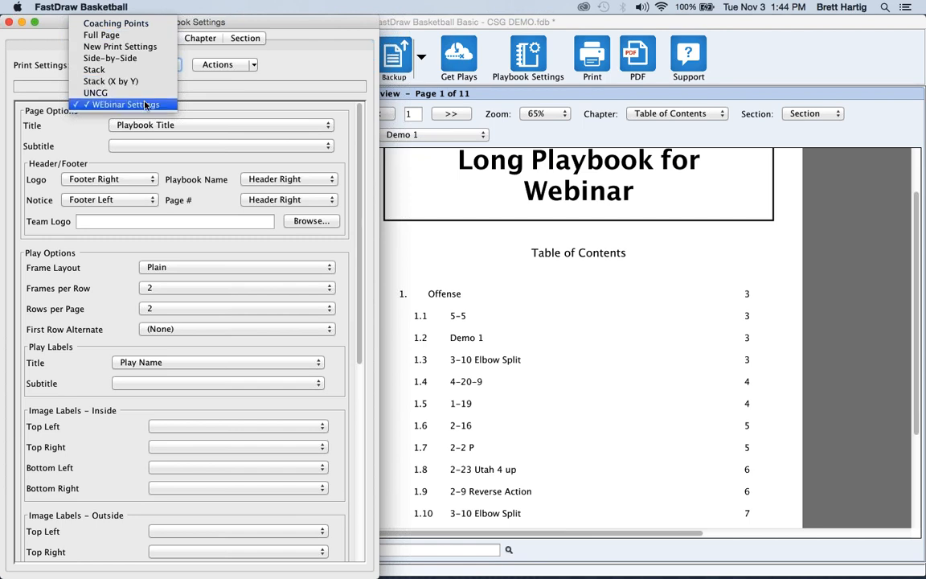
{"action": "left_click", "coordinate": [121, 104]}
{"action": "left_click", "coordinate": [681, 329]}
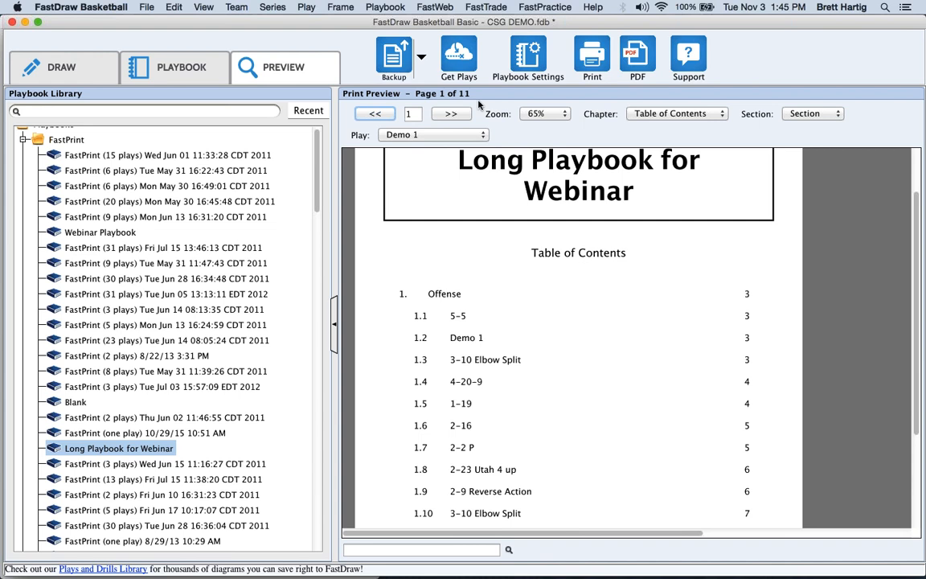
Page forward five pages through the preview, then back one.
{"action": "left_click", "coordinate": [450, 114]}
{"action": "left_click", "coordinate": [450, 114]}
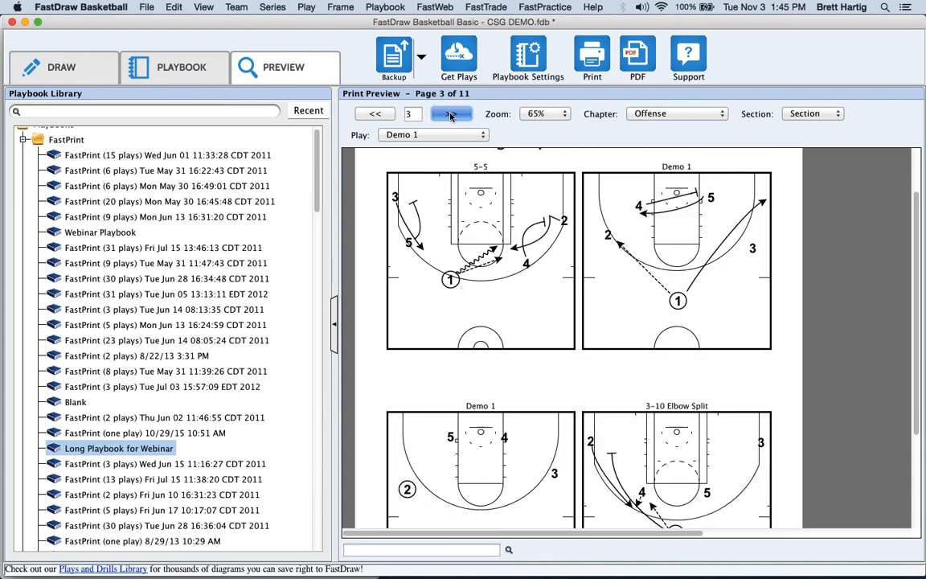
{"action": "left_click", "coordinate": [450, 113]}
{"action": "left_click", "coordinate": [450, 113]}
{"action": "left_click", "coordinate": [450, 114]}
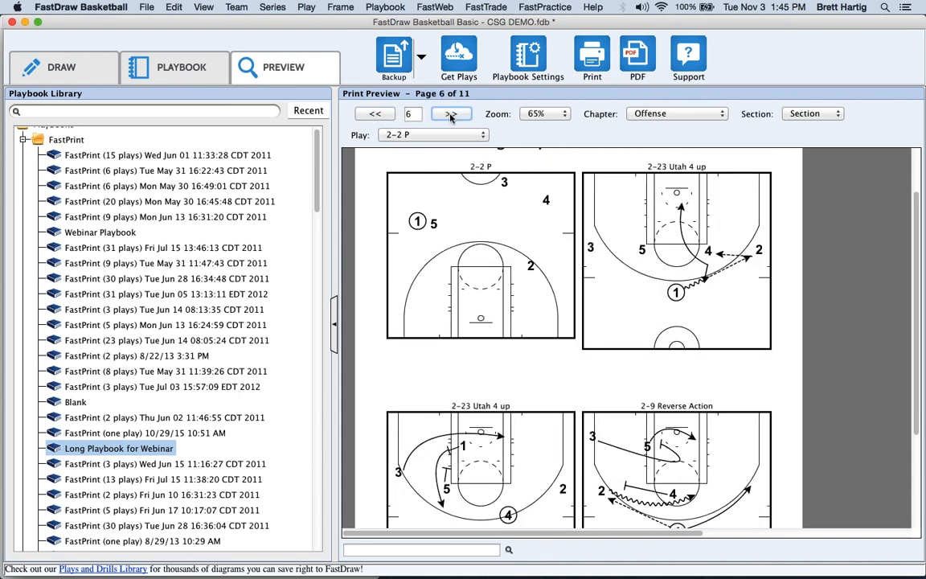
{"action": "left_click", "coordinate": [374, 114]}
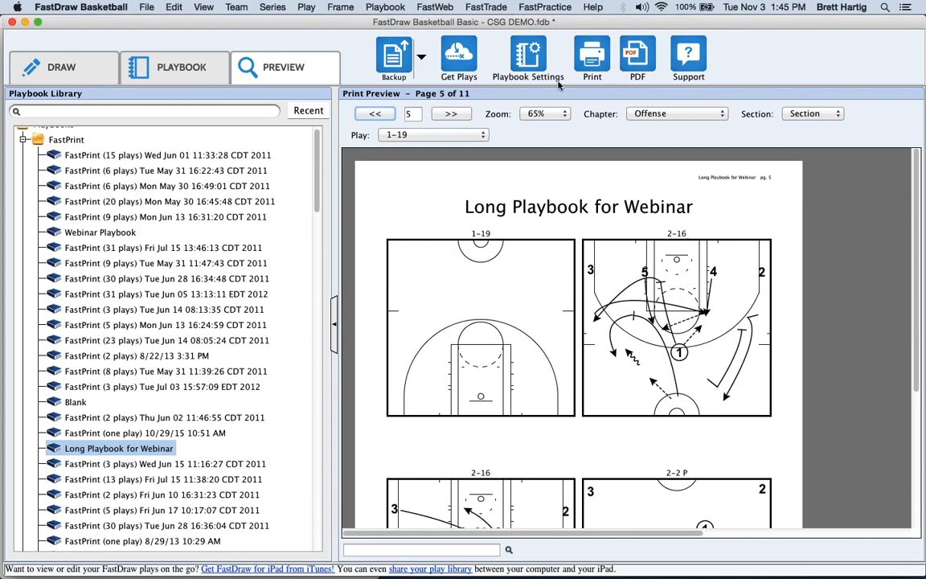
Cancel the PDF export, widen the preview pane, and go back to page 4 of 11.
{"action": "left_click", "coordinate": [646, 60]}
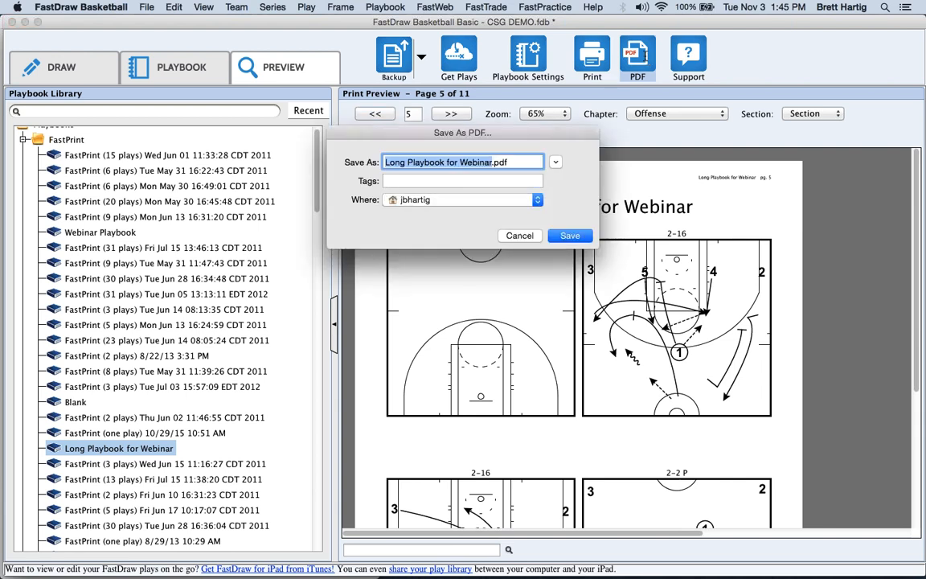
{"action": "left_click", "coordinate": [514, 239]}
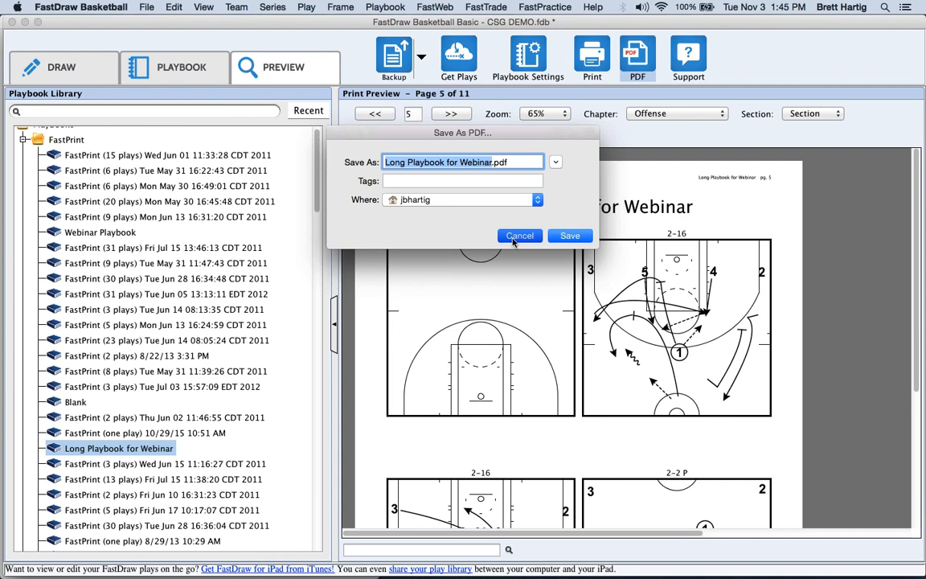
{"action": "left_click_drag", "start_coordinate": [335, 306], "coordinate": [306, 305]}
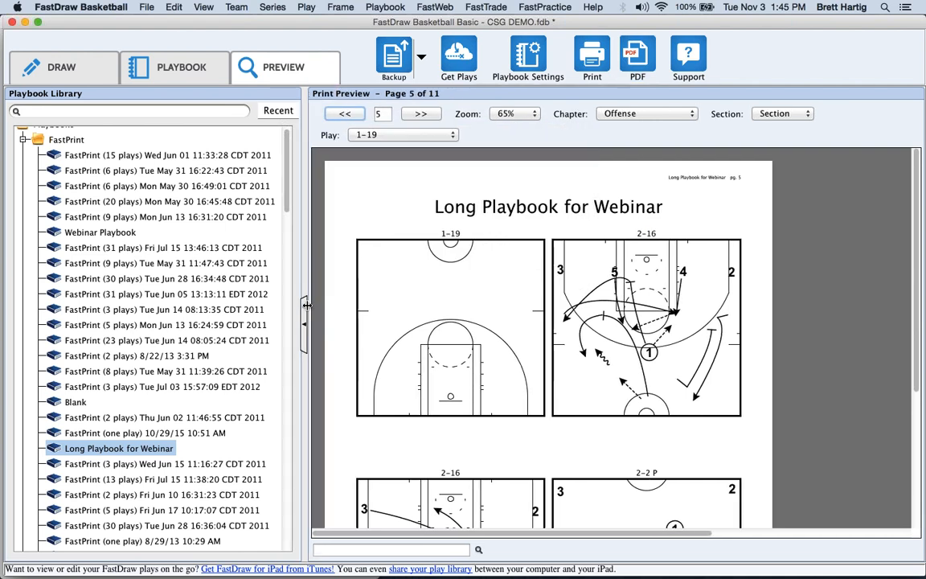
{"action": "left_click", "coordinate": [347, 114]}
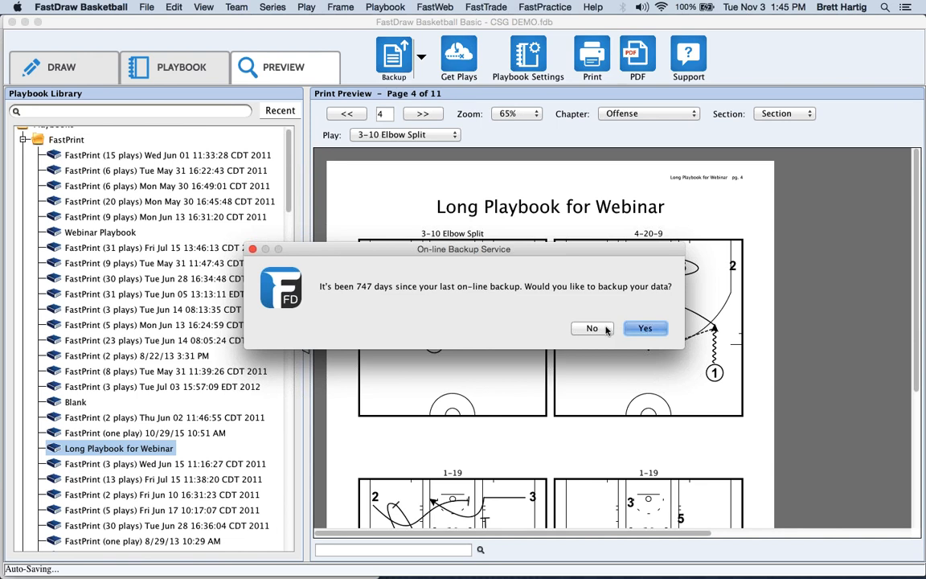
Decline the online backup and return to the Draw view with Test for Webinar.
{"action": "left_click", "coordinate": [592, 328]}
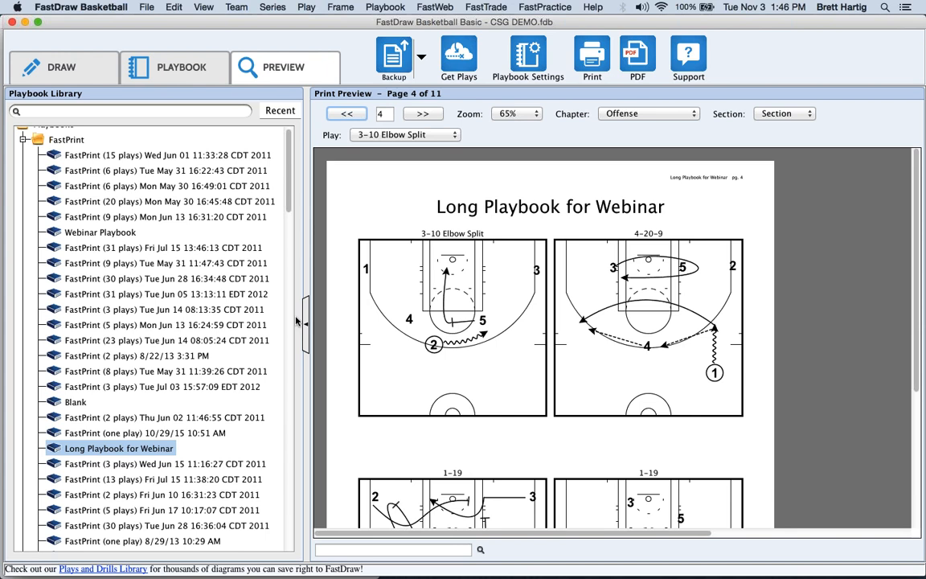
{"action": "left_click", "coordinate": [48, 66]}
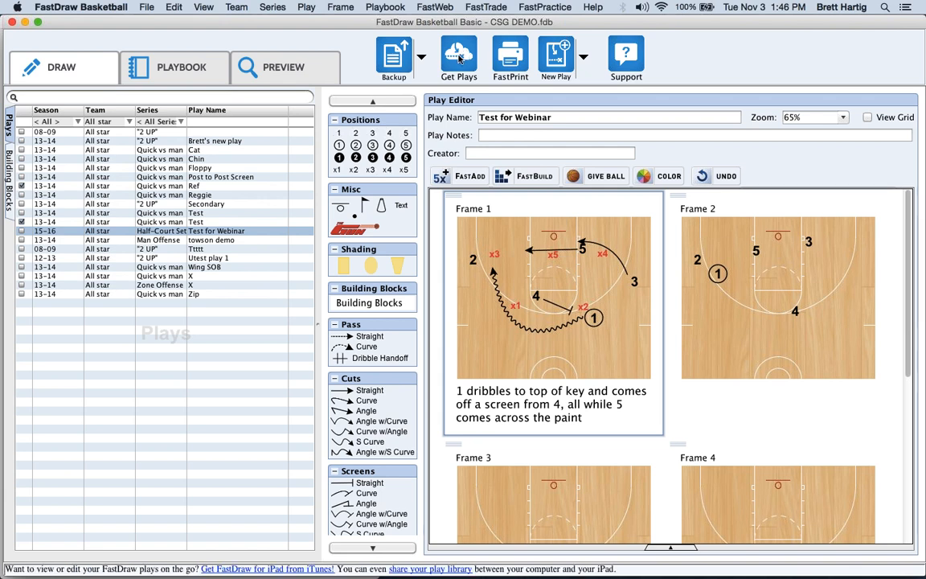
Open the online basketball plays library and list the Shooting Drills tag results (286 plays).
{"action": "left_click", "coordinate": [460, 57]}
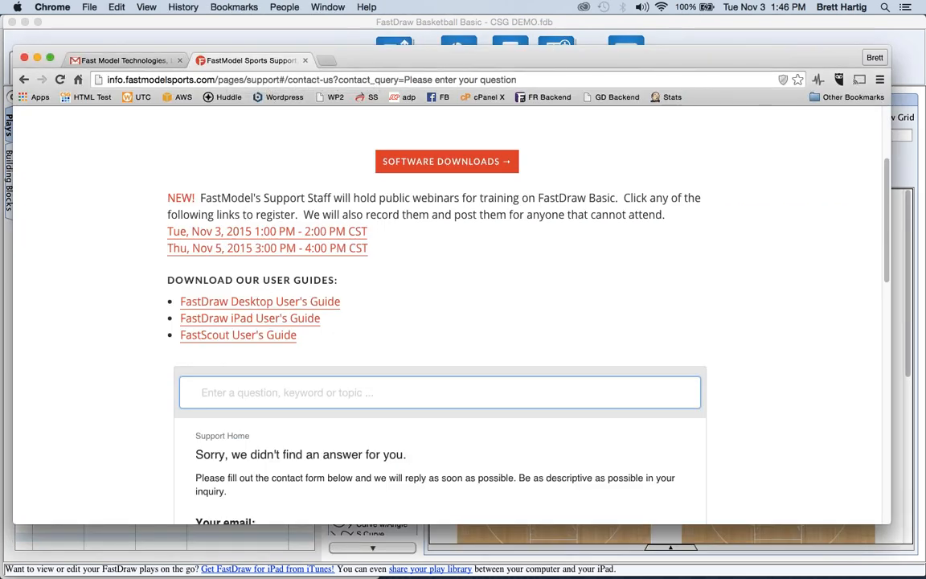
{"action": "left_click_drag", "start_coordinate": [924, 68], "coordinate": [347, 57]}
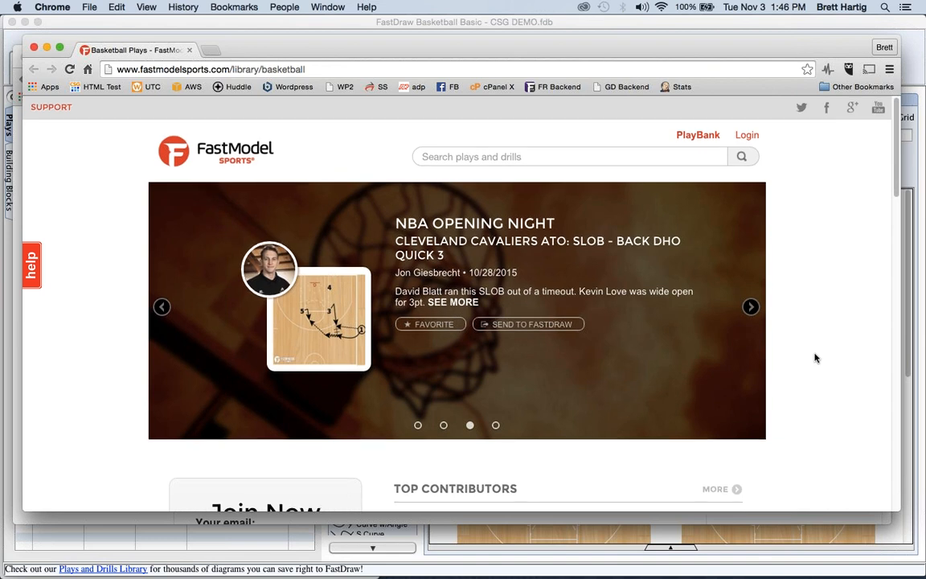
{"action": "scroll", "coordinate": [814, 357], "scroll_direction": "down", "scroll_amount": 6}
{"action": "scroll", "coordinate": [815, 358], "scroll_direction": "down", "scroll_amount": 3}
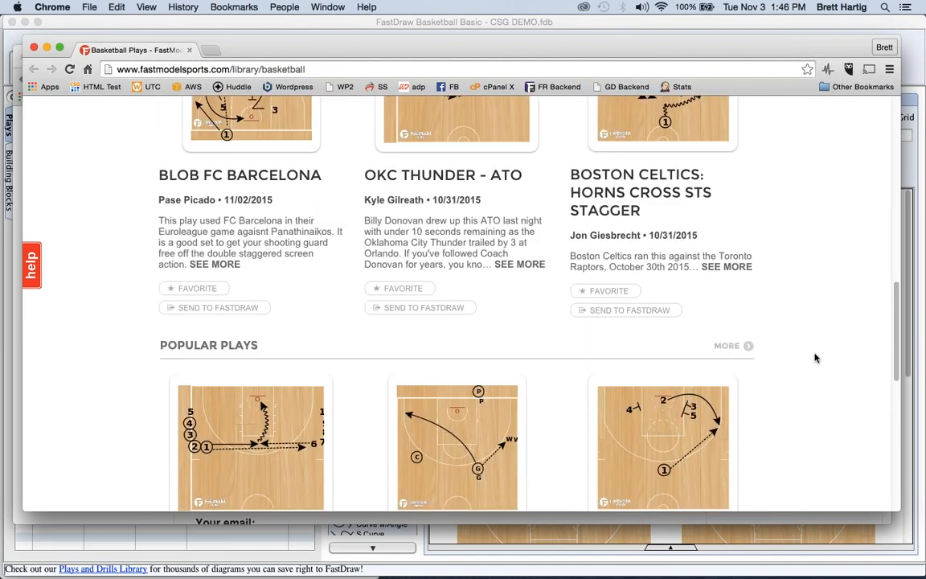
{"action": "scroll", "coordinate": [814, 357], "scroll_direction": "down", "scroll_amount": 8}
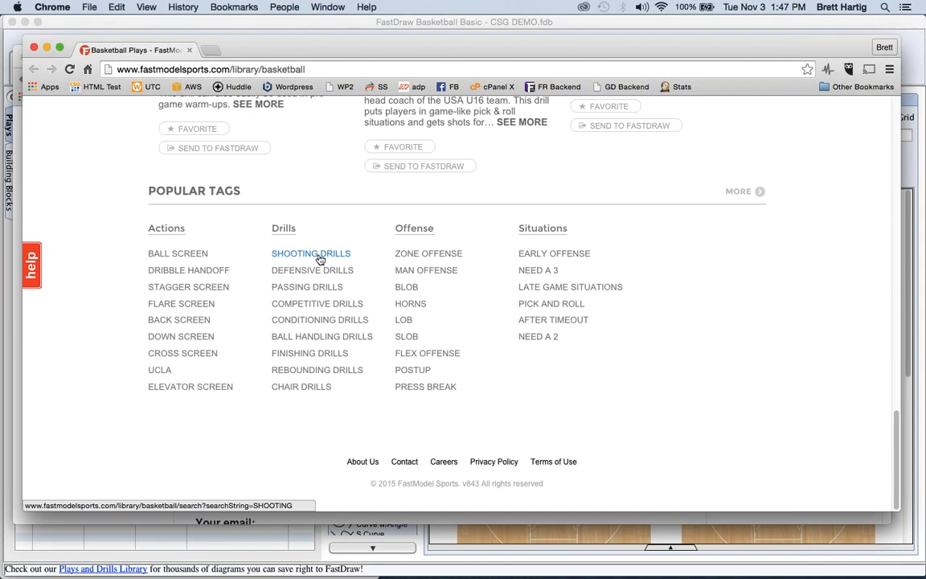
{"action": "left_click", "coordinate": [320, 256]}
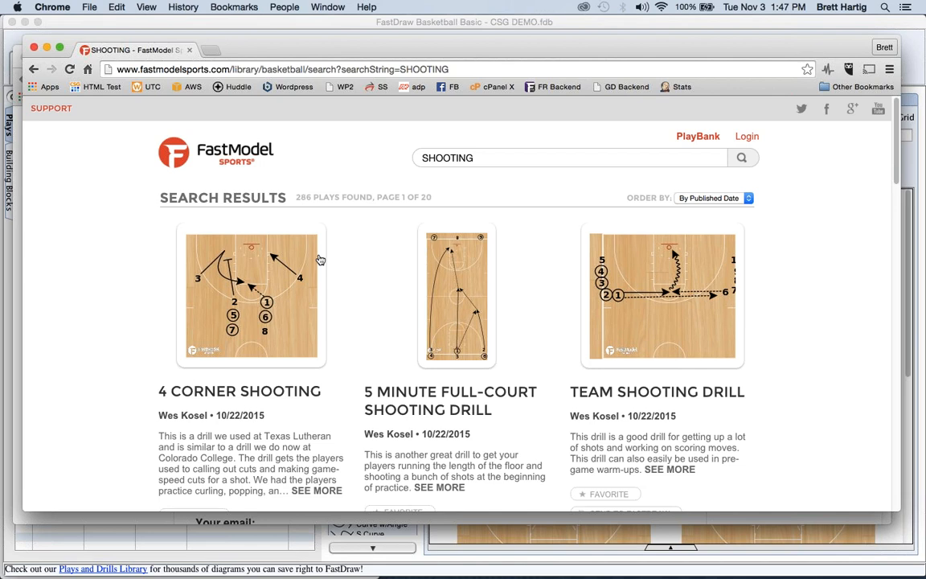
Open the 4 Corner Shooting drill page and look over its details.
{"action": "left_click", "coordinate": [248, 317]}
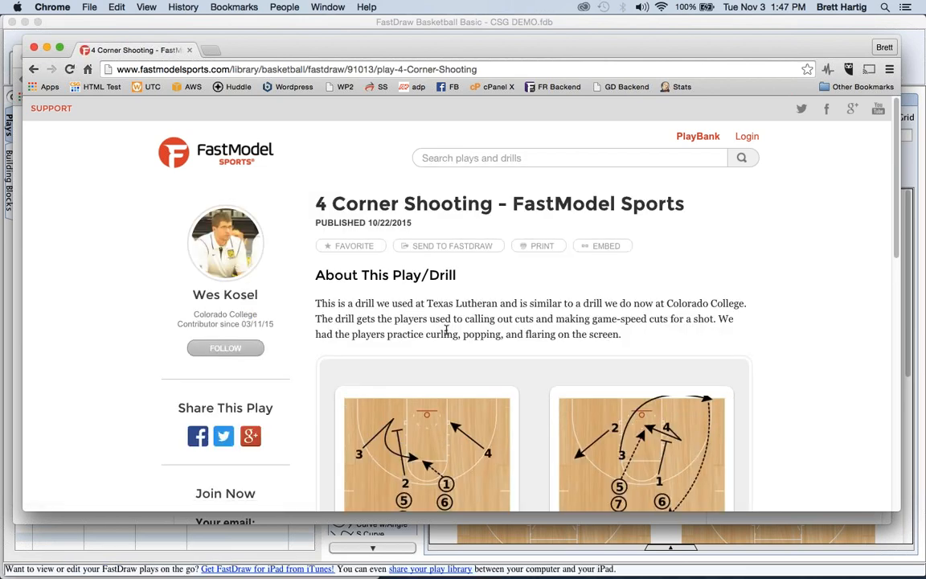
{"action": "scroll", "coordinate": [497, 368], "scroll_direction": "down", "scroll_amount": 5}
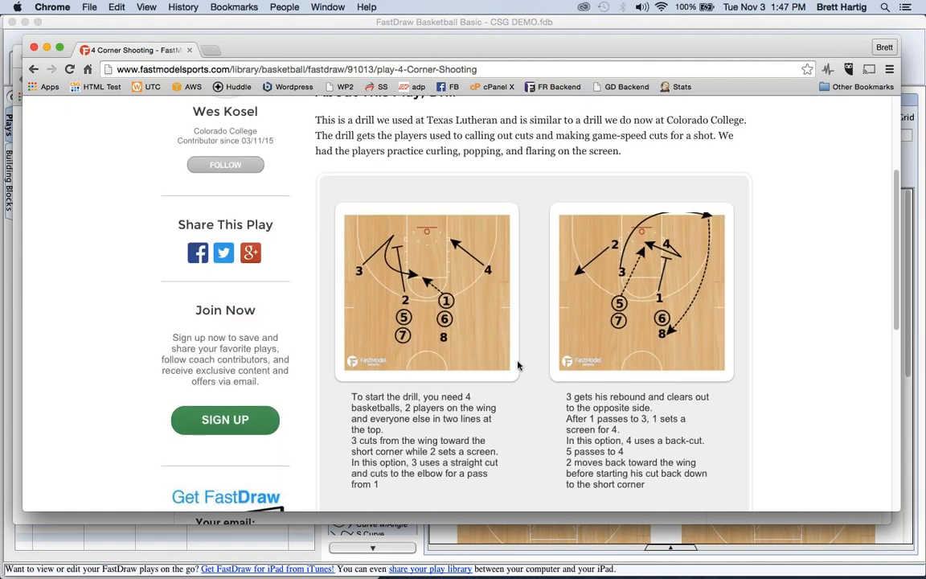
{"action": "scroll", "coordinate": [517, 366], "scroll_direction": "down", "scroll_amount": 10}
{"action": "scroll", "coordinate": [517, 366], "scroll_direction": "up", "scroll_amount": 15}
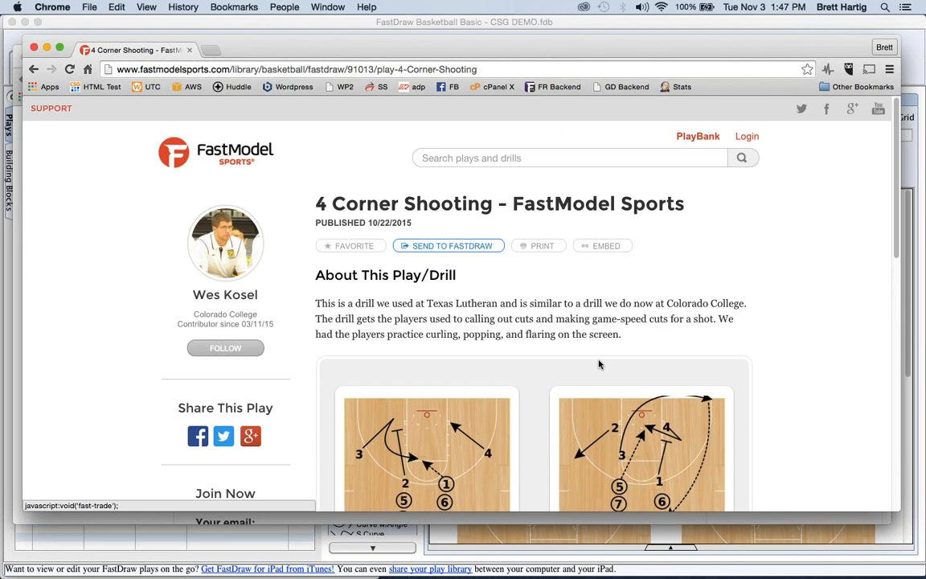
Send the drill to FastDraw as a FastTrade to your own e-mail address, then return to FastDraw.
{"action": "left_click", "coordinate": [434, 250]}
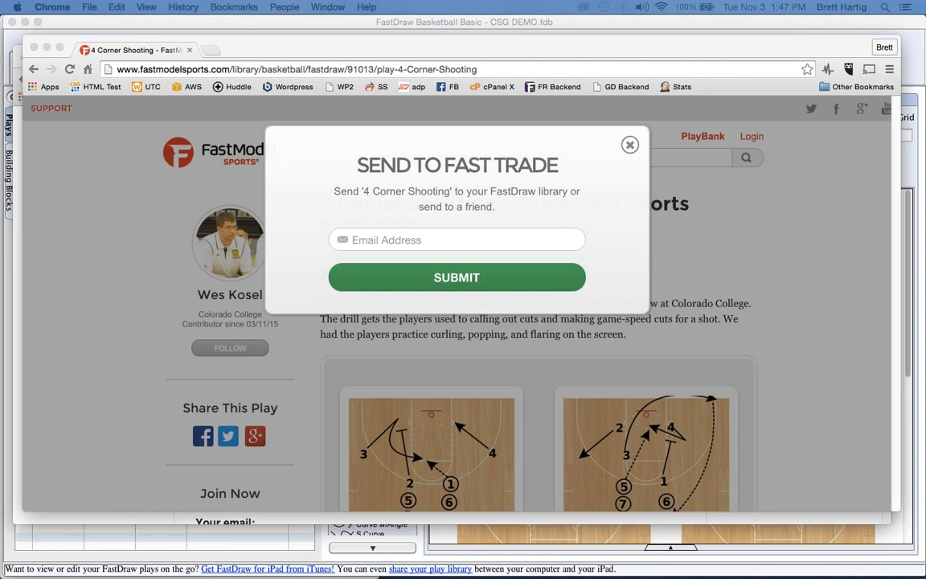
{"action": "left_click", "coordinate": [415, 241]}
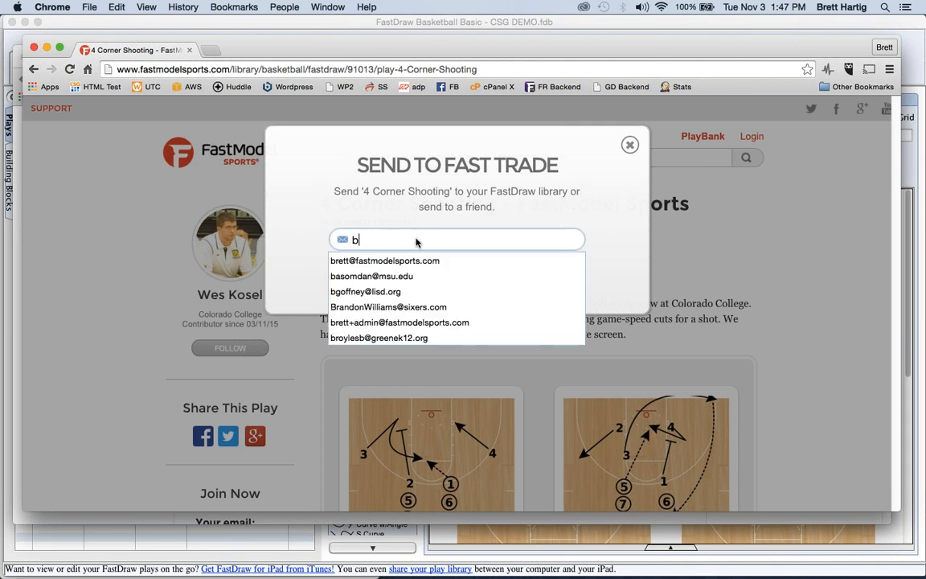
{"action": "left_click", "coordinate": [423, 260]}
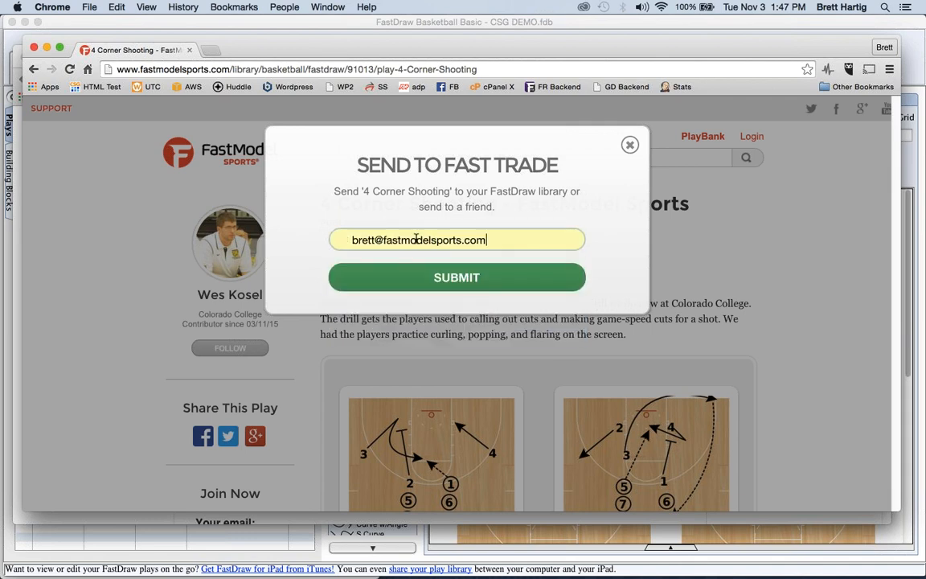
{"action": "left_click", "coordinate": [442, 286]}
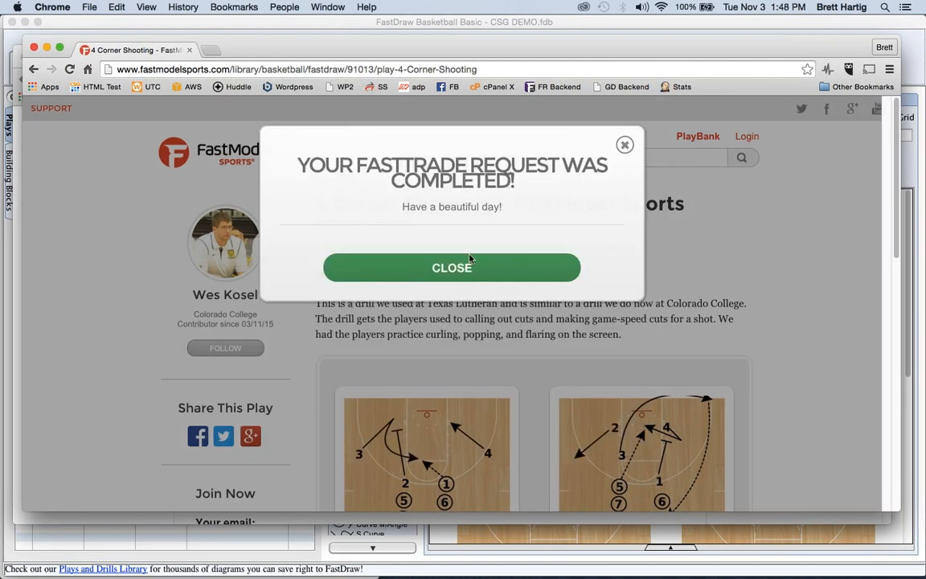
{"action": "left_click", "coordinate": [357, 26]}
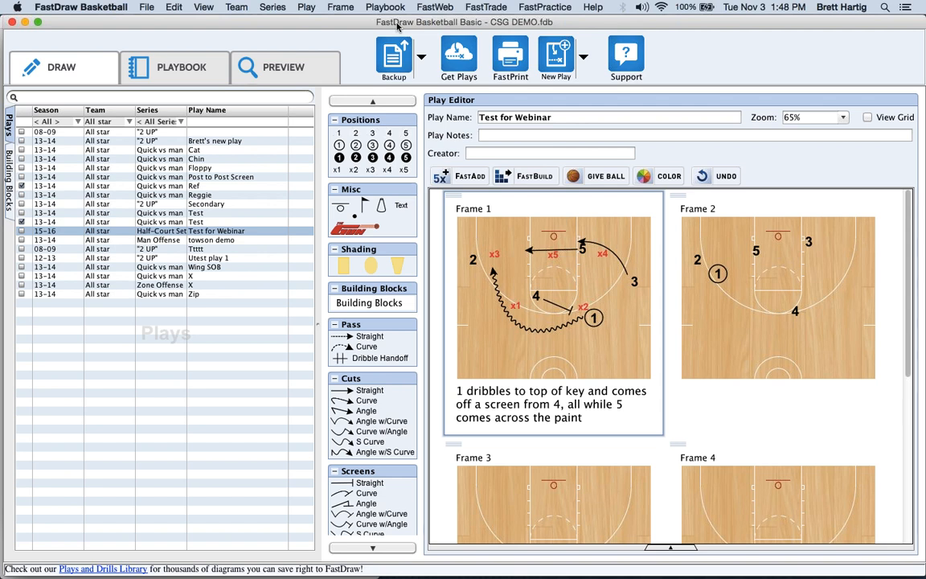
In FastTrade Manager, switch to the receiving e-mail account and fetch new trades.
{"action": "left_click", "coordinate": [486, 7]}
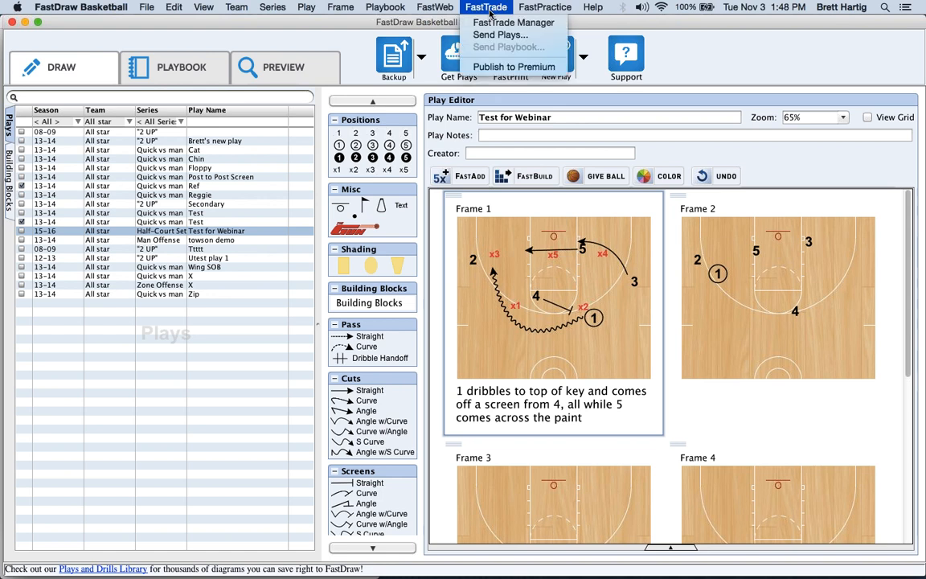
{"action": "left_click", "coordinate": [492, 22]}
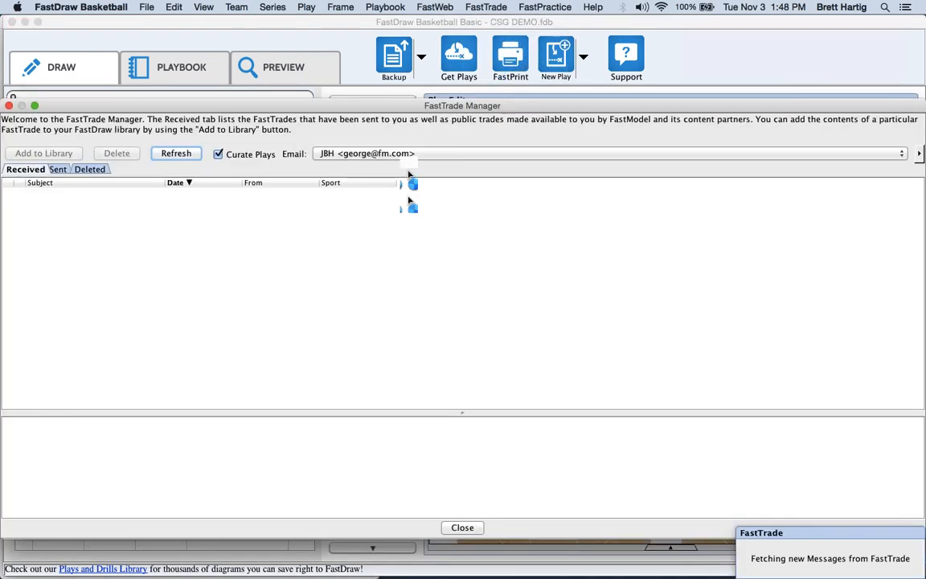
{"action": "left_click", "coordinate": [394, 154]}
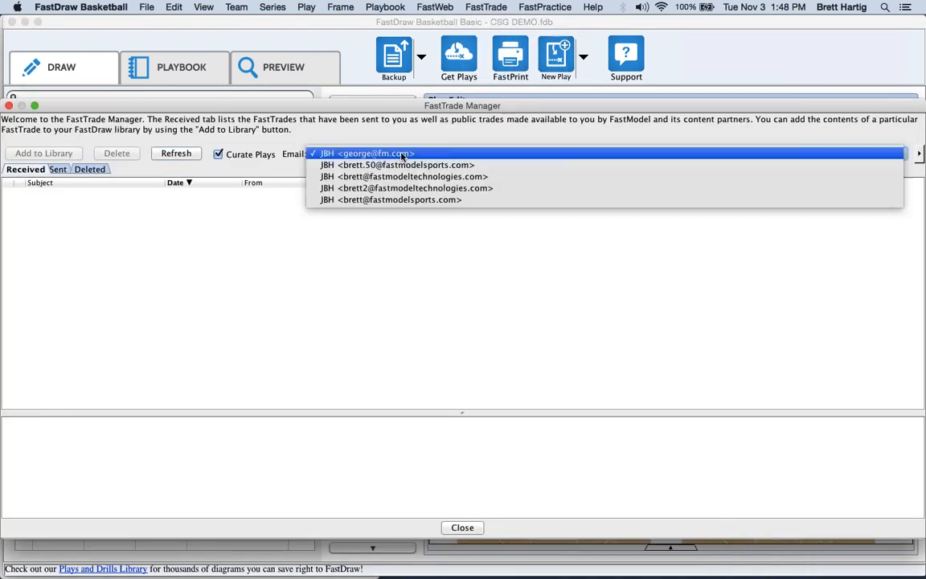
{"action": "left_click", "coordinate": [394, 199]}
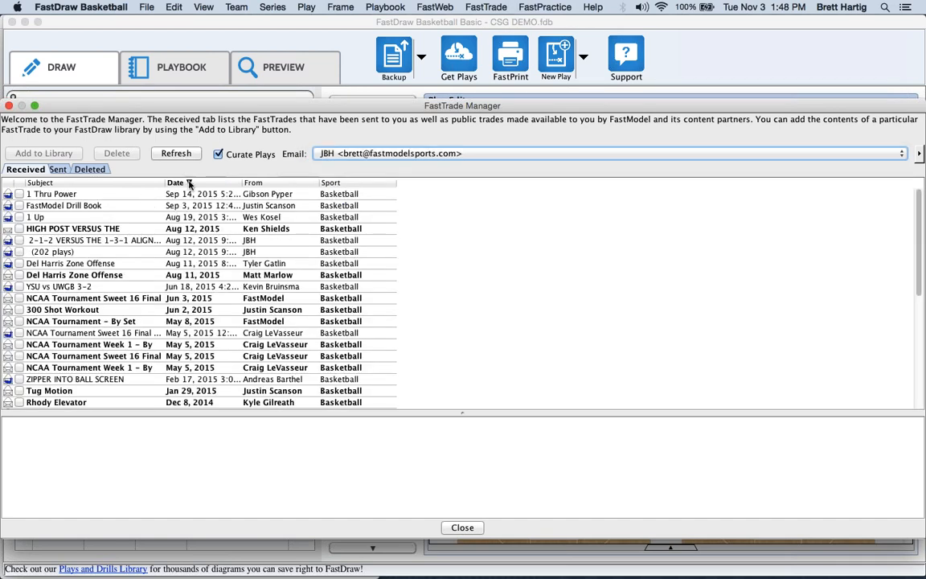
{"action": "left_click", "coordinate": [185, 155]}
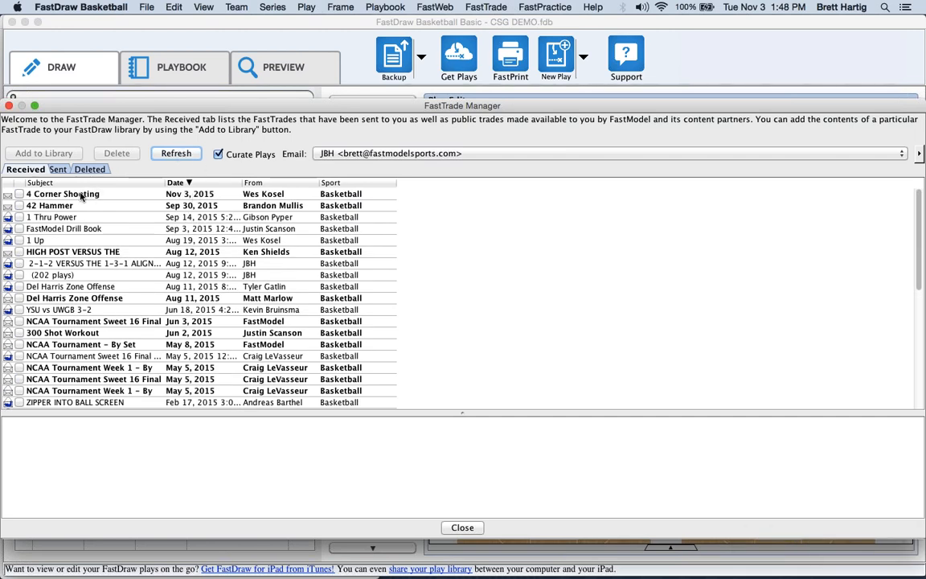
Check the 4 Corner Shooting trade and add all checked messages to the library.
{"action": "left_click", "coordinate": [19, 195]}
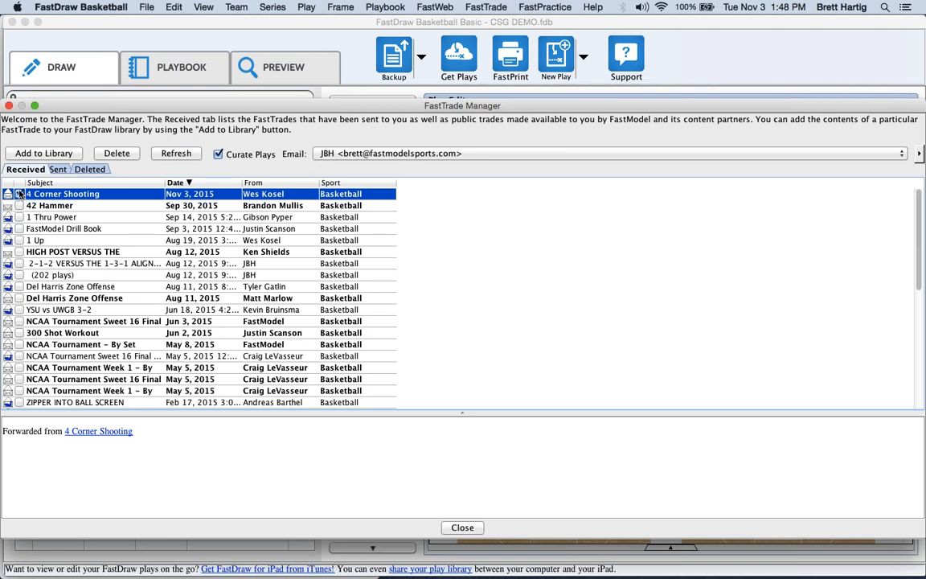
{"action": "left_click", "coordinate": [44, 156]}
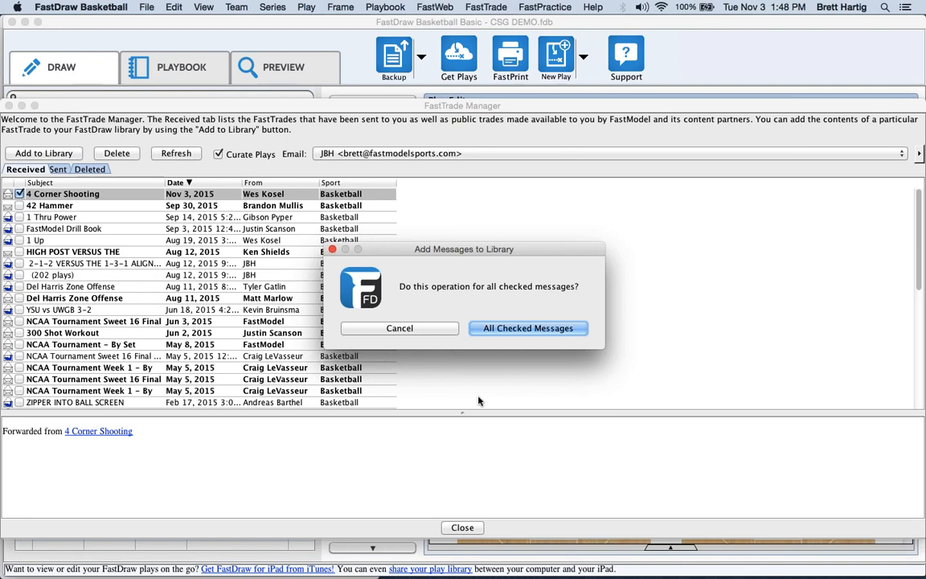
{"action": "left_click", "coordinate": [523, 328]}
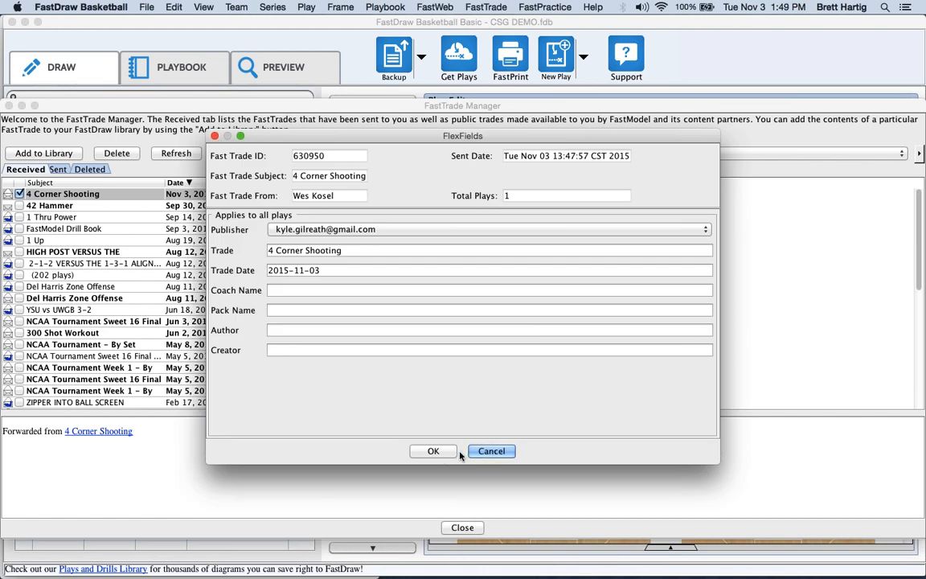
Confirm the FlexFields details, close FastTrade Manager, and move to page 2 of the preview.
{"action": "left_click", "coordinate": [445, 452]}
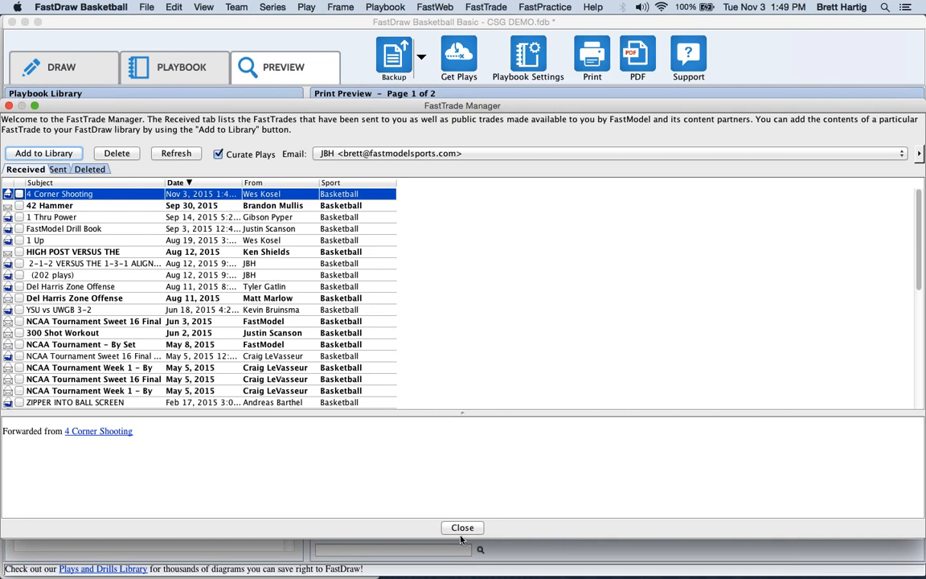
{"action": "left_click", "coordinate": [463, 528]}
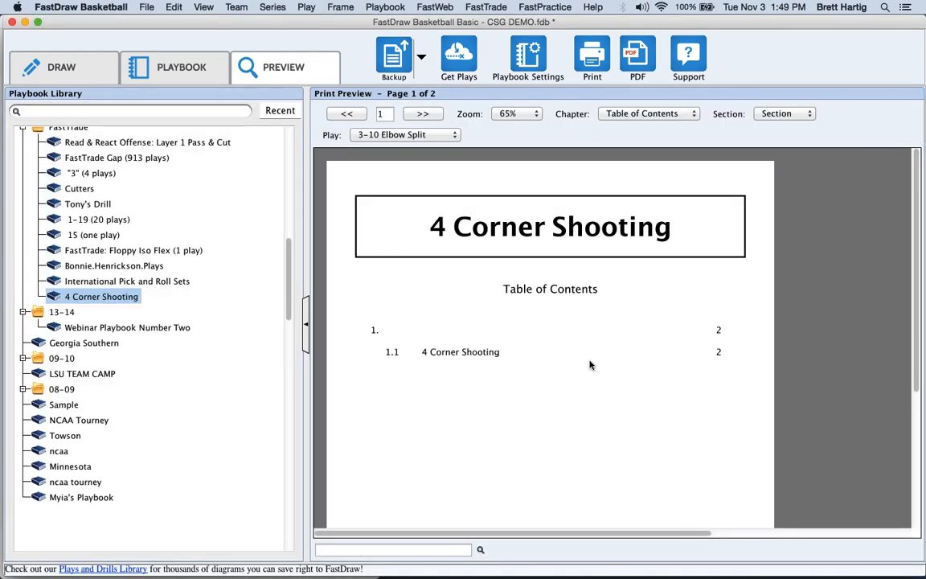
{"action": "left_click", "coordinate": [431, 113]}
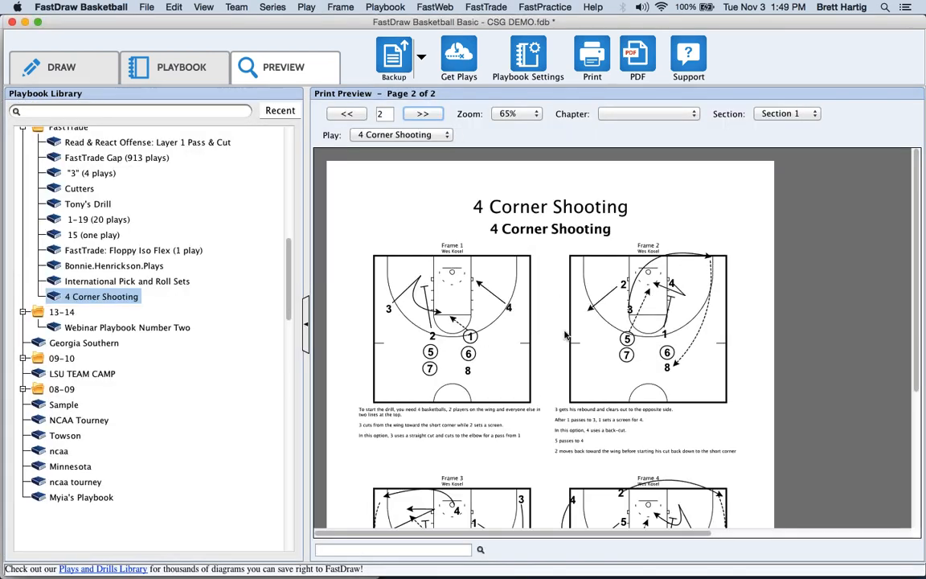
Open the previewed 4 Corner Shooting play in the editor, updating the filter to show it.
{"action": "scroll", "coordinate": [562, 338], "scroll_direction": "down", "scroll_amount": 5}
{"action": "scroll", "coordinate": [565, 335], "scroll_direction": "up", "scroll_amount": 4}
{"action": "double_click", "coordinate": [507, 357]}
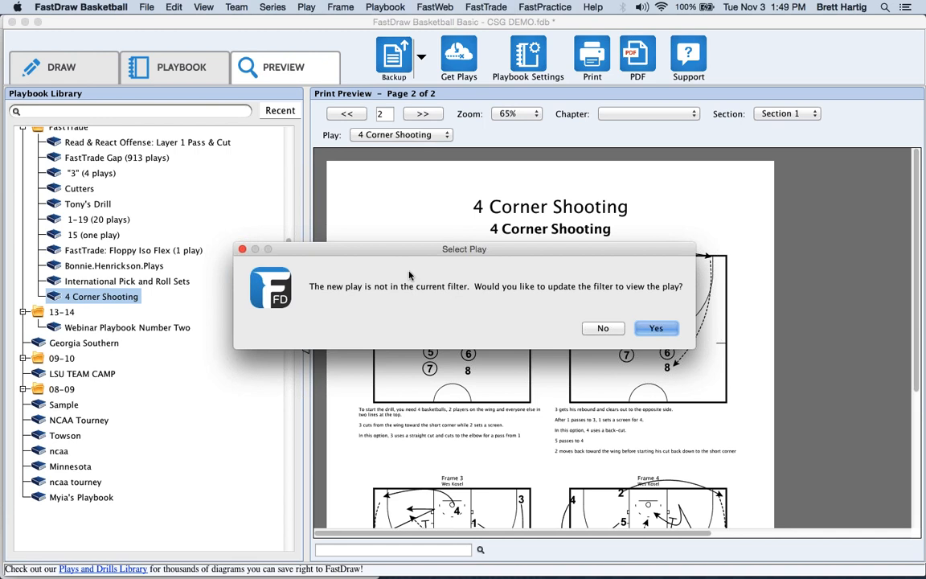
{"action": "left_click", "coordinate": [656, 329]}
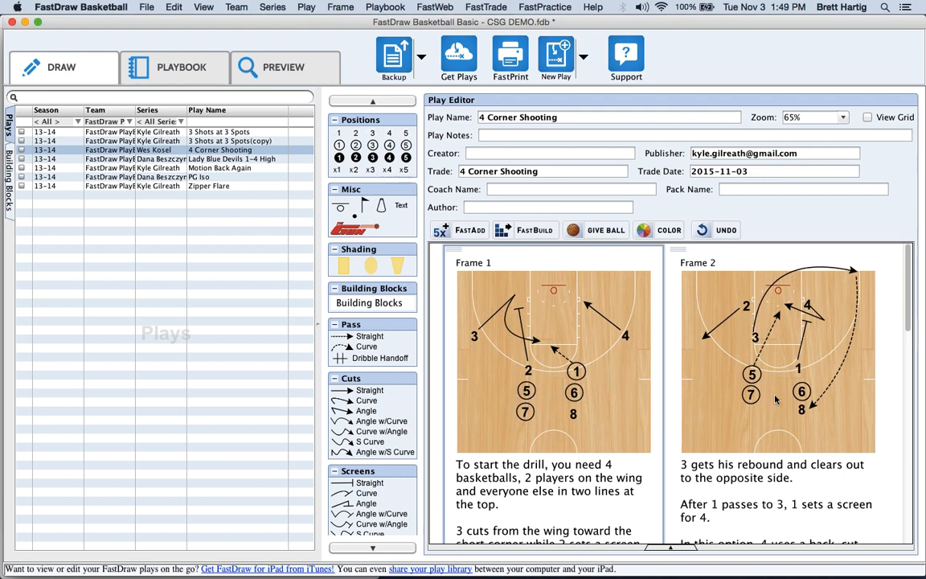
{"action": "left_click", "coordinate": [757, 398]}
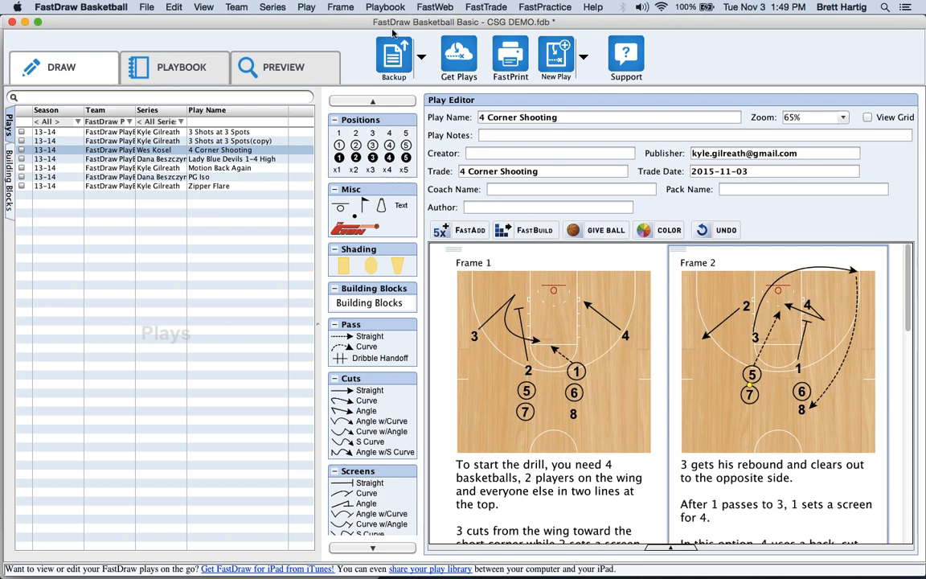
{"action": "left_click", "coordinate": [486, 8]}
{"action": "left_click", "coordinate": [486, 20]}
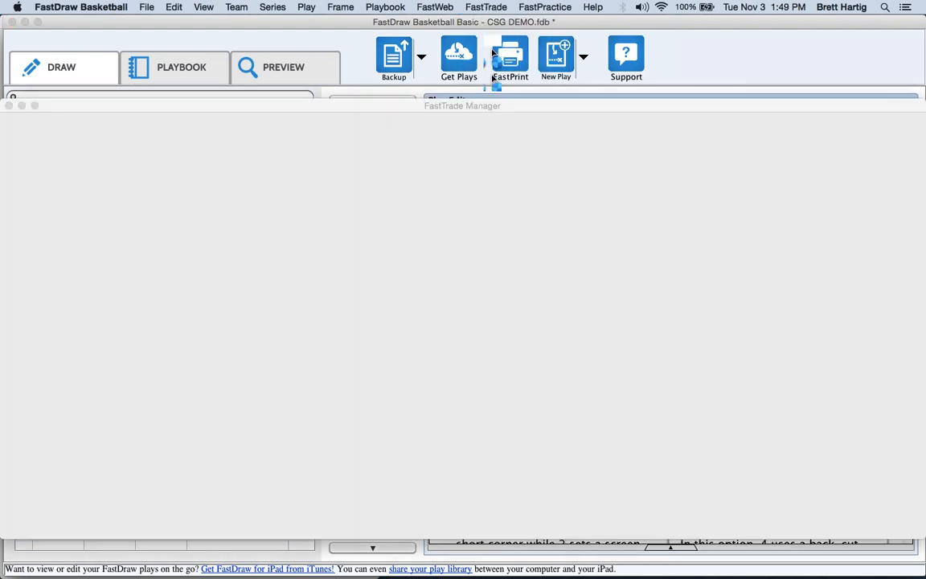
{"action": "left_click", "coordinate": [462, 527]}
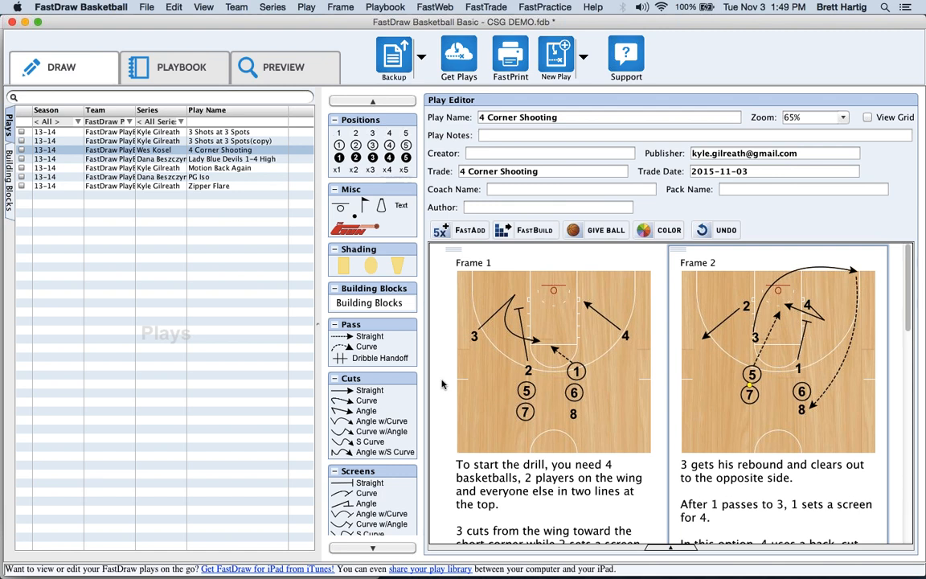
{"action": "left_click", "coordinate": [145, 67]}
{"action": "left_click", "coordinate": [69, 69]}
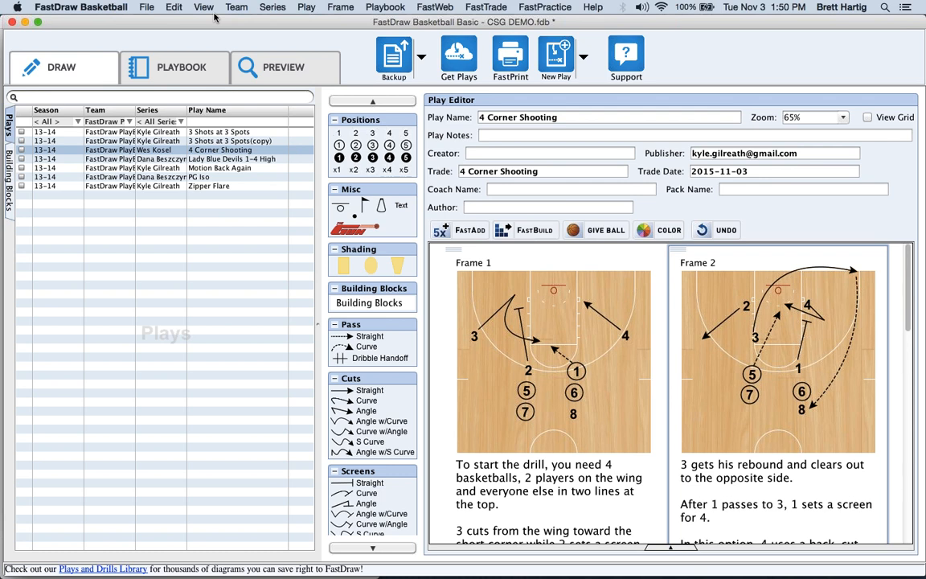
Back up the database online with the backup note 'Test'.
{"action": "left_click", "coordinate": [395, 58]}
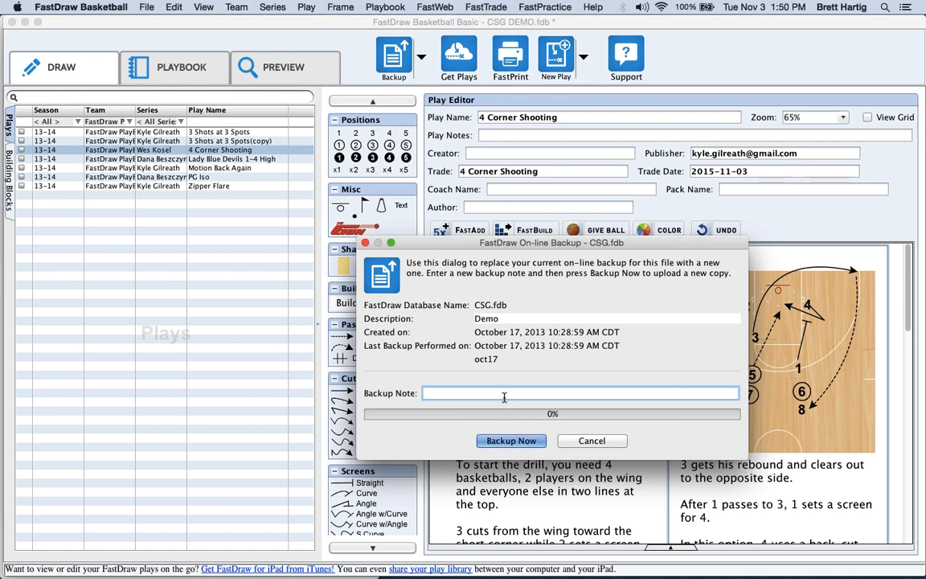
{"action": "type", "text": "Test"}
{"action": "left_click", "coordinate": [502, 442]}
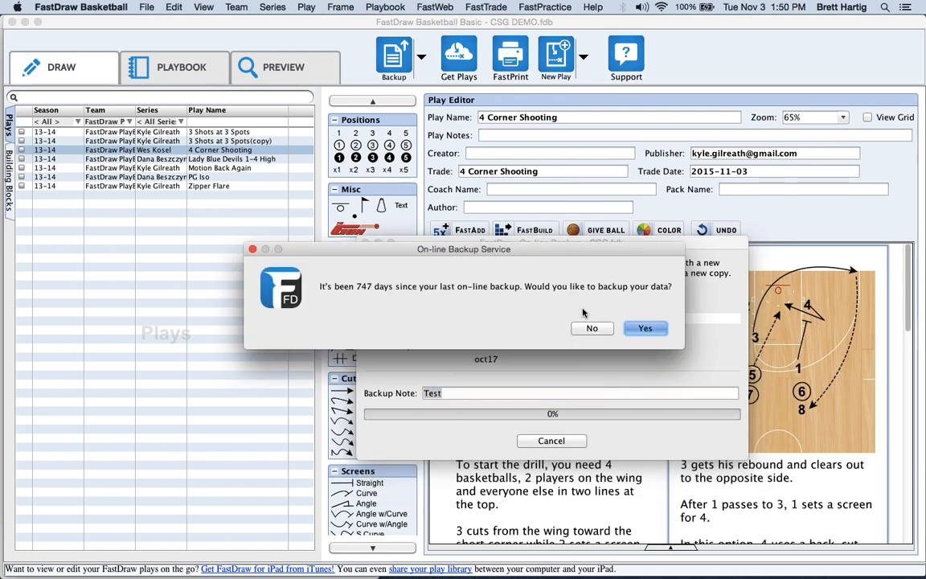
{"action": "left_click", "coordinate": [639, 329]}
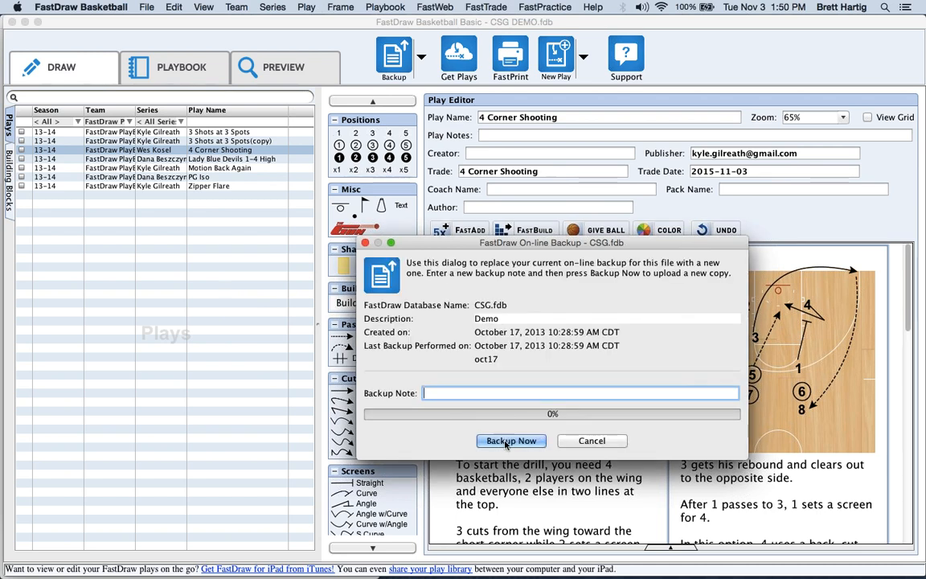
{"action": "left_click", "coordinate": [502, 440]}
{"action": "left_click", "coordinate": [673, 380]}
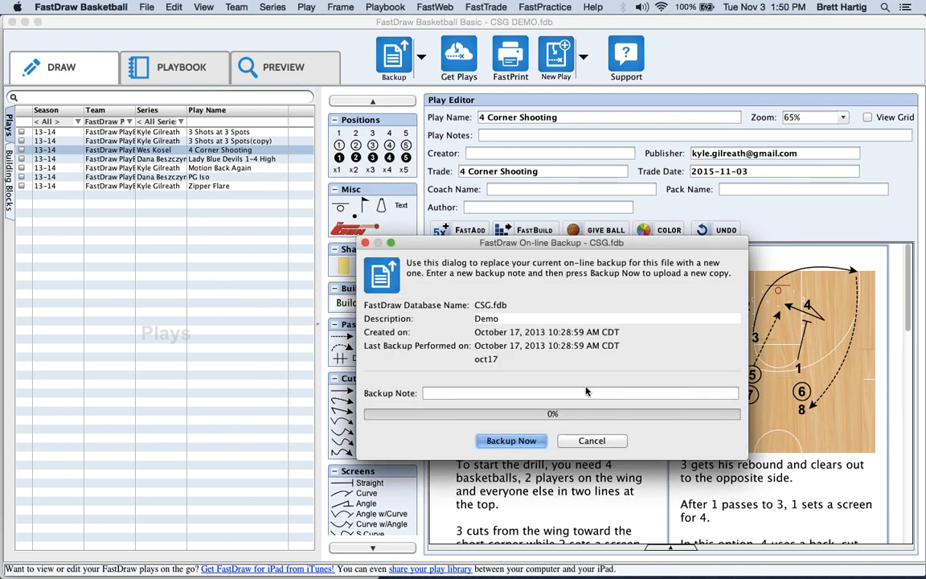
{"action": "type", "text": "Test"}
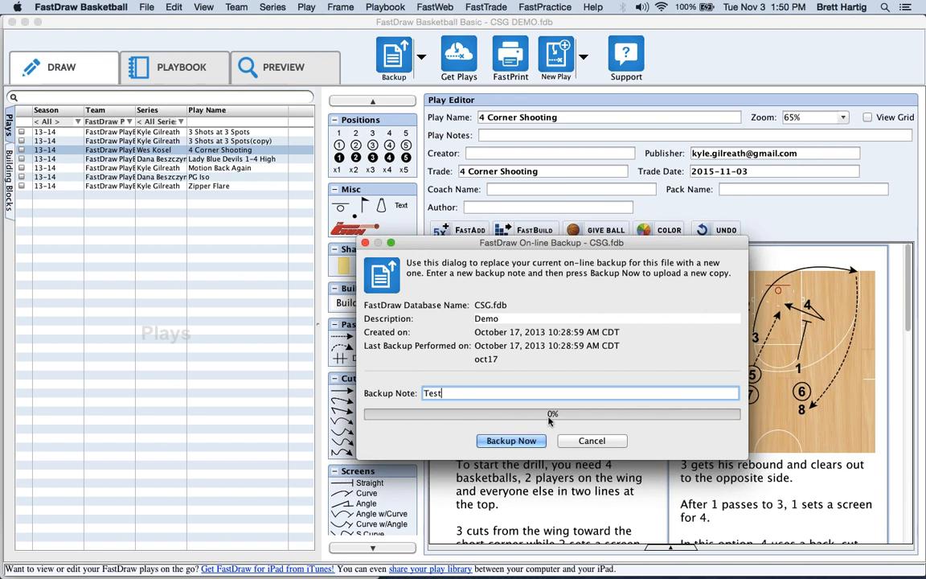
{"action": "key", "text": "Return"}
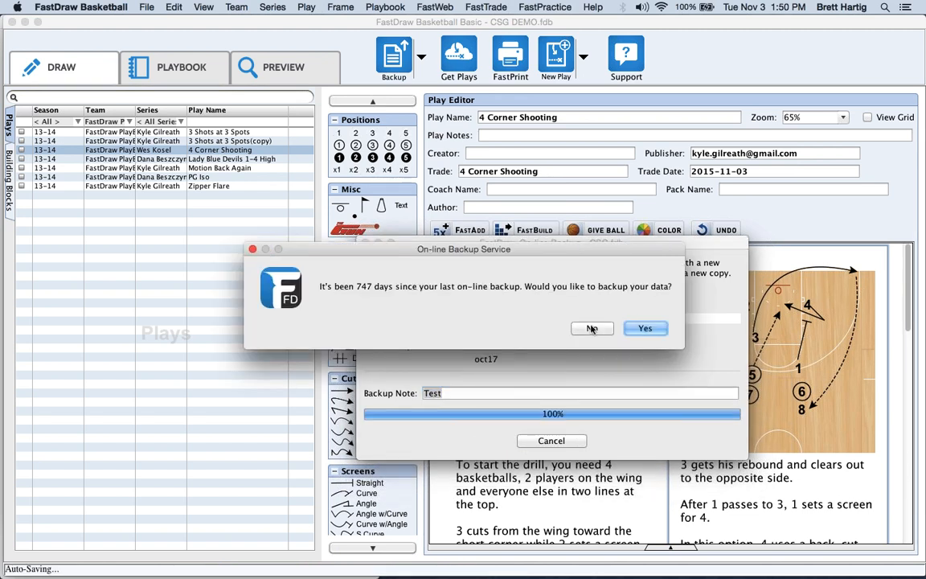
{"action": "left_click", "coordinate": [591, 330]}
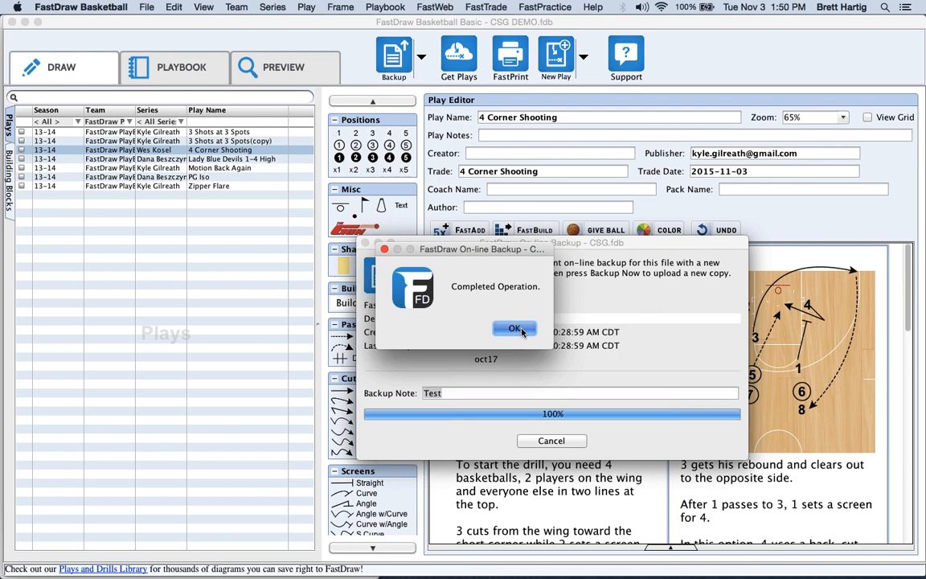
{"action": "left_click", "coordinate": [515, 329]}
{"action": "left_click", "coordinate": [364, 243]}
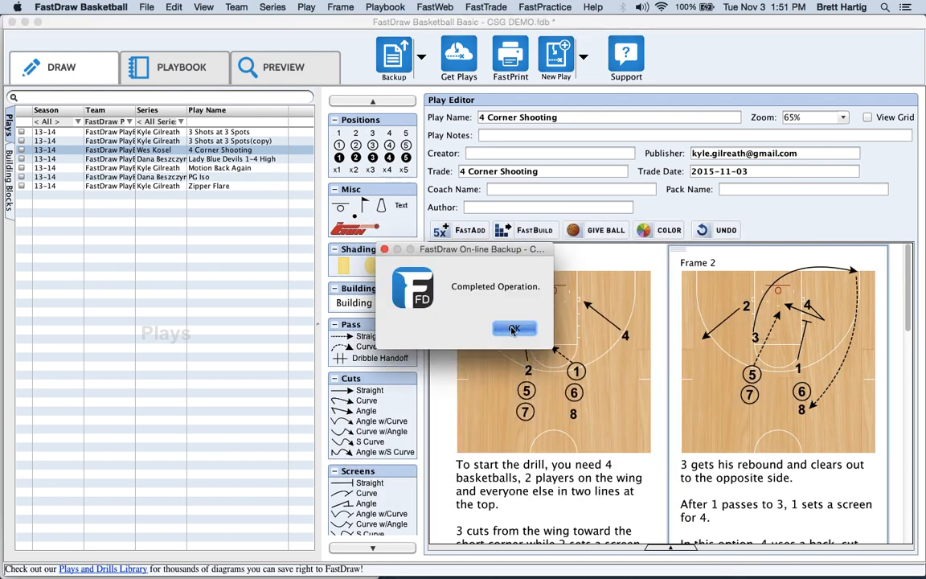
{"action": "left_click", "coordinate": [526, 326]}
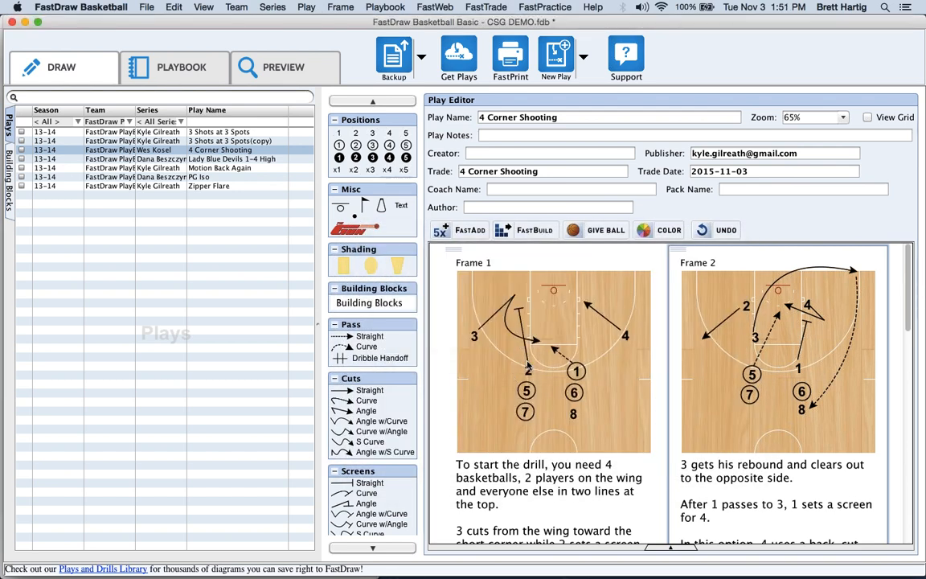
Reopen the online backup window, close it without backing up, then check 4 Corner Shooting.
{"action": "left_click", "coordinate": [147, 7]}
{"action": "left_click", "coordinate": [150, 7]}
{"action": "left_click", "coordinate": [426, 59]}
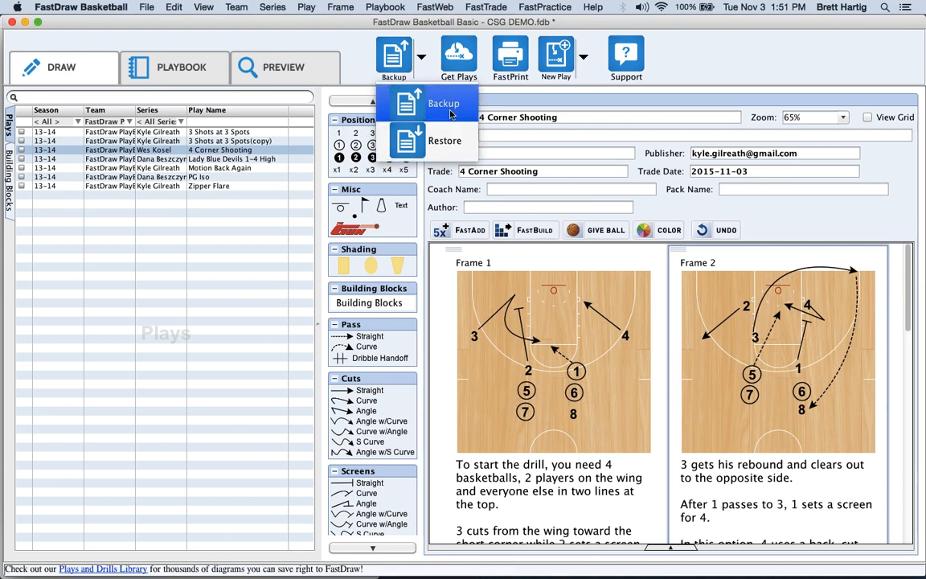
{"action": "left_click", "coordinate": [485, 7]}
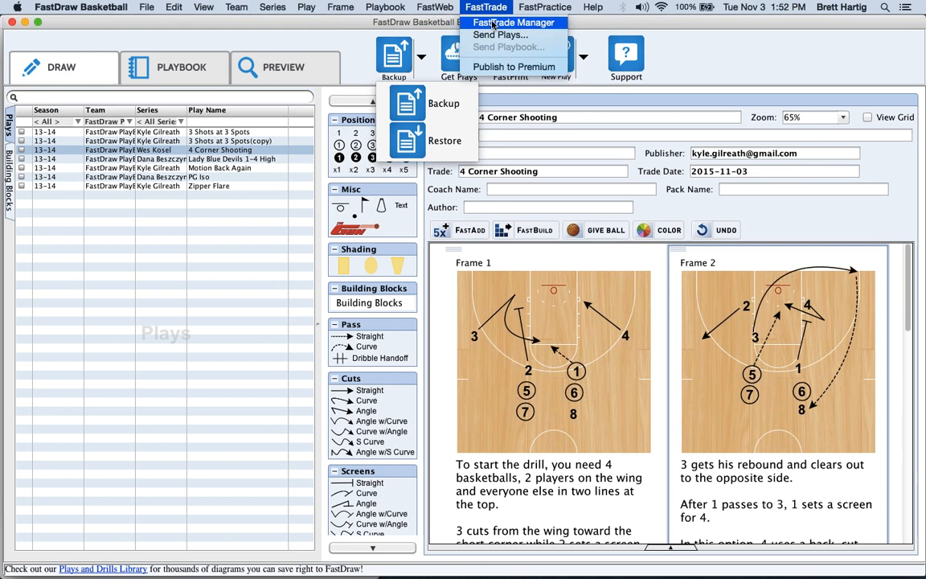
{"action": "left_click", "coordinate": [504, 6]}
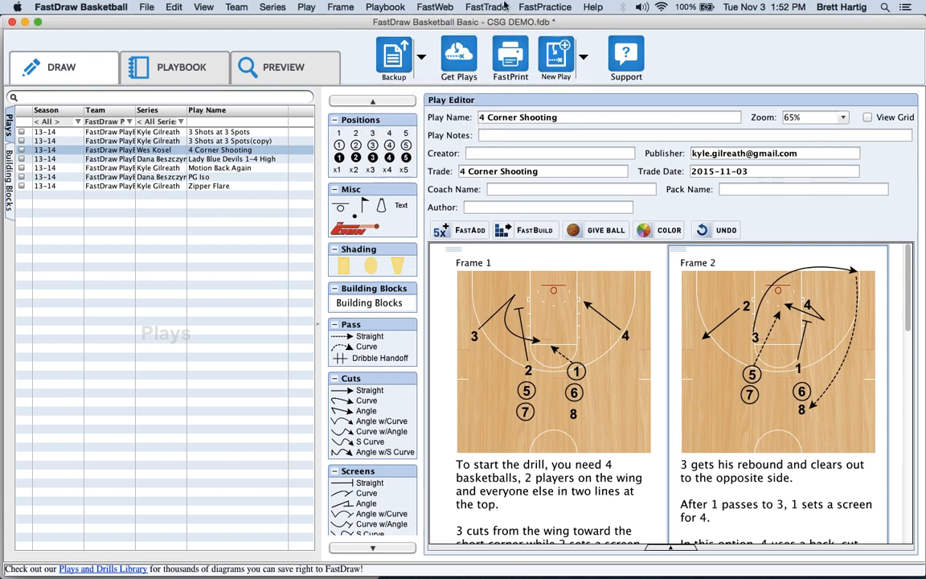
{"action": "left_click", "coordinate": [497, 5]}
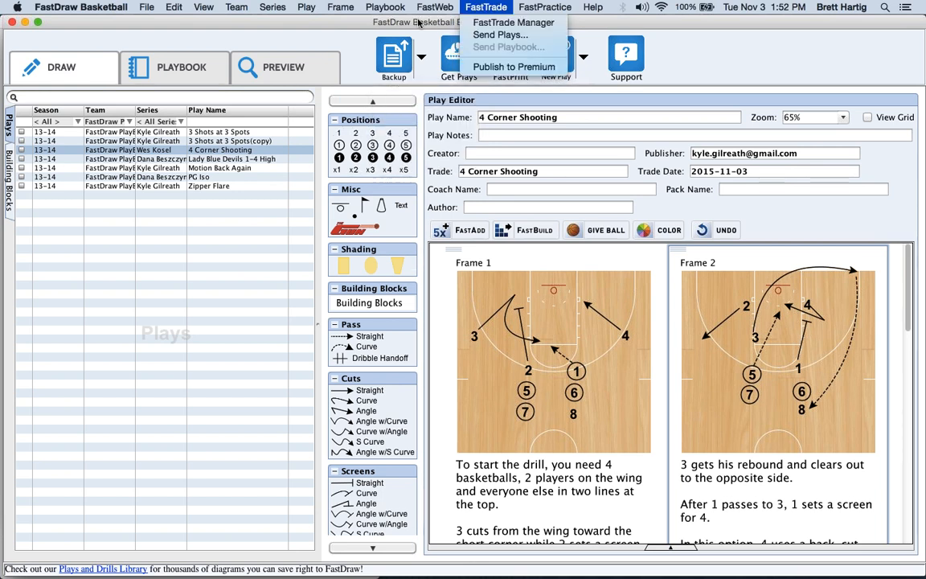
{"action": "left_click", "coordinate": [378, 22]}
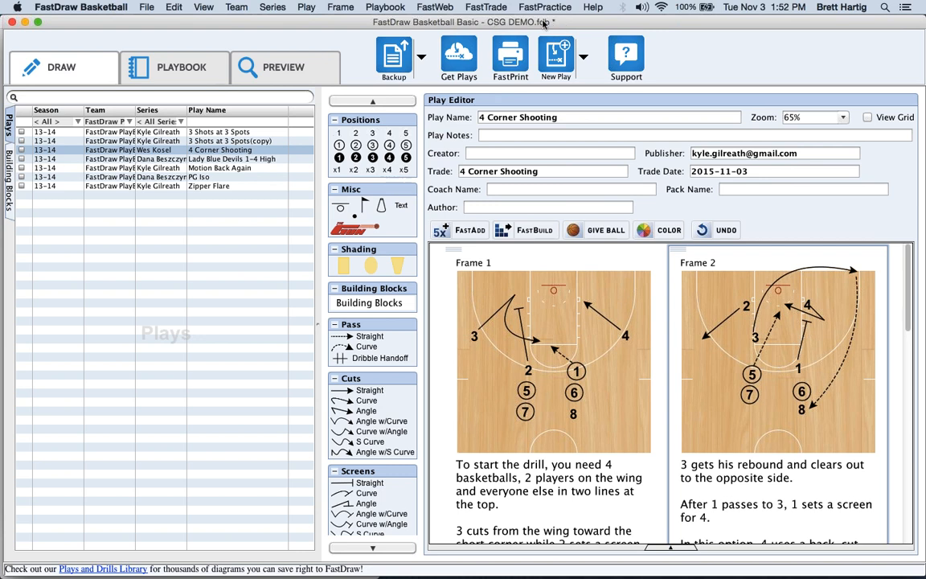
{"action": "left_click", "coordinate": [411, 62]}
{"action": "left_click", "coordinate": [428, 113]}
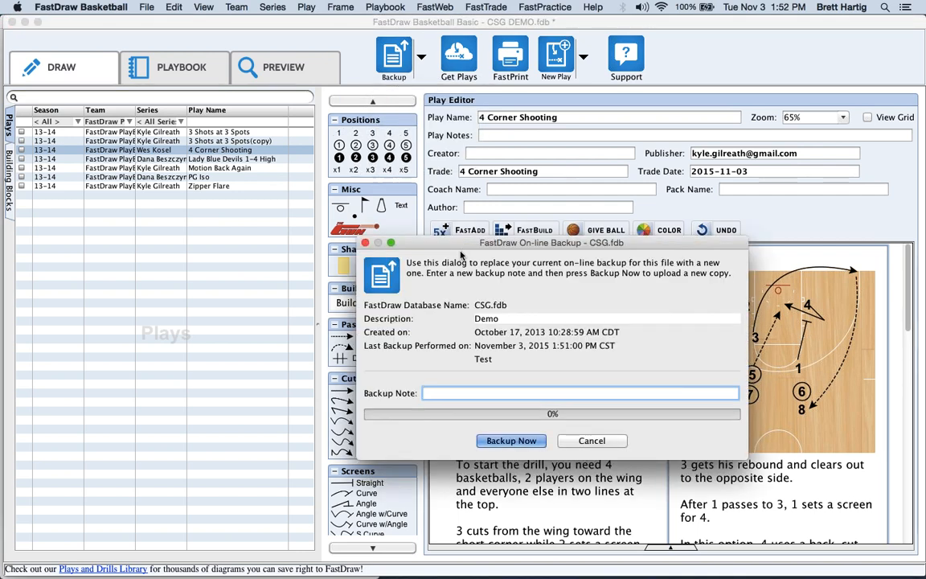
{"action": "left_click", "coordinate": [596, 440]}
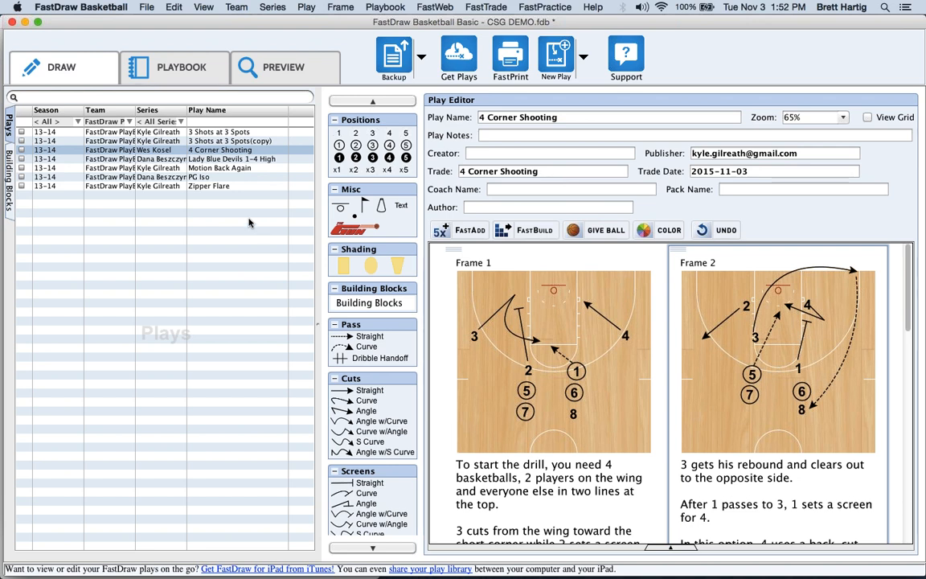
{"action": "left_click", "coordinate": [22, 150]}
Also check Lady Blue Devils 1-4 High and Motion Back Again, and start sending the checked plays.
{"action": "left_click", "coordinate": [21, 159]}
{"action": "left_click", "coordinate": [22, 168]}
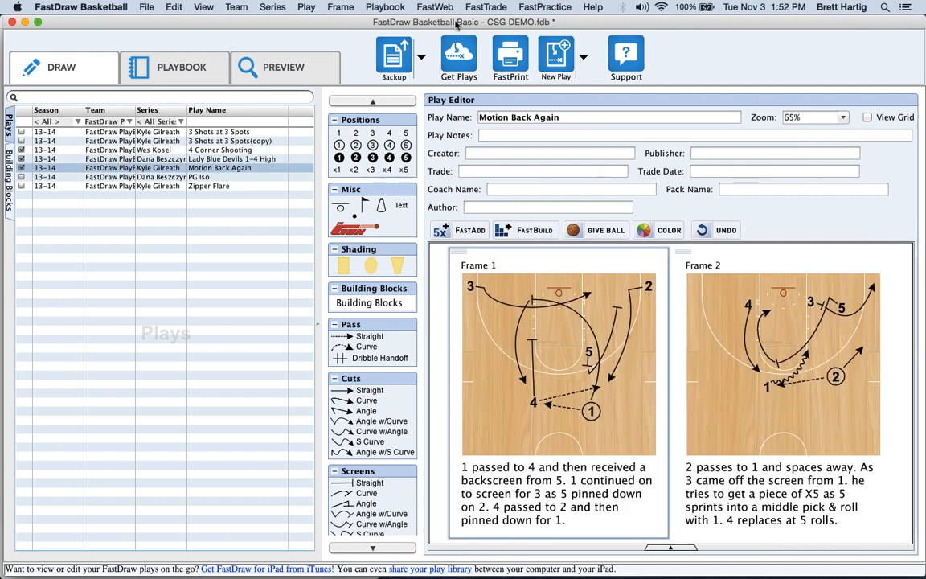
{"action": "left_click", "coordinate": [486, 8]}
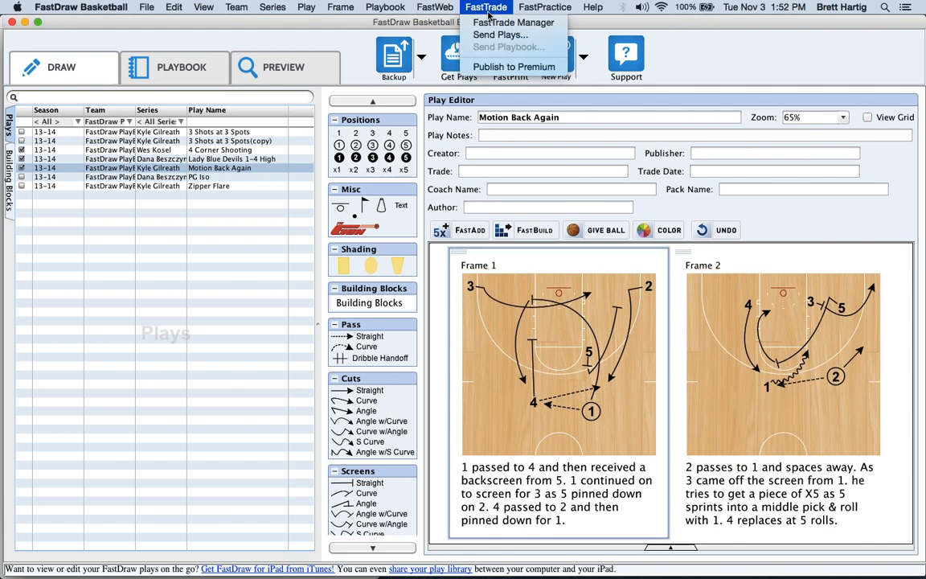
{"action": "left_click", "coordinate": [494, 35]}
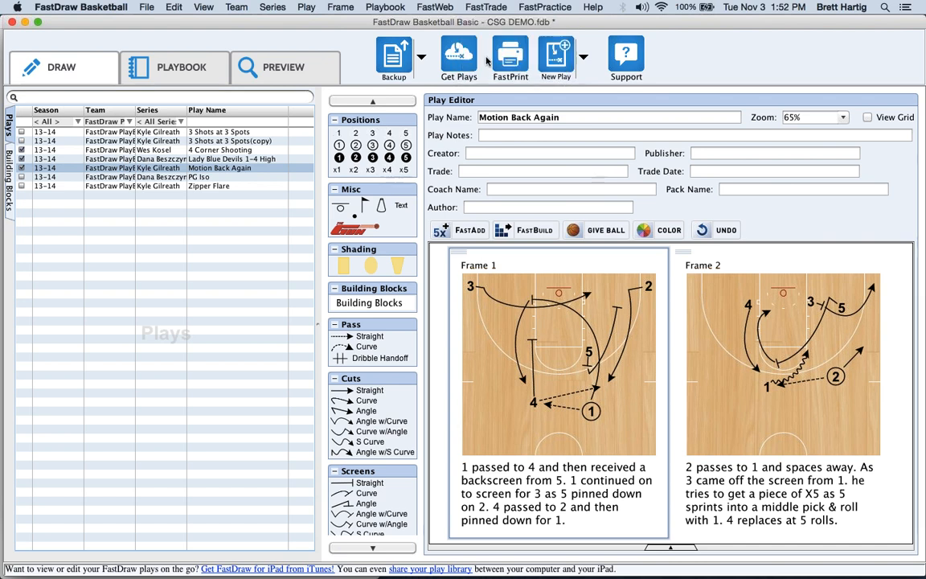
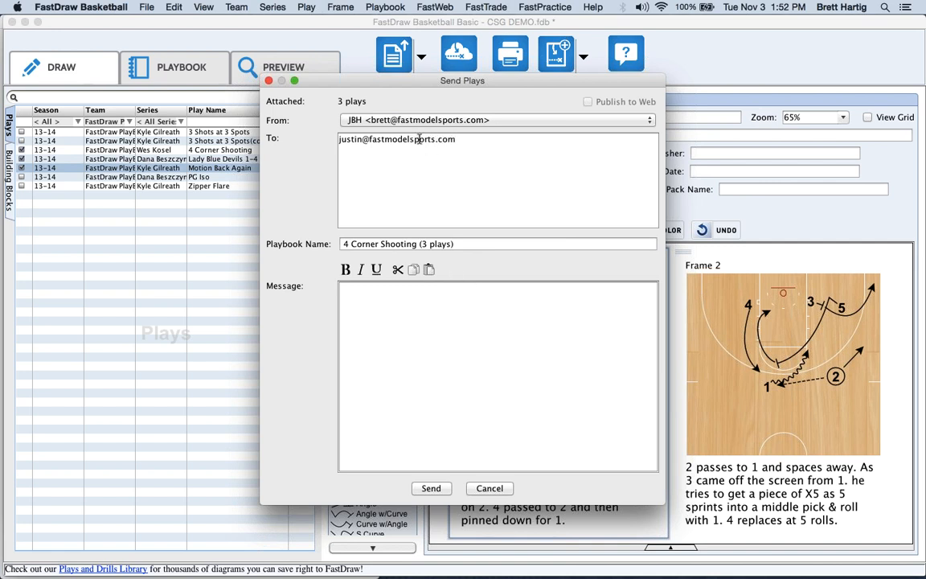
Send the three plays as a FastTrade to the recipient's e-mail address.
{"action": "left_click", "coordinate": [432, 244]}
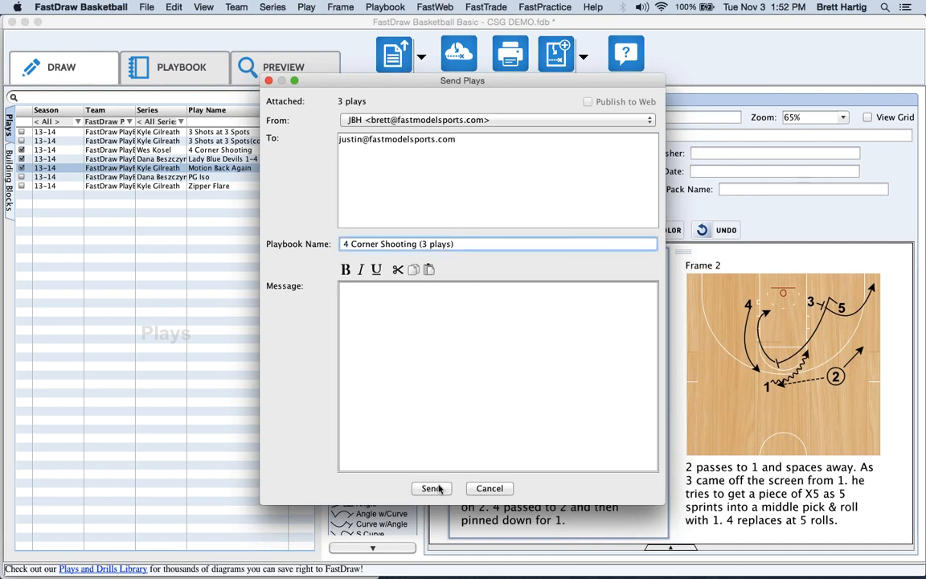
{"action": "left_click", "coordinate": [432, 488]}
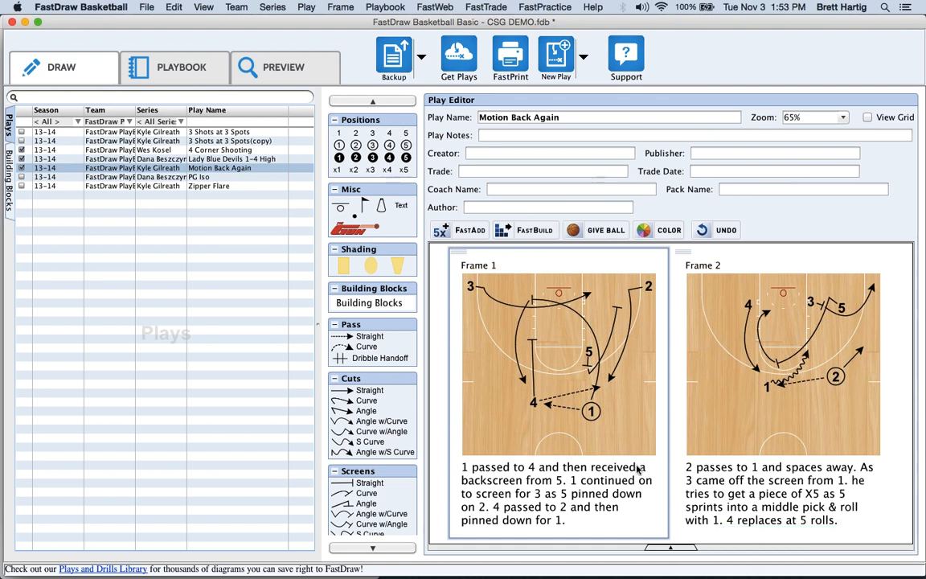
{"action": "left_click", "coordinate": [495, 8]}
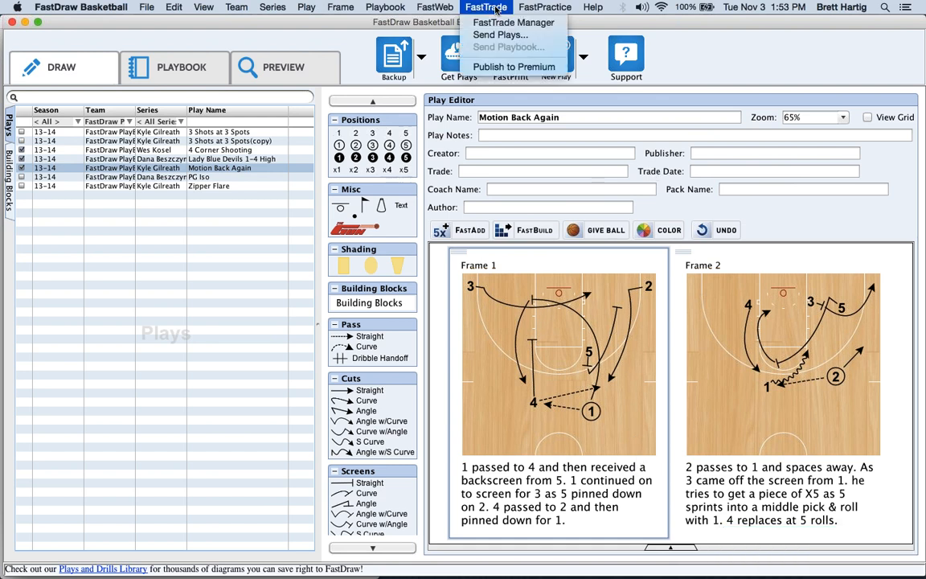
{"action": "left_click", "coordinate": [506, 22]}
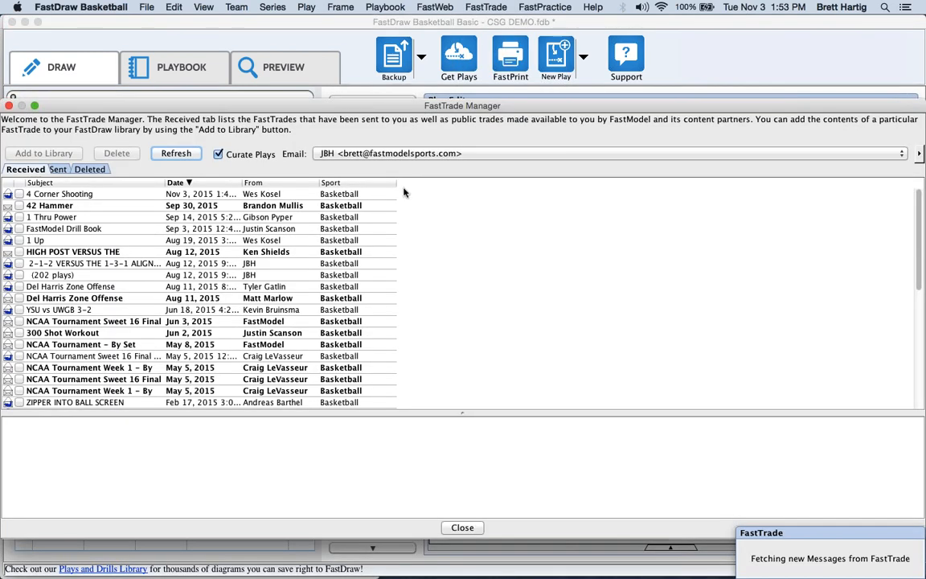
{"action": "left_click", "coordinate": [465, 528]}
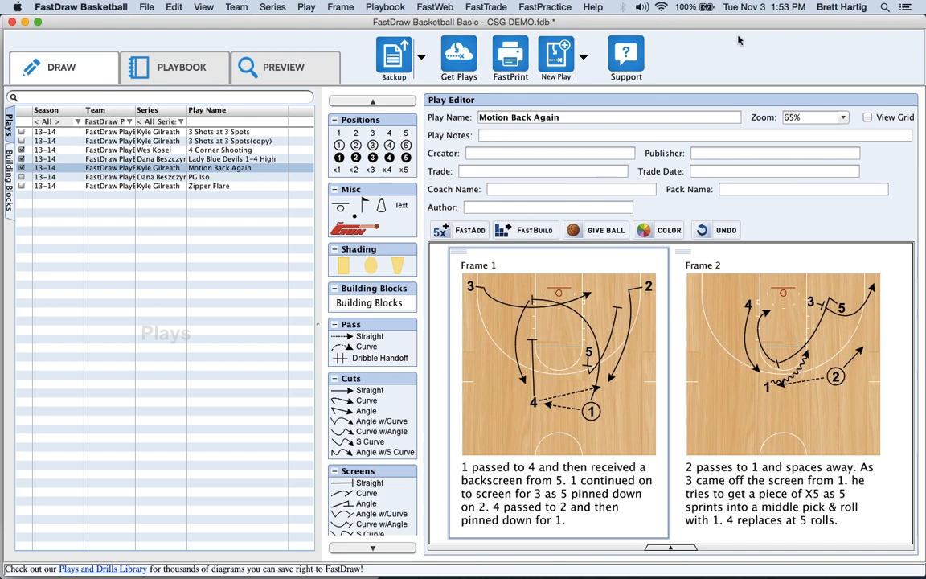
{"action": "left_click", "coordinate": [916, 49]}
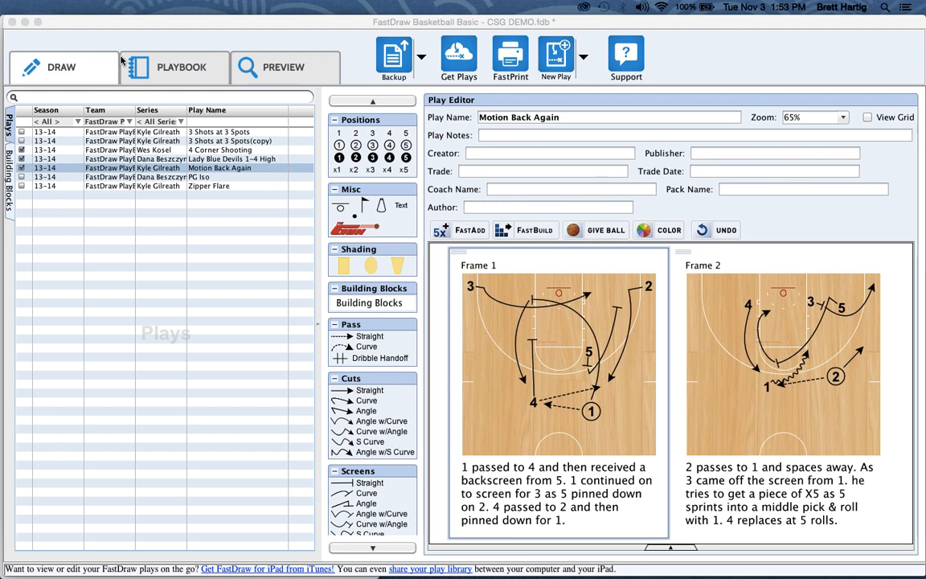
Start and cancel a new play, then select 4 Corner Shooting in the Plays list.
{"action": "left_click", "coordinate": [58, 74]}
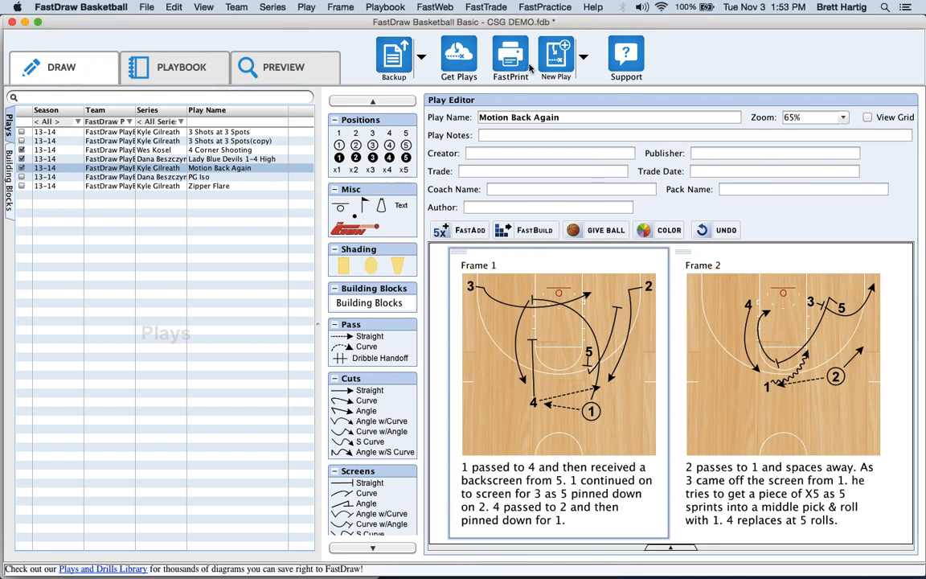
{"action": "left_click", "coordinate": [556, 56]}
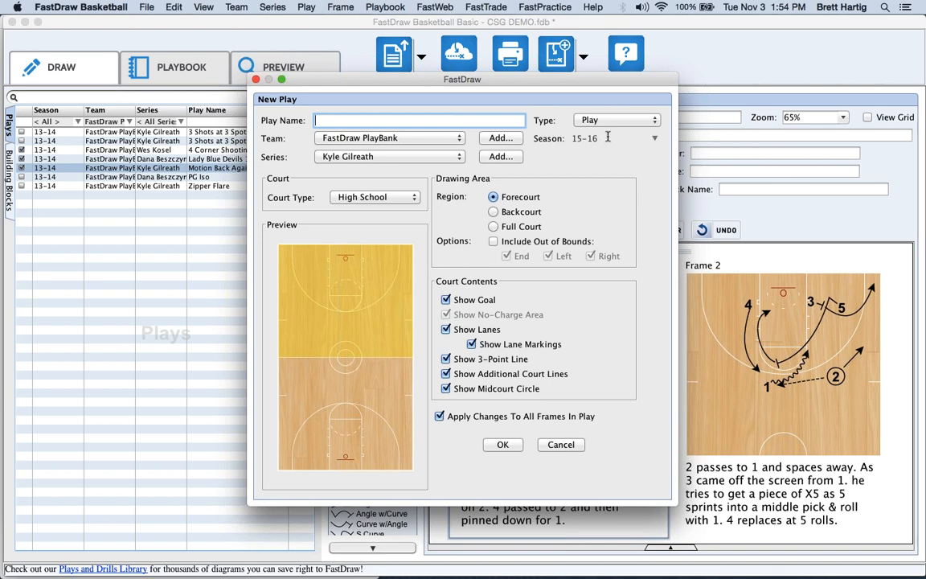
{"action": "left_click", "coordinate": [561, 445]}
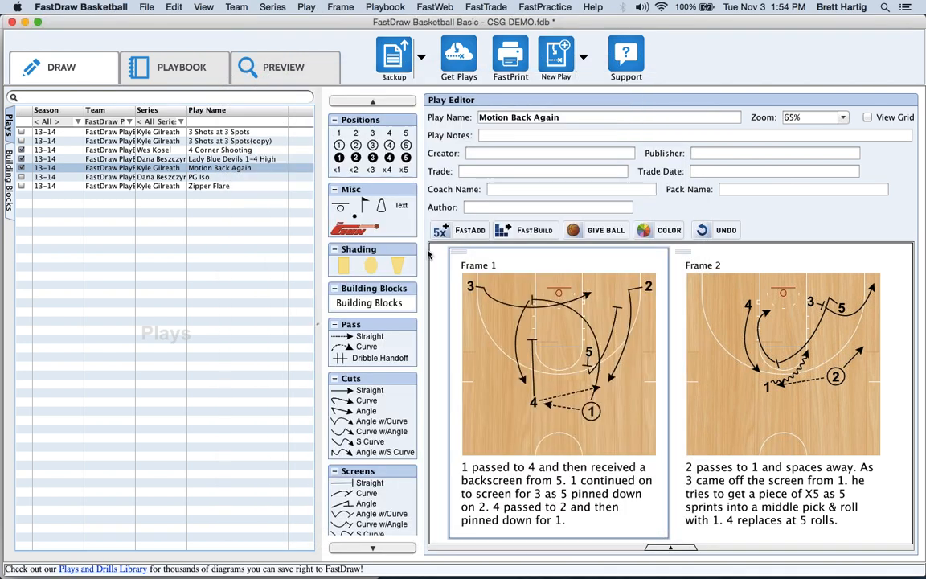
{"action": "left_click", "coordinate": [95, 149]}
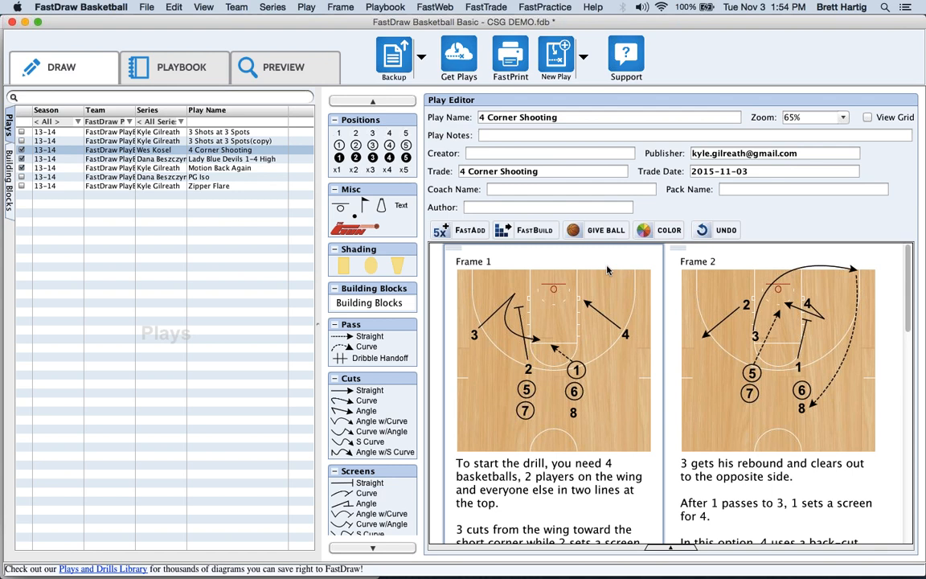
Nudge player 1 in Frame 1 of 4 Corner Shooting, then FastPrint the checked plays as a playbook.
{"action": "left_click", "coordinate": [465, 231]}
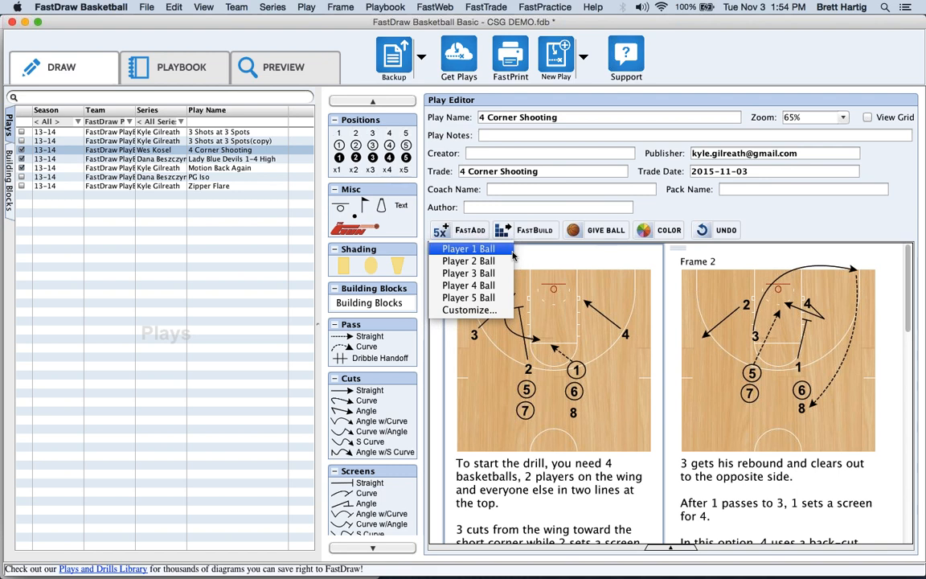
{"action": "left_click", "coordinate": [787, 225]}
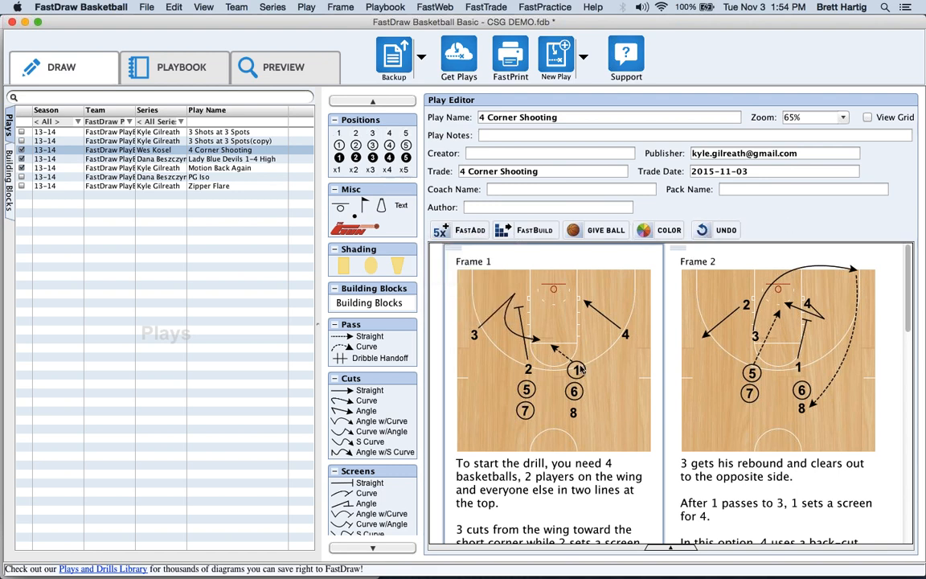
{"action": "left_click_drag", "start_coordinate": [574, 372], "coordinate": [586, 359]}
{"action": "left_click_drag", "start_coordinate": [584, 364], "coordinate": [581, 369]}
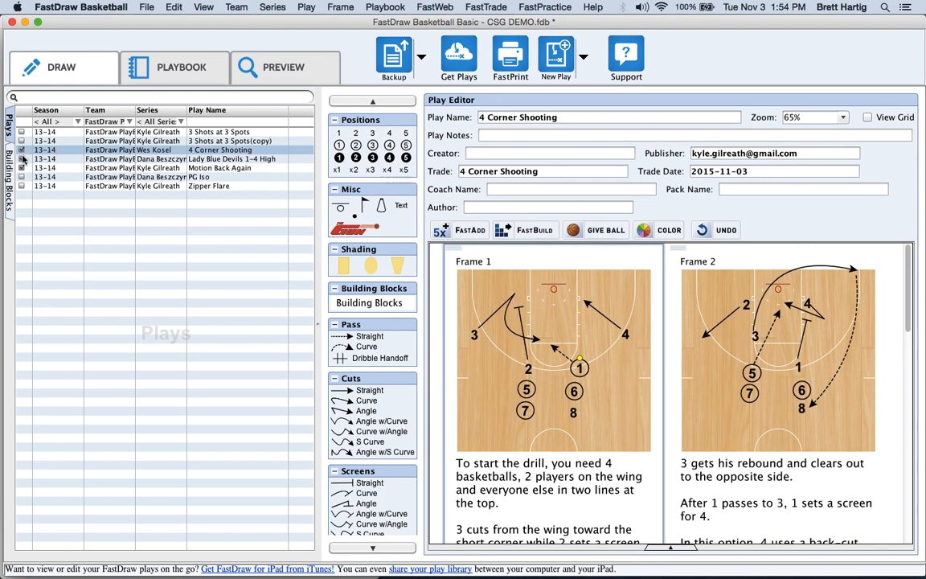
{"action": "left_click", "coordinate": [511, 57]}
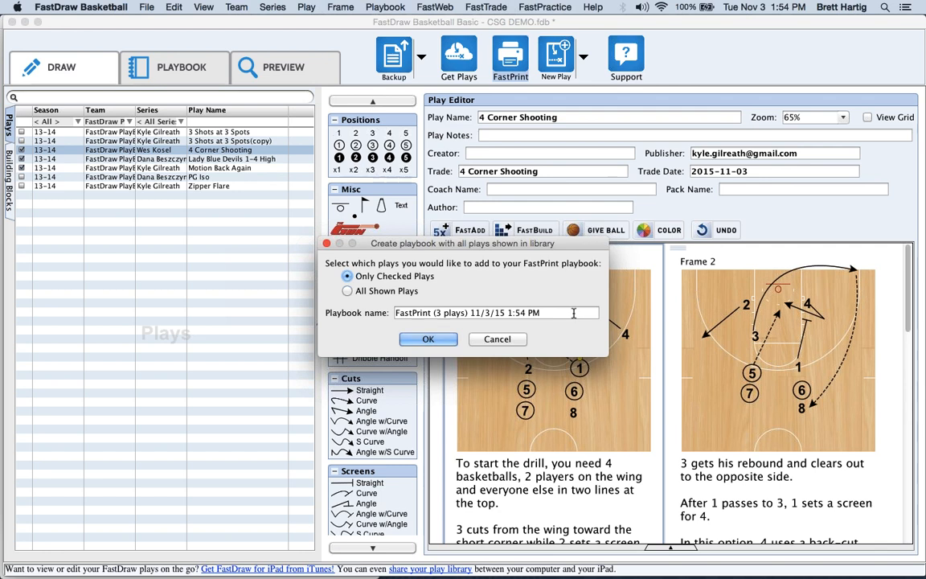
Create the 3-play FastPrint playbook and page through its preview to the last page.
{"action": "left_click", "coordinate": [428, 339]}
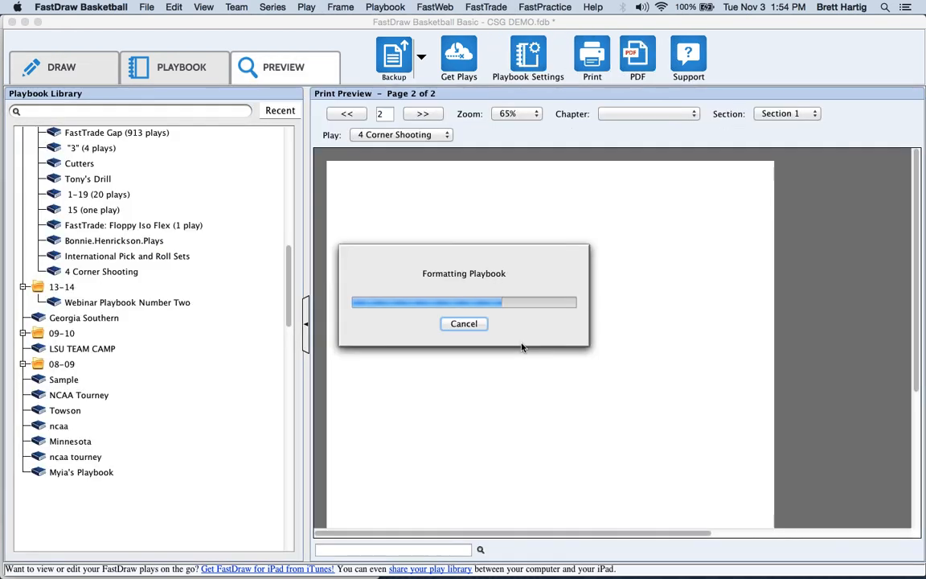
{"action": "left_click", "coordinate": [425, 115]}
{"action": "left_click", "coordinate": [424, 113]}
{"action": "left_click", "coordinate": [423, 113]}
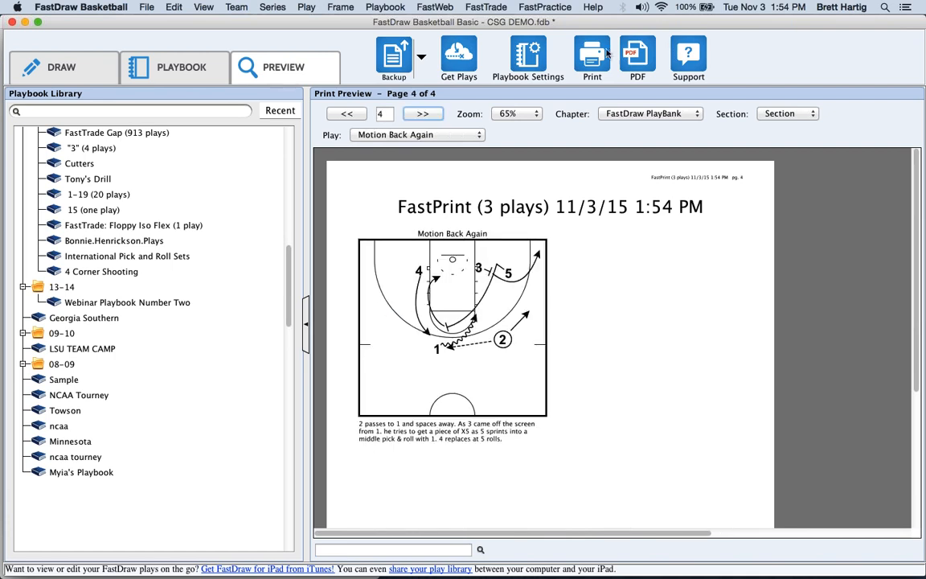
In the Playbook tab, cancel a new playbook, try adding PG Iso after Motion Back Again, then return to preview.
{"action": "left_click", "coordinate": [165, 66]}
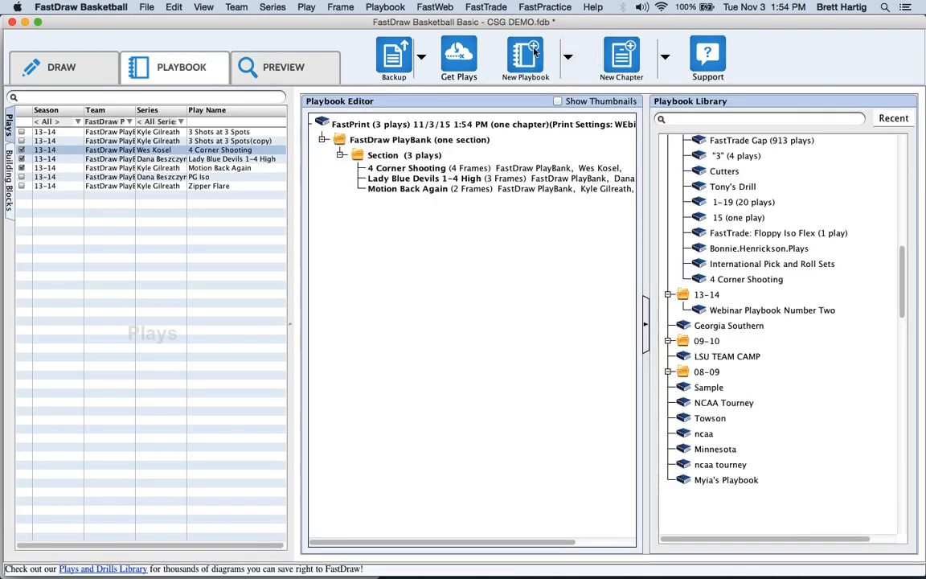
{"action": "left_click", "coordinate": [526, 54]}
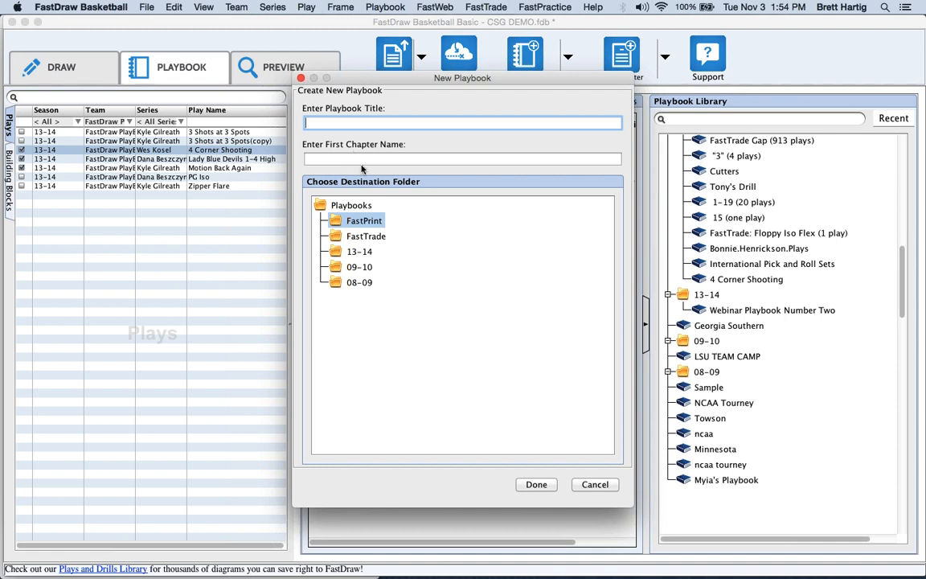
{"action": "left_click", "coordinate": [595, 484]}
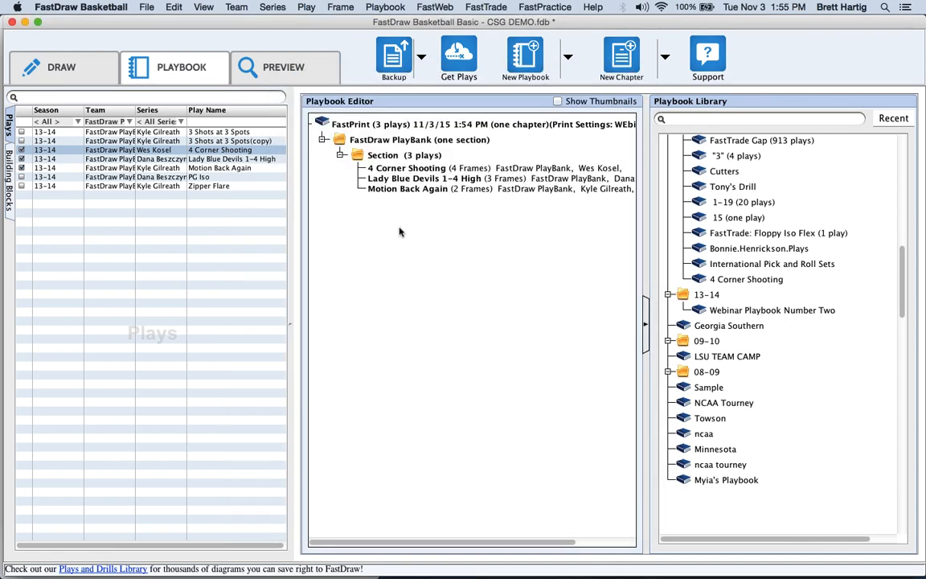
{"action": "left_click", "coordinate": [168, 177]}
{"action": "left_click_drag", "start_coordinate": [168, 178], "coordinate": [375, 159]}
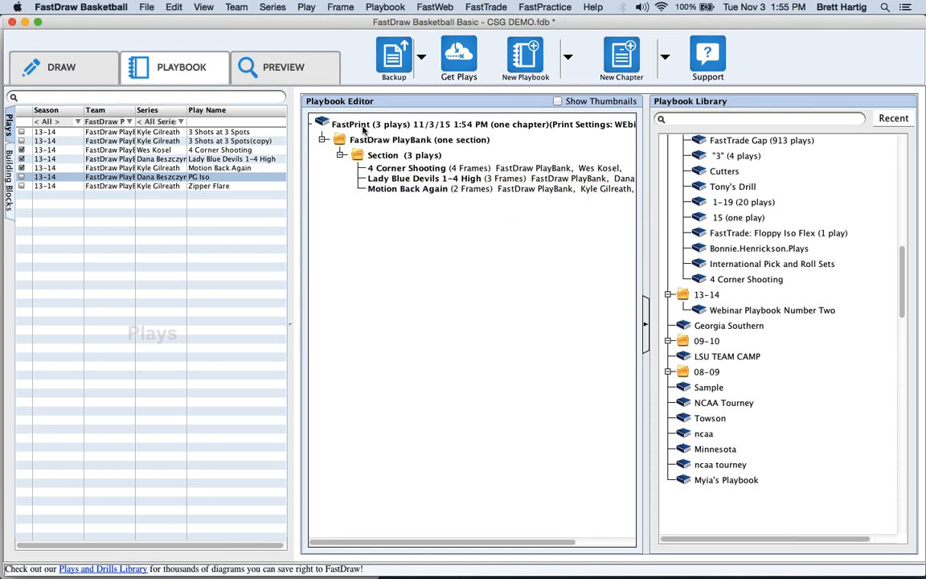
{"action": "left_click", "coordinate": [256, 64]}
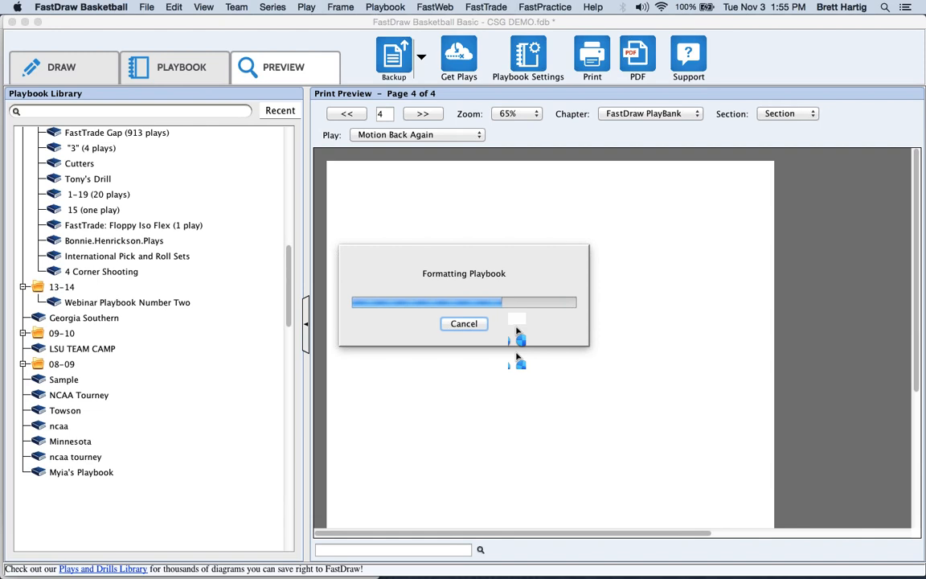
Review the Playbook Settings, close them, and page back to page 2 showing 4 Corner Shooting.
{"action": "left_click", "coordinate": [528, 58]}
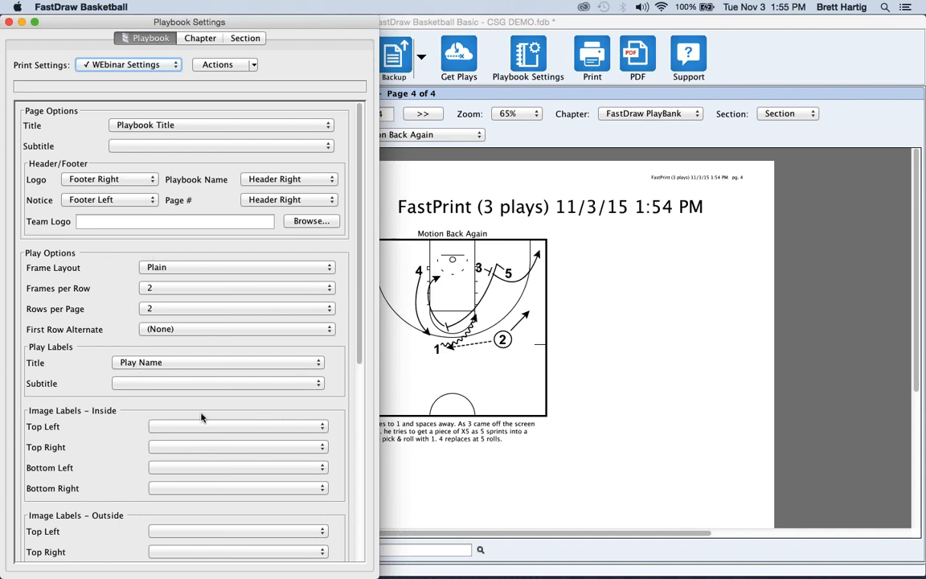
{"action": "scroll", "coordinate": [344, 499], "scroll_direction": "down", "scroll_amount": 6}
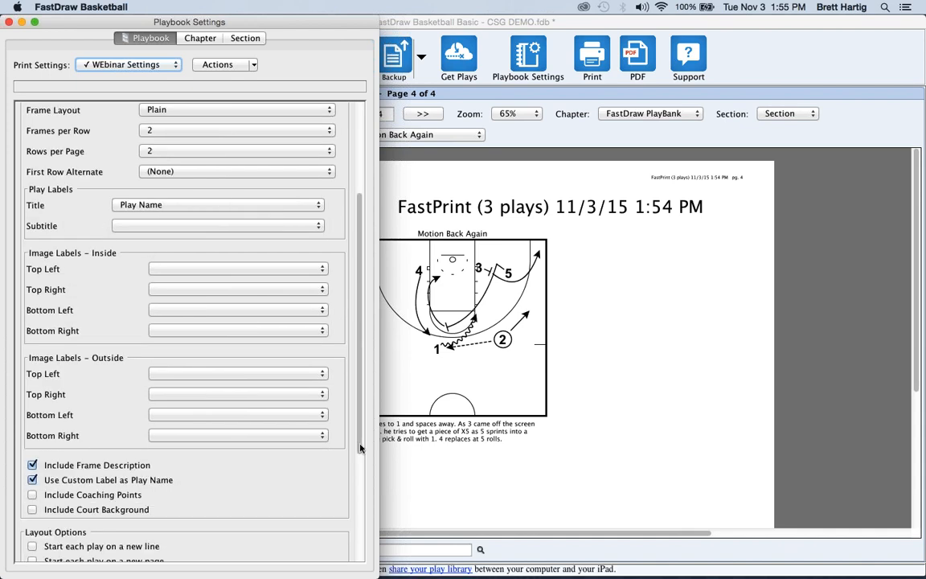
{"action": "scroll", "coordinate": [345, 510], "scroll_direction": "down", "scroll_amount": 1}
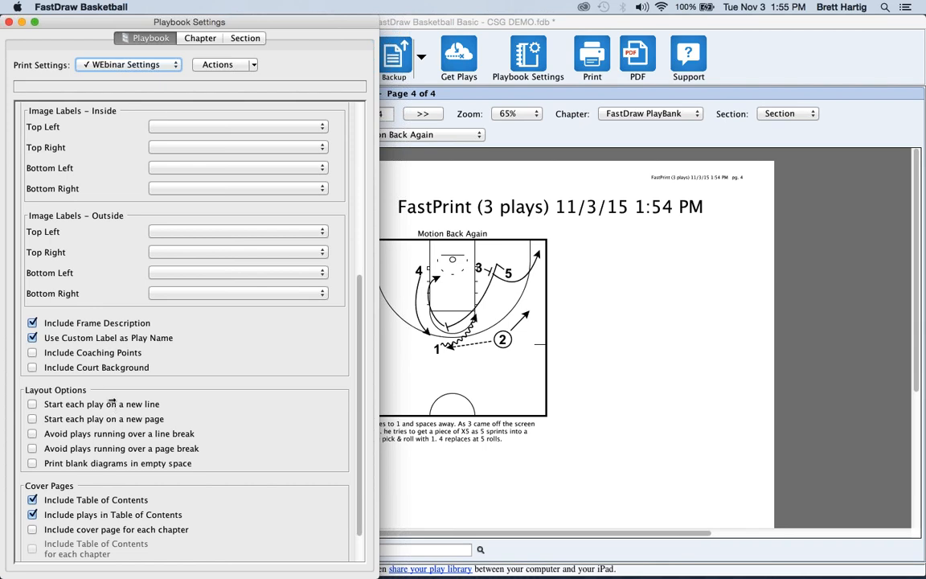
{"action": "left_click", "coordinate": [9, 22]}
{"action": "left_click", "coordinate": [348, 117]}
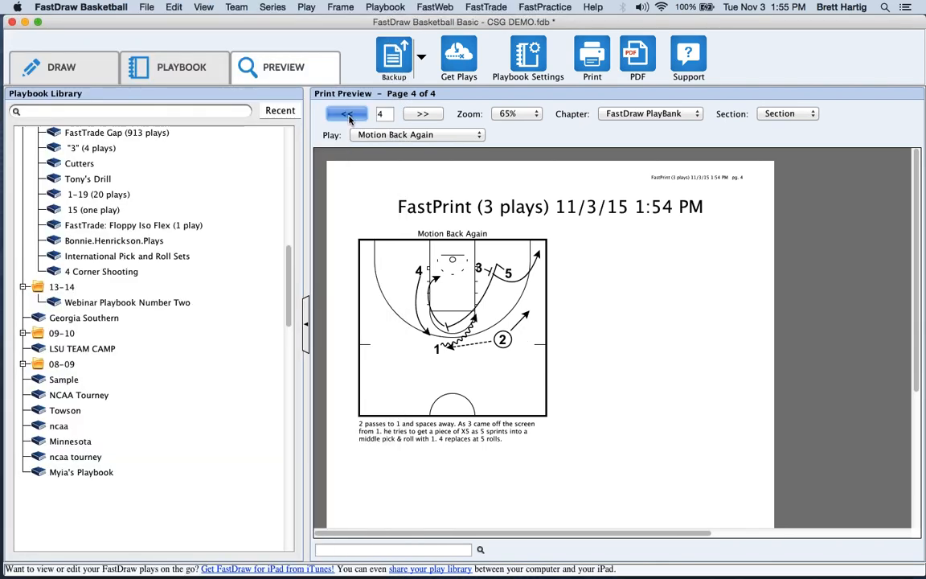
{"action": "left_click", "coordinate": [348, 115]}
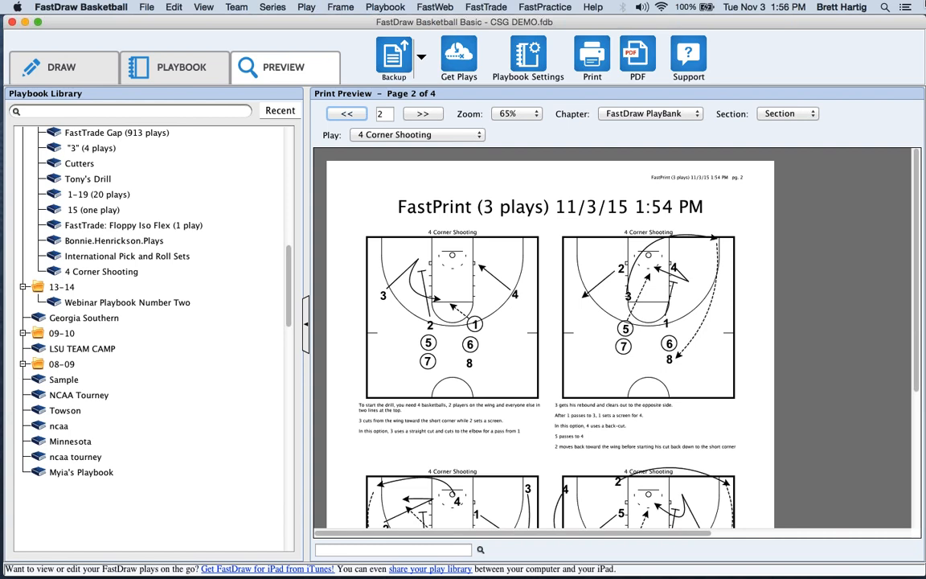
{"action": "left_click", "coordinate": [914, 51]}
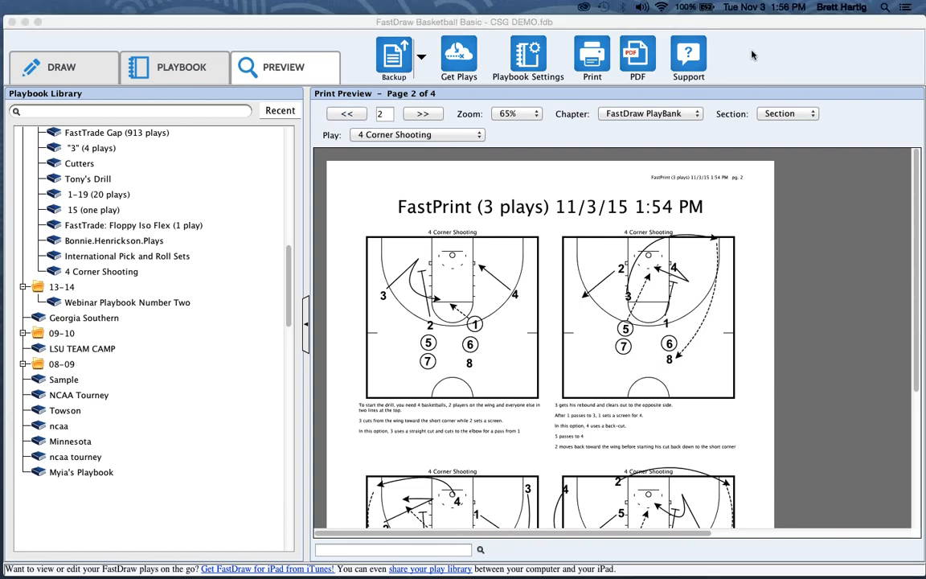